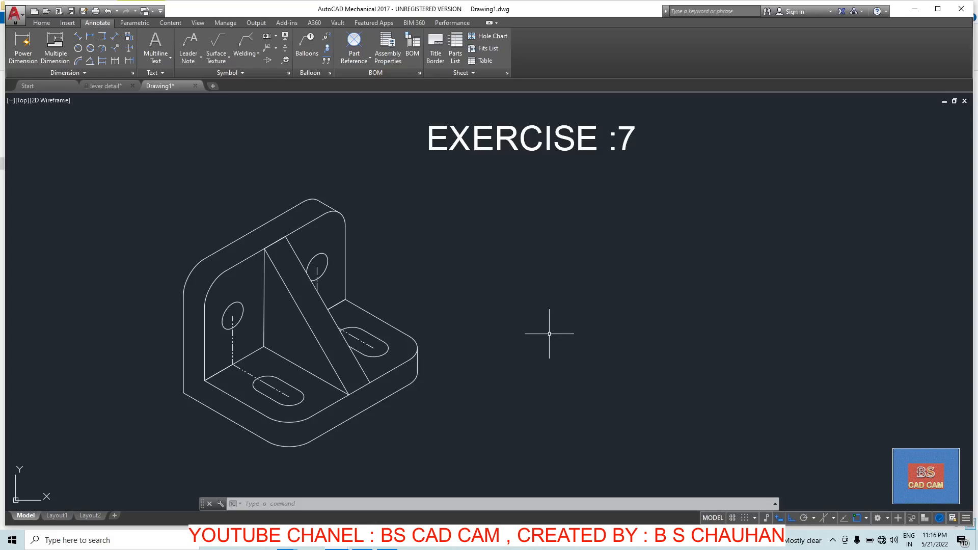
{"action": "type", "text": "e"}
{"action": "key", "text": "Escape"}
{"action": "key", "text": "Escape"}
{"action": "key", "text": "Escape"}
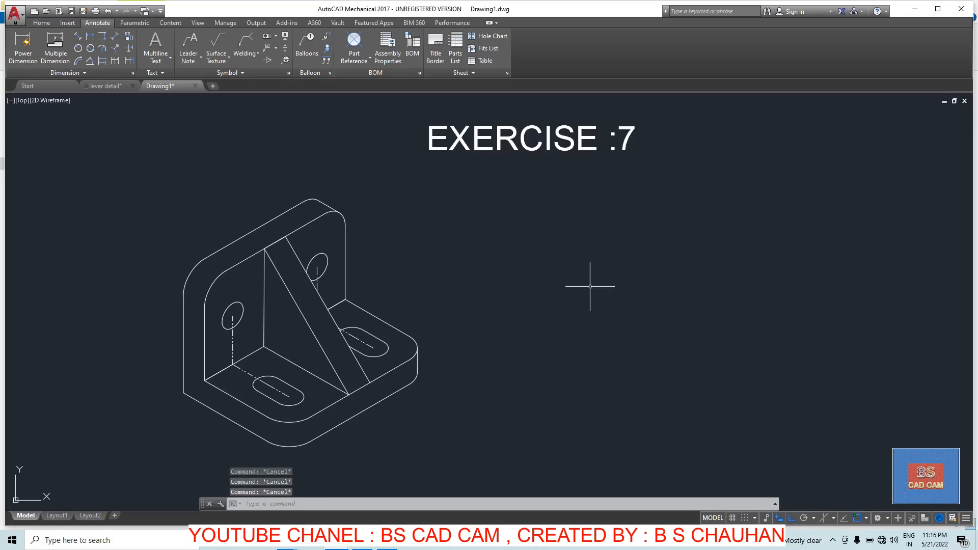
Step: Turn on isometric drafting with the left isoplane active
{"action": "type", "text": "lSO"}
{"action": "key", "text": "Return"}
{"action": "key", "text": "Up"}
{"action": "key", "text": "Up"}
{"action": "key", "text": "Up"}
{"action": "key", "text": "Return"}
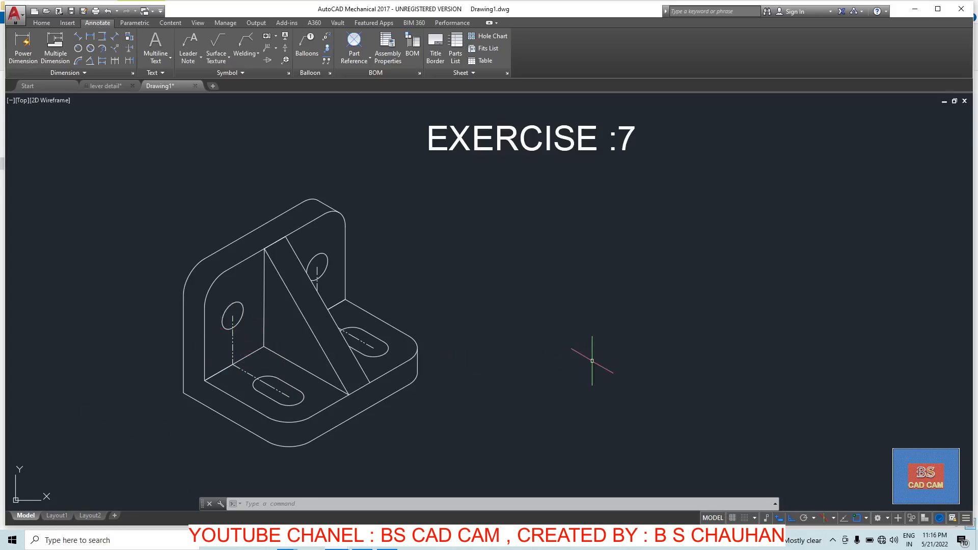
Step: Preview an isocircle in the empty area beside the bracket, cycling it through the top, right and left isoplanes
{"action": "type", "text": "L"}
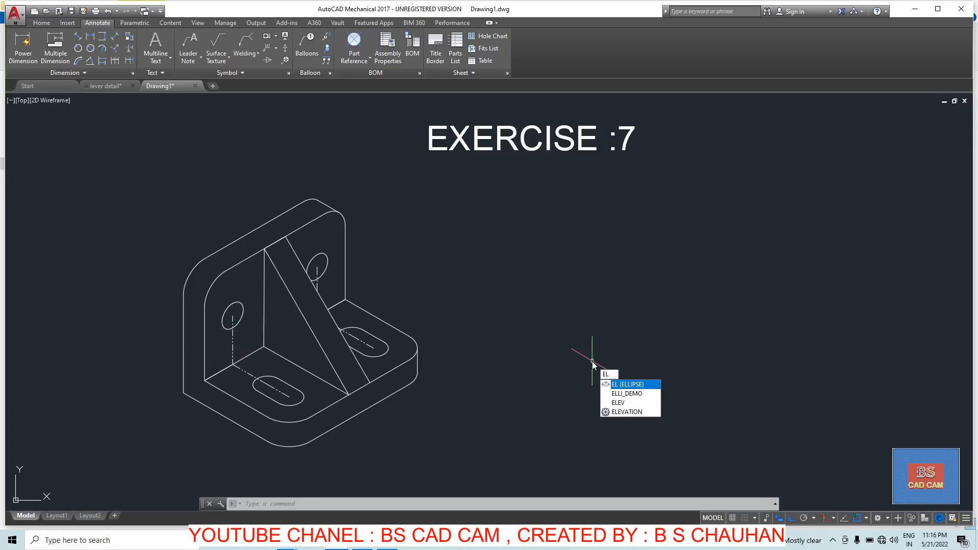
{"action": "key", "text": "Return"}
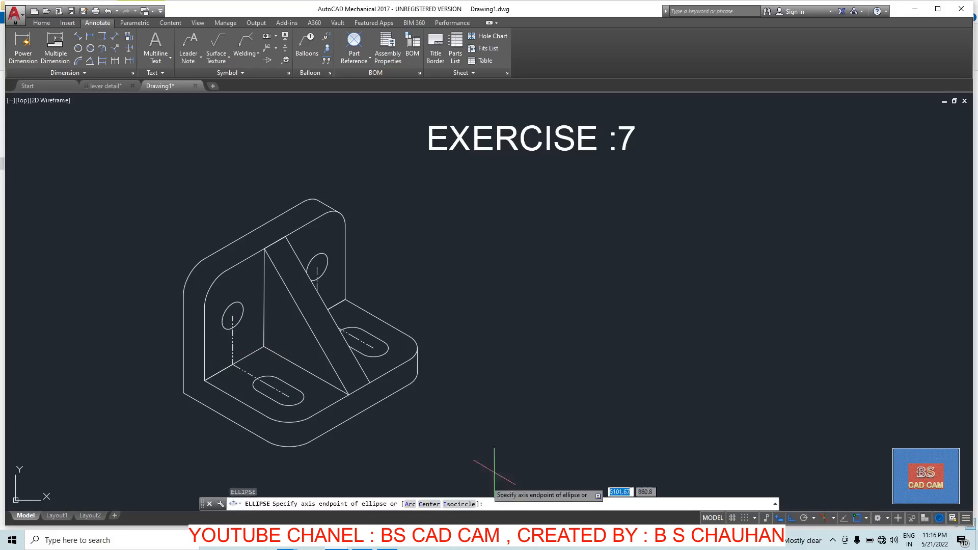
{"action": "left_click", "coordinate": [464, 505]}
{"action": "left_click", "coordinate": [667, 298]}
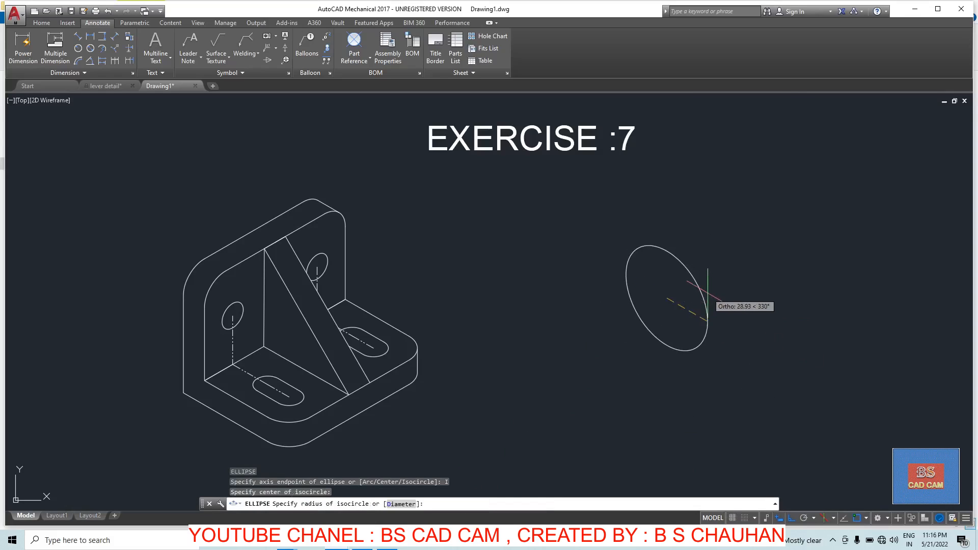
{"action": "key", "text": "F5"}
{"action": "key", "text": "F5"}
{"action": "key", "text": "F5"}
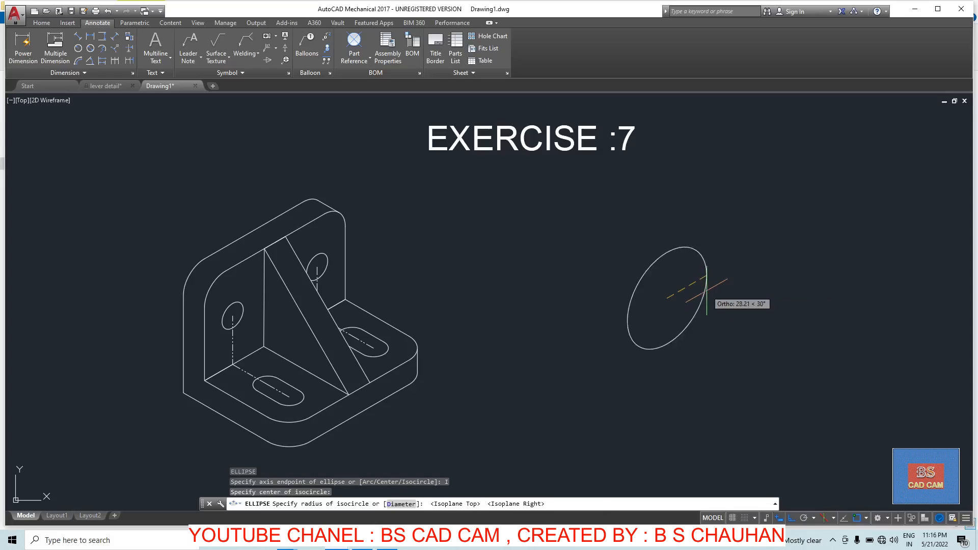
{"action": "key", "text": "F5"}
{"action": "key", "text": "F5"}
{"action": "key", "text": "F5"}
{"action": "key", "text": "F5"}
{"action": "key", "text": "F5"}
{"action": "key", "text": "F5"}
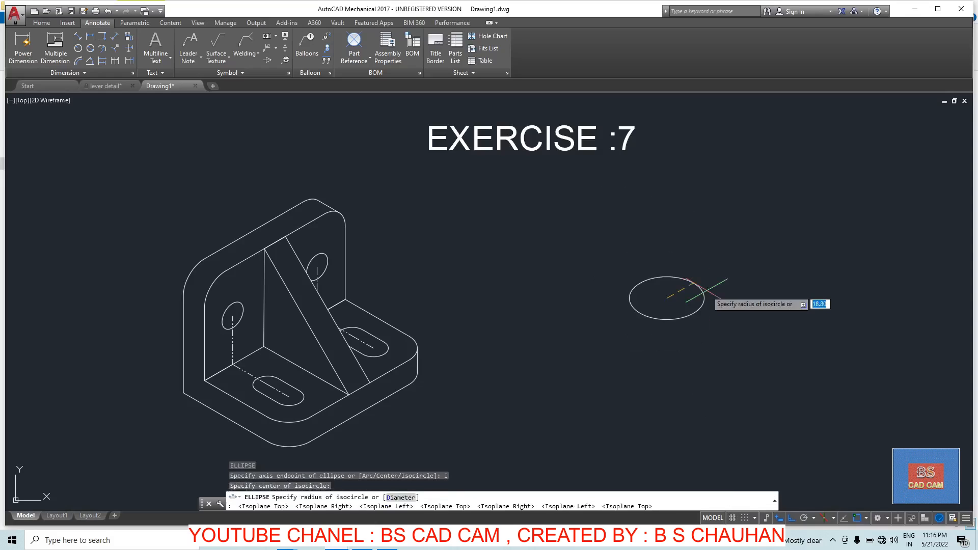
{"action": "key", "text": "F5"}
{"action": "key", "text": "F5"}
{"action": "key", "text": "F5"}
{"action": "key", "text": "F5"}
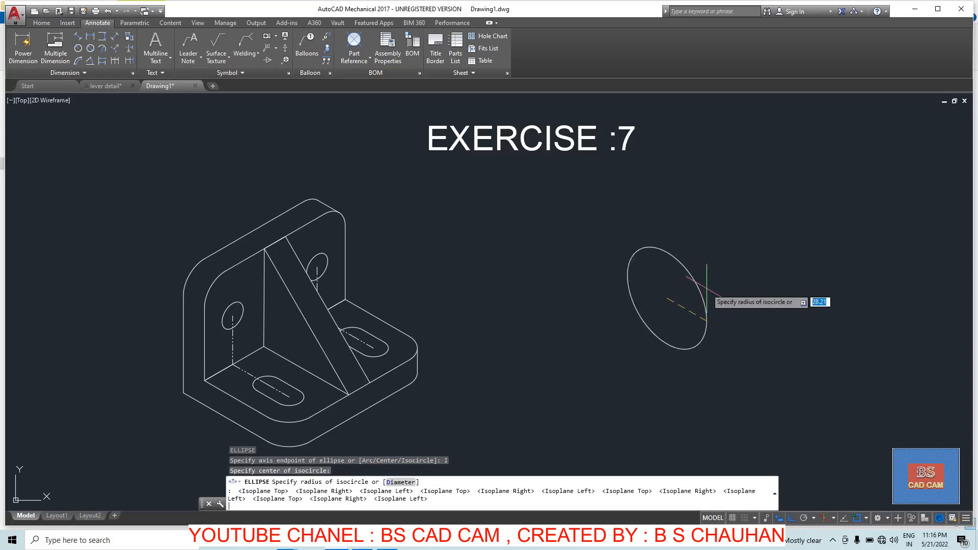
{"action": "key", "text": "Escape"}
{"action": "key", "text": "Escape"}
Step: Draw a 75-unit line sloping down at 330° on the top isoplane, in the empty area beside the reference bracket
{"action": "scroll", "coordinate": [334, 291], "scroll_direction": "down", "scroll_amount": 2}
{"action": "scroll", "coordinate": [450, 360], "scroll_direction": "up", "scroll_amount": 7}
{"action": "scroll", "coordinate": [398, 331], "scroll_direction": "down", "scroll_amount": 5}
{"action": "scroll", "coordinate": [474, 375], "scroll_direction": "down", "scroll_amount": 2}
{"action": "scroll", "coordinate": [434, 341], "scroll_direction": "up", "scroll_amount": 2}
{"action": "left_click", "coordinate": [548, 335]}
{"action": "key", "text": "Escape"}
{"action": "key", "text": "Escape"}
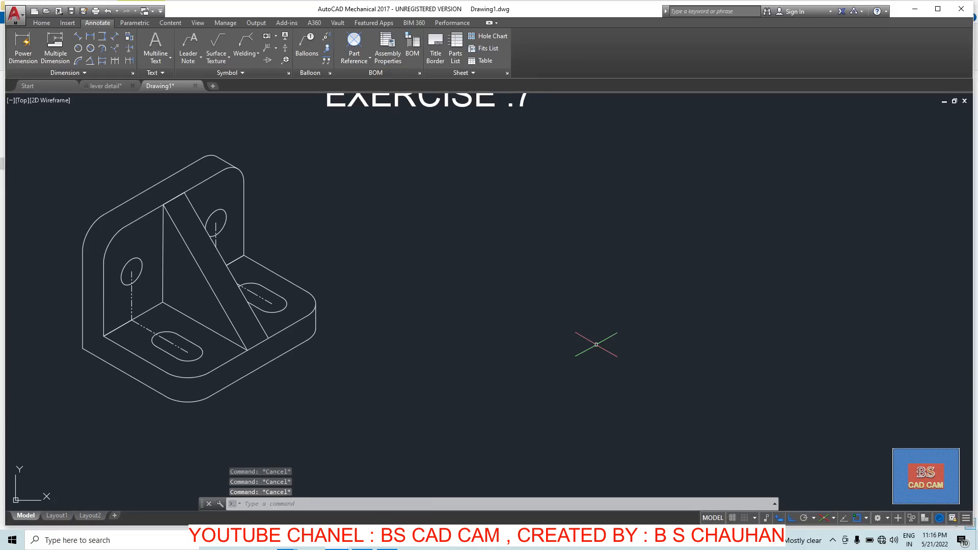
{"action": "key", "text": "Return"}
{"action": "left_click", "coordinate": [525, 330]}
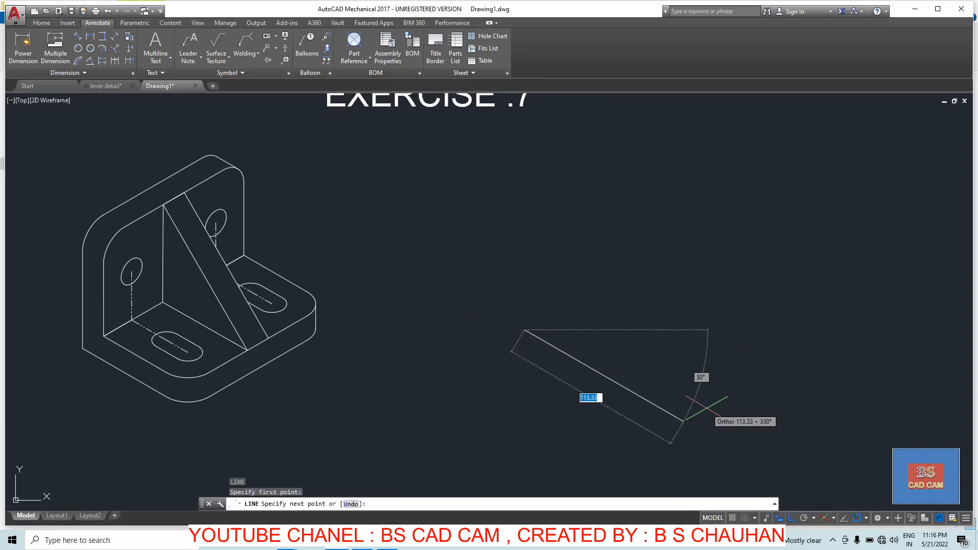
{"action": "scroll", "coordinate": [697, 388], "scroll_direction": "down", "scroll_amount": 2}
{"action": "scroll", "coordinate": [700, 384], "scroll_direction": "up", "scroll_amount": 2}
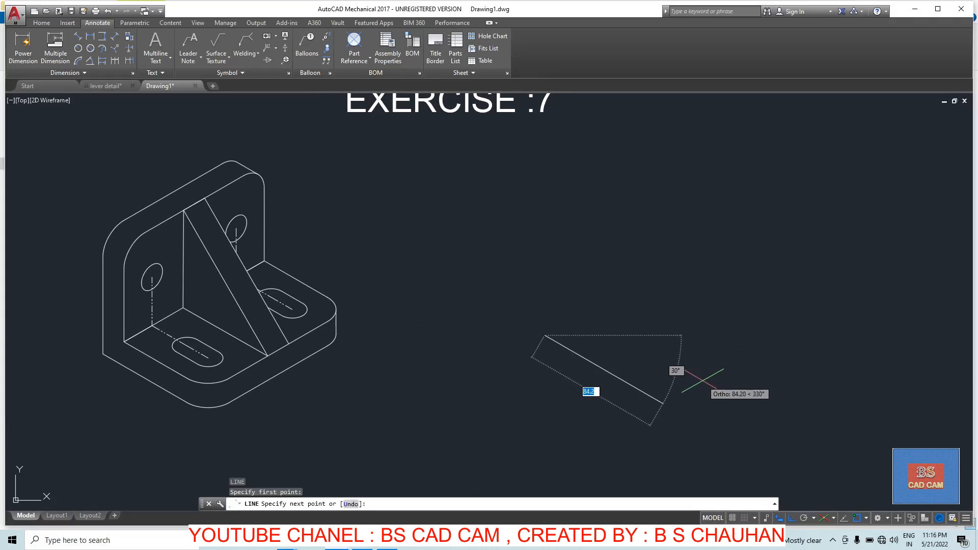
{"action": "type", "text": "75"}
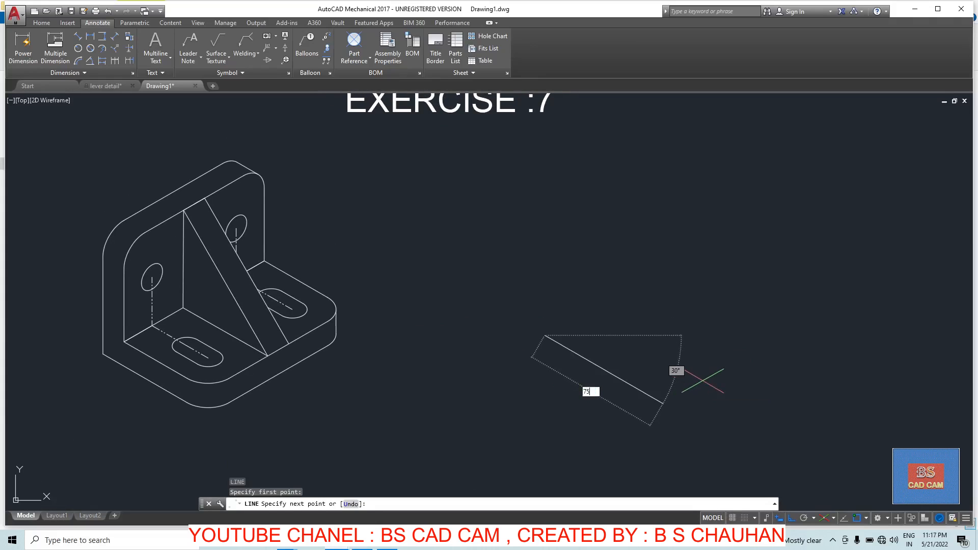
{"action": "key", "text": "Return"}
{"action": "key", "text": "Escape"}
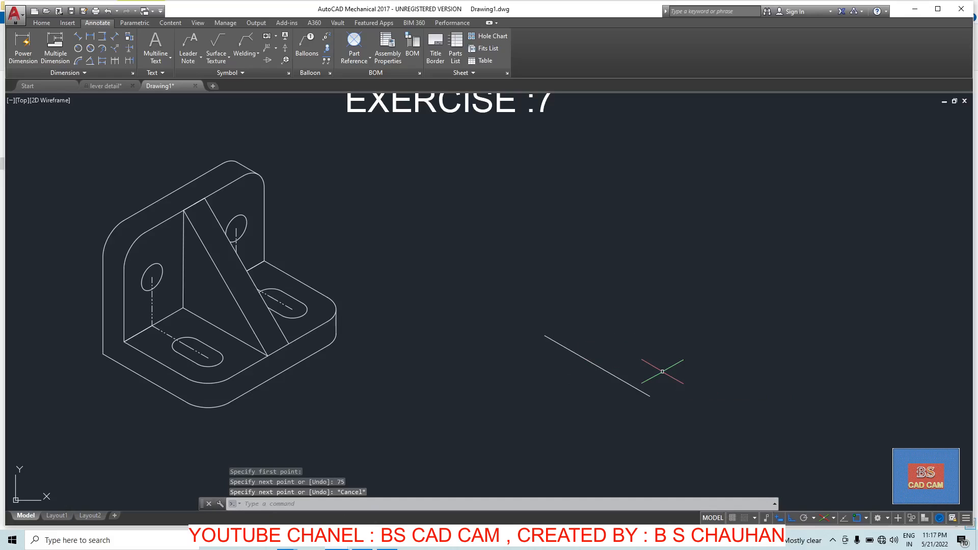
Step: Draw a 100-unit line rising at 30° from the lower end of the 75-unit base line
{"action": "key", "text": "Return"}
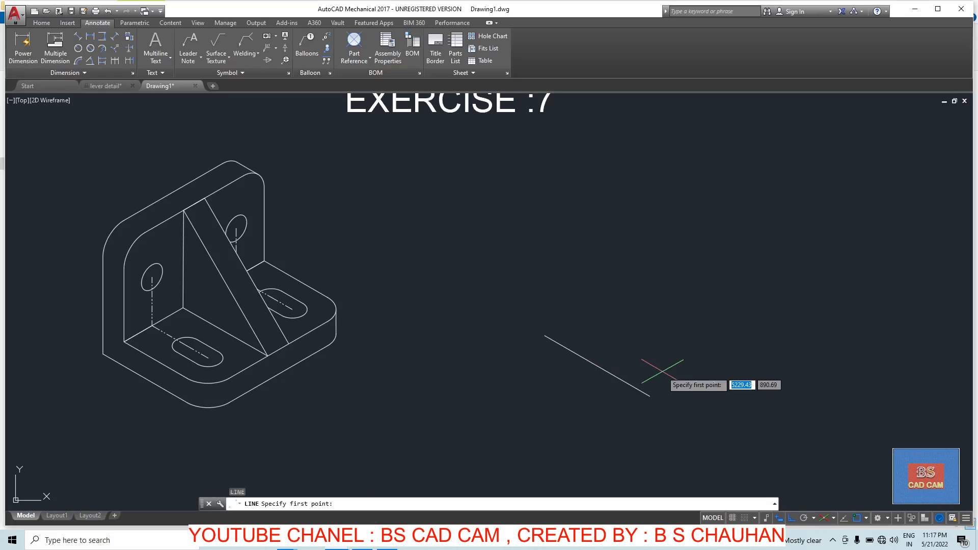
{"action": "left_click", "coordinate": [649, 395]}
{"action": "type", "text": "100"}
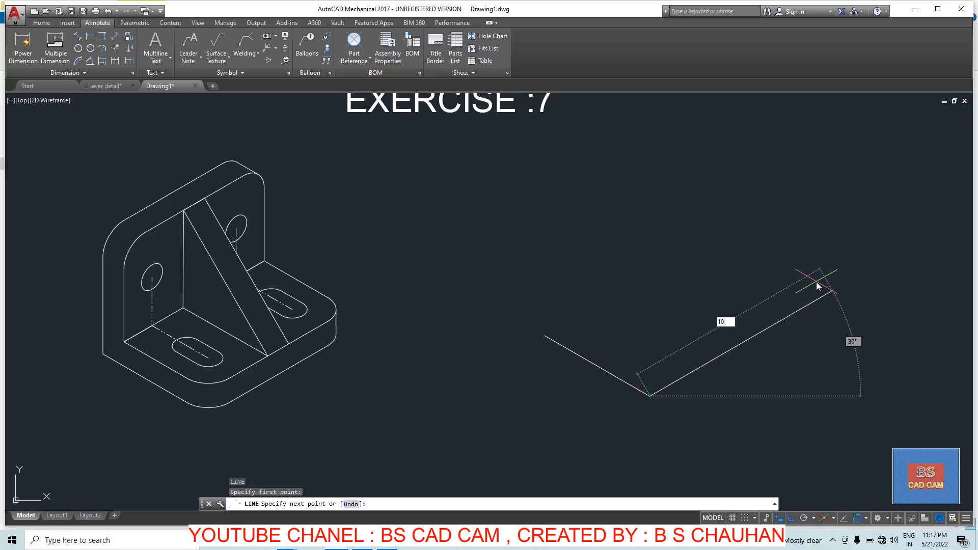
{"action": "key", "text": "Return"}
{"action": "key", "text": "Escape"}
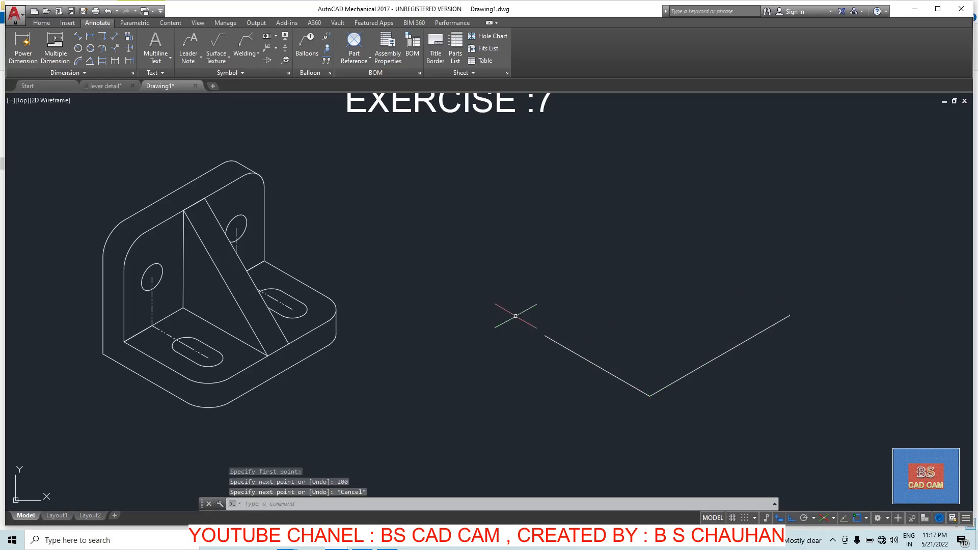
Step: Draw a 75-unit vertical line up from the base line's free upper end, followed by a 15-unit segment at 330°
{"action": "key", "text": "Return"}
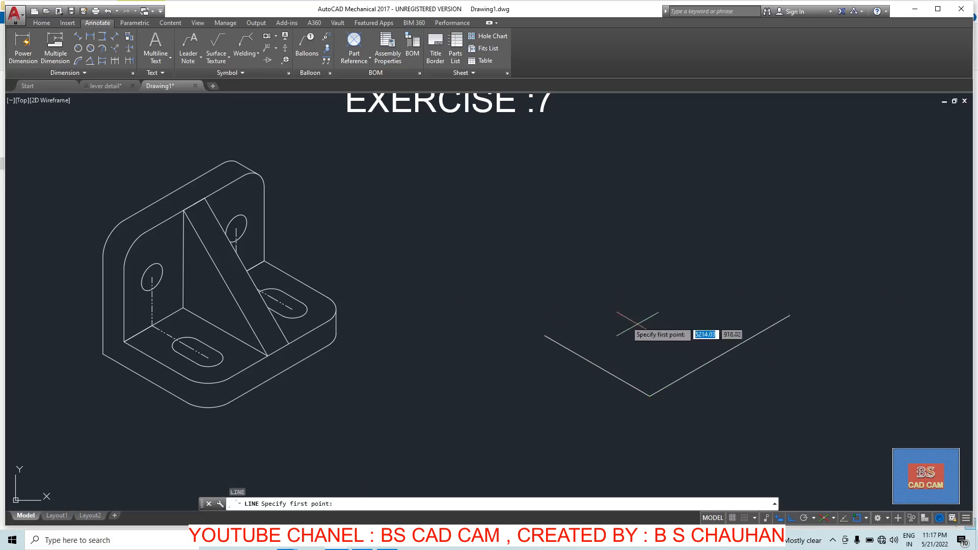
{"action": "left_click", "coordinate": [542, 335]}
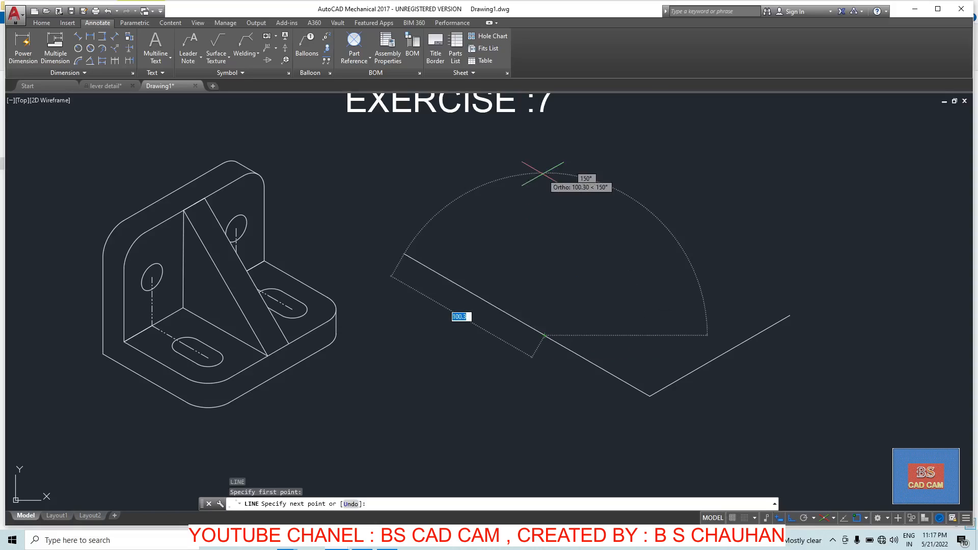
{"action": "key", "text": "F5"}
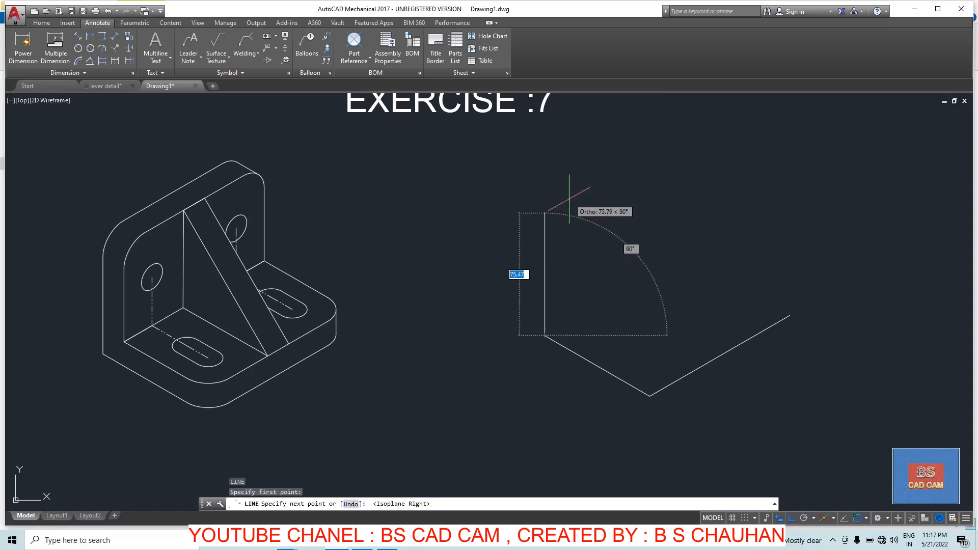
{"action": "type", "text": "75"}
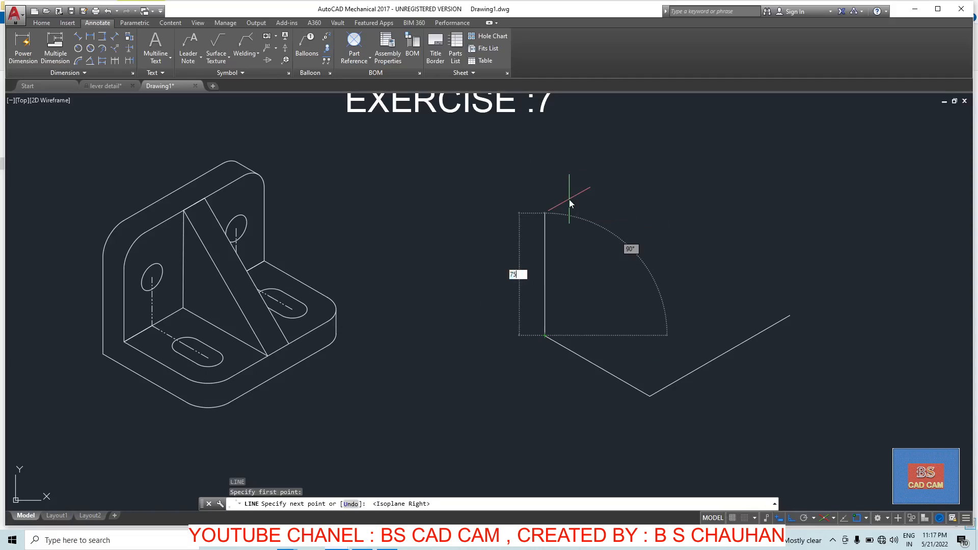
{"action": "key", "text": "Return"}
{"action": "key", "text": "F5"}
{"action": "type", "text": "15"}
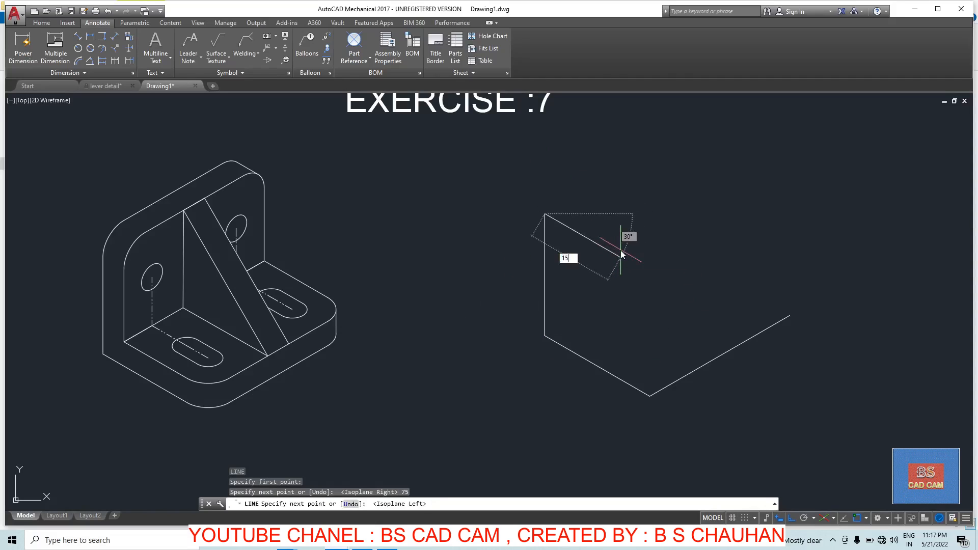
{"action": "key", "text": "Return"}
{"action": "key", "text": "Escape"}
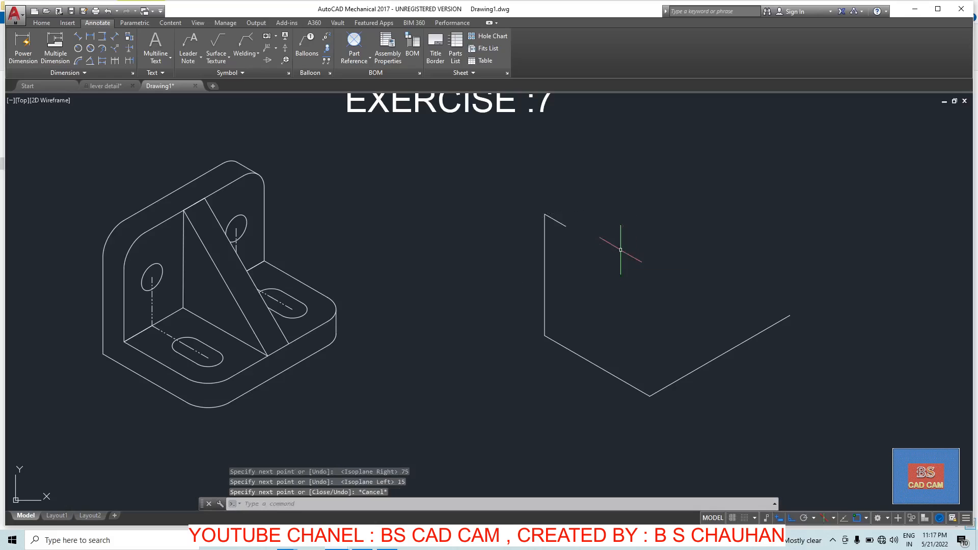
Step: Draw a 15-unit vertical line up from the front corner where the two base lines meet
{"action": "key", "text": "Return"}
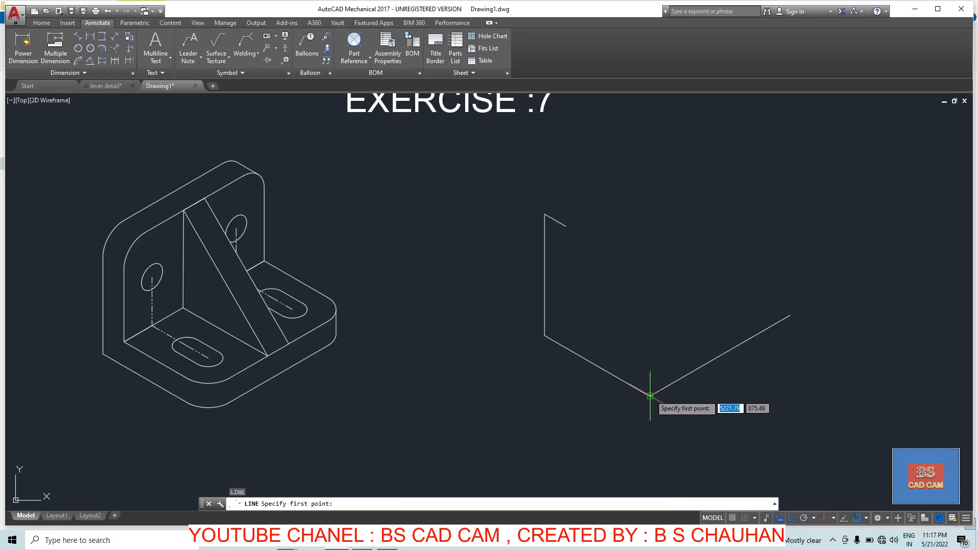
{"action": "left_click", "coordinate": [649, 396]}
{"action": "type", "text": "15"}
{"action": "key", "text": "Return"}
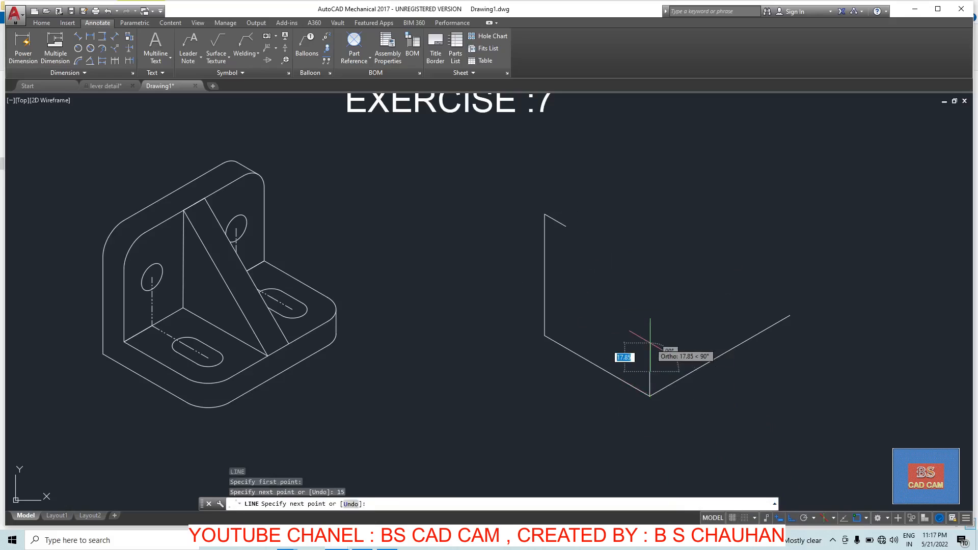
{"action": "key", "text": "Escape"}
Step: Copy both base lines from the front corner to the upper end of the 15-unit vertical line
{"action": "type", "text": "copy"}
{"action": "key", "text": "Return"}
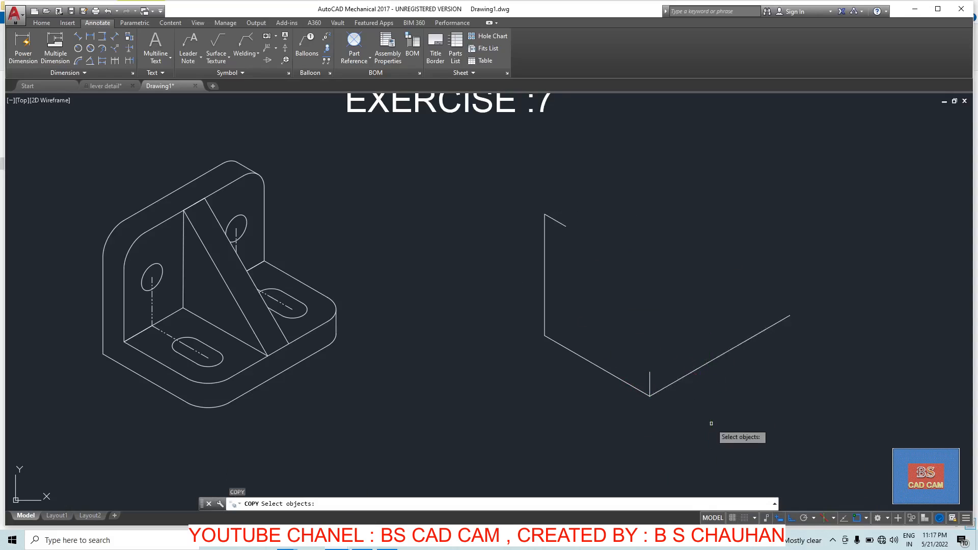
{"action": "left_click", "coordinate": [680, 378]}
{"action": "left_click", "coordinate": [626, 383]}
{"action": "key", "text": "Return"}
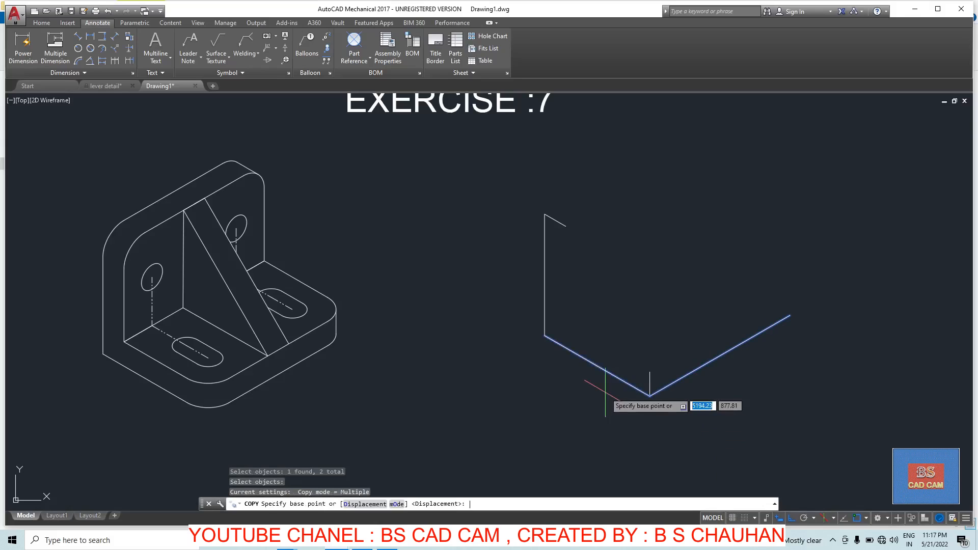
{"action": "left_click", "coordinate": [650, 395]}
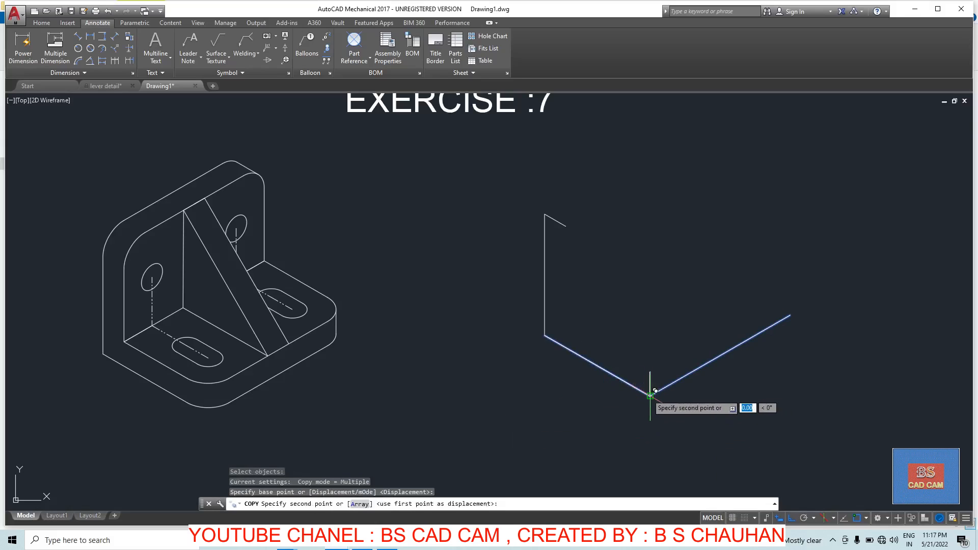
{"action": "left_click", "coordinate": [651, 371]}
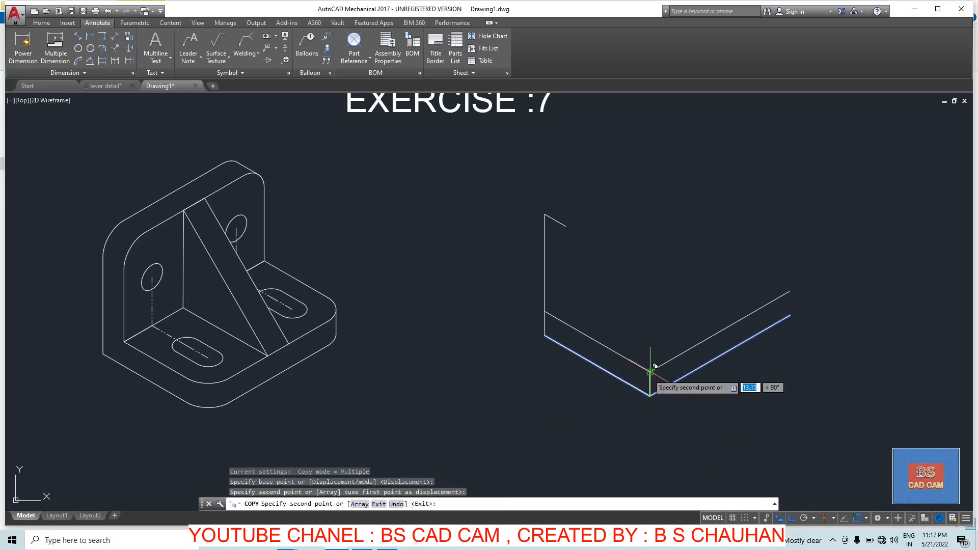
{"action": "key", "text": "Escape"}
{"action": "left_click", "coordinate": [560, 236]}
{"action": "left_click", "coordinate": [504, 259]}
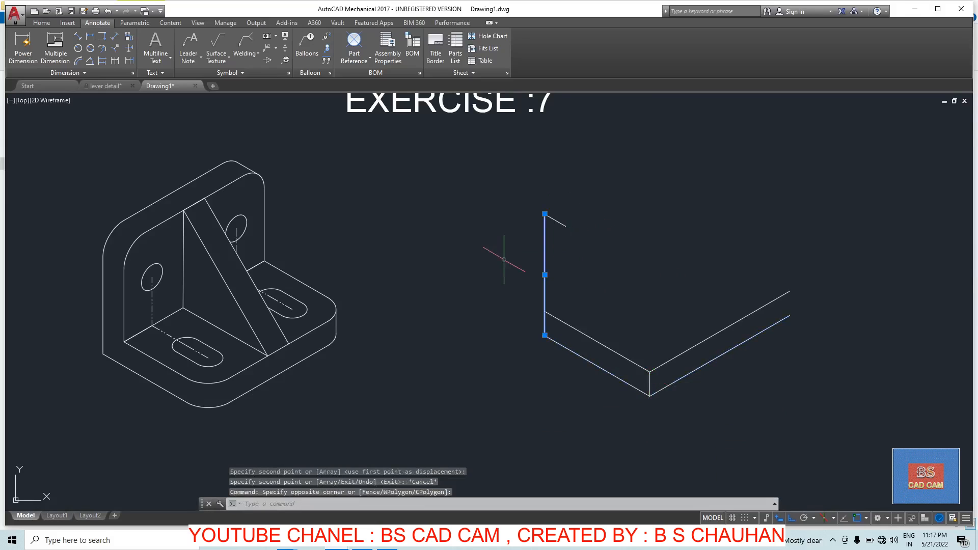
{"action": "key", "text": "Escape"}
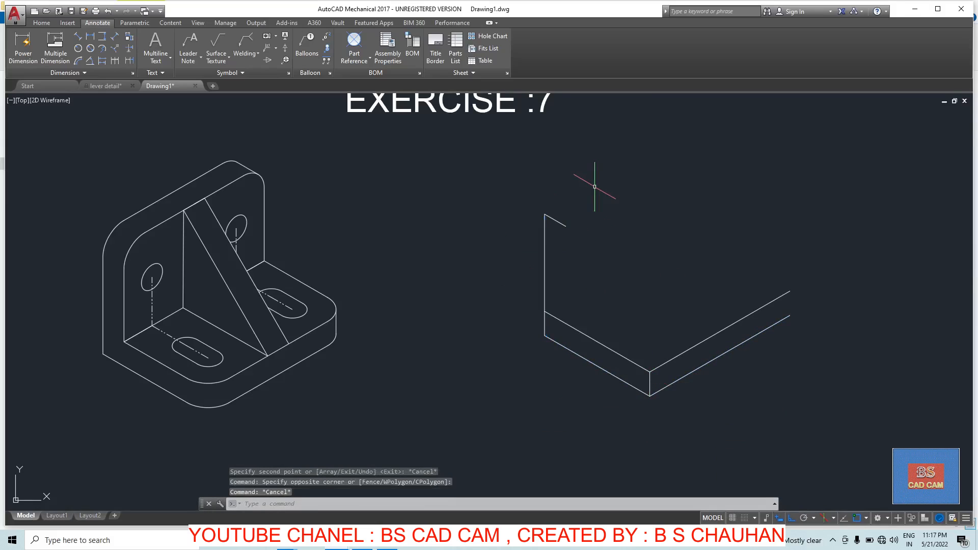
Step: Draw a 100-unit line at 30° on the top isoplane from the upper end of the 75-unit vertical edge
{"action": "type", "text": "l"}
{"action": "key", "text": "Return"}
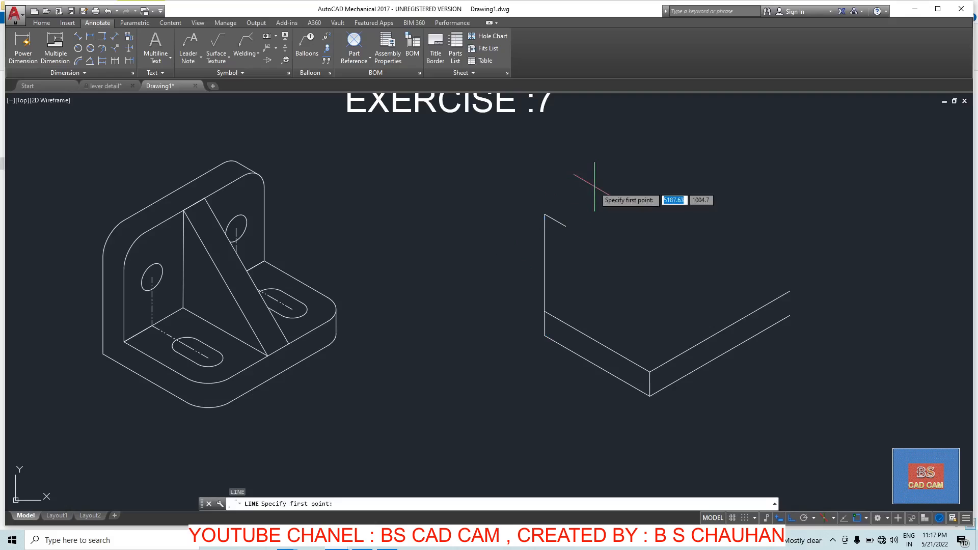
{"action": "left_click", "coordinate": [545, 214]}
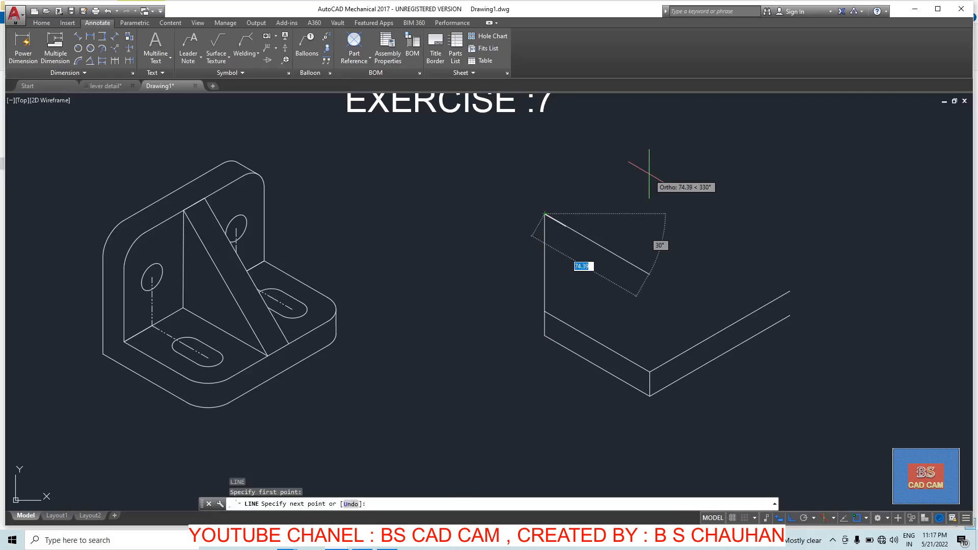
{"action": "key", "text": "F5"}
{"action": "type", "text": "100"}
{"action": "key", "text": "Return"}
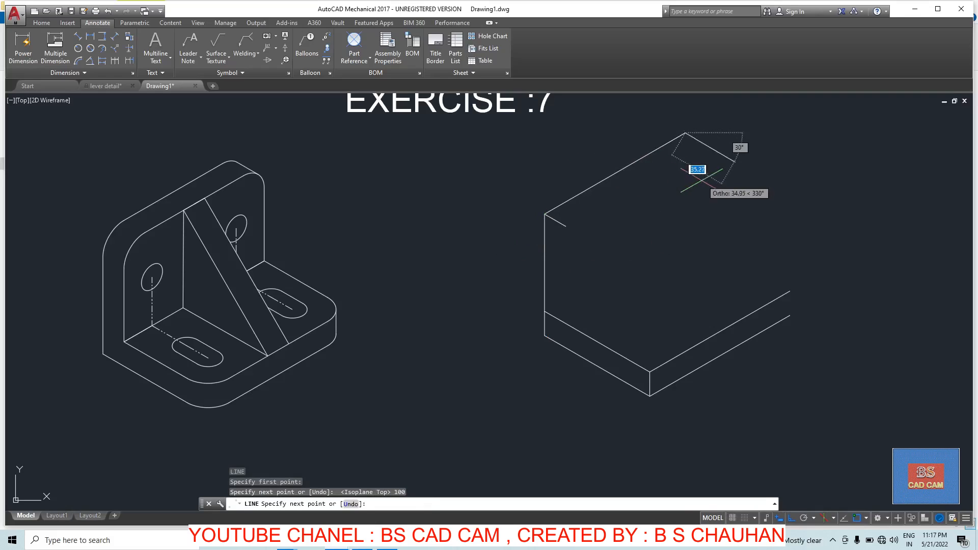
{"action": "key", "text": "Escape"}
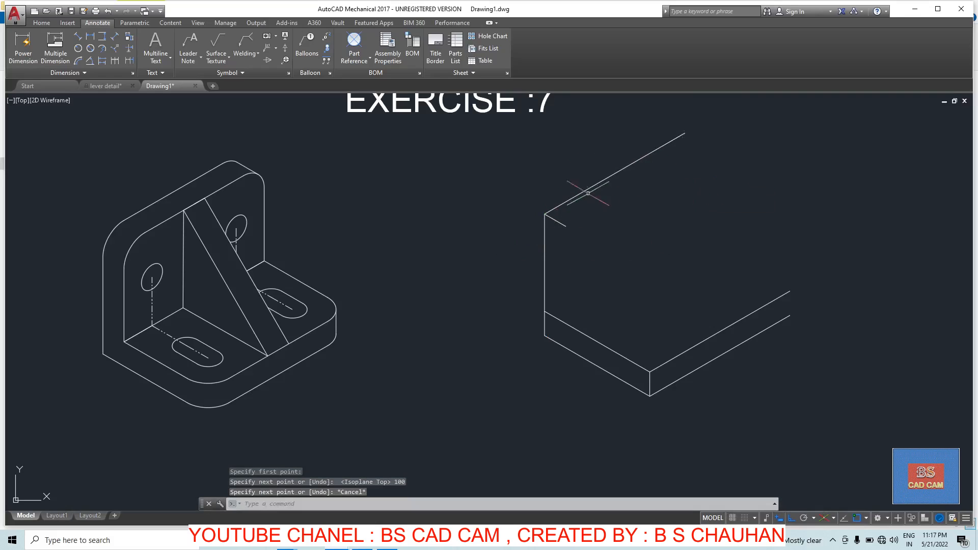
Step: Copy the tall vertical edge from its upper end to the free end of the 15-unit segment
{"action": "left_click", "coordinate": [575, 184]}
{"action": "key", "text": "Escape"}
{"action": "left_click", "coordinate": [553, 273]}
{"action": "left_click", "coordinate": [518, 279]}
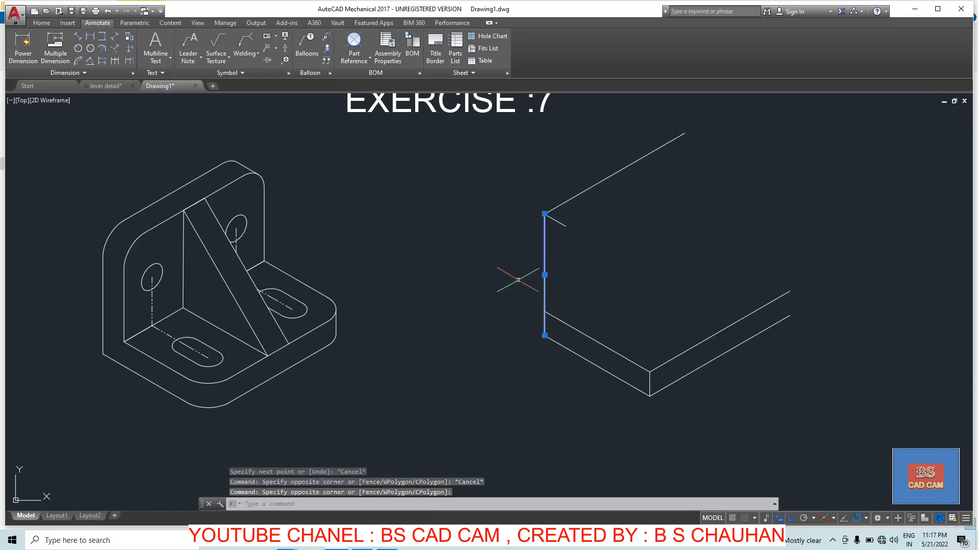
{"action": "type", "text": "co"}
{"action": "key", "text": "Return"}
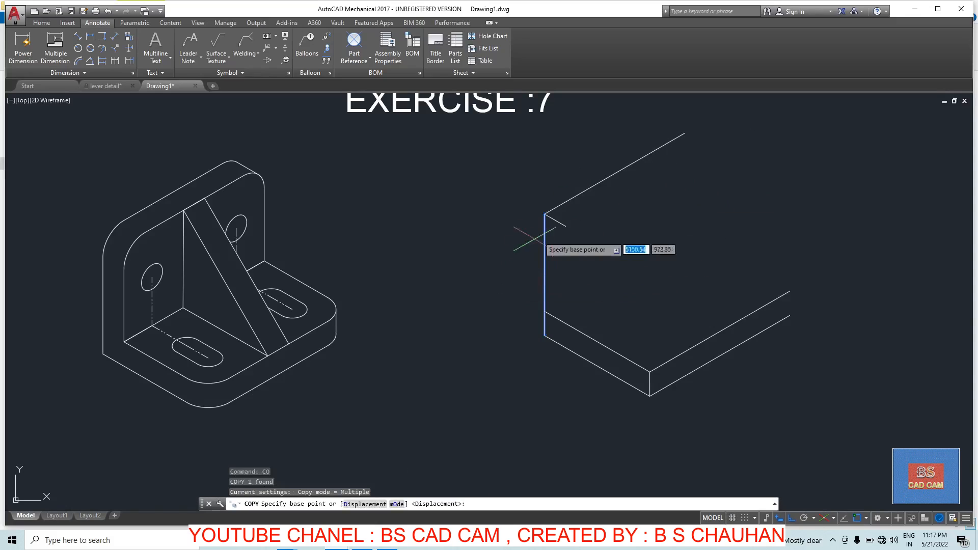
{"action": "left_click", "coordinate": [544, 214]}
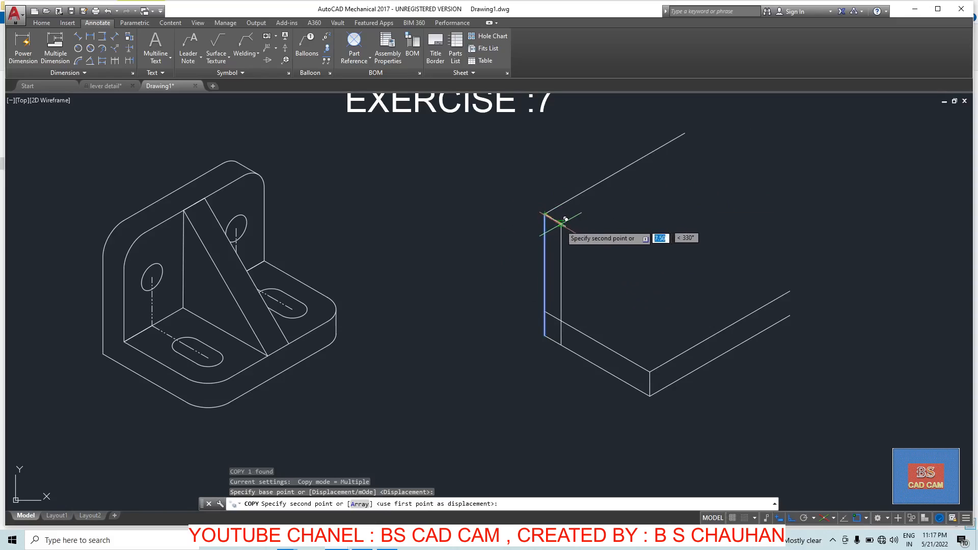
{"action": "left_click", "coordinate": [565, 226]}
{"action": "key", "text": "Escape"}
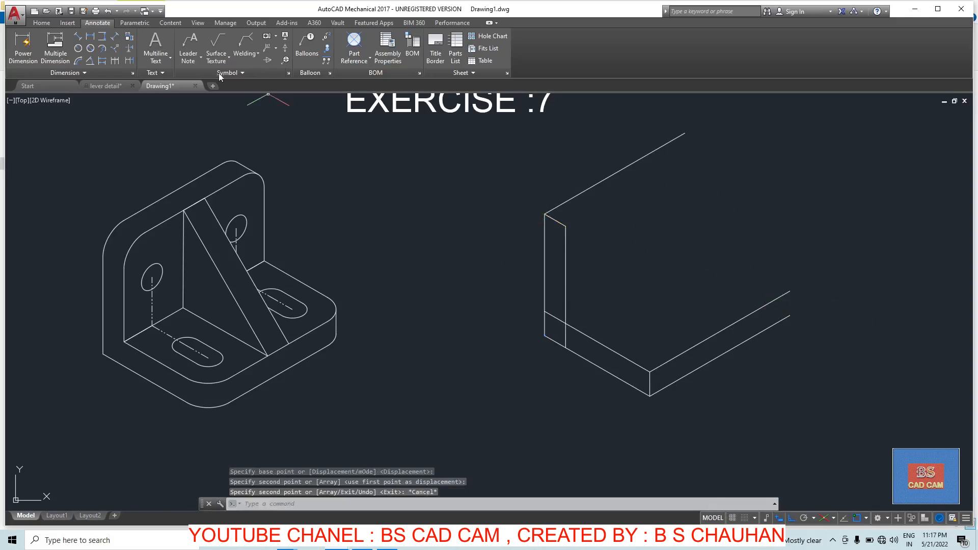
{"action": "key", "text": "Escape"}
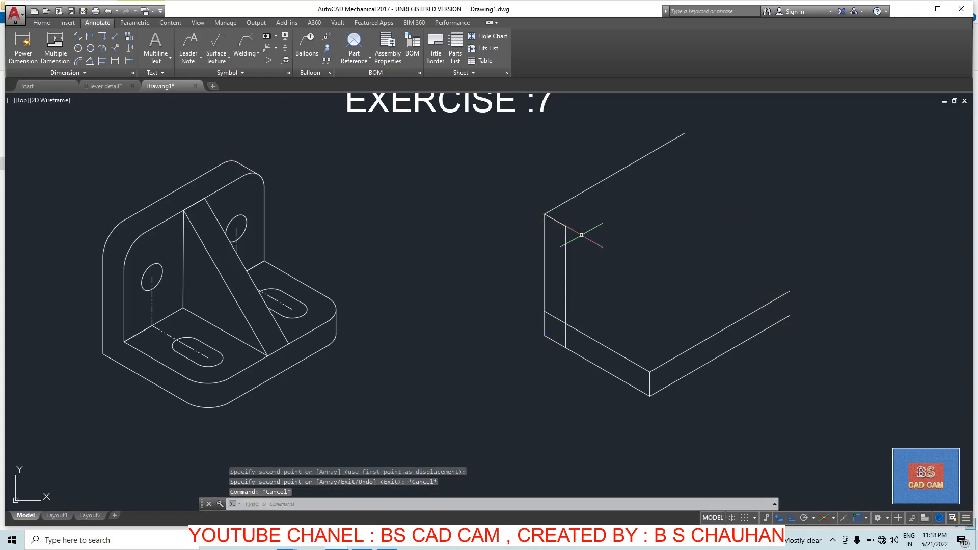
Step: Draw consecutive 42.5- and 7.5-unit lines at 30° from the upper end of the copied vertical edge
{"action": "type", "text": "l"}
{"action": "key", "text": "Return"}
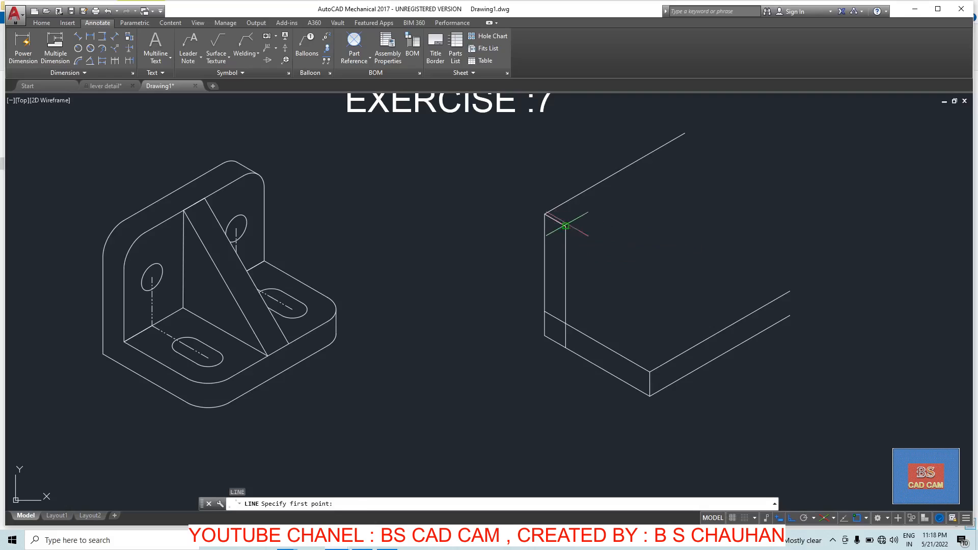
{"action": "left_click", "coordinate": [565, 225]}
{"action": "type", "text": "42.5"}
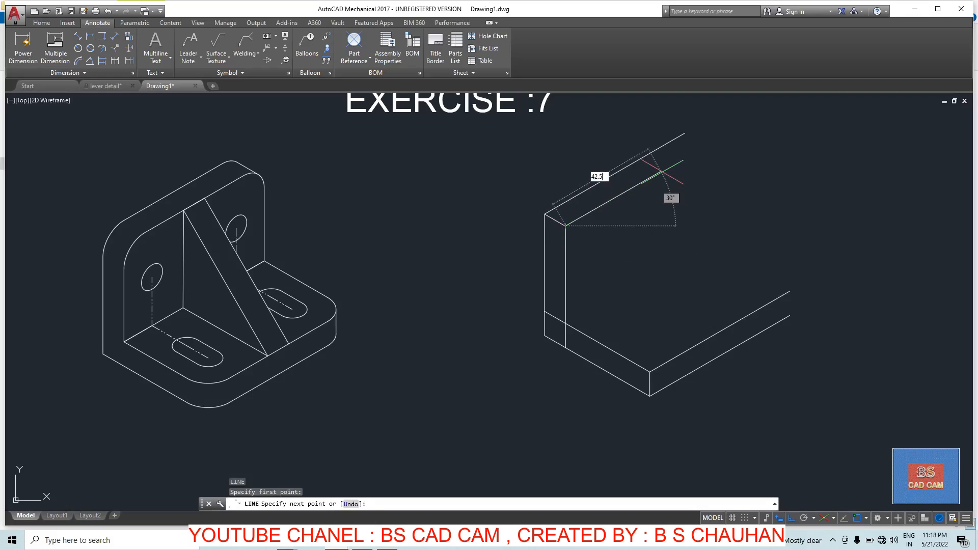
{"action": "key", "text": "Return"}
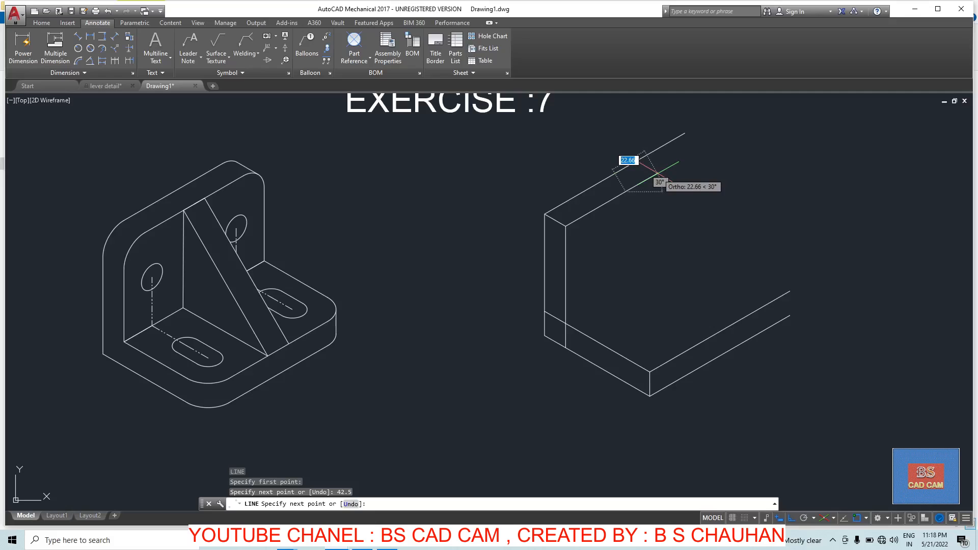
{"action": "type", "text": "7"}
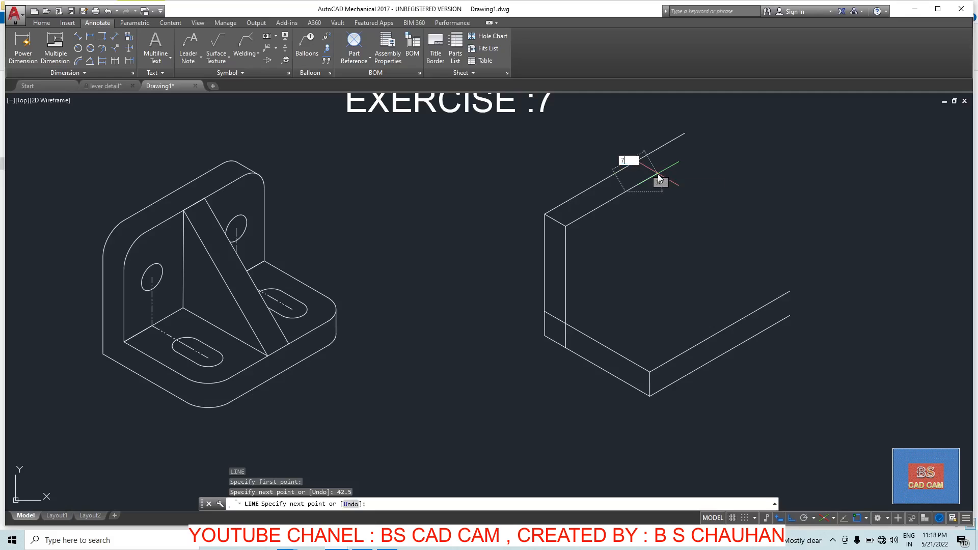
{"action": "type", "text": ".5"}
{"action": "key", "text": "Return"}
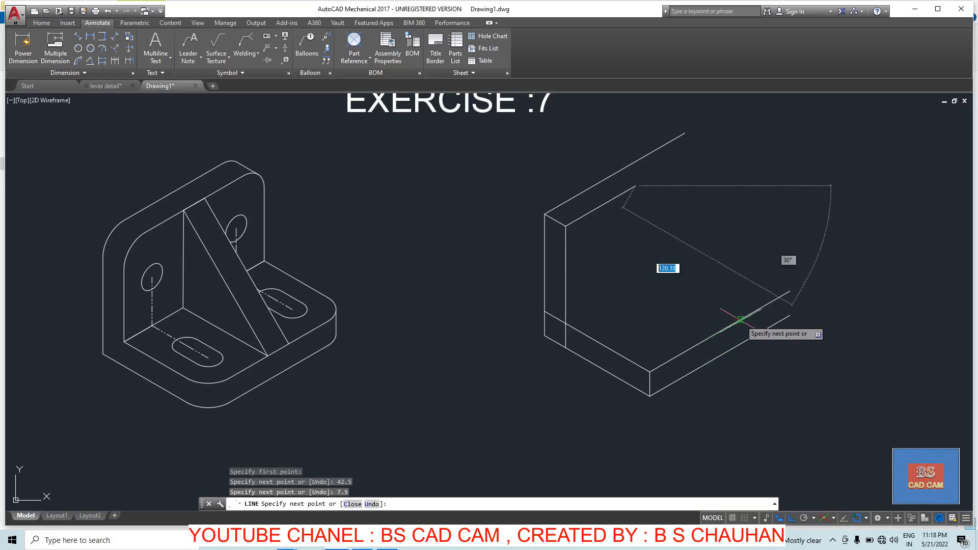
Step: Continue with a sloping line from the end of the 7.5-unit segment to the midpoint of the base's upper long edge
{"action": "type", "text": "120"}
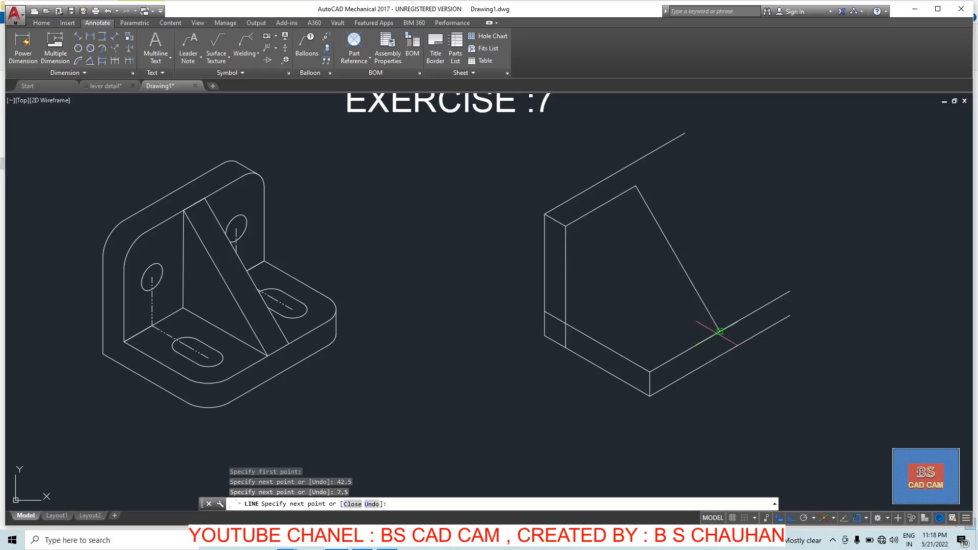
{"action": "key", "text": "Escape"}
{"action": "left_click", "coordinate": [688, 219]}
{"action": "key", "text": "Escape"}
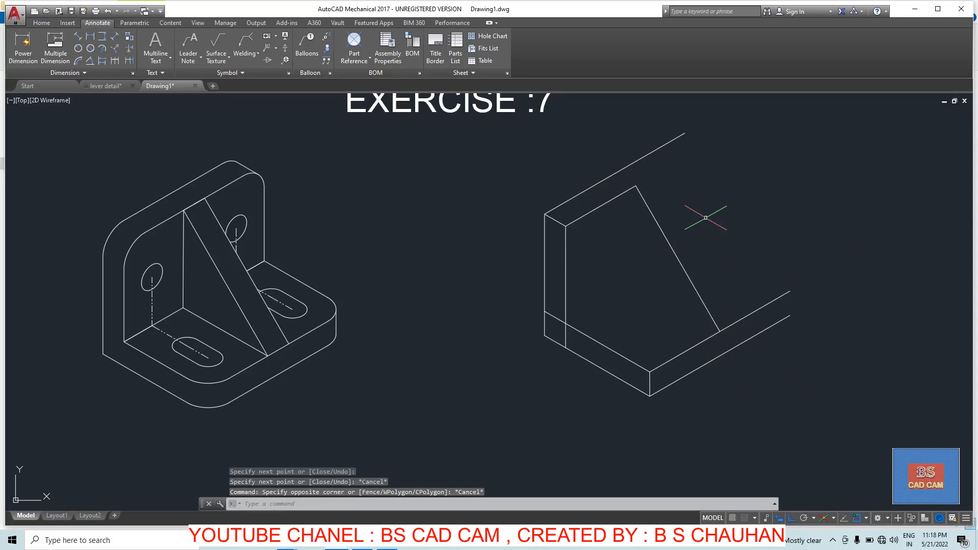
Step: Draw a 7.5-unit line at 30° from the upper end of the sloping line
{"action": "type", "text": "l"}
{"action": "key", "text": "Return"}
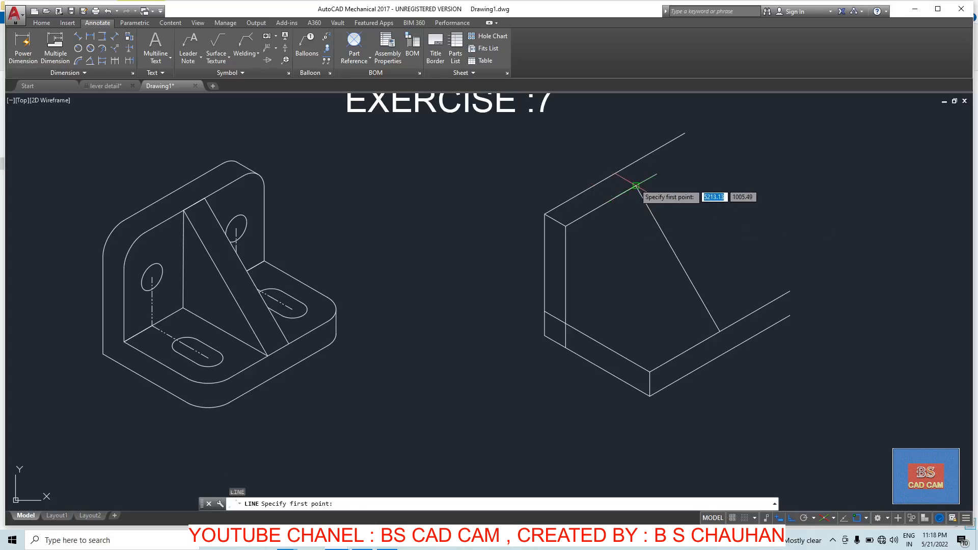
{"action": "left_click", "coordinate": [634, 185]}
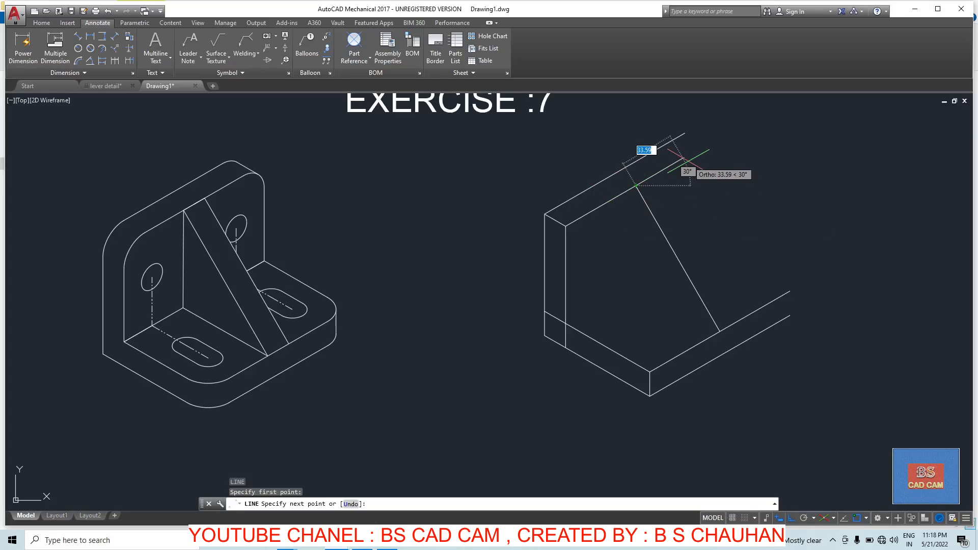
{"action": "type", "text": "7.5"}
{"action": "key", "text": "Return"}
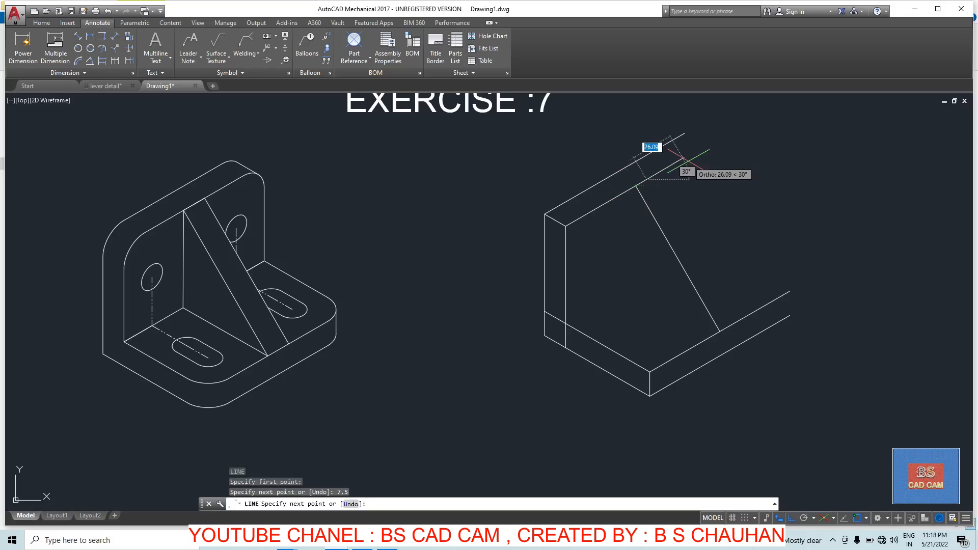
{"action": "key", "text": "Escape"}
Step: Copy the sloping line from its upper end to the outer ends of the two adjoining 7.5-unit segments
{"action": "left_click", "coordinate": [656, 191]}
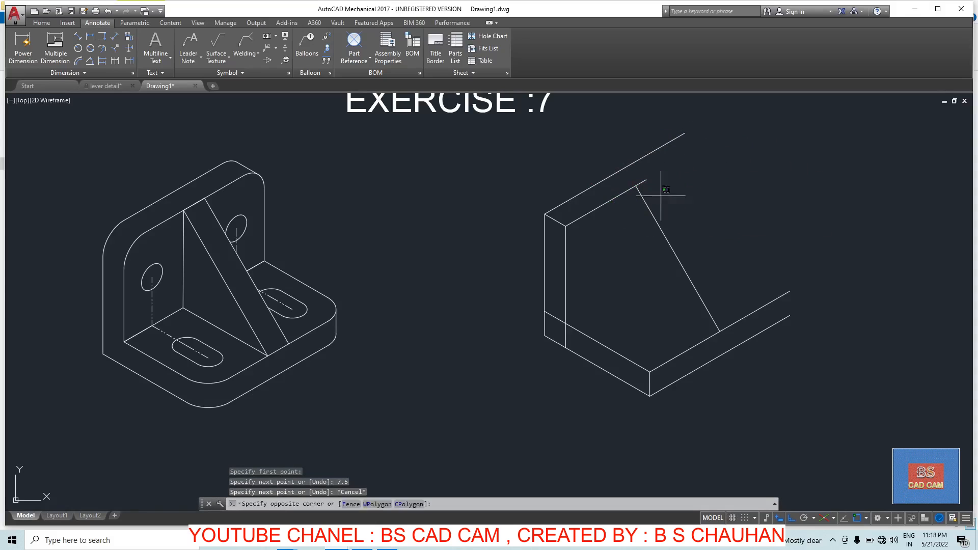
{"action": "left_click", "coordinate": [630, 233]}
{"action": "type", "text": "co"}
{"action": "key", "text": "Return"}
{"action": "scroll", "coordinate": [651, 189], "scroll_direction": "up", "scroll_amount": 5}
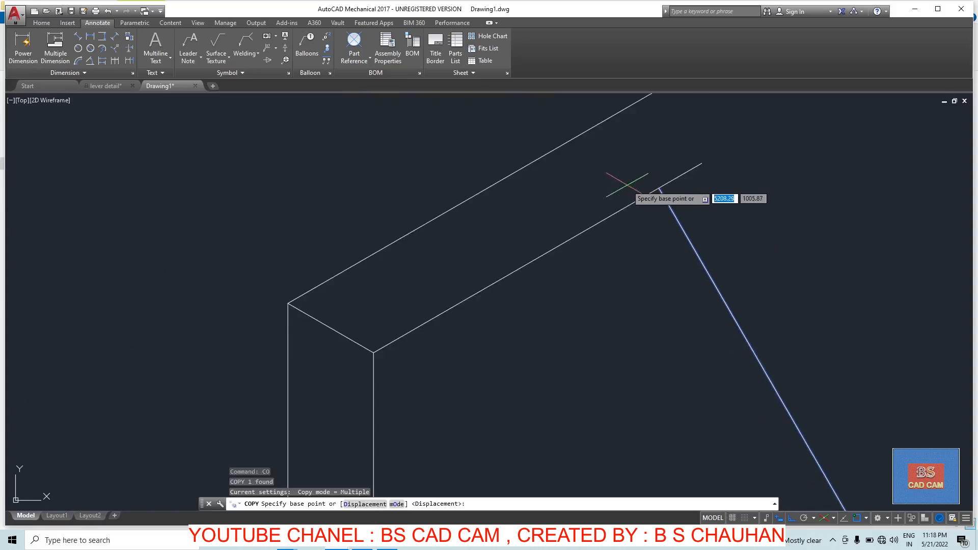
{"action": "left_click", "coordinate": [660, 190]}
{"action": "left_click", "coordinate": [707, 158]}
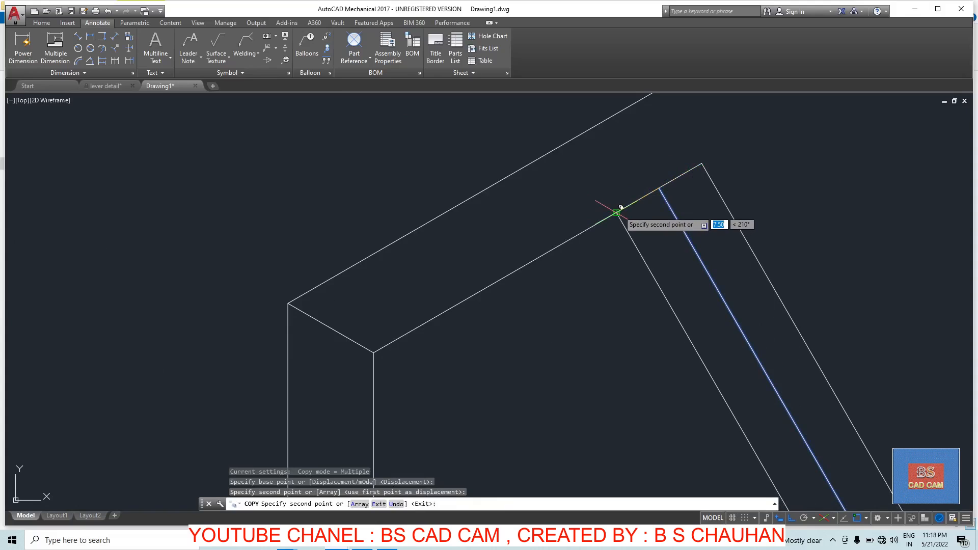
{"action": "key", "text": "Escape"}
Step: Erase the original sloping line between its two copies
{"action": "left_click", "coordinate": [686, 200]}
{"action": "left_click", "coordinate": [662, 223]}
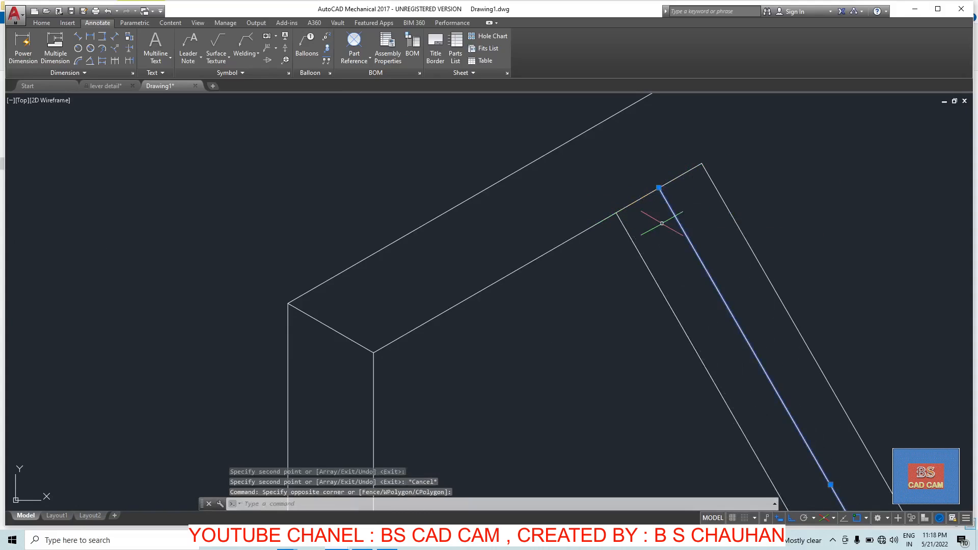
{"action": "key", "text": "Delete"}
{"action": "type", "text": "TR"}
{"action": "key", "text": "Return"}
{"action": "key", "text": "Return"}
{"action": "left_click", "coordinate": [685, 218]}
{"action": "key", "text": "Escape"}
Step: Erase the two 7.5-unit segments joining the upper ends of the sloping rib lines
{"action": "left_click", "coordinate": [658, 188]}
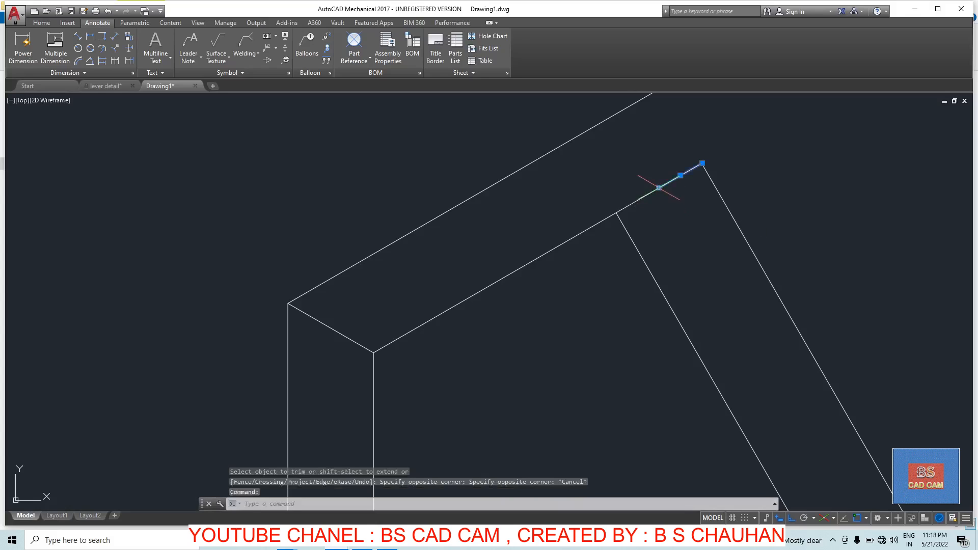
{"action": "left_click", "coordinate": [657, 193]}
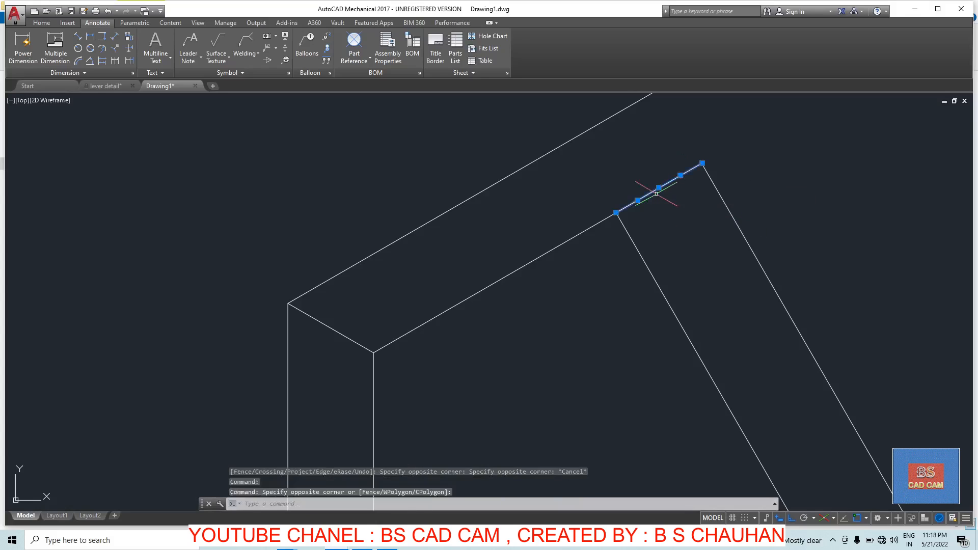
{"action": "key", "text": "Delete"}
{"action": "scroll", "coordinate": [657, 194], "scroll_direction": "down", "scroll_amount": 4}
{"action": "scroll", "coordinate": [669, 190], "scroll_direction": "up", "scroll_amount": 4}
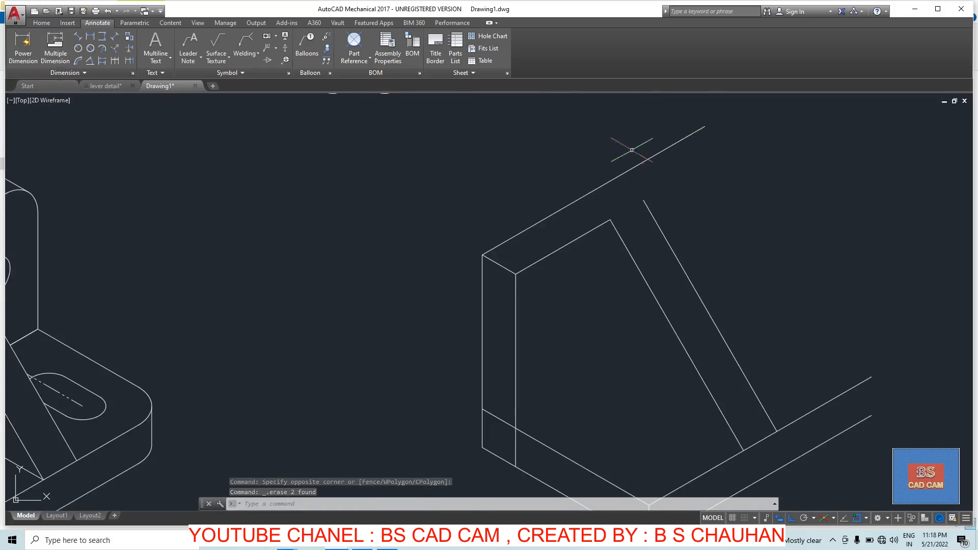
Step: Draw a 60-unit line at 150° from the free end of the base's upper long edge
{"action": "key", "text": "Escape"}
{"action": "key", "text": "Return"}
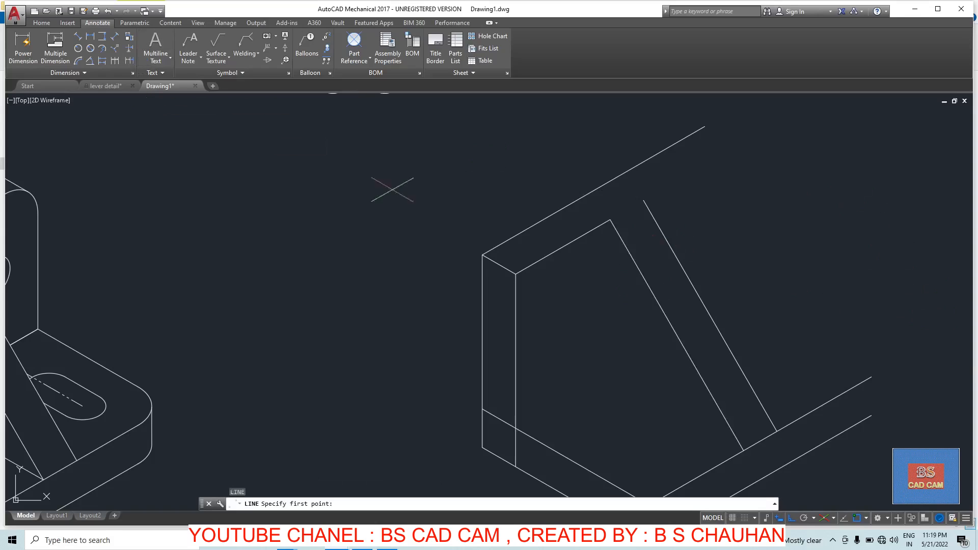
{"action": "left_click", "coordinate": [872, 376]}
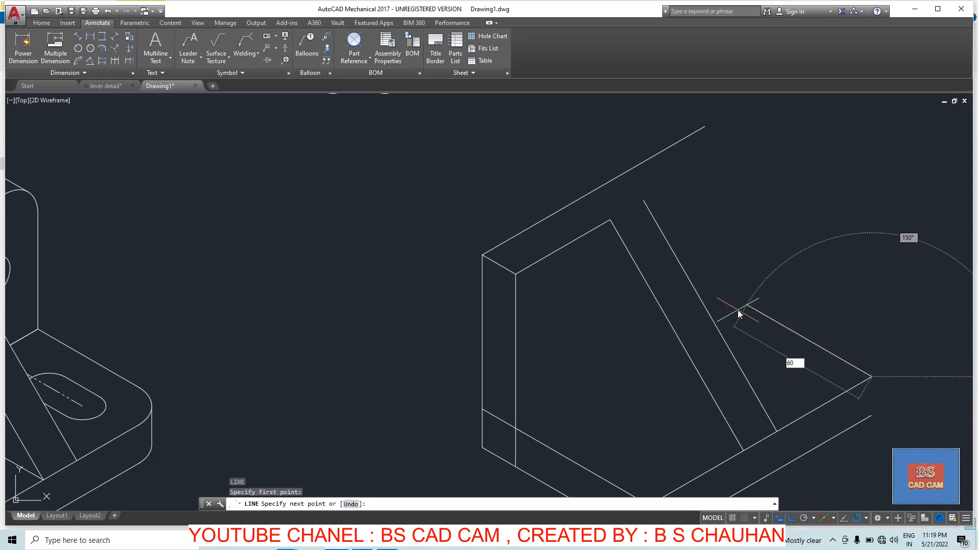
{"action": "type", "text": "60"}
{"action": "key", "text": "Return"}
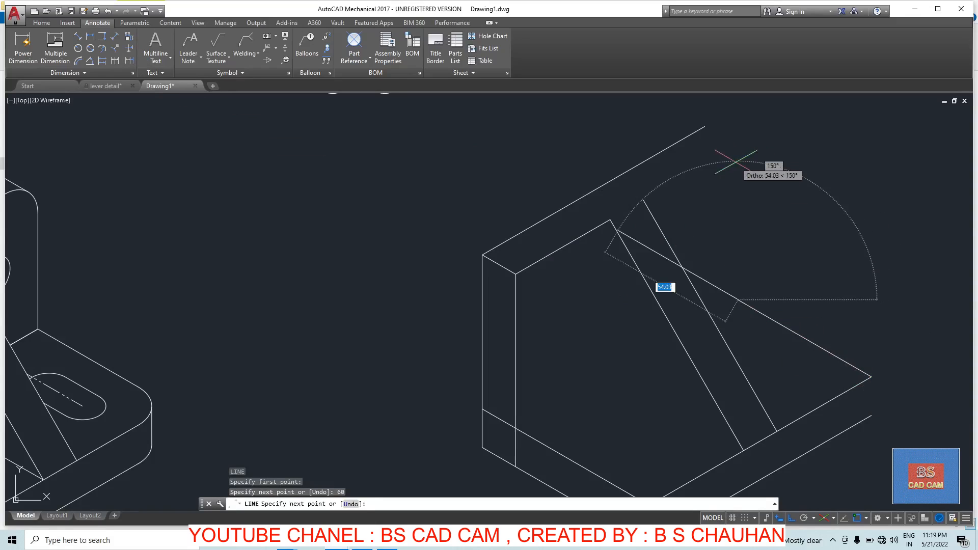
Step: Continue 60 units vertically up on the right isoplane, then connect to the upper end of the nearer sloping rib line
{"action": "key", "text": "F5"}
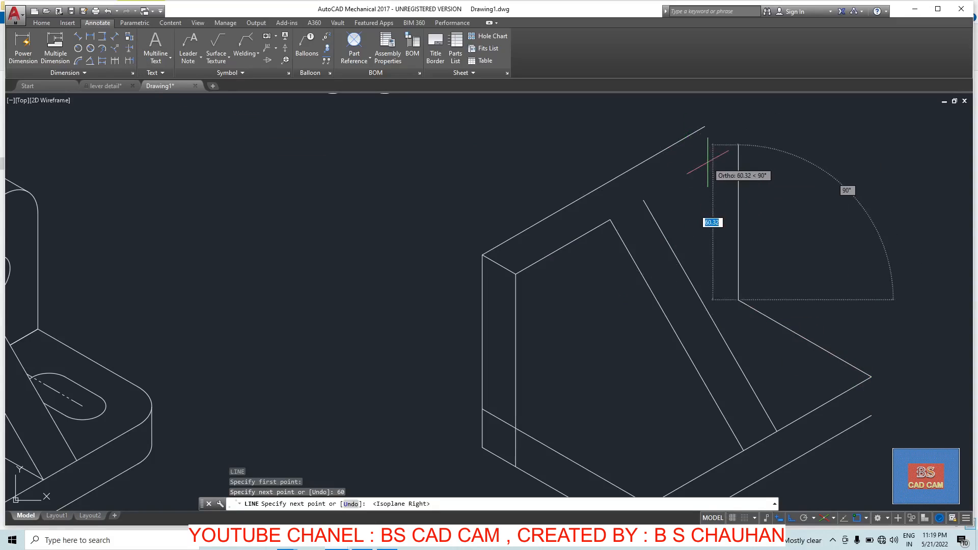
{"action": "type", "text": "60"}
{"action": "key", "text": "Return"}
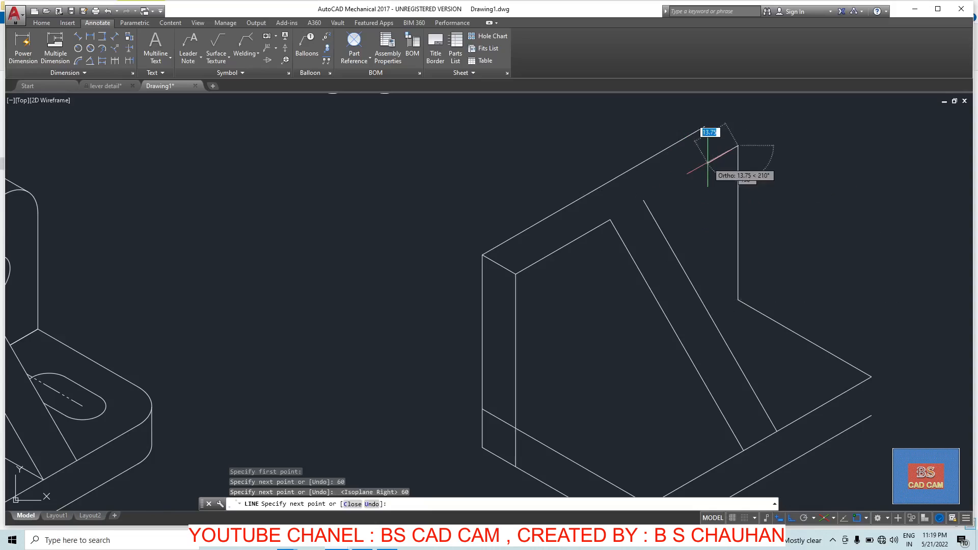
{"action": "left_click", "coordinate": [648, 198]}
{"action": "key", "text": "Escape"}
{"action": "key", "text": "Escape"}
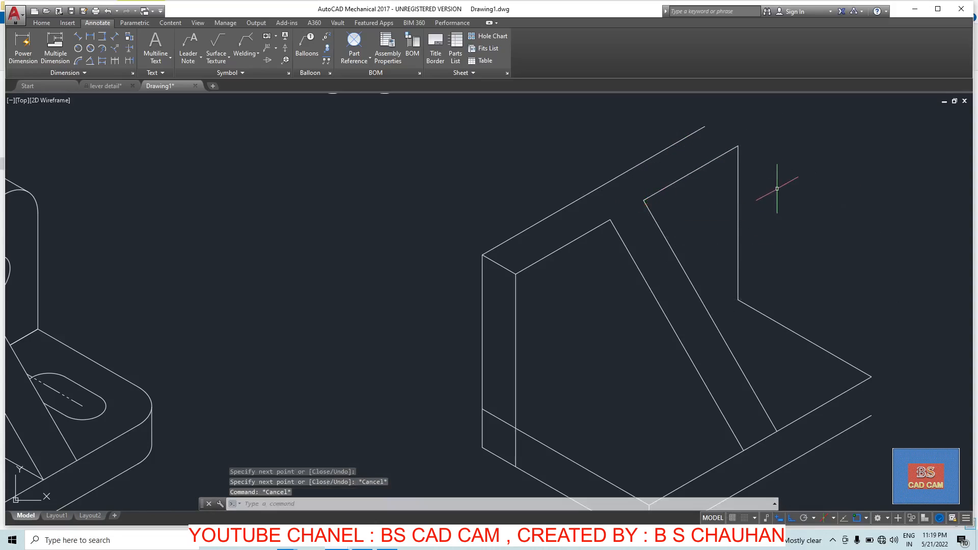
Step: Draw a line joining the free end of the 100-unit top edge to the upper end of the new 60-unit vertical line
{"action": "type", "text": "l"}
{"action": "key", "text": "space"}
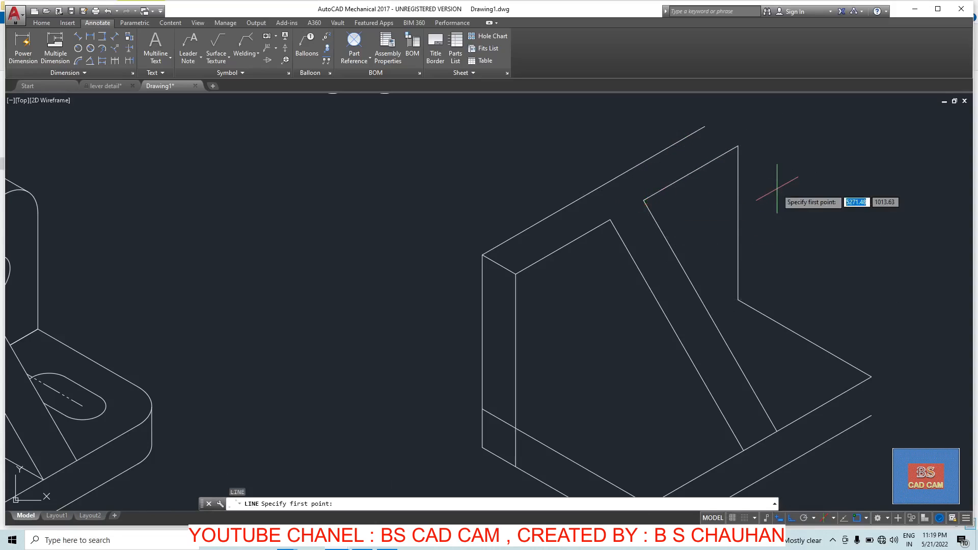
{"action": "left_click", "coordinate": [705, 126]}
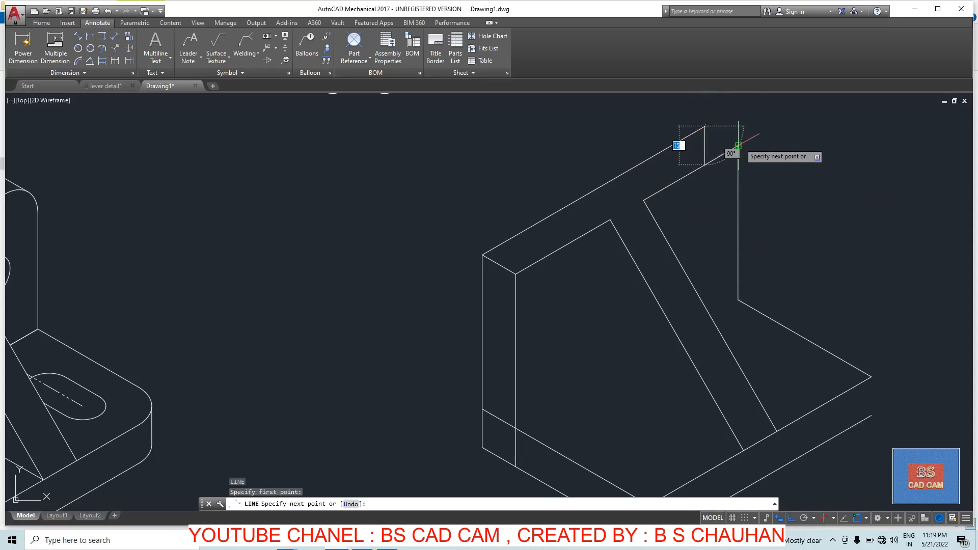
{"action": "left_click", "coordinate": [738, 145]}
{"action": "key", "text": "Escape"}
{"action": "key", "text": "Escape"}
{"action": "scroll", "coordinate": [763, 164], "scroll_direction": "down", "scroll_amount": 5}
{"action": "scroll", "coordinate": [766, 216], "scroll_direction": "up", "scroll_amount": 4}
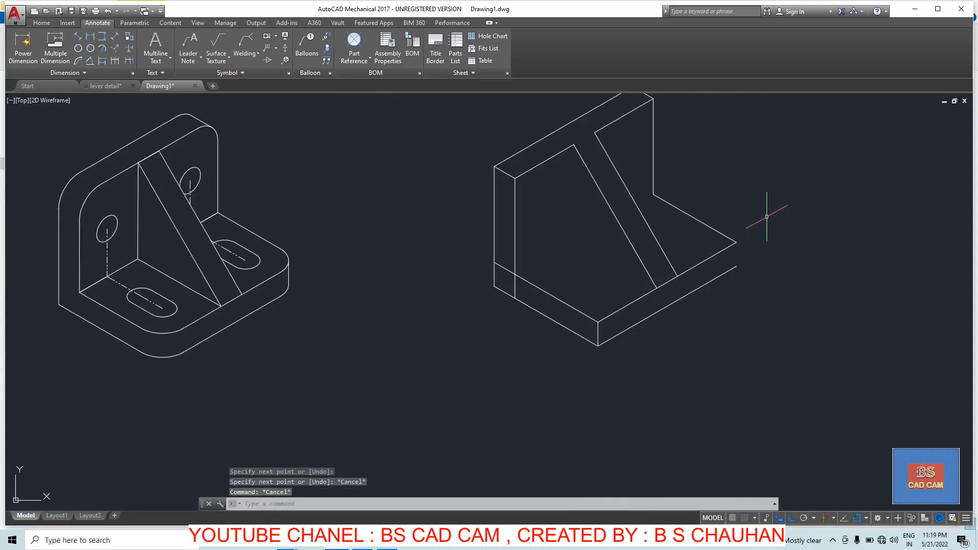
{"action": "key", "text": "Escape"}
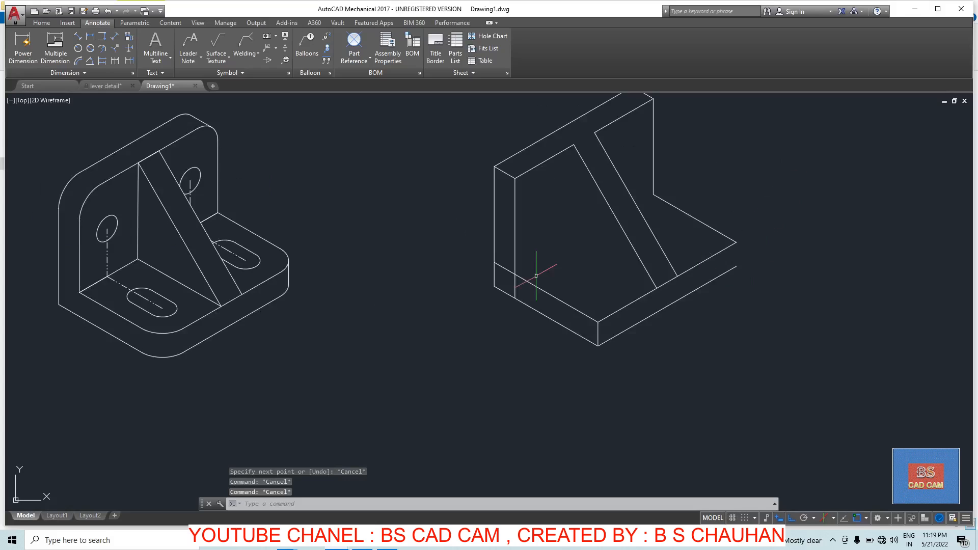
Step: Draw a 60-unit line straight down from the upper end of the nearer sloping rib line, then connect it to that line's lower end
{"action": "key", "text": "Return"}
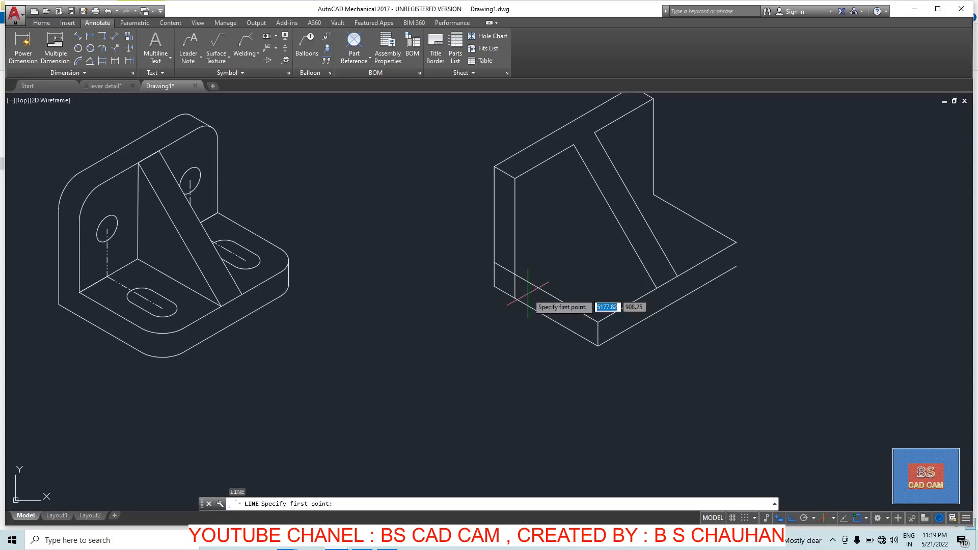
{"action": "left_click", "coordinate": [573, 144]}
{"action": "type", "text": "60"}
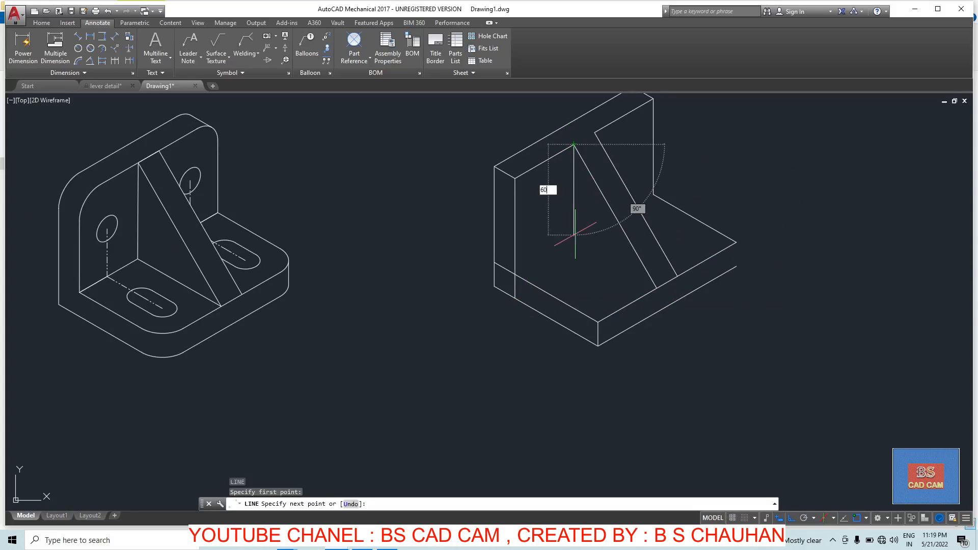
{"action": "key", "text": "Return"}
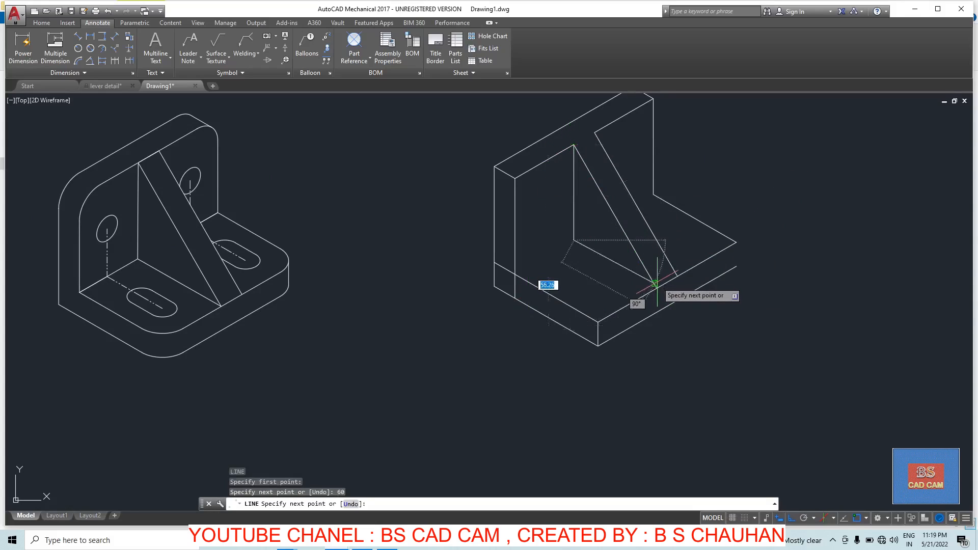
{"action": "left_click", "coordinate": [656, 288]}
{"action": "key", "text": "Escape"}
{"action": "key", "text": "Escape"}
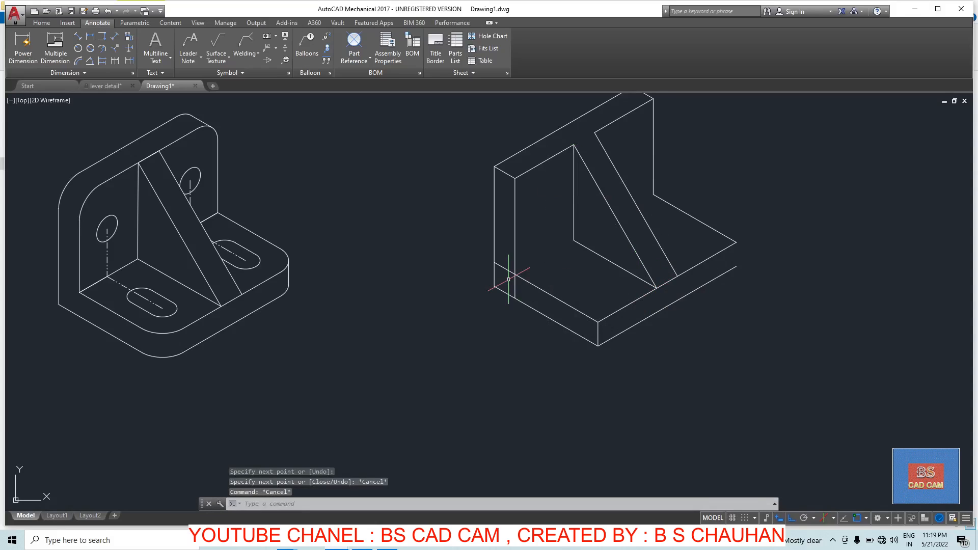
Step: Draw a line from the rib's inner bottom corner to where the upright plate's front vertical edge crosses the base's upper edge
{"action": "type", "text": "L"}
{"action": "key", "text": "Return"}
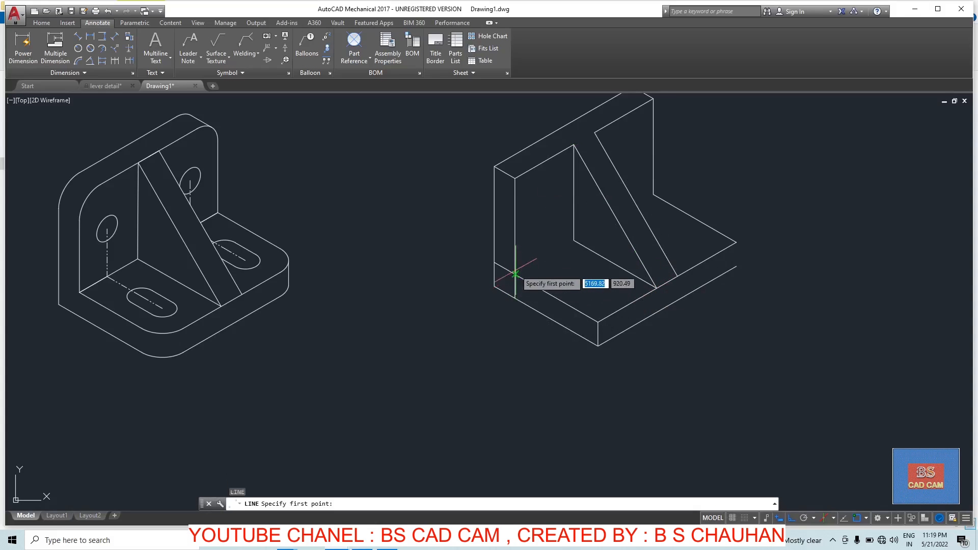
{"action": "left_click", "coordinate": [574, 240]}
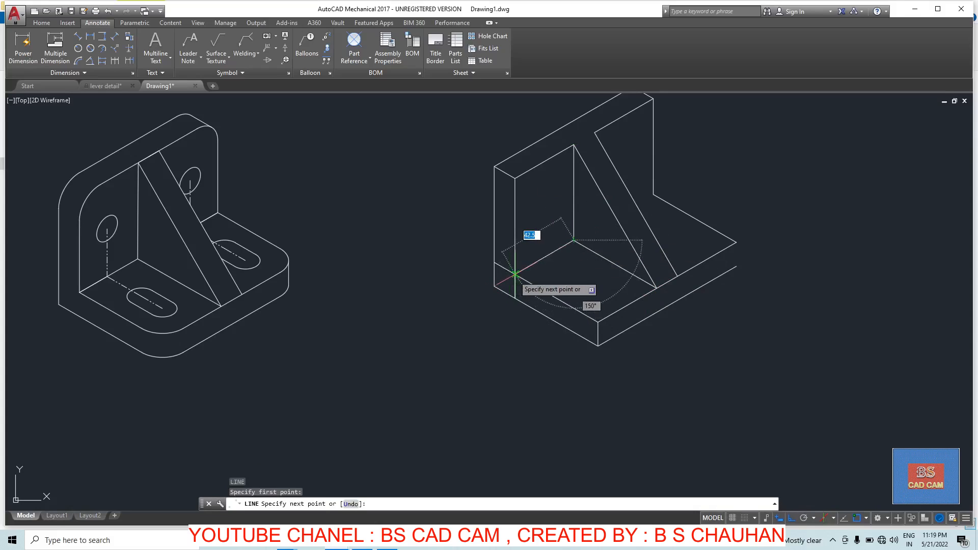
{"action": "key", "text": "Escape"}
{"action": "key", "text": "Escape"}
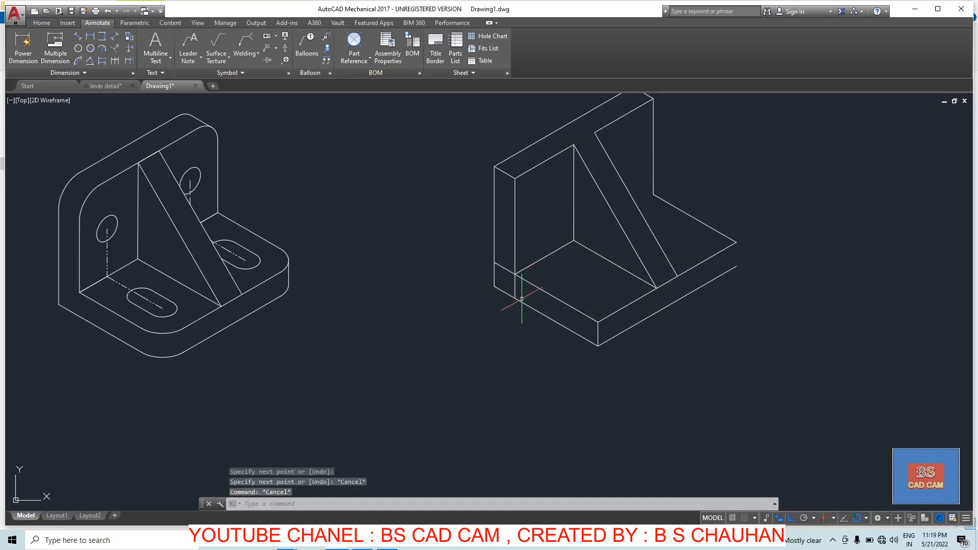
Step: Trim the upright plate's front vertical edge below the base surface and the base's upper edge where it runs past that vertical
{"action": "type", "text": "tr"}
{"action": "key", "text": "Return"}
{"action": "key", "text": "Return"}
{"action": "scroll", "coordinate": [518, 280], "scroll_direction": "up", "scroll_amount": 6}
{"action": "left_click", "coordinate": [503, 295]}
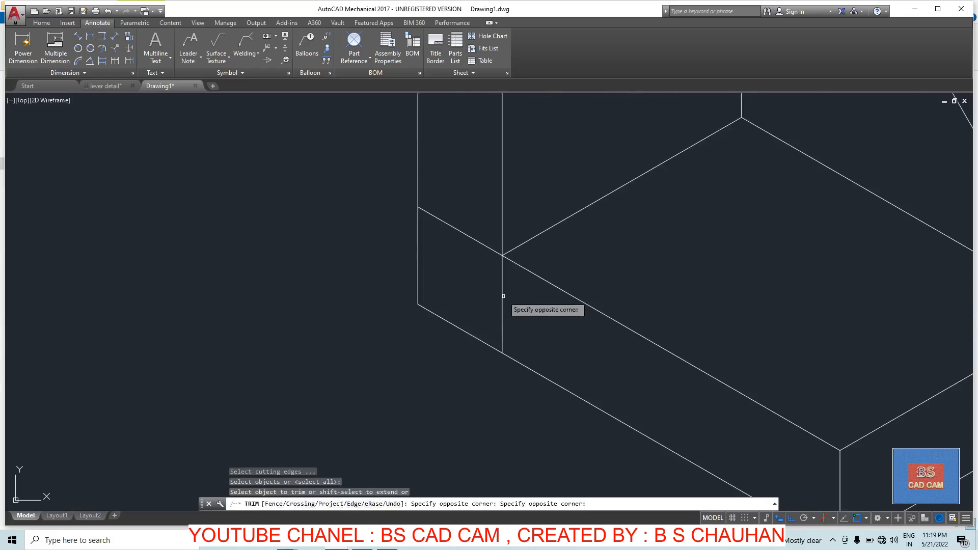
{"action": "left_click", "coordinate": [478, 235]}
{"action": "left_click", "coordinate": [517, 289]}
{"action": "left_click", "coordinate": [460, 290]}
{"action": "scroll", "coordinate": [597, 266], "scroll_direction": "down", "scroll_amount": 4}
{"action": "scroll", "coordinate": [764, 307], "scroll_direction": "up", "scroll_amount": 5}
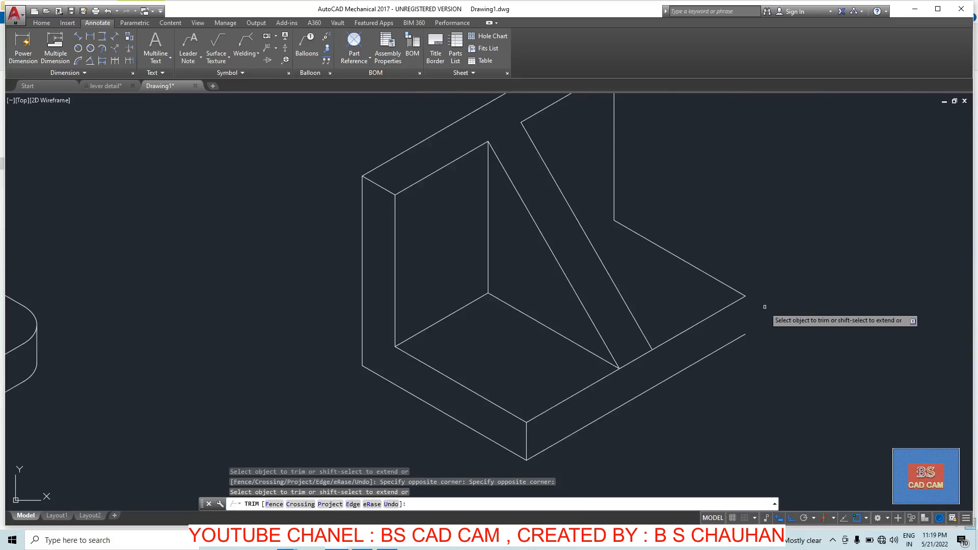
{"action": "key", "text": "Escape"}
{"action": "scroll", "coordinate": [582, 319], "scroll_direction": "down", "scroll_amount": 5}
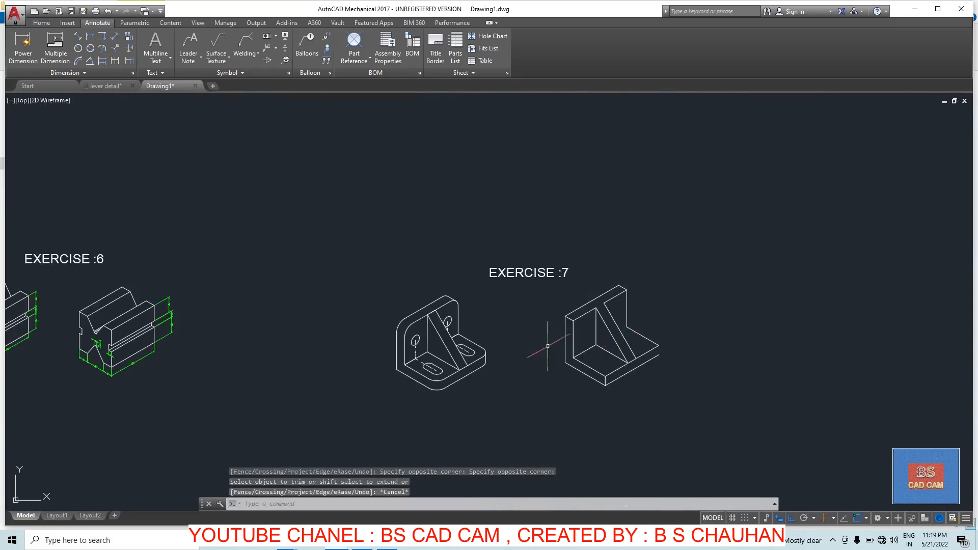
Step: From the upright plate's inner bottom corner, draw a 20-unit line at 30° along the base joint, then a 30-unit line vertically up
{"action": "scroll", "coordinate": [491, 356], "scroll_direction": "up", "scroll_amount": 2}
{"action": "scroll", "coordinate": [372, 328], "scroll_direction": "up", "scroll_amount": 2}
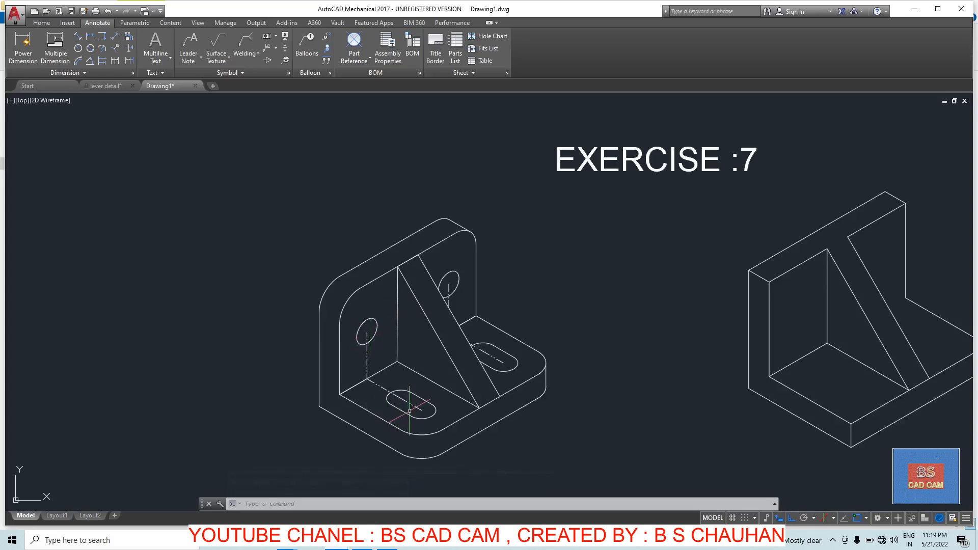
{"action": "mouse_move", "coordinate": [839, 437]}
{"action": "middle_mouse_down"}
{"action": "mouse_move", "coordinate": [790, 449]}
{"action": "mouse_move", "coordinate": [573, 396]}
{"action": "middle_mouse_up"}
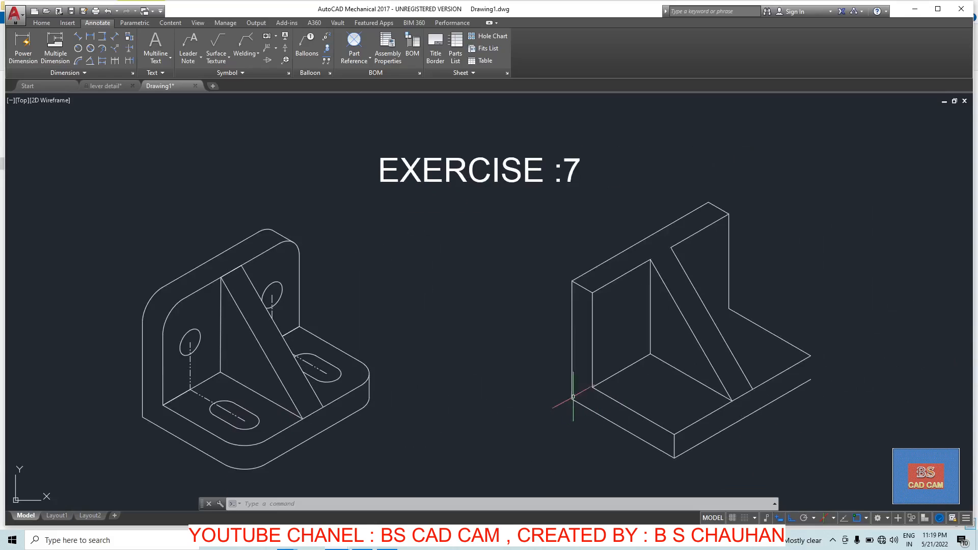
{"action": "scroll", "coordinate": [613, 389], "scroll_direction": "up", "scroll_amount": 2}
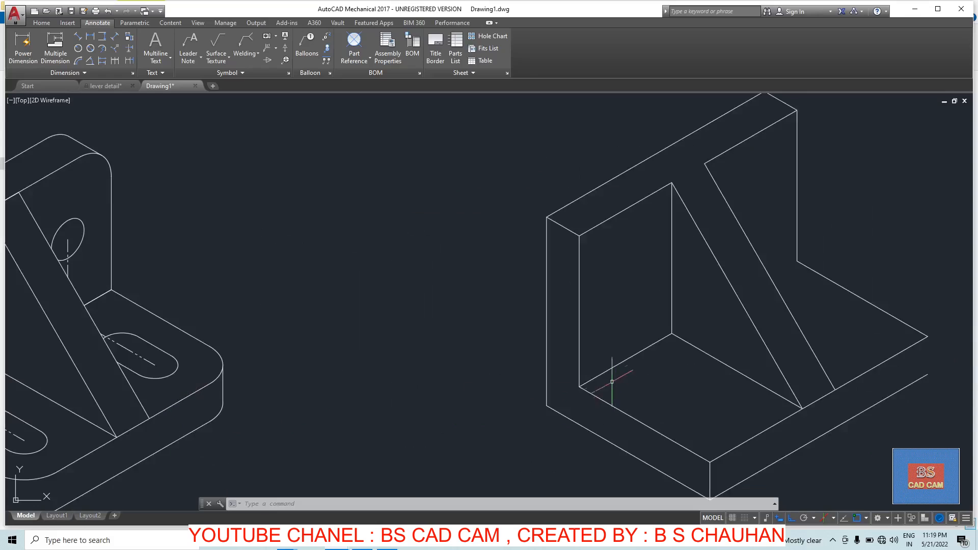
{"action": "key", "text": "Escape"}
{"action": "type", "text": "l"}
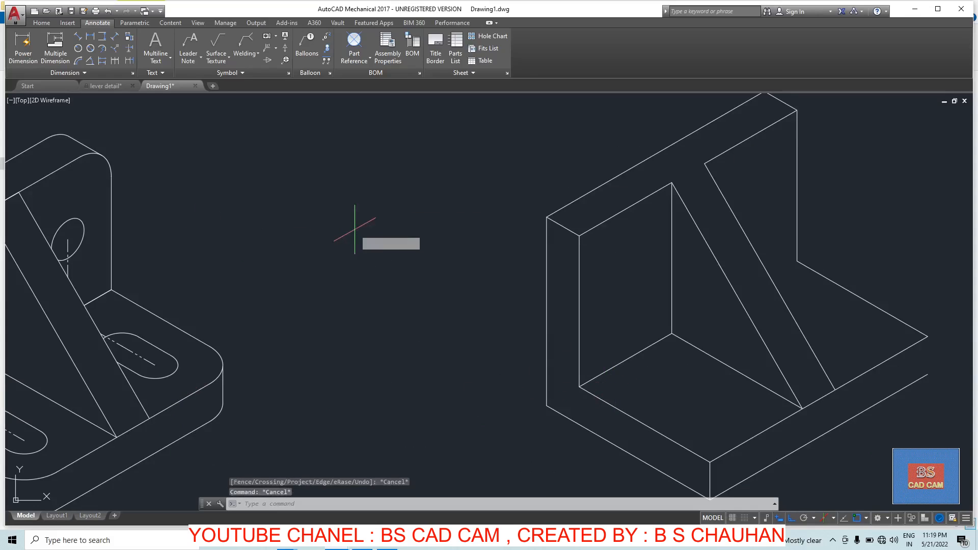
{"action": "key", "text": "Return"}
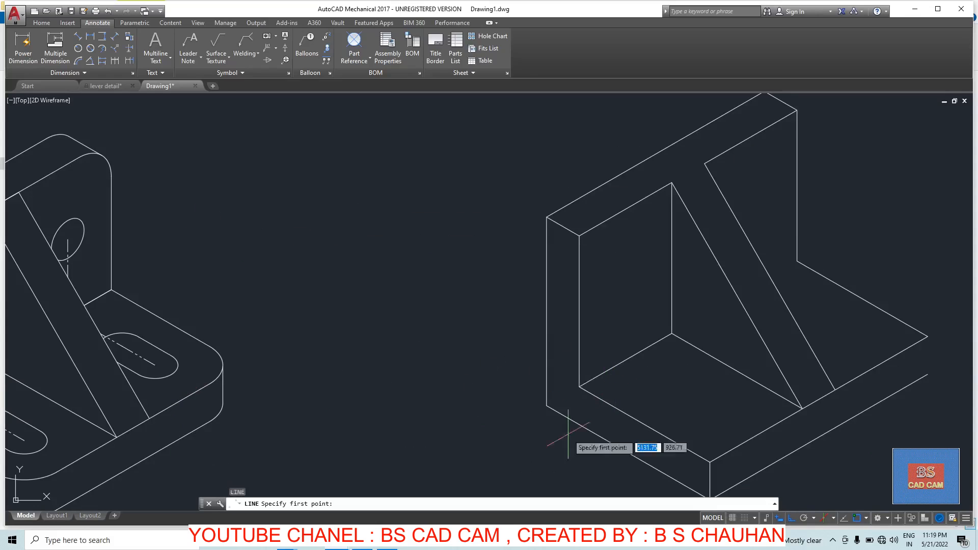
{"action": "left_click", "coordinate": [579, 387]}
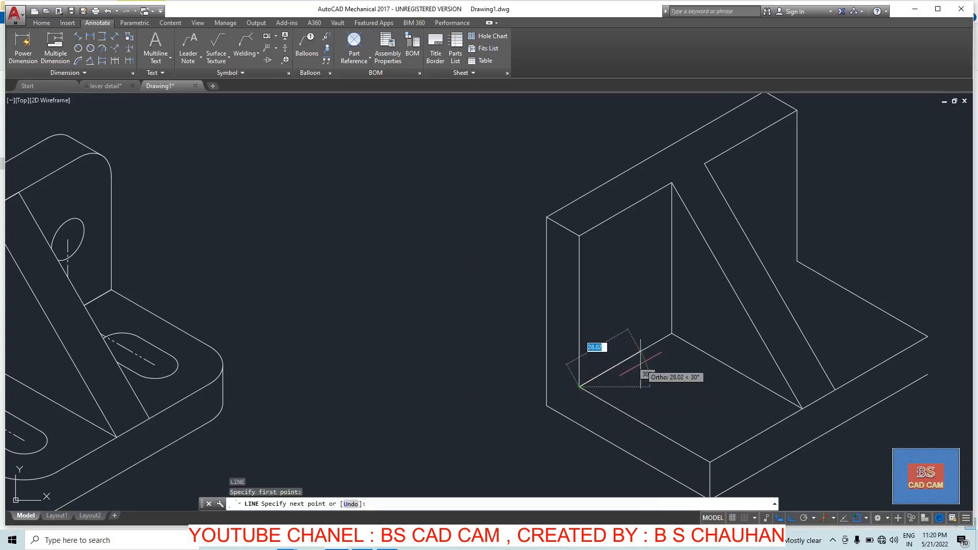
{"action": "key", "text": "Return"}
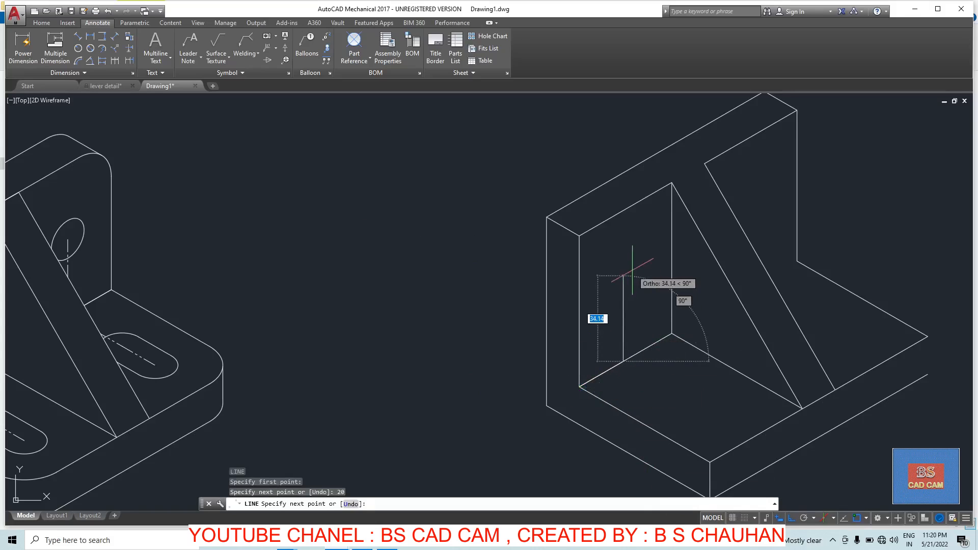
{"action": "type", "text": "30"}
{"action": "key", "text": "Return"}
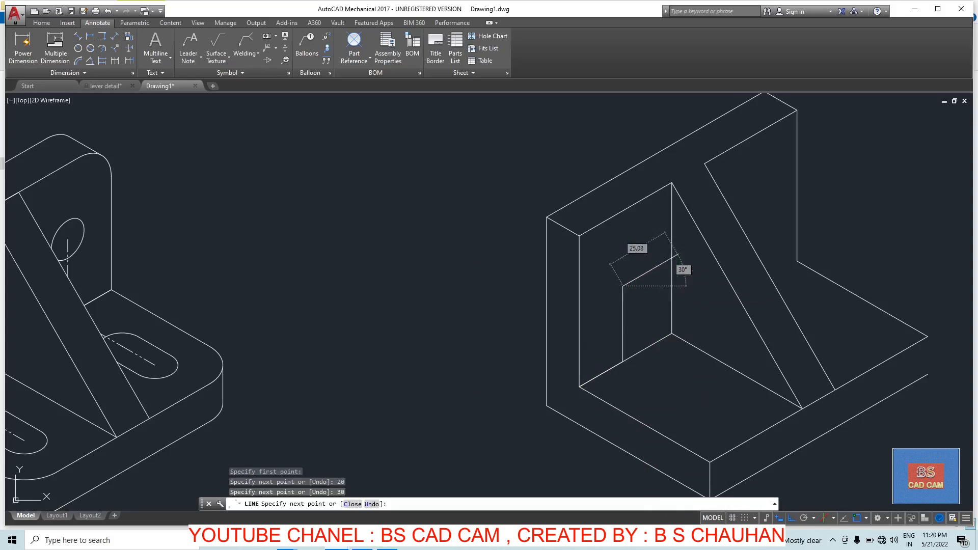
{"action": "key", "text": "Escape"}
Step: From the foot of the 30-unit vertical, draw a 25-unit line at 330° on the left isoplane and extend it with a second collinear segment
{"action": "key", "text": "Return"}
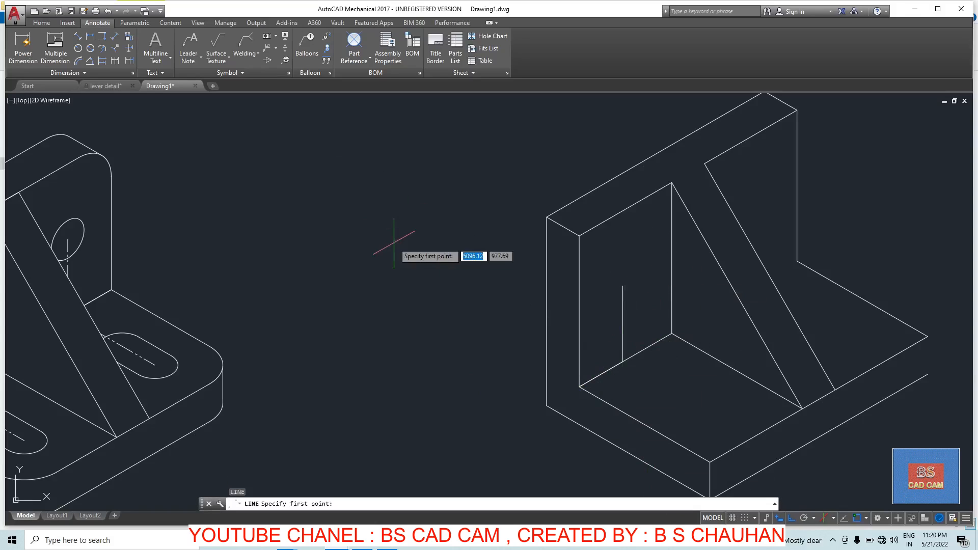
{"action": "left_click", "coordinate": [622, 362]}
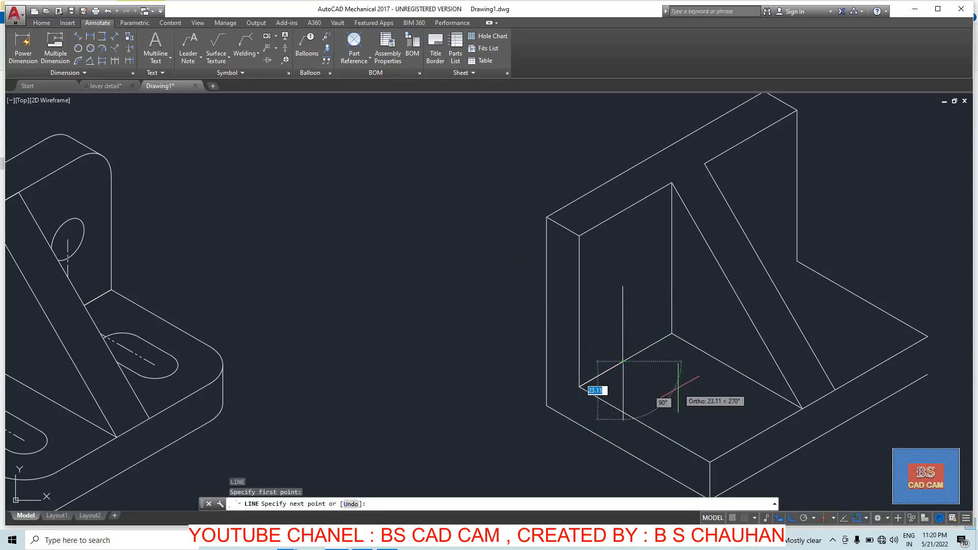
{"action": "key", "text": "F5"}
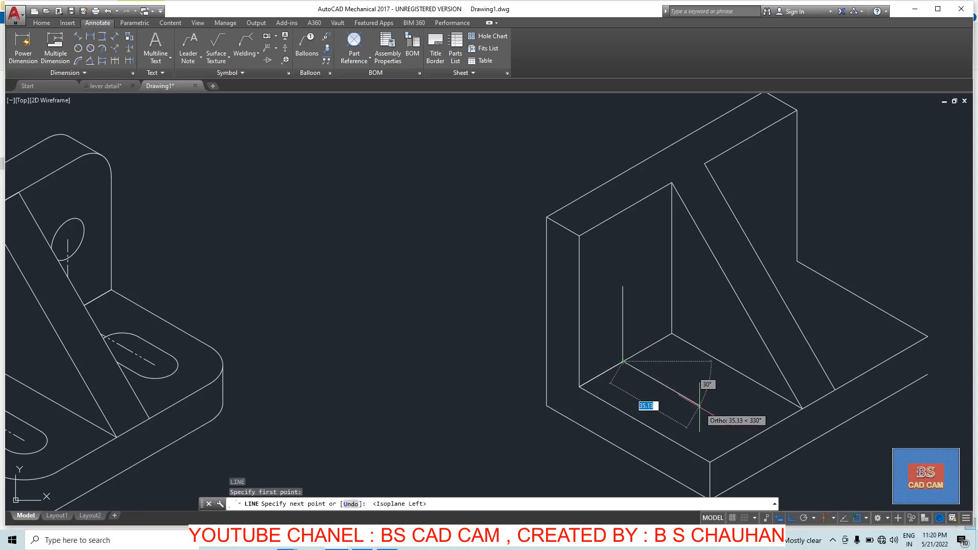
{"action": "type", "text": "25"}
{"action": "key", "text": "Return"}
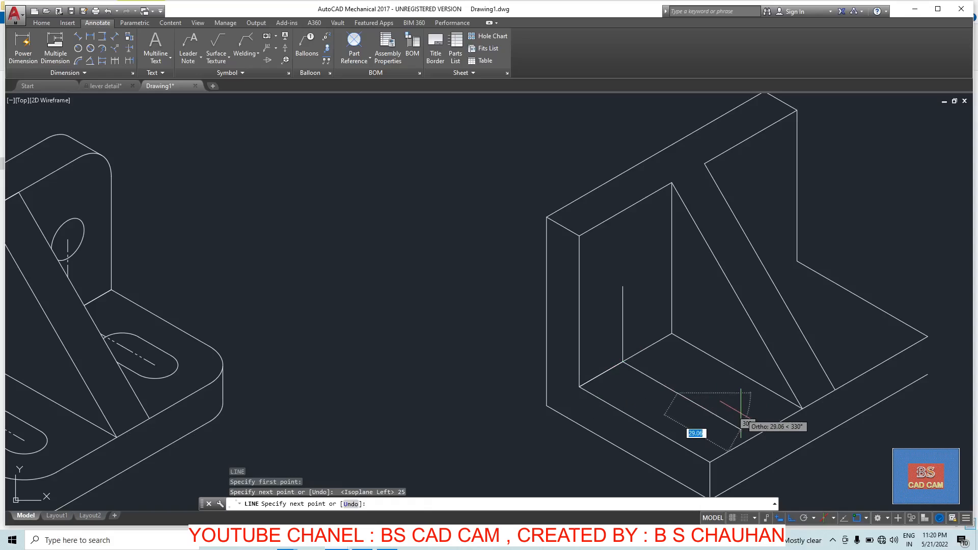
{"action": "key", "text": "Return"}
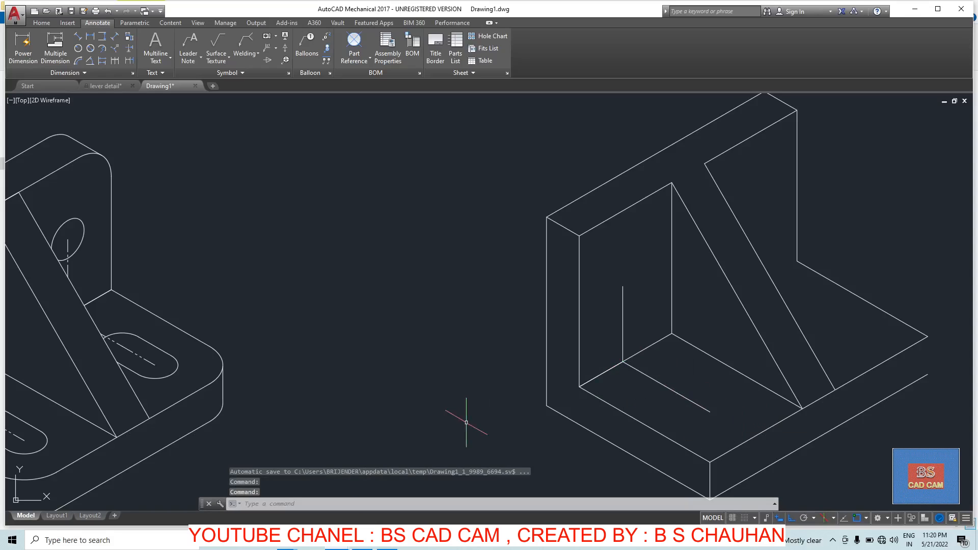
{"action": "key", "text": "Escape"}
Step: Draw an isocircle of radius 7.5 on the right isoplane, centred on the upper end of the 30-unit vertical line
{"action": "type", "text": "EL"}
{"action": "key", "text": "Return"}
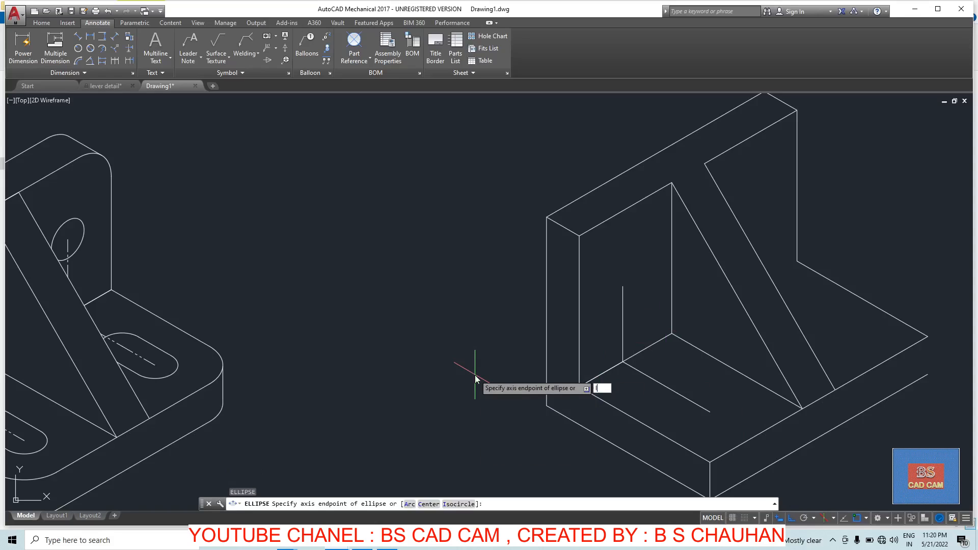
{"action": "type", "text": "I"}
{"action": "key", "text": "Return"}
{"action": "left_click", "coordinate": [622, 286]}
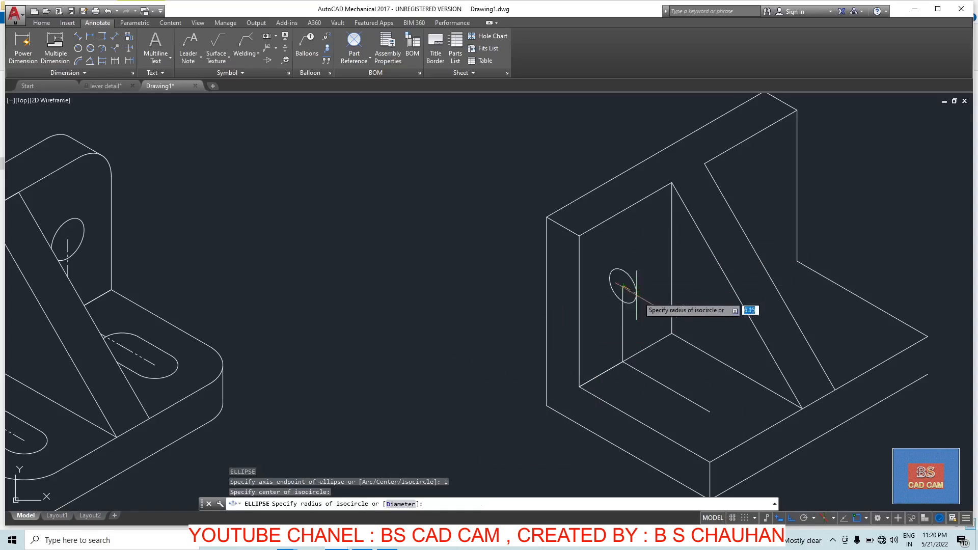
{"action": "key", "text": "F5"}
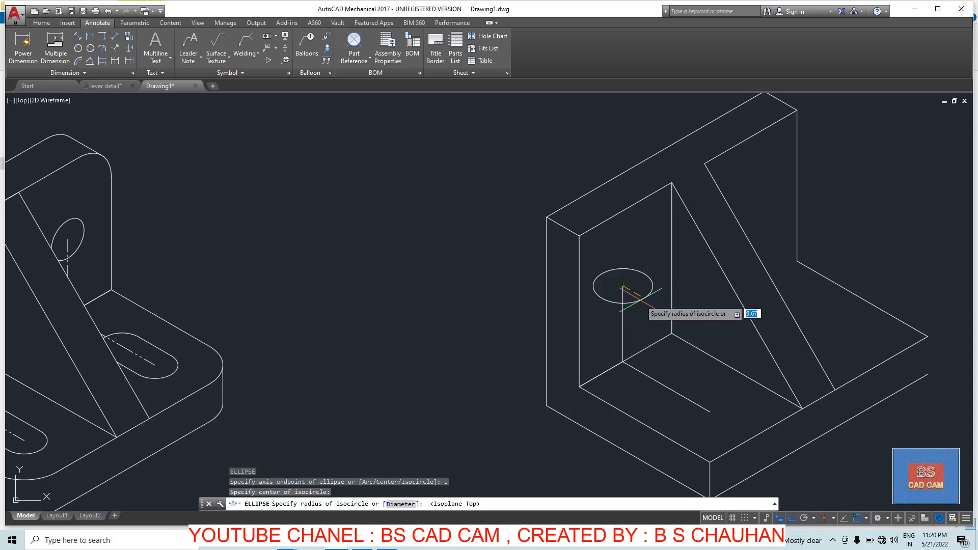
{"action": "key", "text": "F5"}
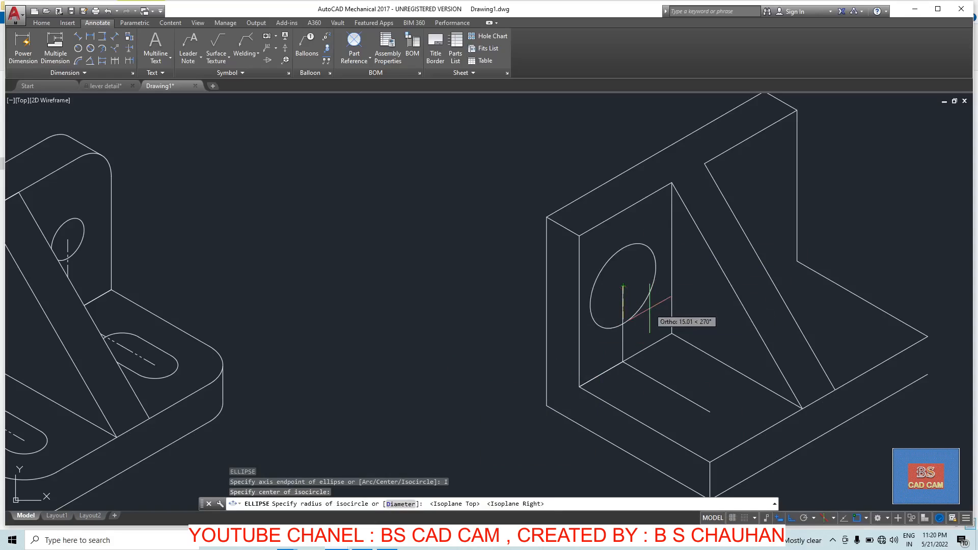
{"action": "type", "text": "7.5"}
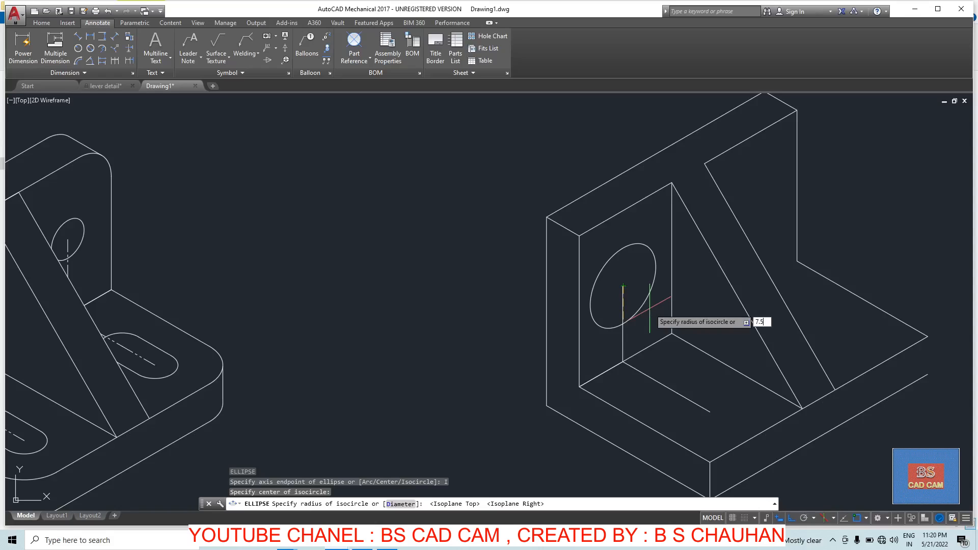
{"action": "key", "text": "Return"}
{"action": "key", "text": "Escape"}
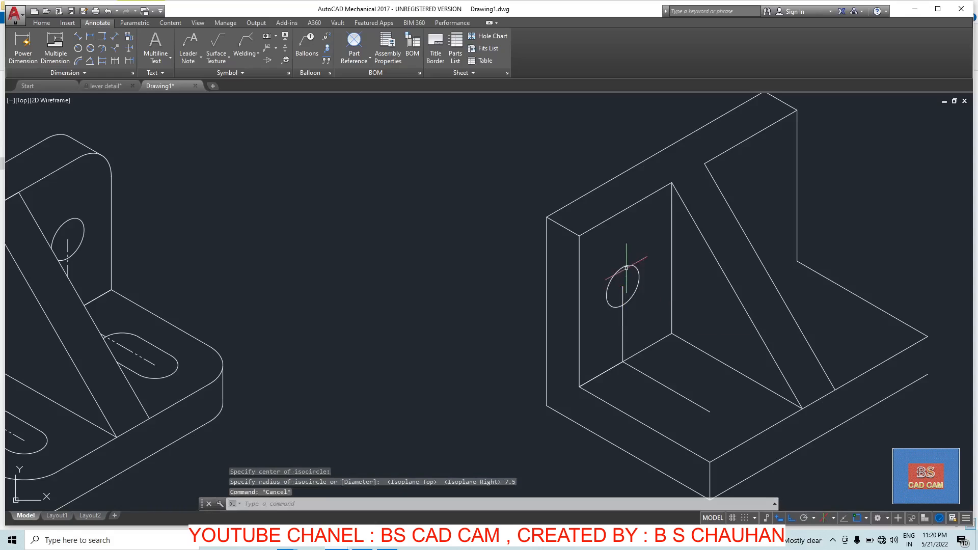
Step: Draw an isocircle of radius 7.5 on the top isoplane, centred where the two collinear centre-line segments on the base meet
{"action": "scroll", "coordinate": [625, 284], "scroll_direction": "up", "scroll_amount": 2}
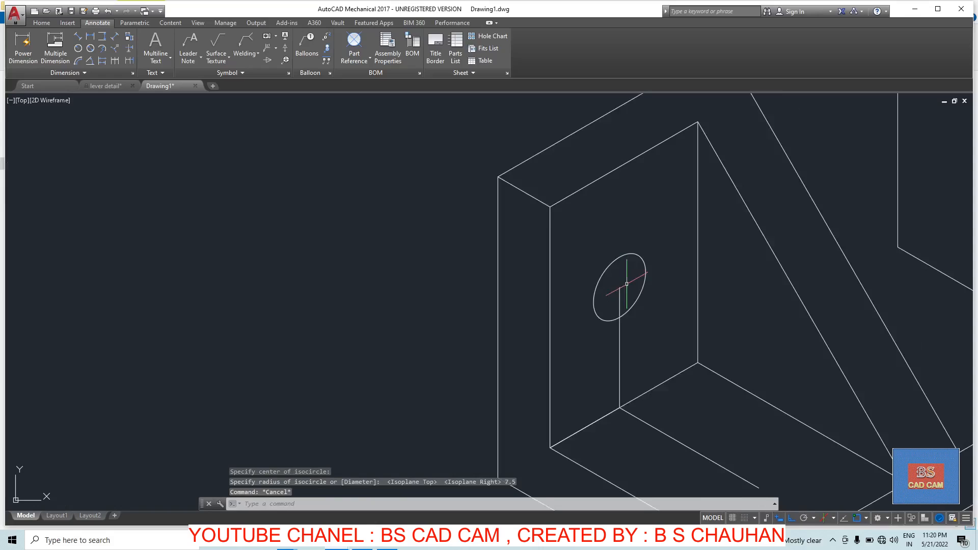
{"action": "scroll", "coordinate": [613, 293], "scroll_direction": "down", "scroll_amount": 3}
{"action": "scroll", "coordinate": [658, 343], "scroll_direction": "up", "scroll_amount": 2}
{"action": "key", "text": "Escape"}
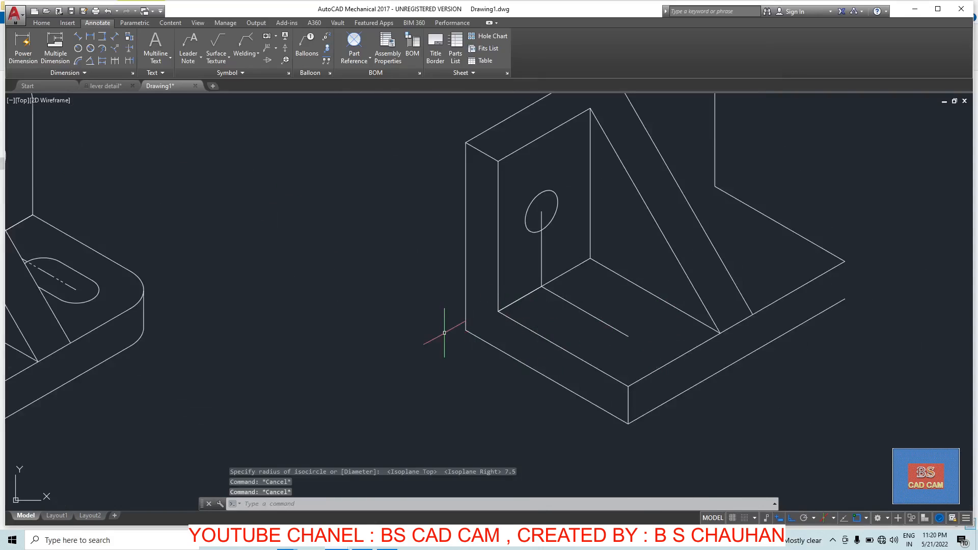
{"action": "type", "text": "EL"}
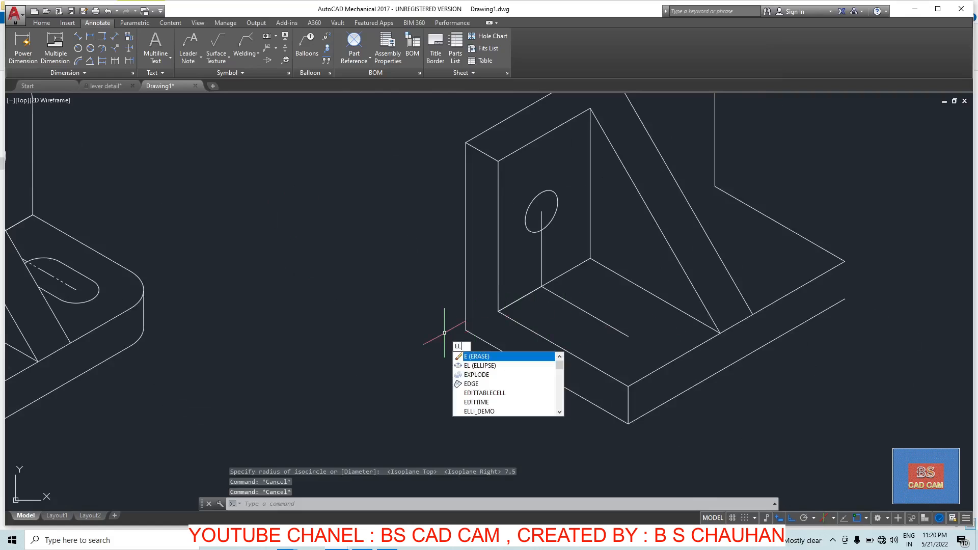
{"action": "key", "text": "Return"}
{"action": "type", "text": "I"}
{"action": "key", "text": "Return"}
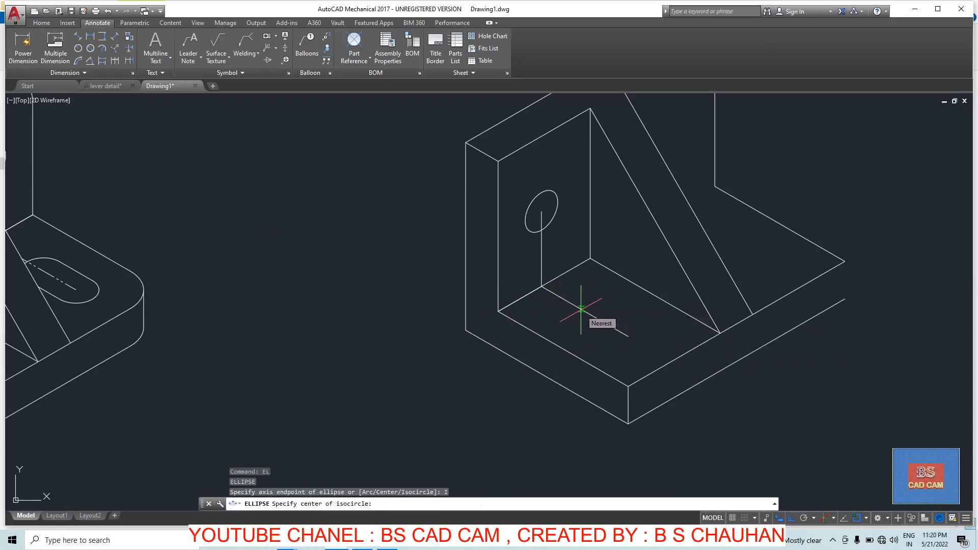
{"action": "key", "text": "F5"}
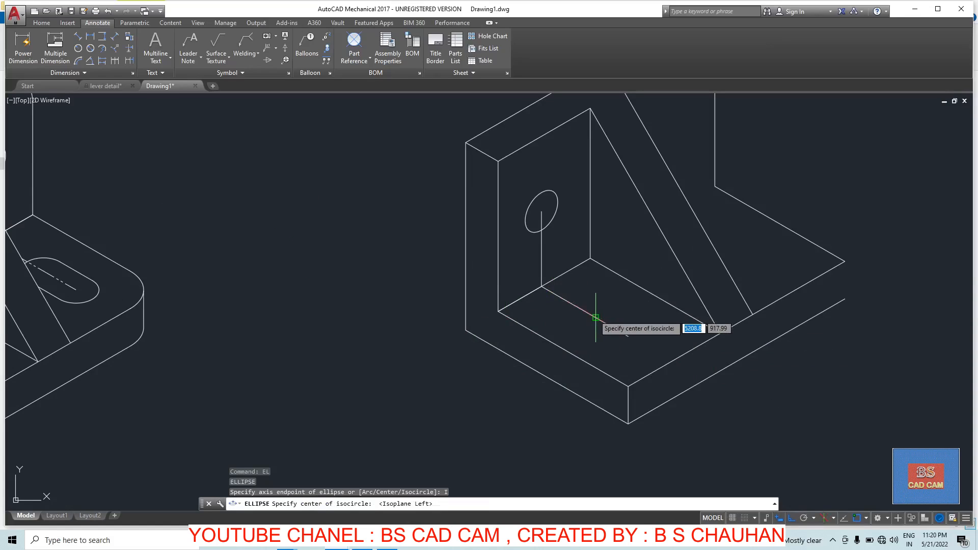
{"action": "left_click", "coordinate": [595, 318]}
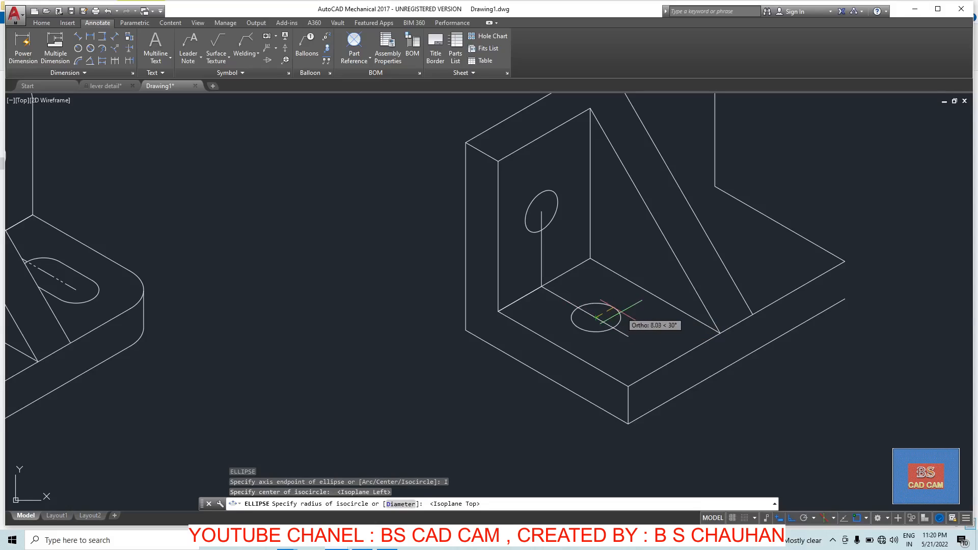
{"action": "type", "text": "7.5"}
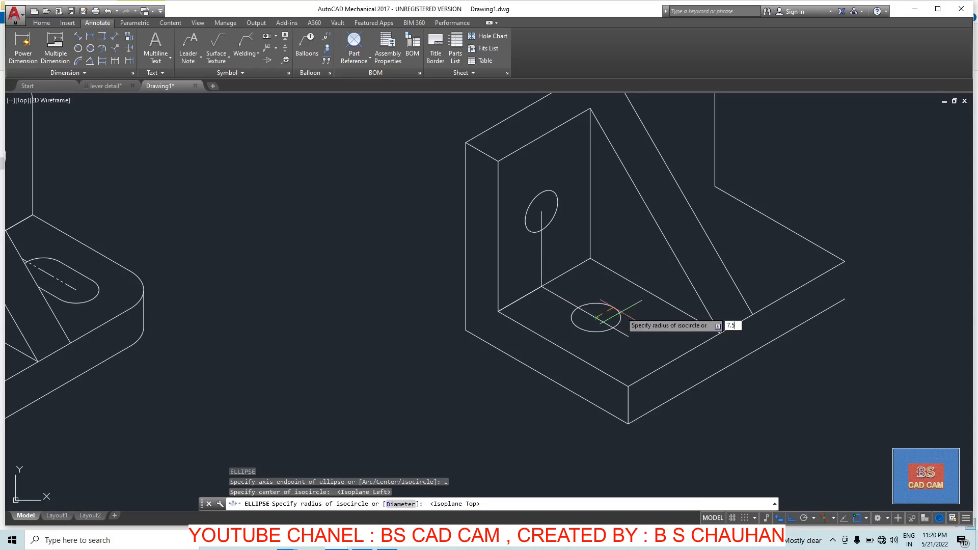
{"action": "key", "text": "Return"}
Step: Copy the base isocircle from its centre to the outer end of the base centre line
{"action": "scroll", "coordinate": [631, 307], "scroll_direction": "up", "scroll_amount": 4}
{"action": "left_click", "coordinate": [636, 281]}
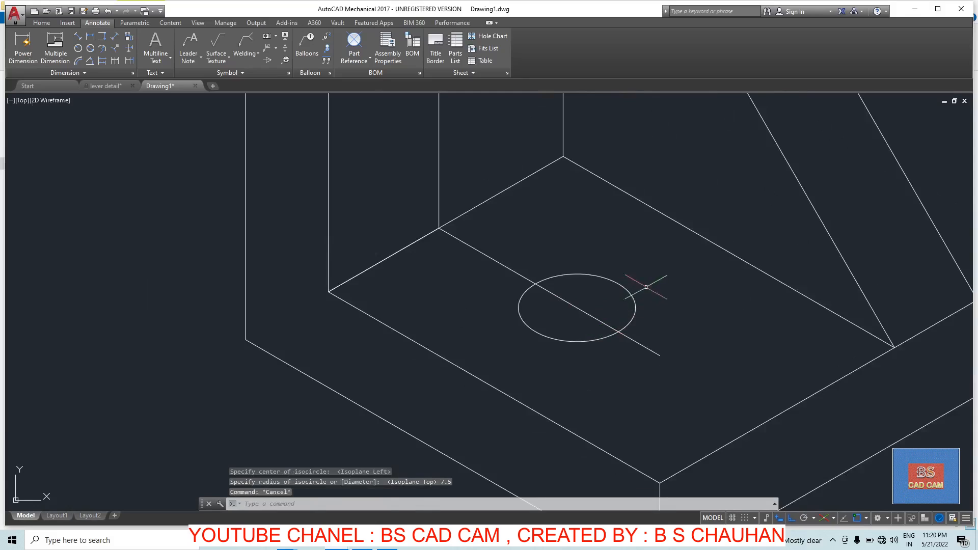
{"action": "left_click", "coordinate": [617, 298]}
{"action": "type", "text": "CO"}
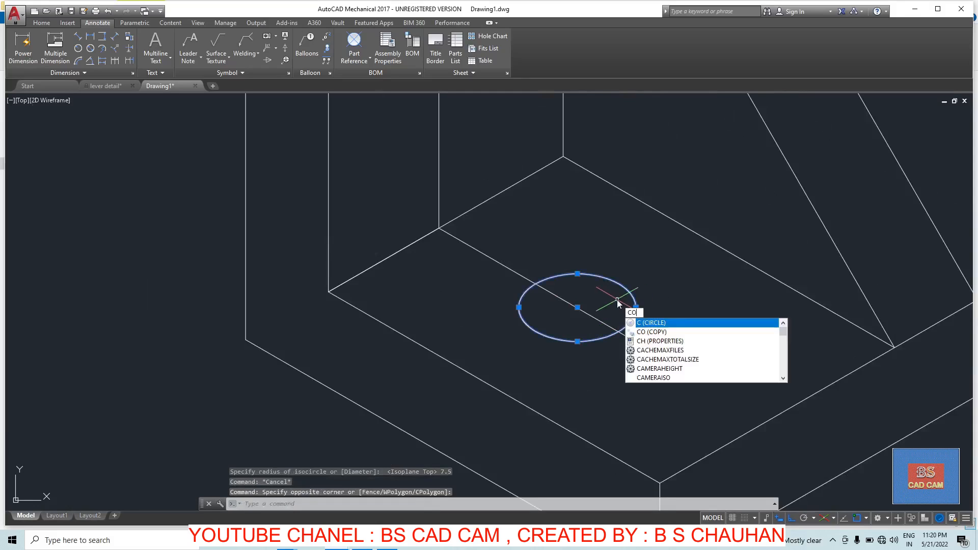
{"action": "key", "text": "Return"}
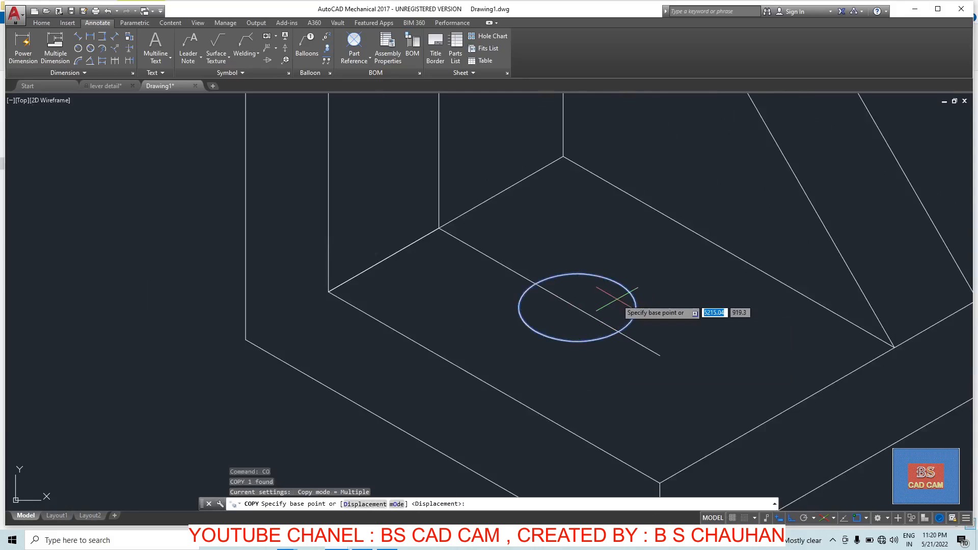
{"action": "left_click", "coordinate": [577, 307]}
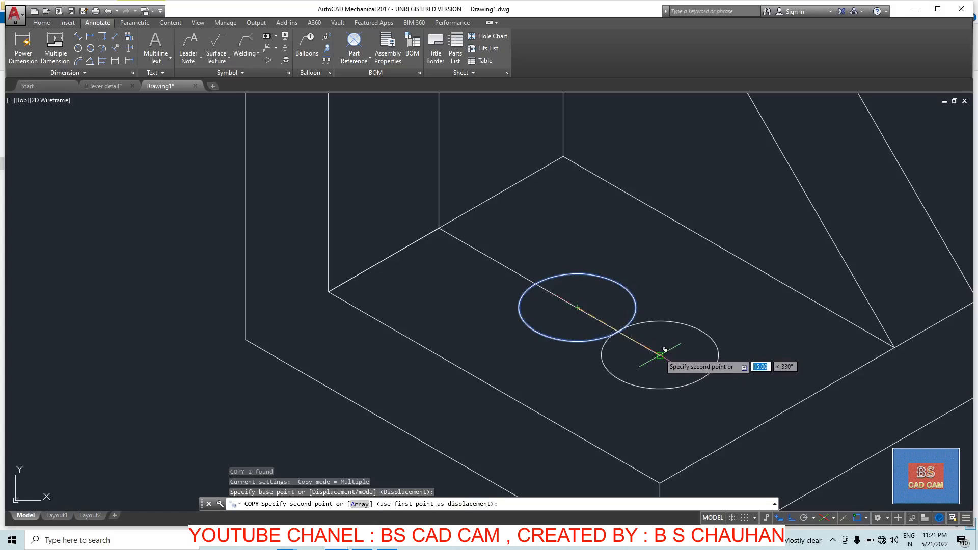
{"action": "left_click", "coordinate": [659, 355]}
{"action": "key", "text": "Escape"}
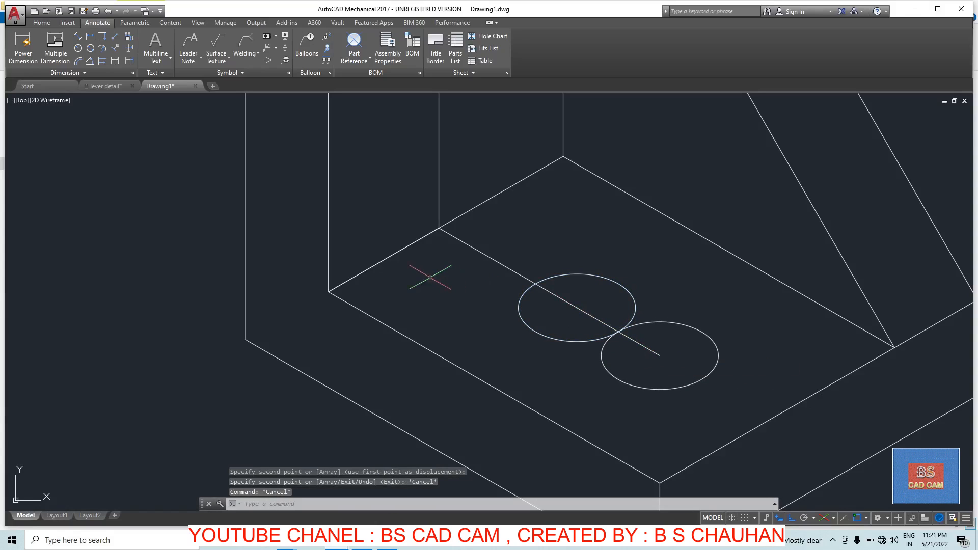
{"action": "type", "text": "L"}
{"action": "key", "text": "Return"}
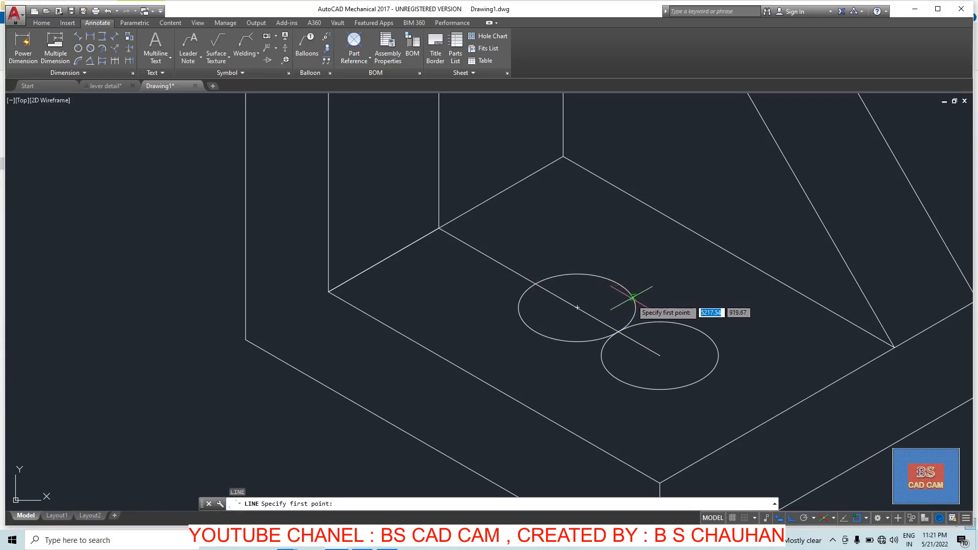
{"action": "scroll", "coordinate": [629, 291], "scroll_direction": "up", "scroll_amount": 6}
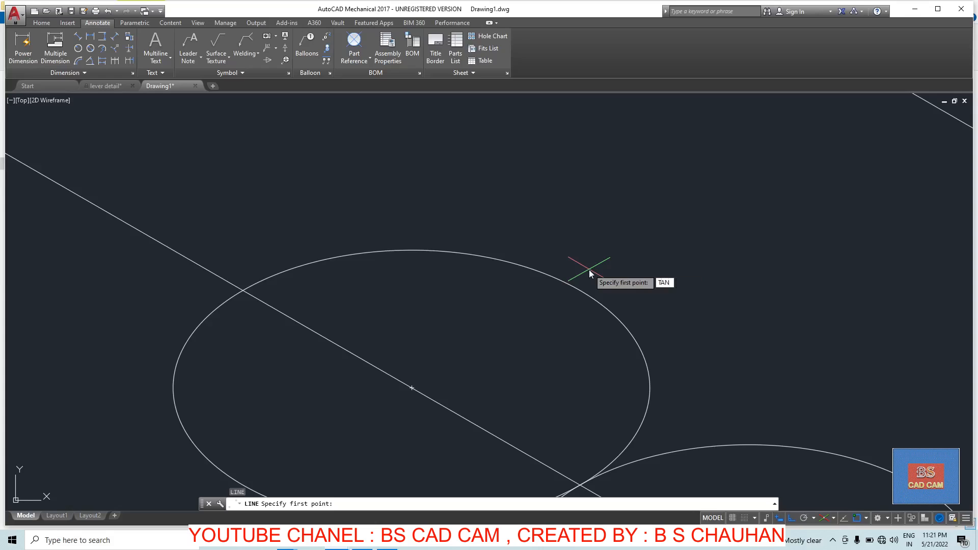
{"action": "key", "text": "Return"}
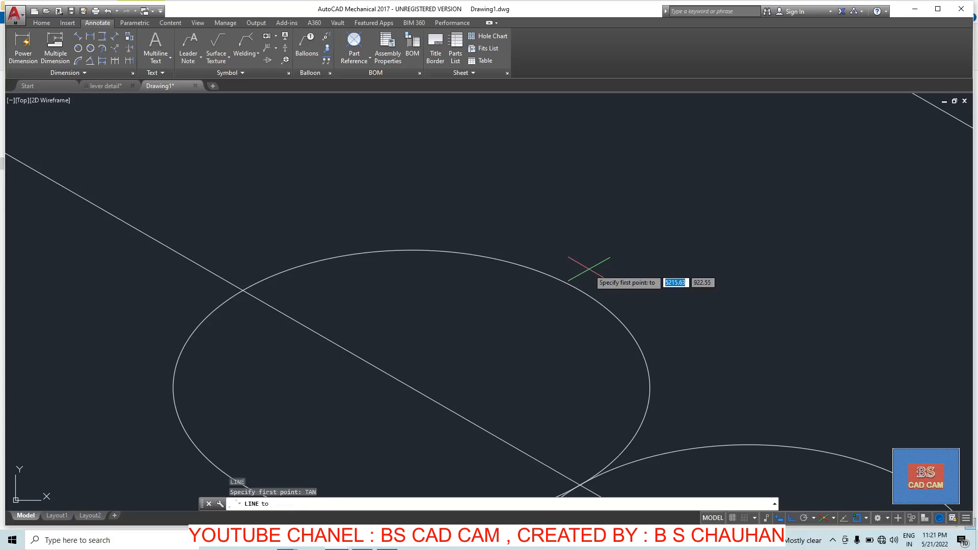
{"action": "key", "text": "Escape"}
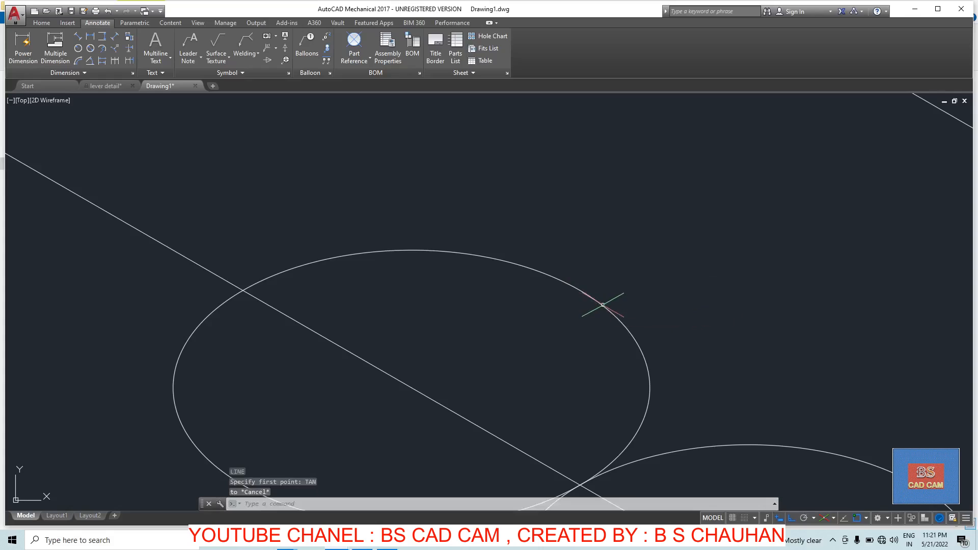
Step: Draw the slot's straight edge on the rib side as a 330° line touching both base isocircles
{"action": "key", "text": "Return"}
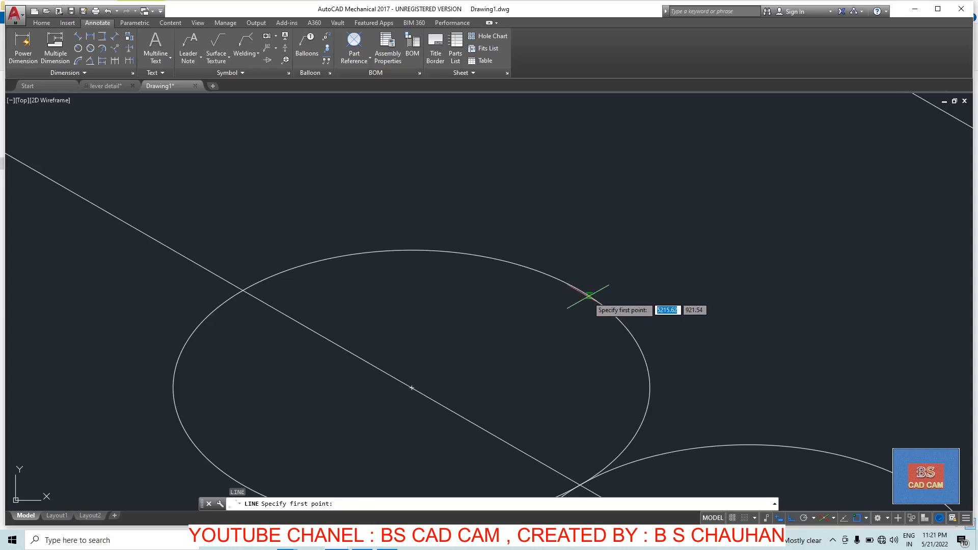
{"action": "left_click", "coordinate": [586, 296]}
{"action": "scroll", "coordinate": [703, 345], "scroll_direction": "up", "scroll_amount": 2}
{"action": "scroll", "coordinate": [676, 382], "scroll_direction": "down", "scroll_amount": 4}
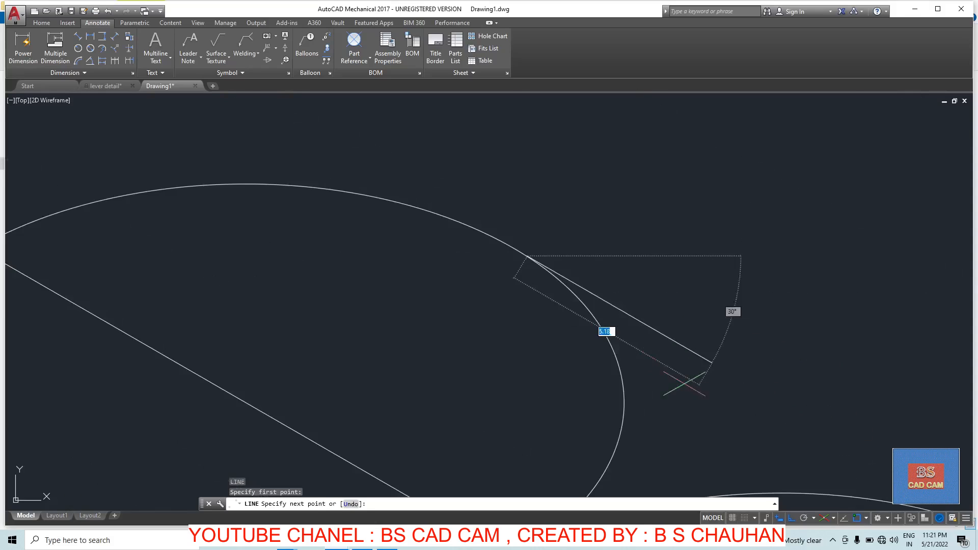
{"action": "scroll", "coordinate": [637, 345], "scroll_direction": "down", "scroll_amount": 2}
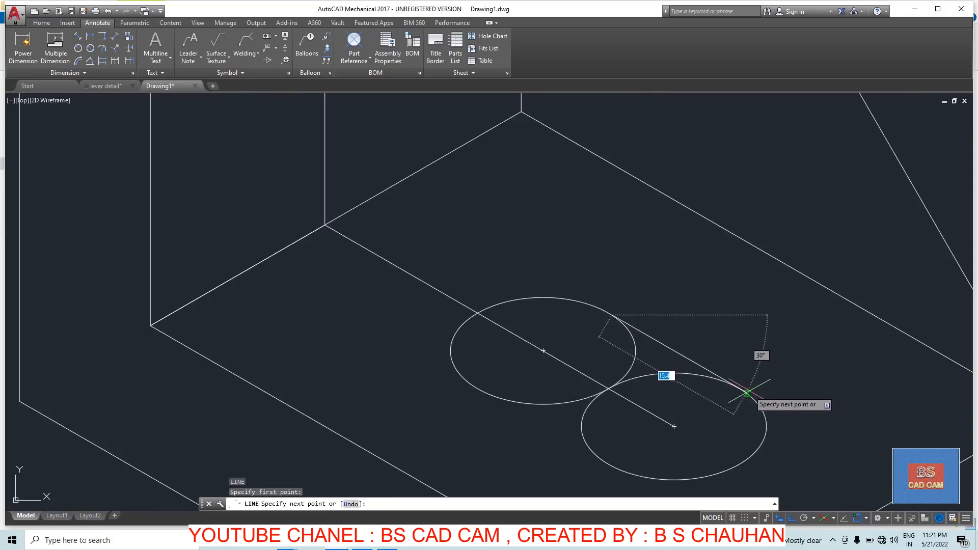
{"action": "key", "text": "Escape"}
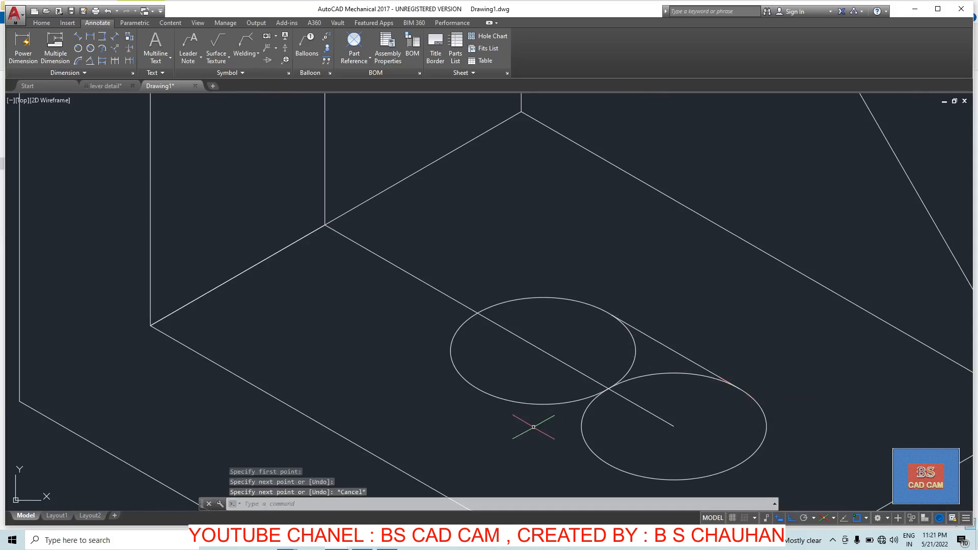
Step: Draw the slot's opposite straight edge at 150° between the outer sides of the two base isocircles
{"action": "key", "text": "Return"}
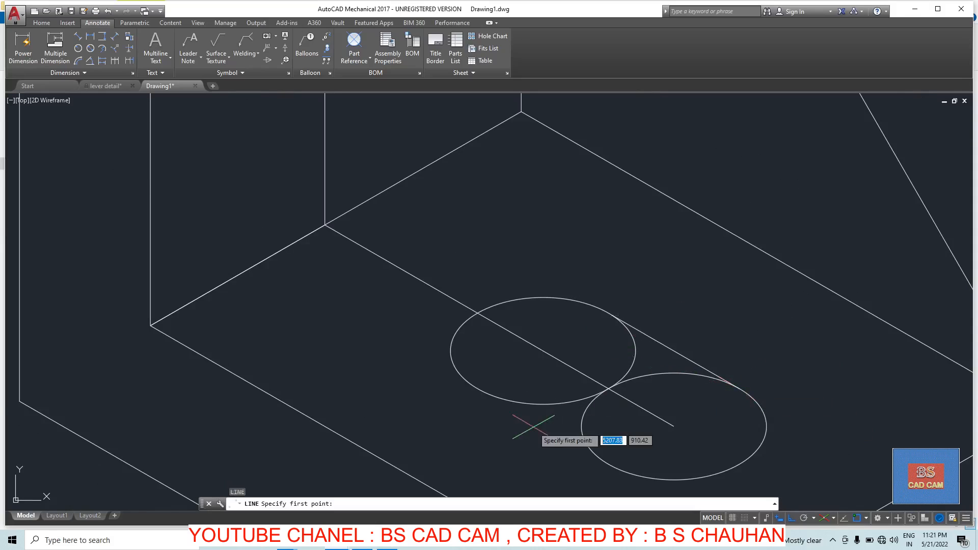
{"action": "left_click", "coordinate": [601, 460]}
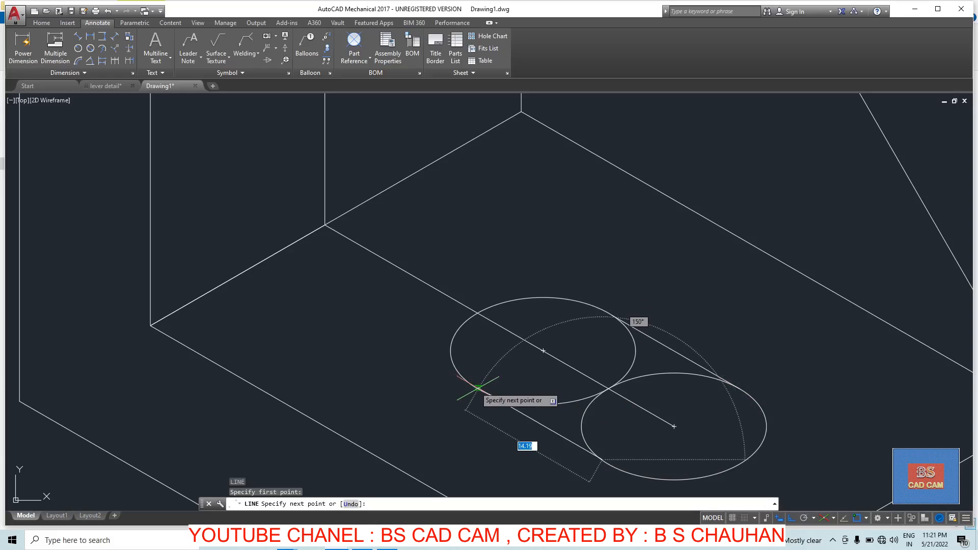
{"action": "key", "text": "Escape"}
{"action": "scroll", "coordinate": [580, 450], "scroll_direction": "up", "scroll_amount": 5}
{"action": "scroll", "coordinate": [601, 453], "scroll_direction": "down", "scroll_amount": 5}
{"action": "scroll", "coordinate": [634, 343], "scroll_direction": "up", "scroll_amount": 2}
{"action": "key", "text": "Escape"}
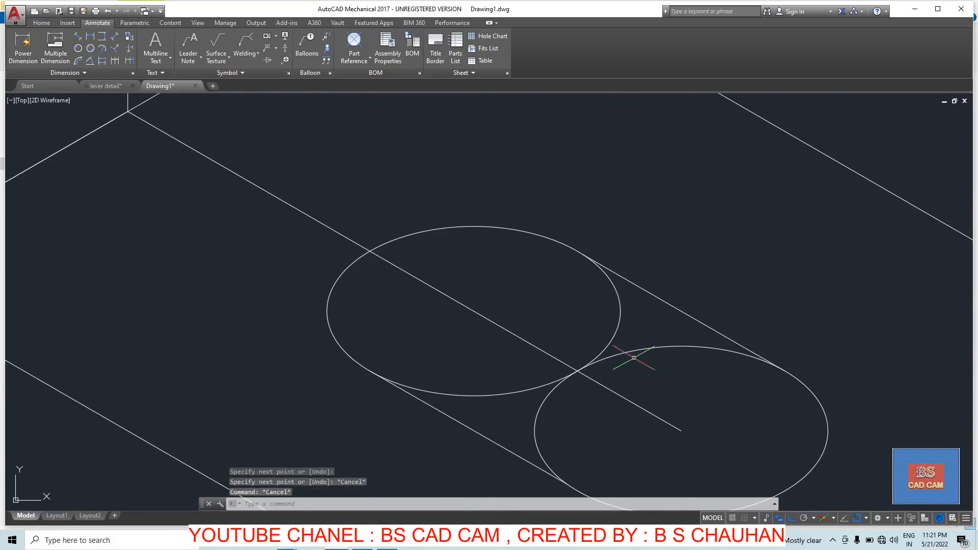
Step: Try to trim the overlapping inner arcs of the slot's two isocircles, and undo the trim
{"action": "type", "text": "tr"}
{"action": "key", "text": "Return"}
{"action": "key", "text": "Return"}
{"action": "left_click", "coordinate": [655, 359]}
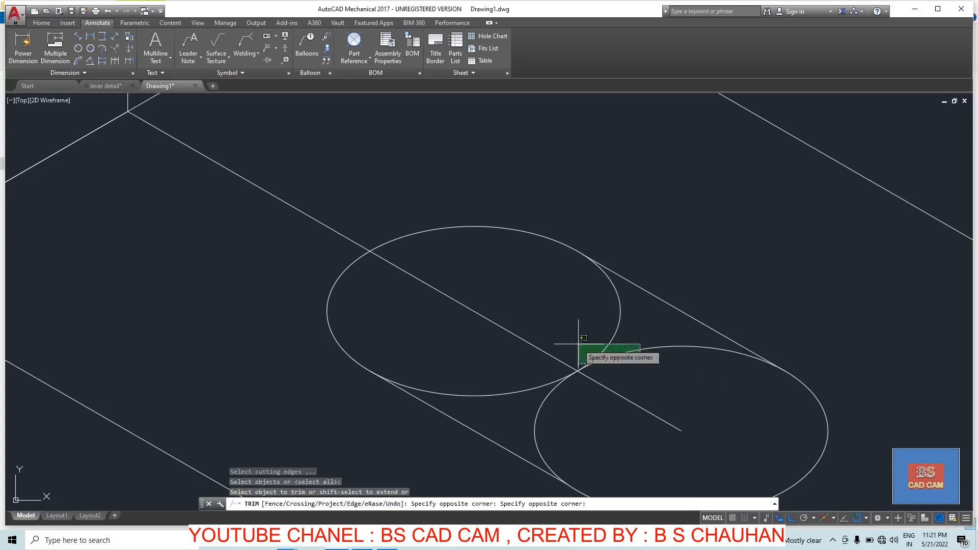
{"action": "left_click", "coordinate": [581, 346]}
{"action": "left_click", "coordinate": [624, 360]}
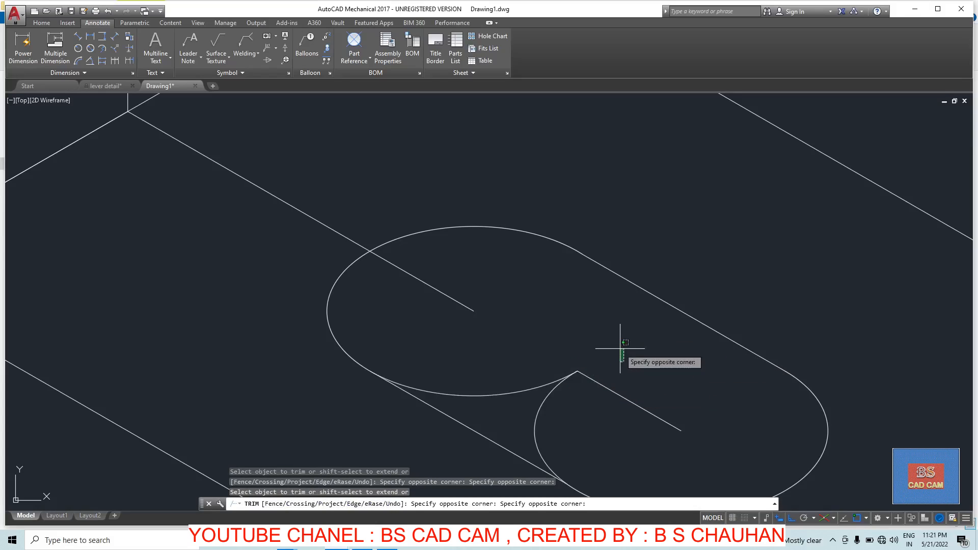
{"action": "key", "text": "Escape"}
{"action": "key", "text": "ctrl+z"}
{"action": "key", "text": "Escape"}
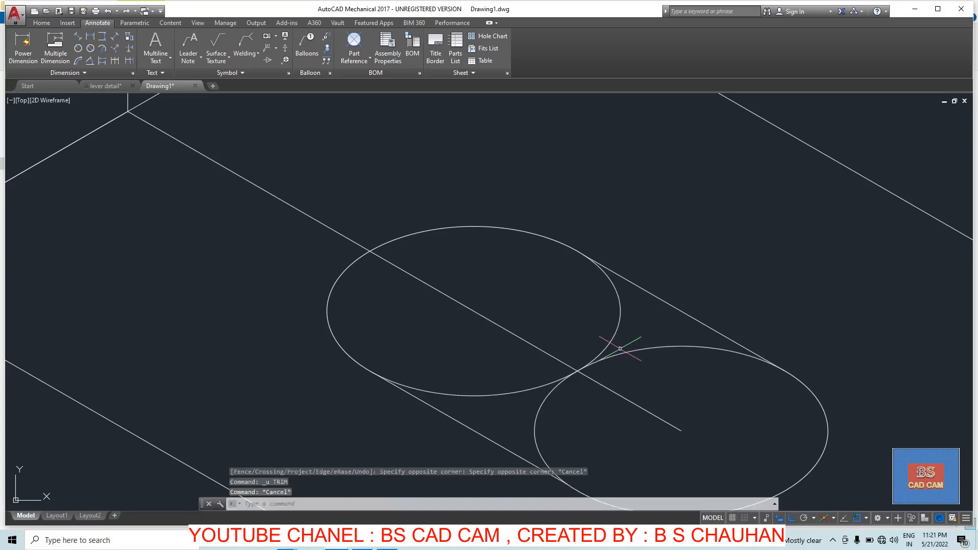
Step: Trim the inner arcs of both base isocircles on either side of the centre line, leaving a closed slot outline
{"action": "type", "text": "tr"}
{"action": "key", "text": "Return"}
{"action": "key", "text": "Return"}
{"action": "left_click", "coordinate": [667, 360]}
{"action": "left_click", "coordinate": [592, 336]}
{"action": "left_click", "coordinate": [573, 421]}
{"action": "left_click", "coordinate": [511, 386]}
{"action": "key", "text": "Escape"}
Step: Set the linetype of the two base centre-line segments and the hole's vertical centre line to ACISOTGB
{"action": "left_click", "coordinate": [562, 328]}
{"action": "left_click", "coordinate": [518, 360]}
{"action": "scroll", "coordinate": [518, 360], "scroll_direction": "down", "scroll_amount": 6}
{"action": "left_click", "coordinate": [451, 305]}
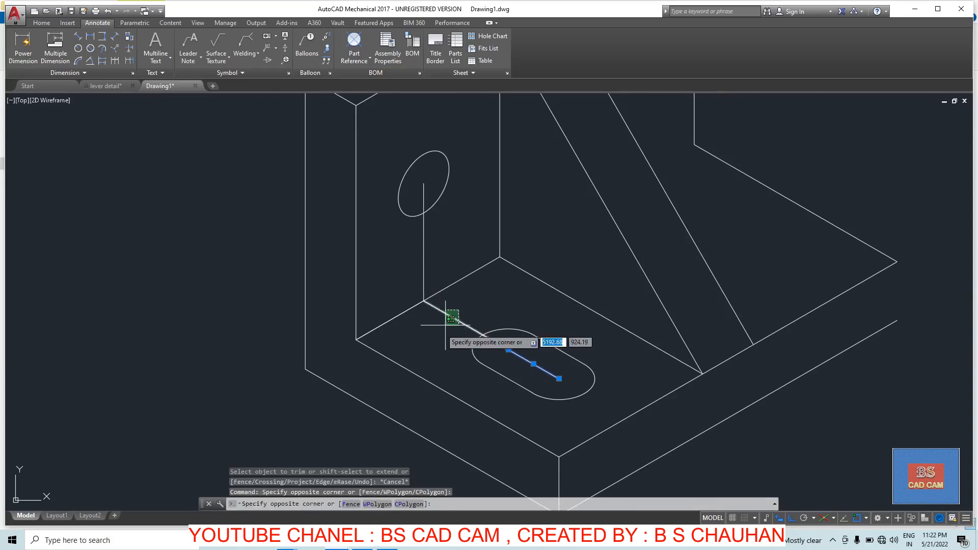
{"action": "left_click", "coordinate": [441, 329]}
{"action": "left_click", "coordinate": [441, 240]}
{"action": "left_click", "coordinate": [423, 252]}
{"action": "right_click", "coordinate": [423, 252]}
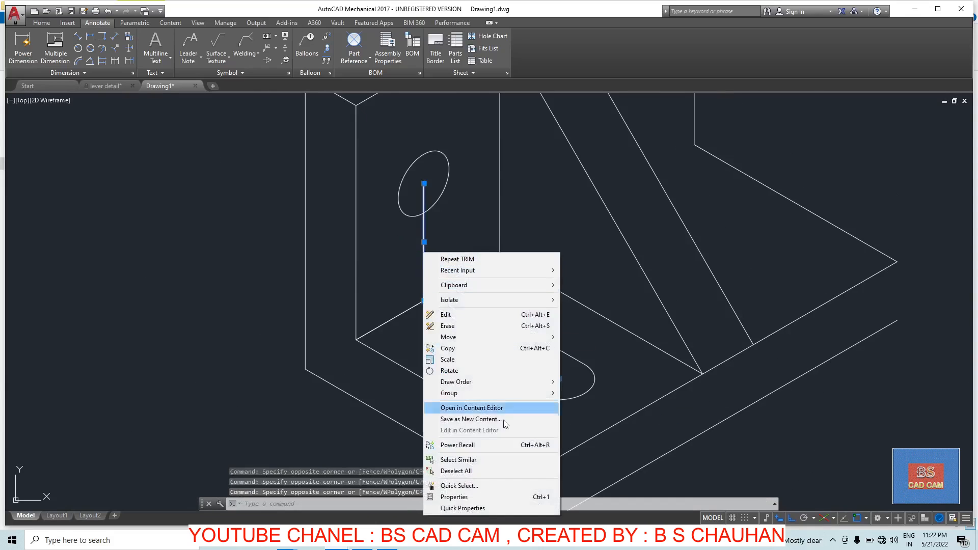
{"action": "left_click", "coordinate": [484, 508]}
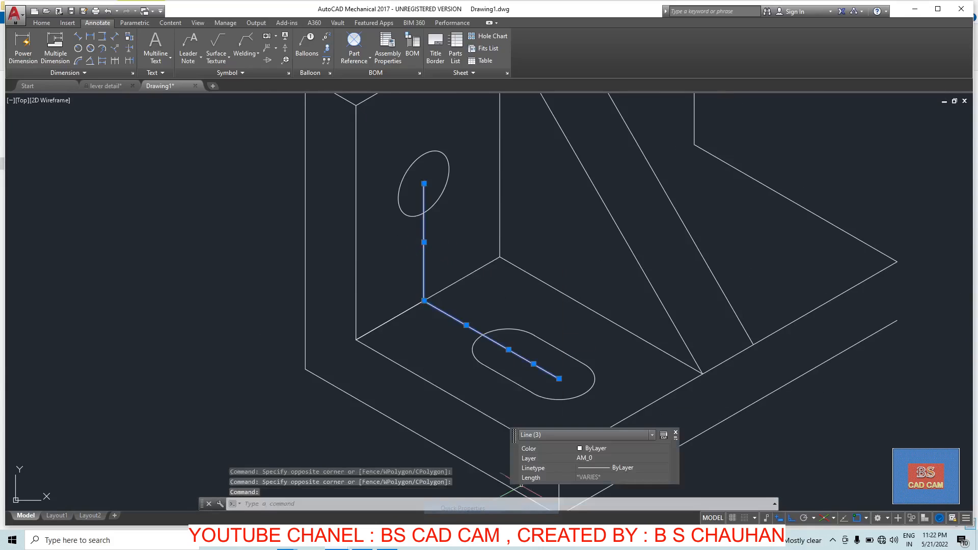
{"action": "left_click", "coordinate": [668, 468]}
{"action": "left_click", "coordinate": [665, 468]}
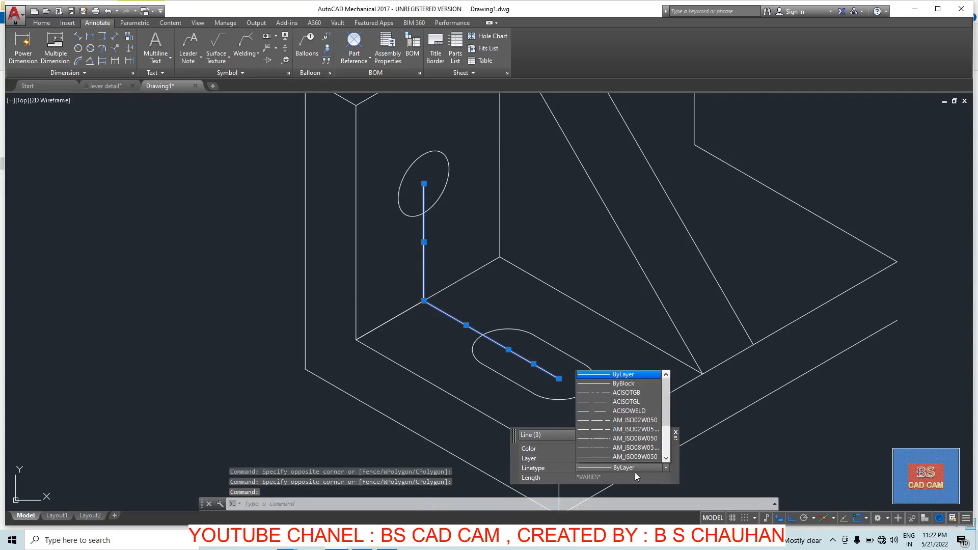
{"action": "left_click", "coordinate": [613, 383]}
Step: Set the colour of the three centre lines to Yellow and clear the selection
{"action": "left_click", "coordinate": [594, 448]}
{"action": "left_click", "coordinate": [588, 452]}
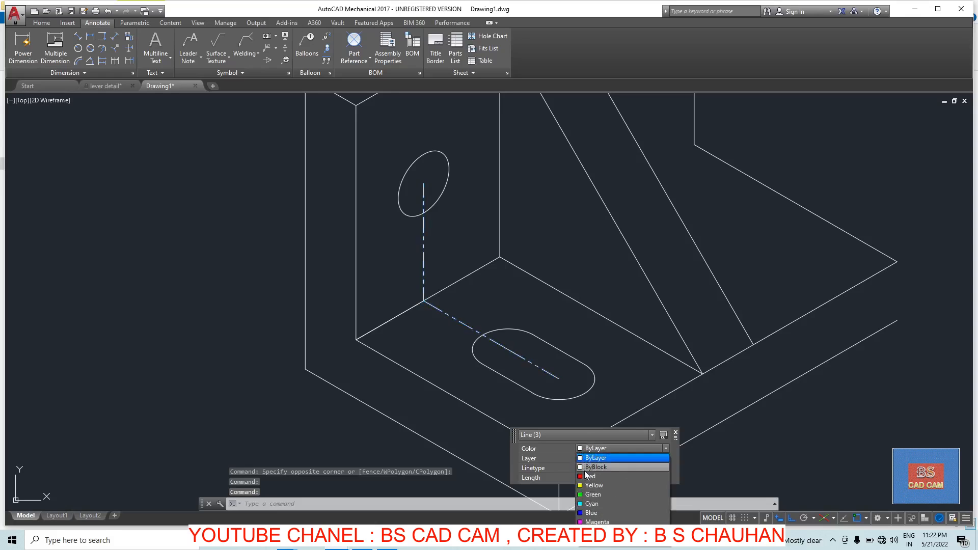
{"action": "left_click", "coordinate": [590, 486]}
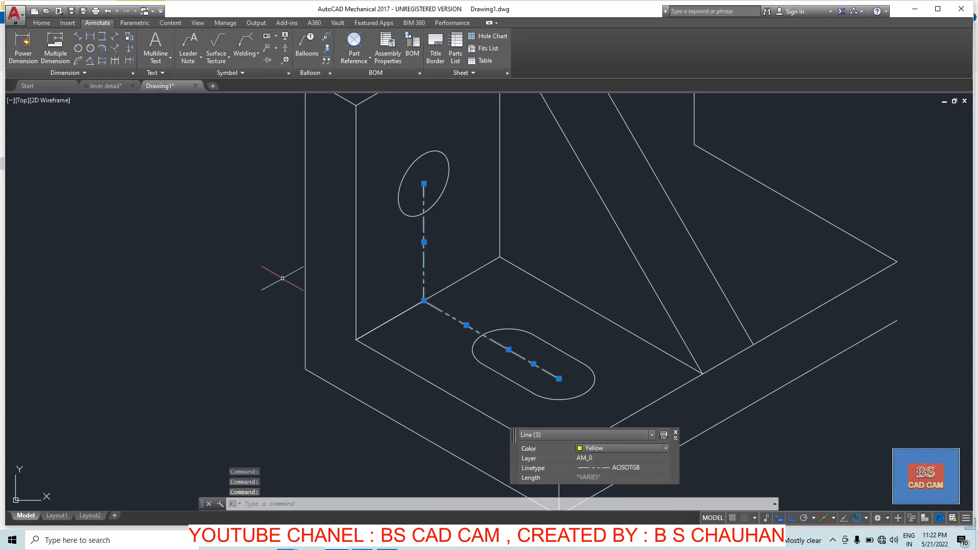
{"action": "key", "text": "Escape"}
{"action": "key", "text": "Escape"}
{"action": "key", "text": "Escape"}
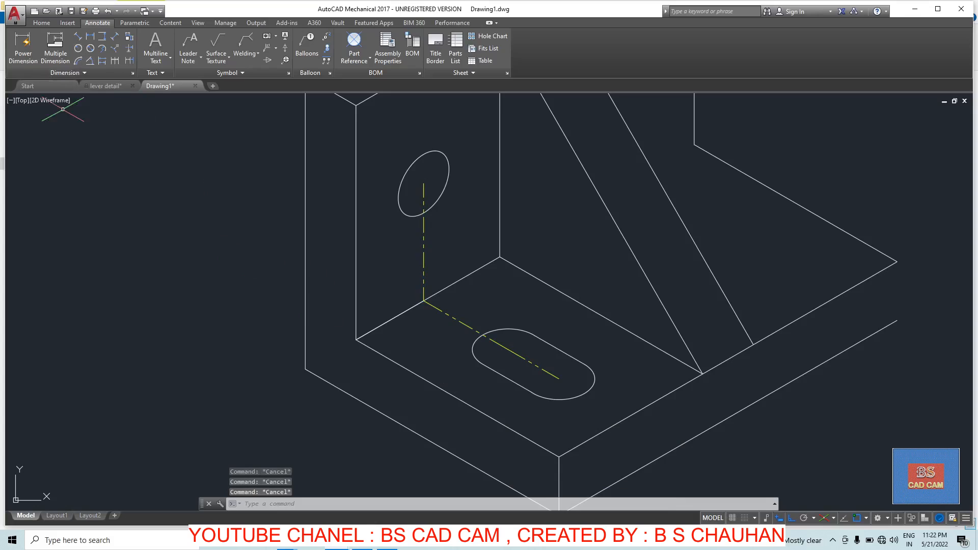
Step: Draw a 30° centre line through the wall hole's centre, extending it beyond the hole's outline at both ends
{"action": "type", "text": "l"}
{"action": "key", "text": "Return"}
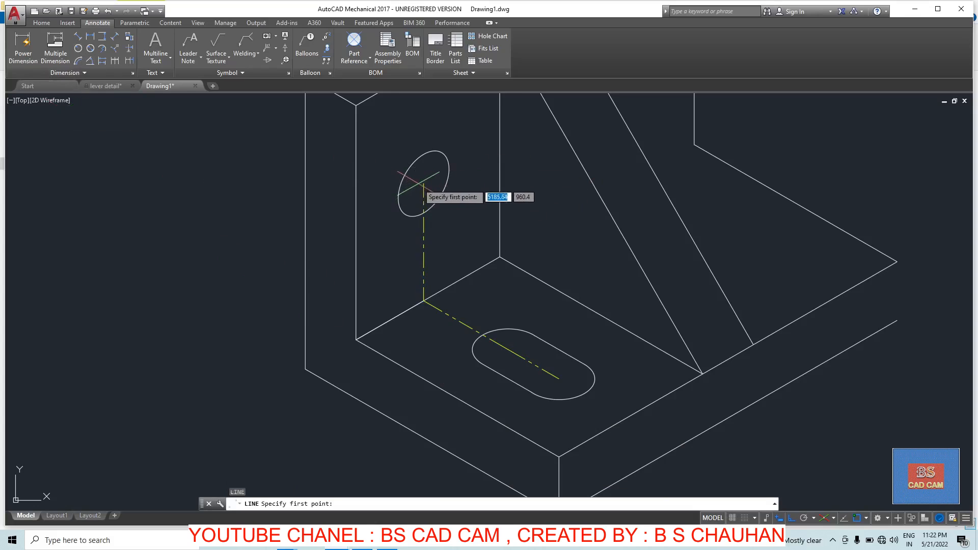
{"action": "left_click", "coordinate": [423, 184]}
{"action": "scroll", "coordinate": [465, 160], "scroll_direction": "up", "scroll_amount": 5}
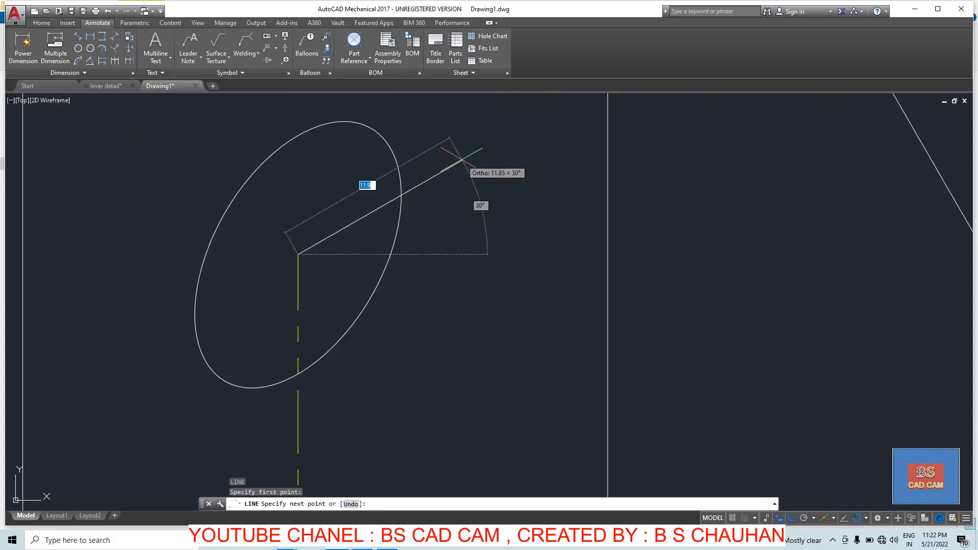
{"action": "left_click", "coordinate": [491, 144]}
{"action": "key", "text": "Escape"}
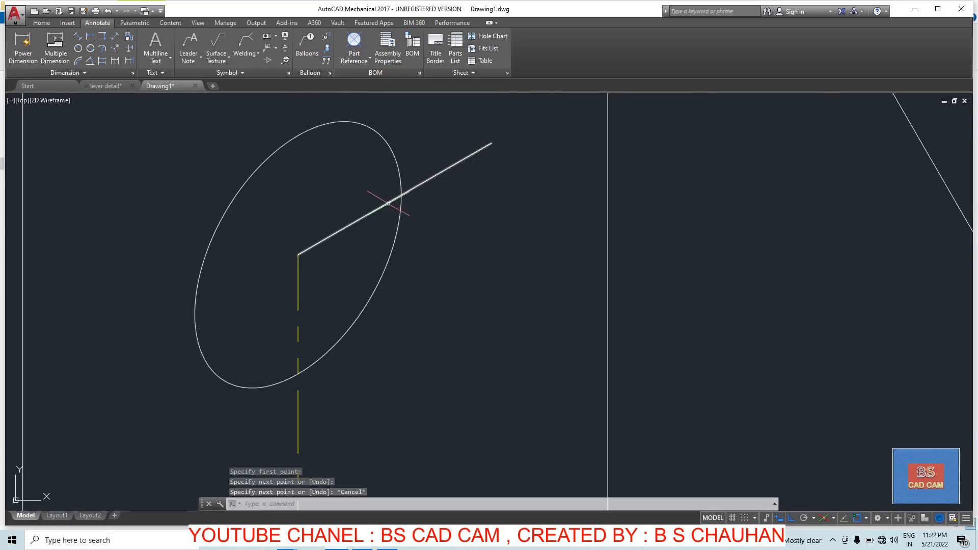
{"action": "left_click", "coordinate": [388, 203]}
{"action": "left_click", "coordinate": [298, 254]}
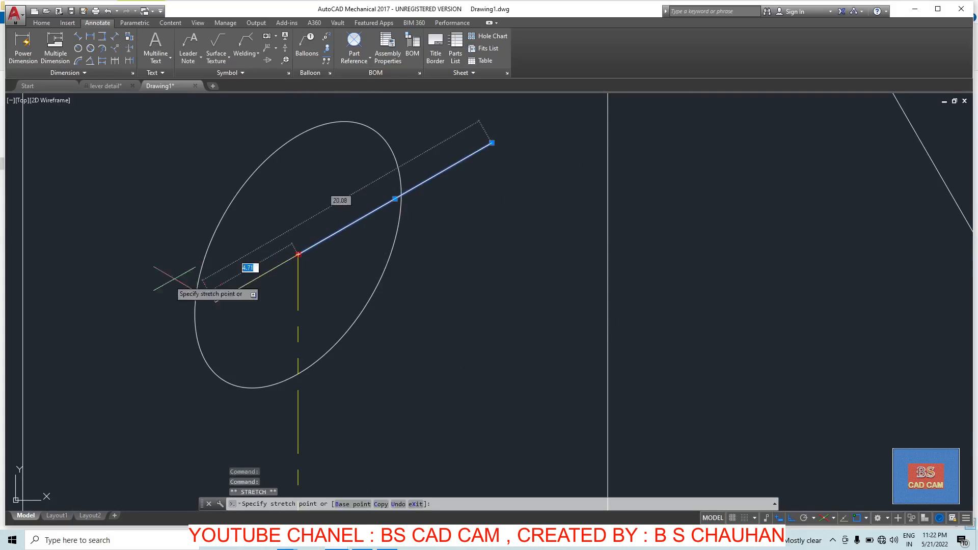
{"action": "left_click", "coordinate": [131, 350]}
{"action": "key", "text": "Escape"}
{"action": "key", "text": "Escape"}
Step: Match the new slanted line's properties to the hole's yellow vertical centre line
{"action": "type", "text": "M"}
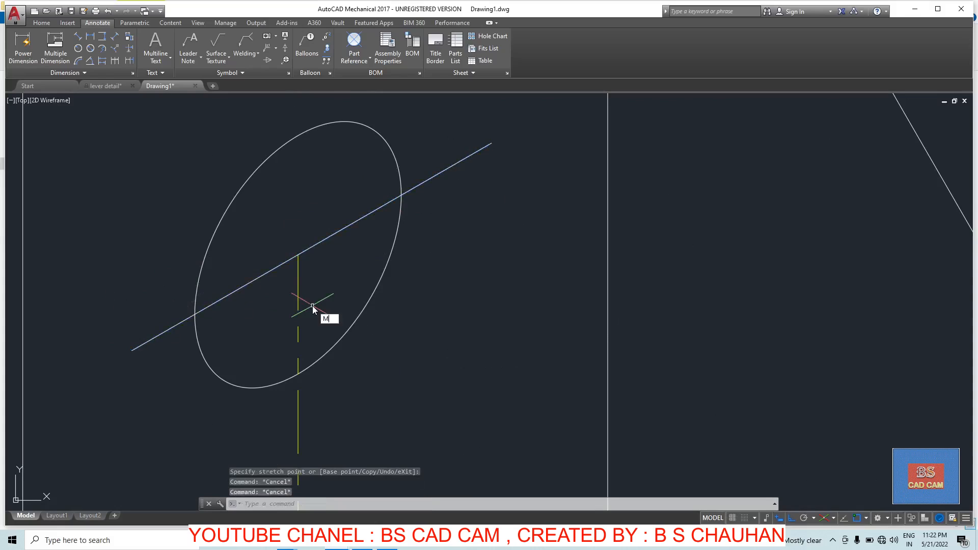
{"action": "type", "text": "A"}
{"action": "key", "text": "Return"}
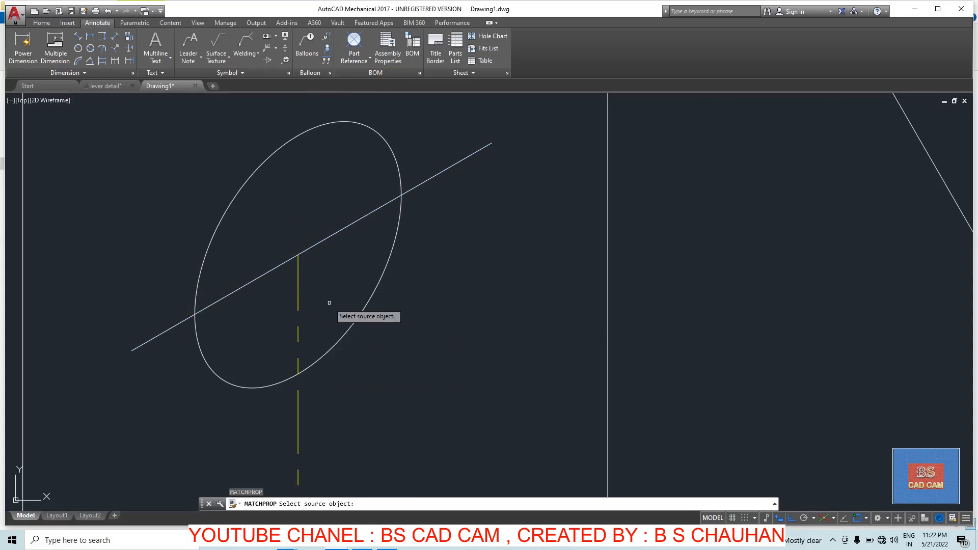
{"action": "left_click", "coordinate": [298, 284]}
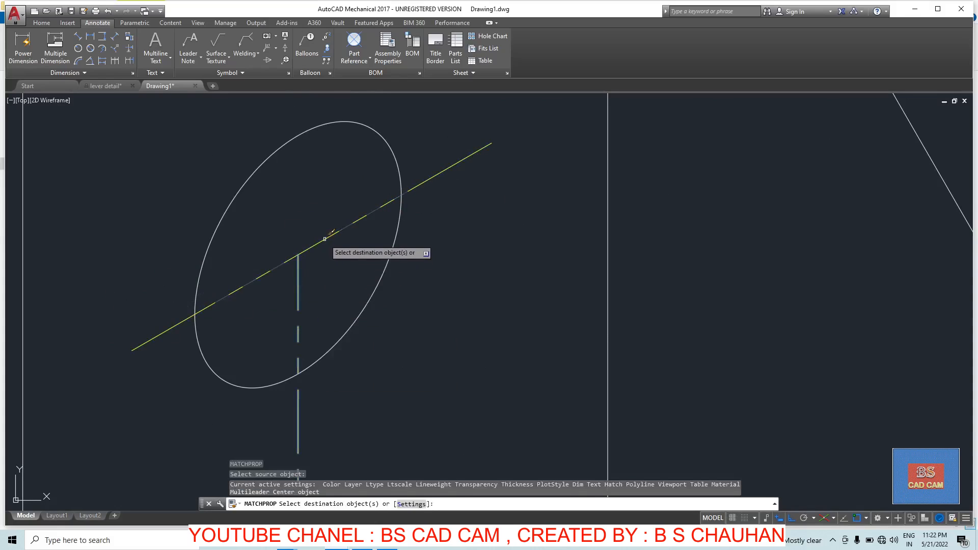
{"action": "left_click", "coordinate": [325, 239]}
{"action": "key", "text": "Escape"}
Step: Stretch the upper end of the hole's vertical centre line to just above the hole, using the right isoplane
{"action": "left_click", "coordinate": [304, 264]}
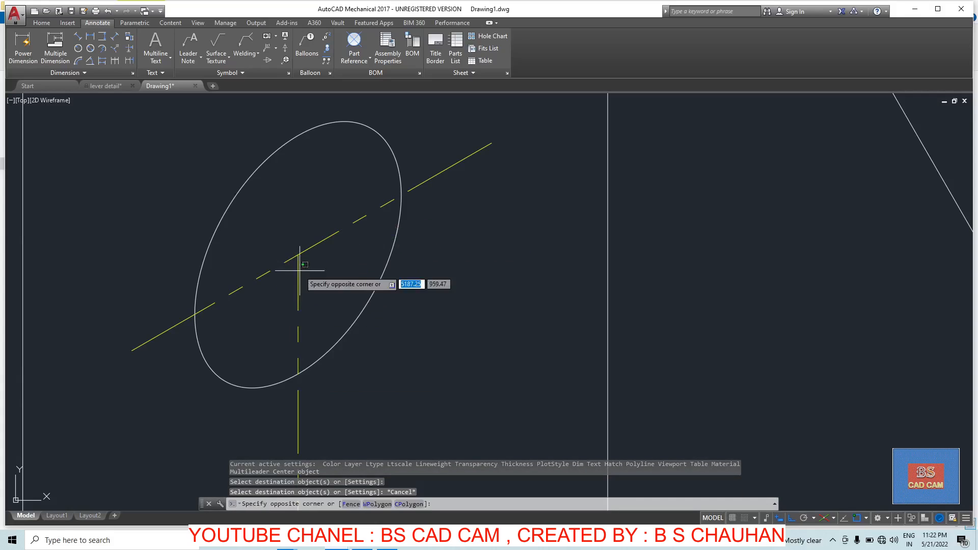
{"action": "key", "text": "Escape"}
{"action": "left_click", "coordinate": [299, 267]}
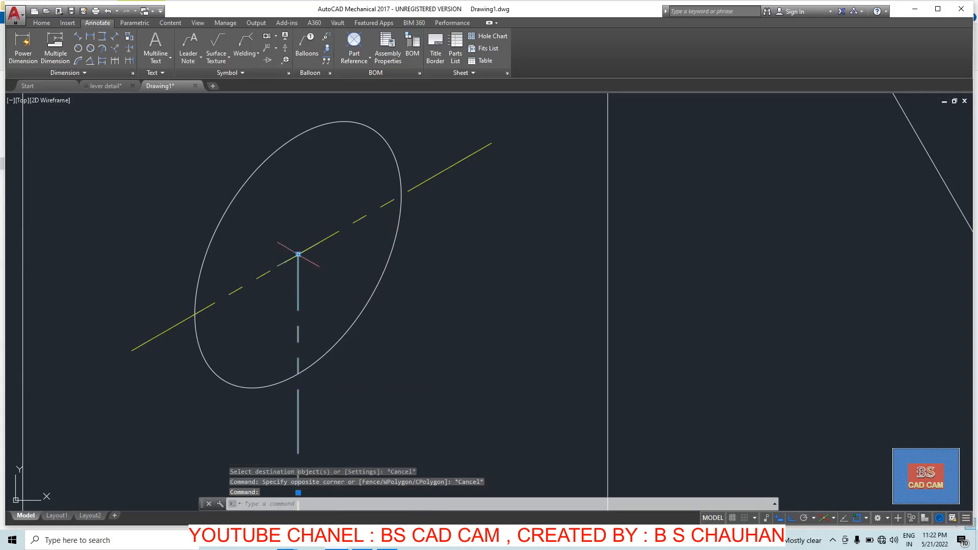
{"action": "left_click", "coordinate": [298, 254]}
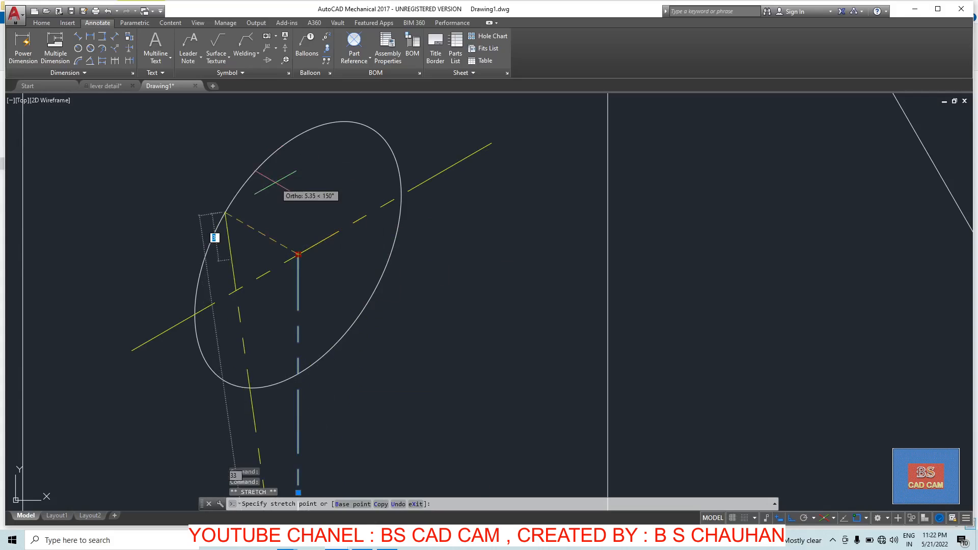
{"action": "key", "text": "F5"}
{"action": "left_click", "coordinate": [303, 110]}
{"action": "key", "text": "Escape"}
Step: Draw a 20-unit line at 210° from the far inner corner where the wall meets the base, across the rib
{"action": "scroll", "coordinate": [351, 224], "scroll_direction": "down", "scroll_amount": 6}
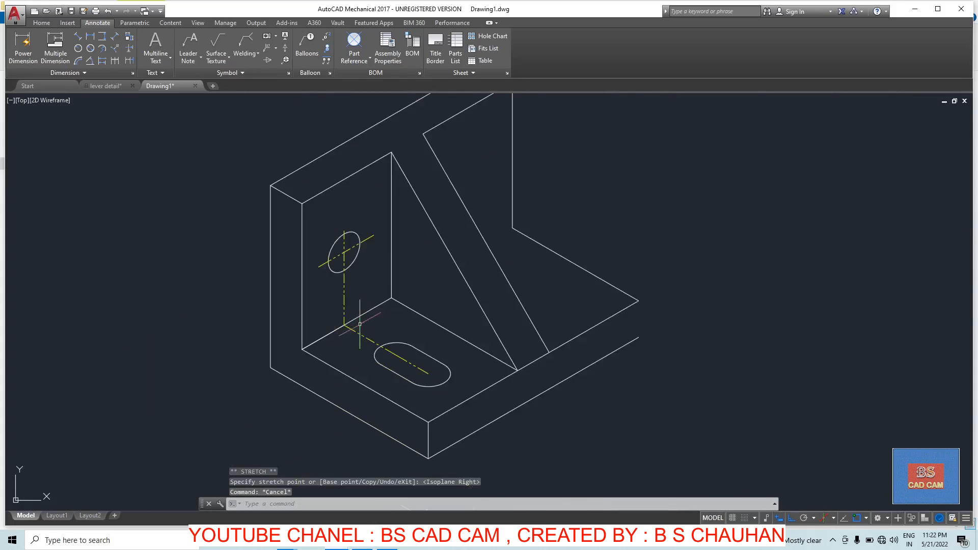
{"action": "scroll", "coordinate": [523, 257], "scroll_direction": "up", "scroll_amount": 2}
{"action": "key", "text": "Escape"}
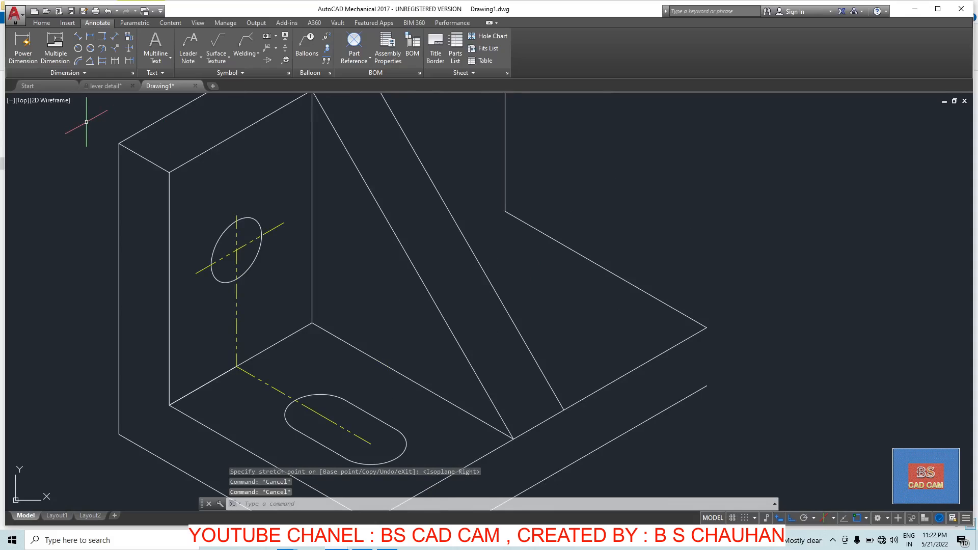
{"action": "key", "text": "Return"}
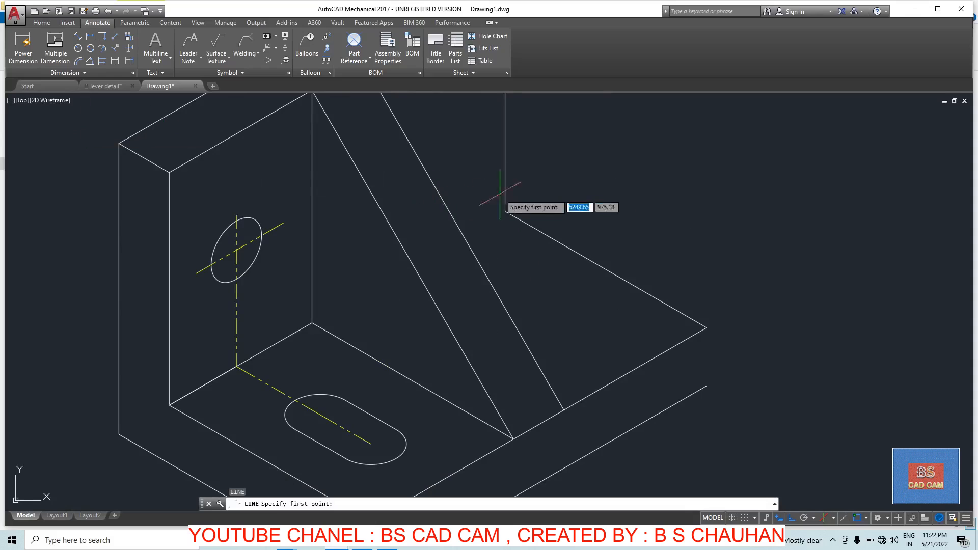
{"action": "left_click", "coordinate": [506, 210]}
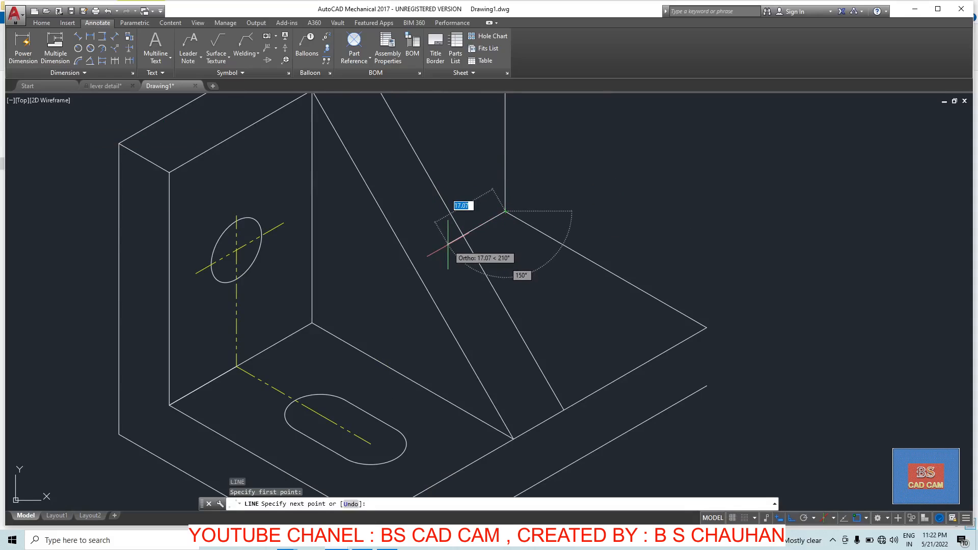
{"action": "type", "text": "20"}
{"action": "key", "text": "Return"}
{"action": "key", "text": "Escape"}
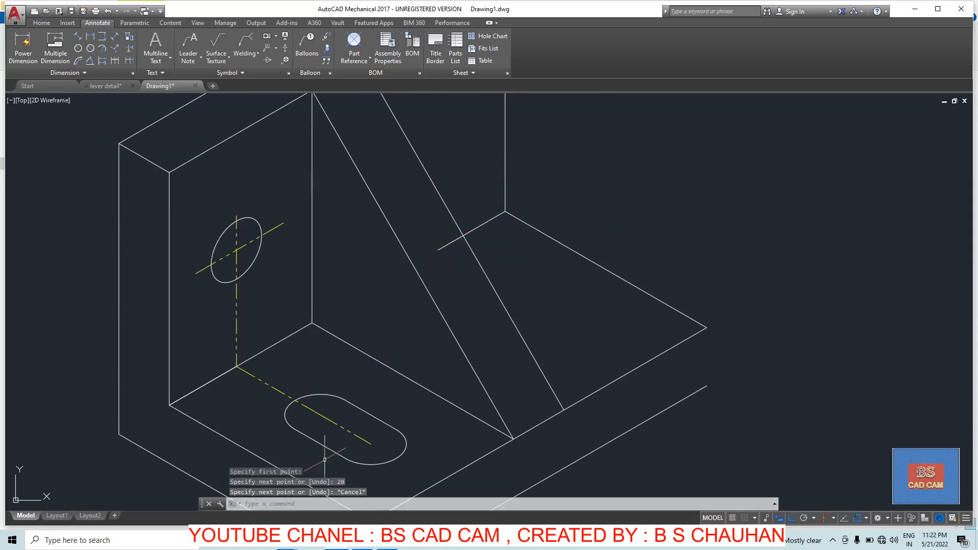
Step: Stretch the slot's lengthwise centre line past the slot's outer end, using the left isoplane
{"action": "scroll", "coordinate": [350, 426], "scroll_direction": "up", "scroll_amount": 5}
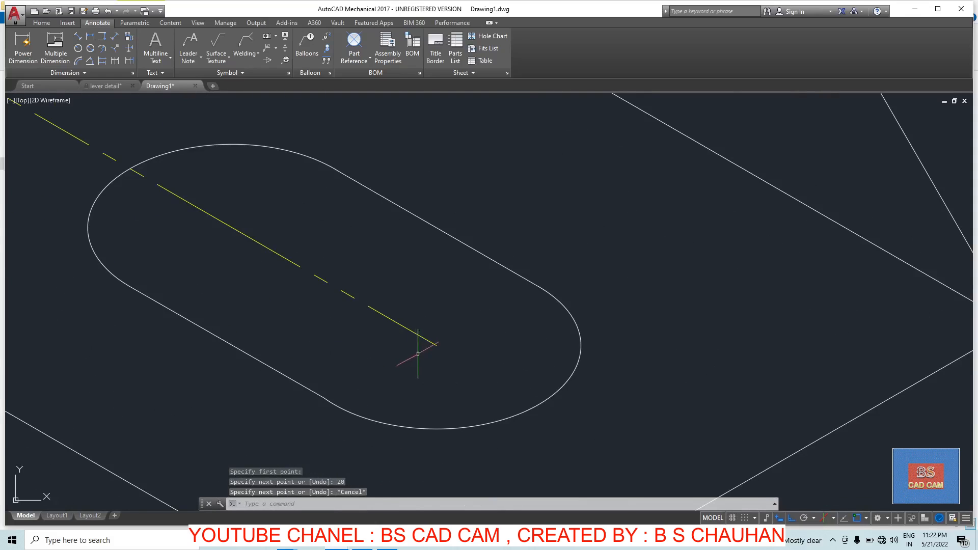
{"action": "left_click", "coordinate": [427, 339]}
{"action": "left_click", "coordinate": [438, 345]}
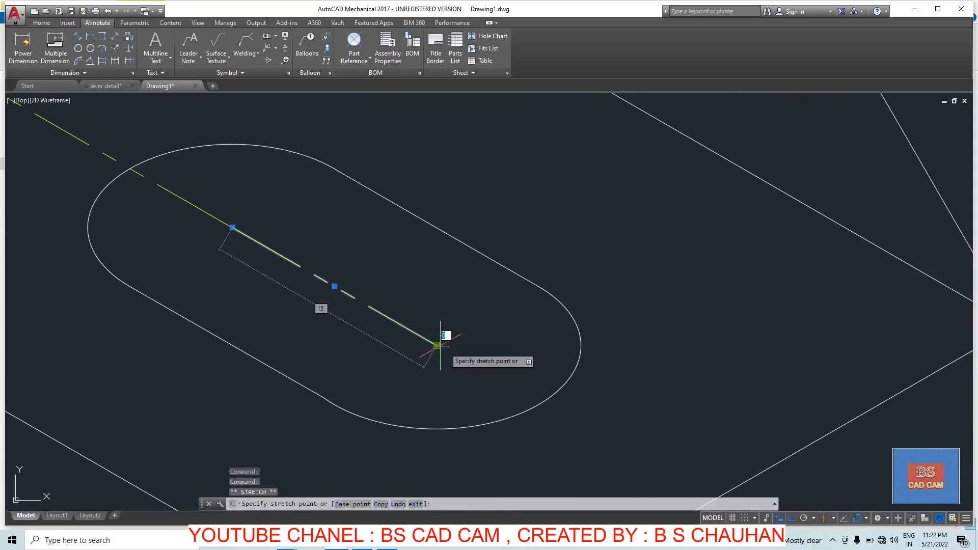
{"action": "key", "text": "F5"}
{"action": "left_click", "coordinate": [629, 454]}
{"action": "key", "text": "Escape"}
Step: Copy the hole's slanted centre line from the hole centre to both arc centres of the base slot
{"action": "scroll", "coordinate": [169, 244], "scroll_direction": "down", "scroll_amount": 6}
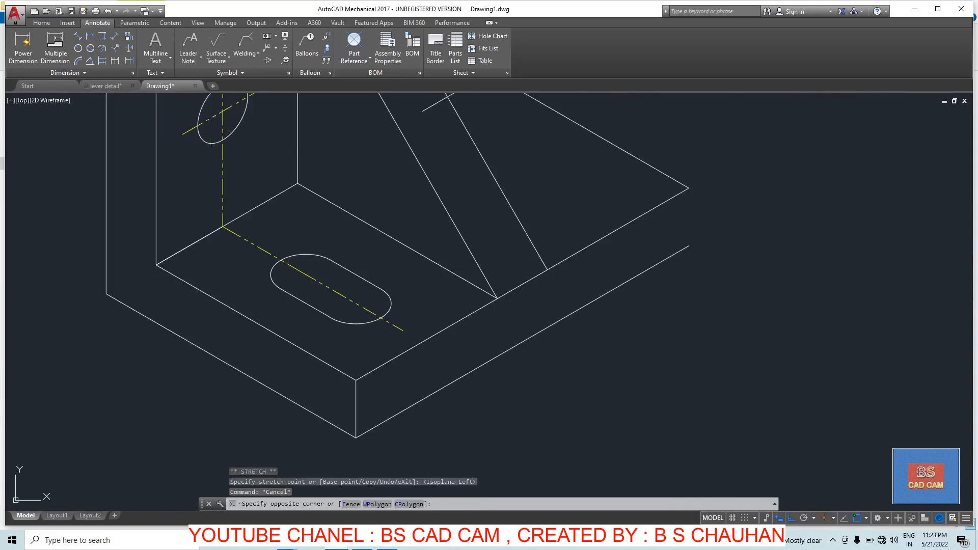
{"action": "left_click", "coordinate": [207, 119]}
{"action": "type", "text": "co"}
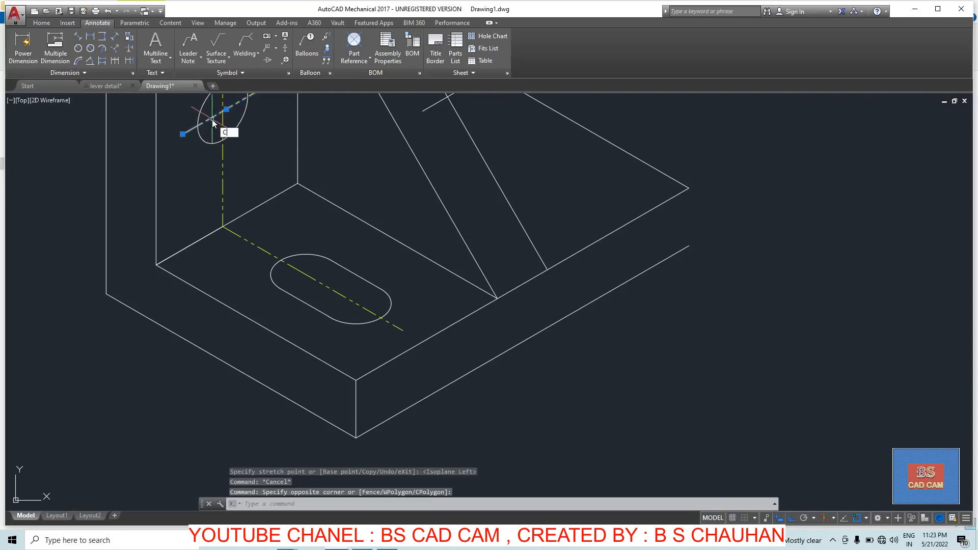
{"action": "key", "text": "Return"}
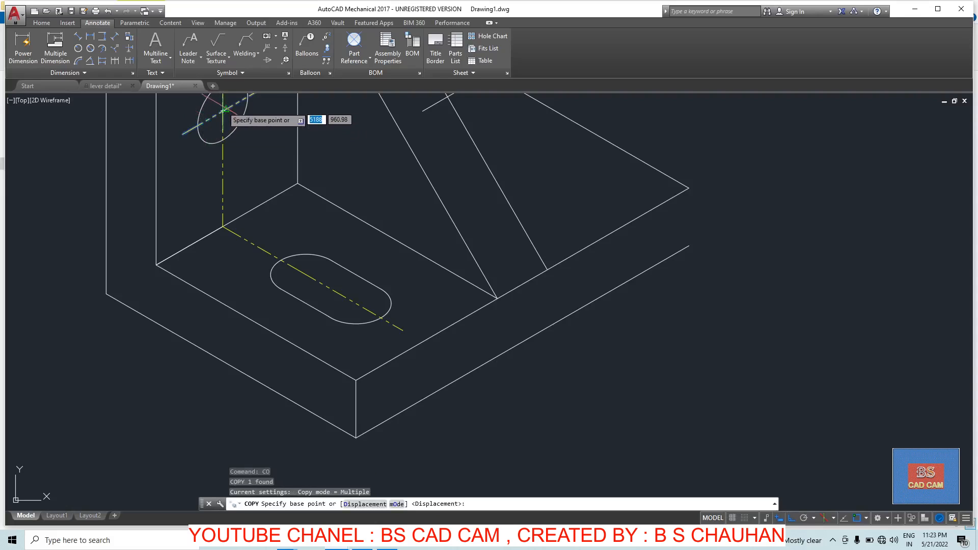
{"action": "left_click", "coordinate": [222, 111]}
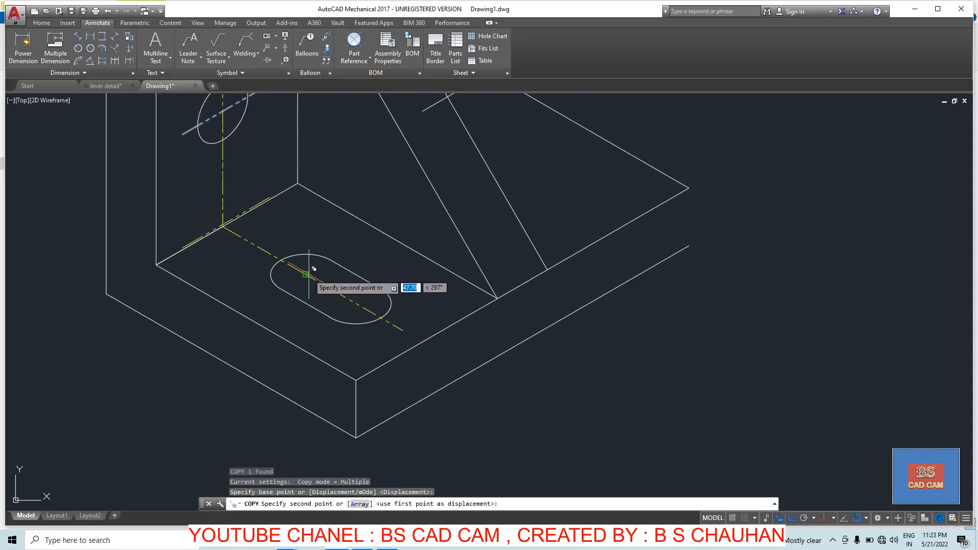
{"action": "left_click", "coordinate": [314, 269]}
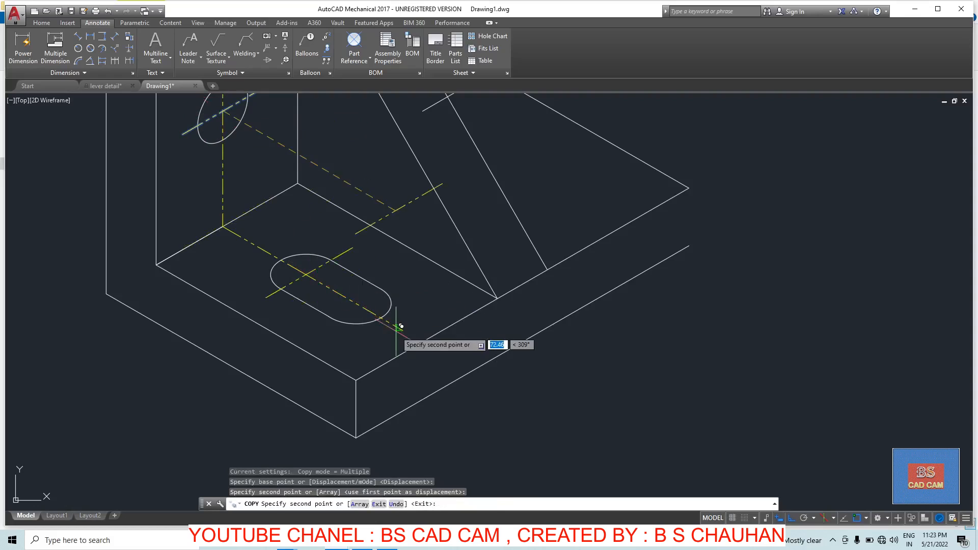
{"action": "left_click", "coordinate": [356, 303]}
{"action": "key", "text": "Escape"}
Step: Copy the hole, the slot and all their centre lines from their shared corner point to the free end of the 20-unit line
{"action": "scroll", "coordinate": [325, 252], "scroll_direction": "up", "scroll_amount": 2}
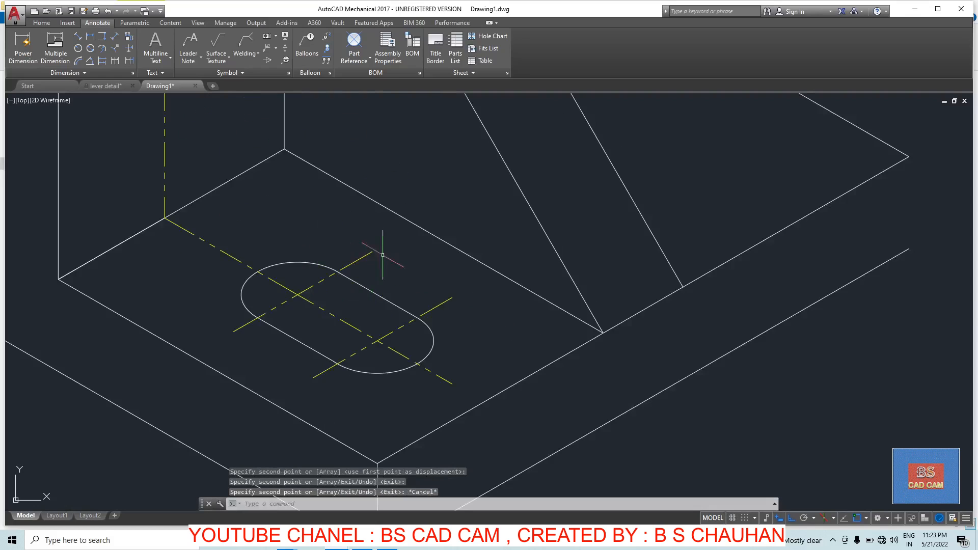
{"action": "left_click", "coordinate": [410, 257]}
{"action": "left_click", "coordinate": [263, 379]}
{"action": "scroll", "coordinate": [257, 322], "scroll_direction": "down", "scroll_amount": 4}
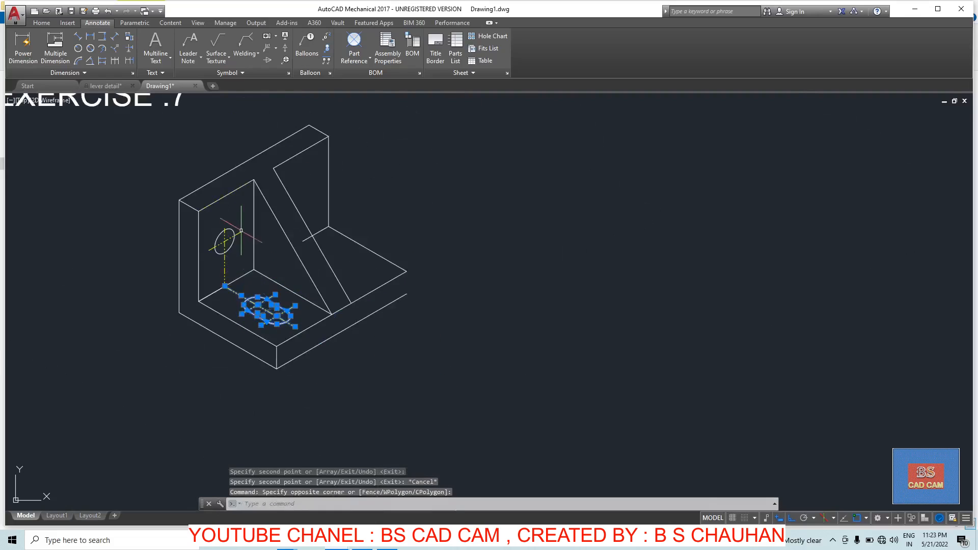
{"action": "scroll", "coordinate": [219, 224], "scroll_direction": "up", "scroll_amount": 3}
{"action": "left_click", "coordinate": [231, 208]}
{"action": "left_click", "coordinate": [170, 303]}
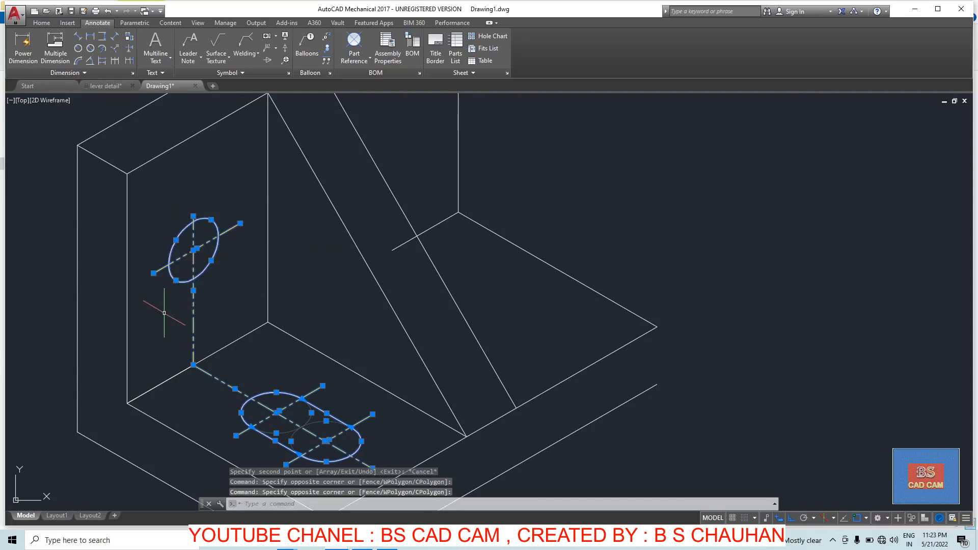
{"action": "key", "text": "Return"}
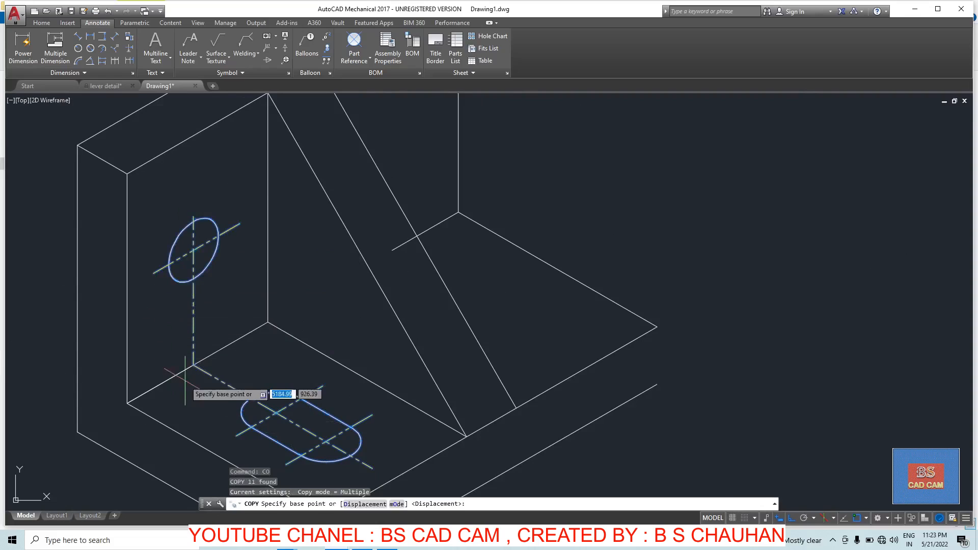
{"action": "scroll", "coordinate": [193, 364], "scroll_direction": "up", "scroll_amount": 3}
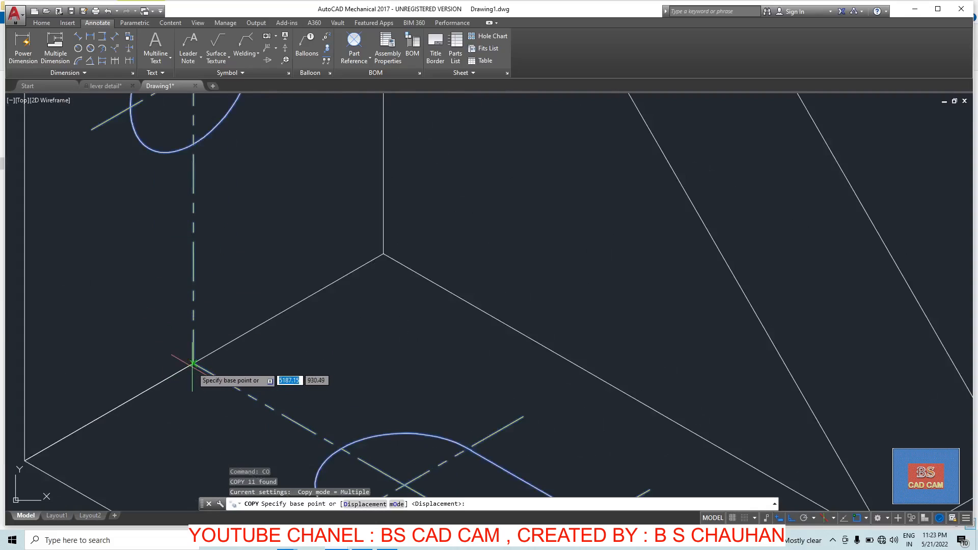
{"action": "left_click", "coordinate": [193, 364]}
{"action": "scroll", "coordinate": [193, 363], "scroll_direction": "down", "scroll_amount": 5}
{"action": "scroll", "coordinate": [316, 327], "scroll_direction": "up", "scroll_amount": 5}
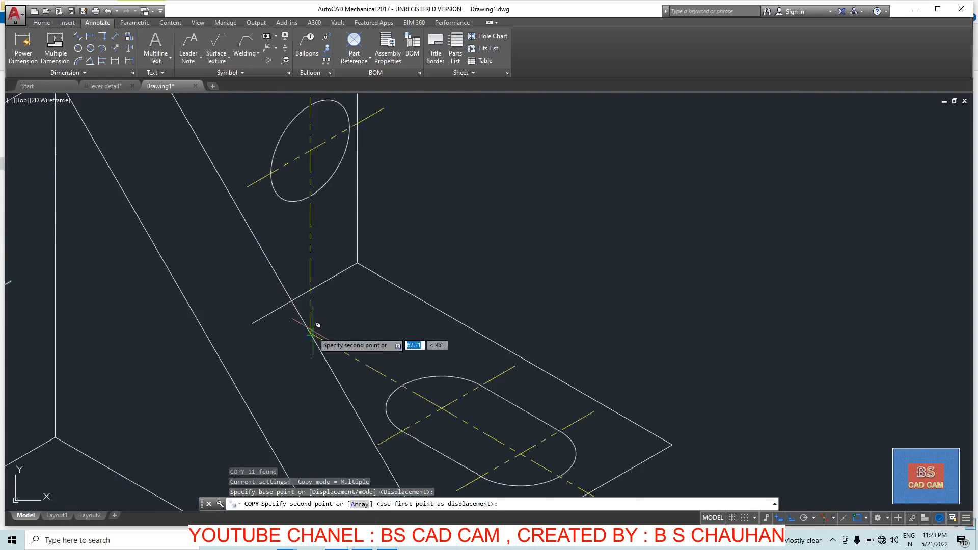
{"action": "left_click", "coordinate": [253, 323]}
{"action": "key", "text": "Escape"}
{"action": "key", "text": "Escape"}
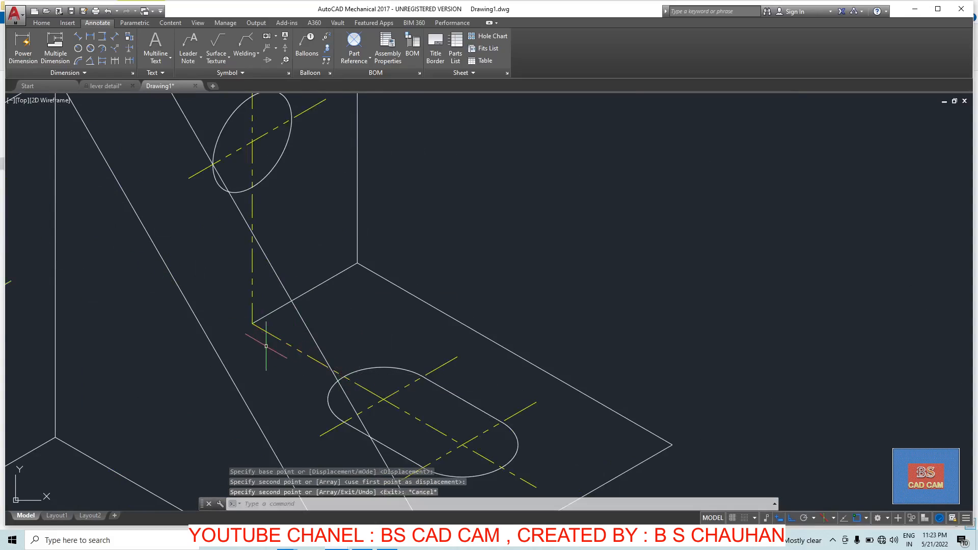
Step: Trim the copied slot's outline and centre lines where they cross behind the rib's sloping edge
{"action": "type", "text": "Tr"}
{"action": "key", "text": "Return"}
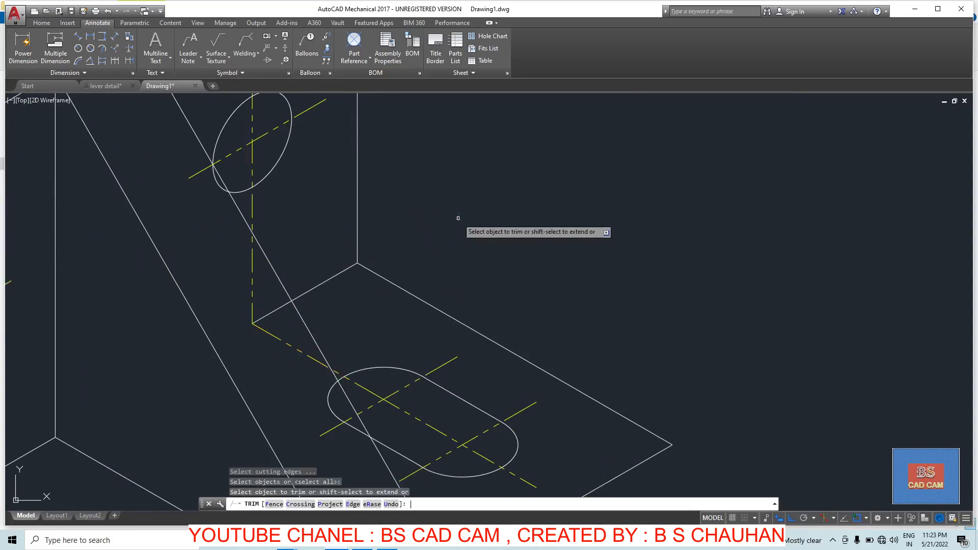
{"action": "scroll", "coordinate": [315, 417], "scroll_direction": "up", "scroll_amount": 5}
{"action": "left_click", "coordinate": [386, 329]}
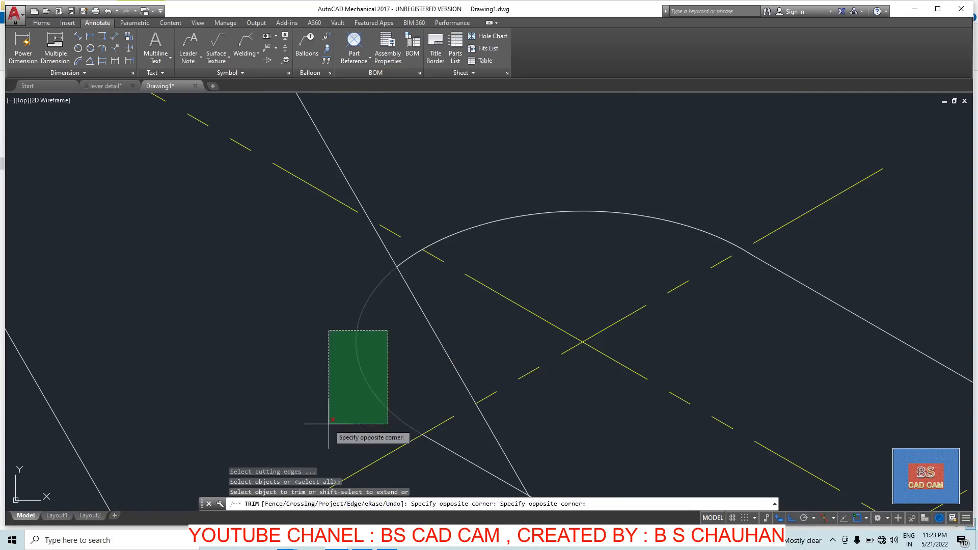
{"action": "left_click", "coordinate": [329, 423]}
{"action": "scroll", "coordinate": [324, 279], "scroll_direction": "down", "scroll_amount": 4}
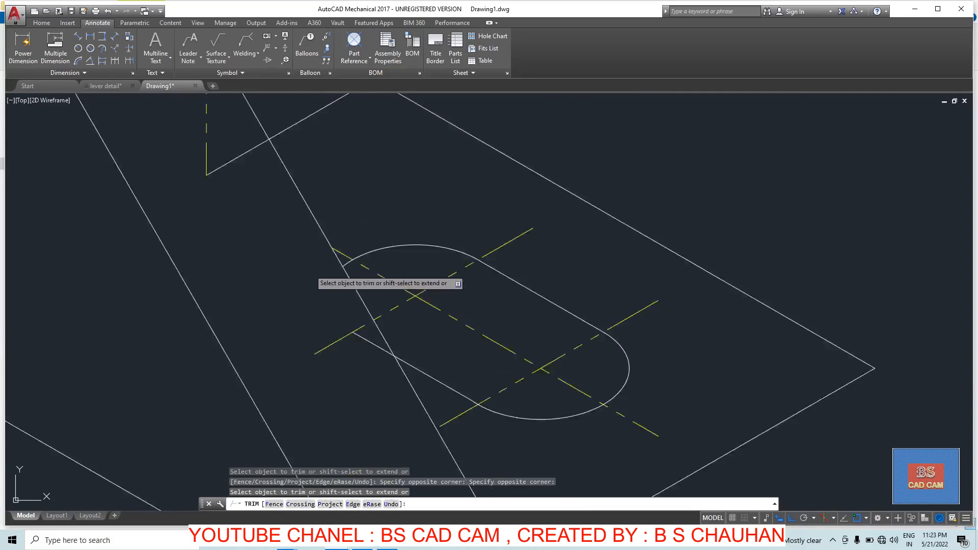
{"action": "left_click", "coordinate": [335, 284]}
{"action": "left_click", "coordinate": [299, 355]}
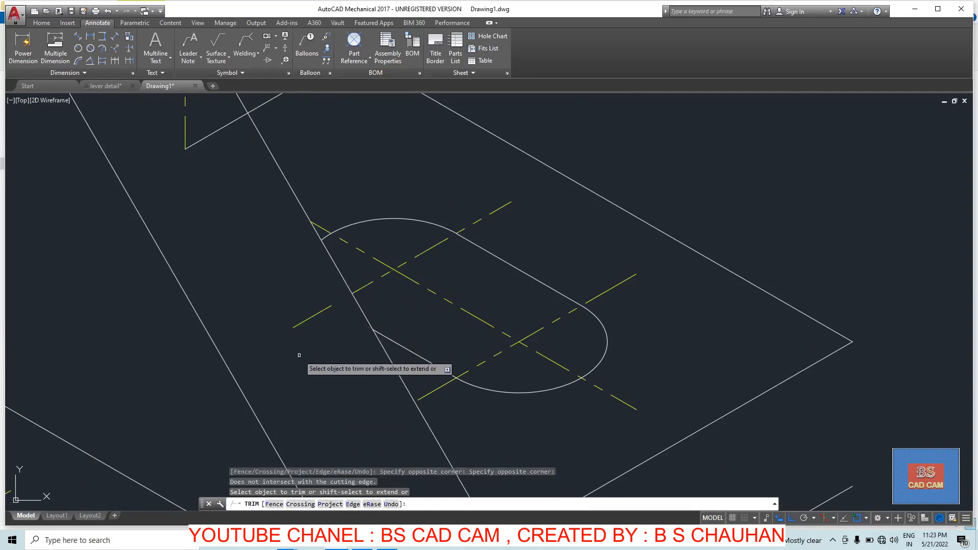
{"action": "scroll", "coordinate": [248, 222], "scroll_direction": "down", "scroll_amount": 4}
{"action": "scroll", "coordinate": [246, 229], "scroll_direction": "up", "scroll_amount": 2}
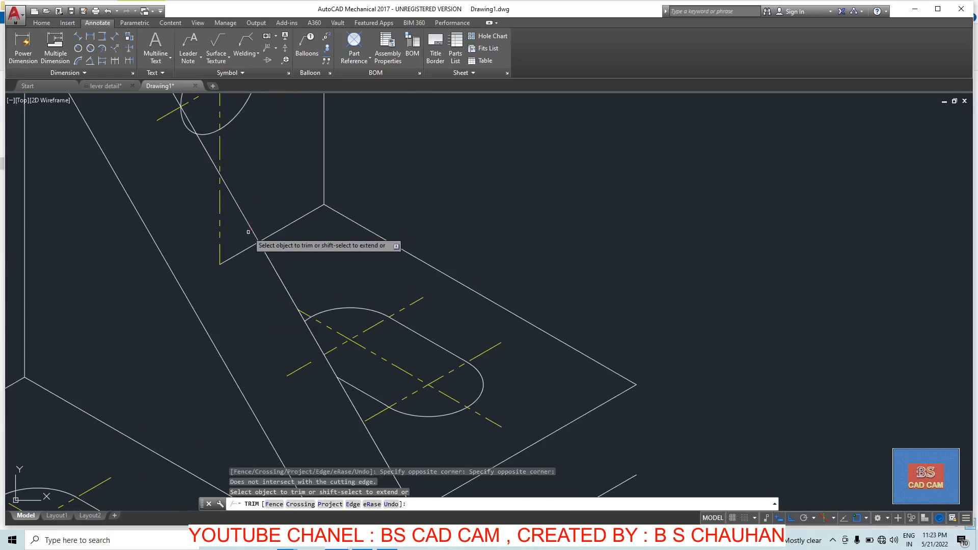
Step: Trim the remaining copied lines hidden behind the rib near the second hole and the wall-base edge
{"action": "scroll", "coordinate": [227, 196], "scroll_direction": "down", "scroll_amount": 3}
{"action": "scroll", "coordinate": [233, 262], "scroll_direction": "up", "scroll_amount": 5}
{"action": "left_click", "coordinate": [216, 267]}
{"action": "left_click", "coordinate": [195, 312]}
{"action": "scroll", "coordinate": [231, 312], "scroll_direction": "up", "scroll_amount": 4}
{"action": "left_click", "coordinate": [277, 256]}
{"action": "left_click", "coordinate": [247, 281]}
{"action": "scroll", "coordinate": [247, 282], "scroll_direction": "down", "scroll_amount": 3}
{"action": "scroll", "coordinate": [370, 353], "scroll_direction": "down", "scroll_amount": 3}
{"action": "scroll", "coordinate": [380, 304], "scroll_direction": "up", "scroll_amount": 3}
{"action": "scroll", "coordinate": [379, 304], "scroll_direction": "down", "scroll_amount": 5}
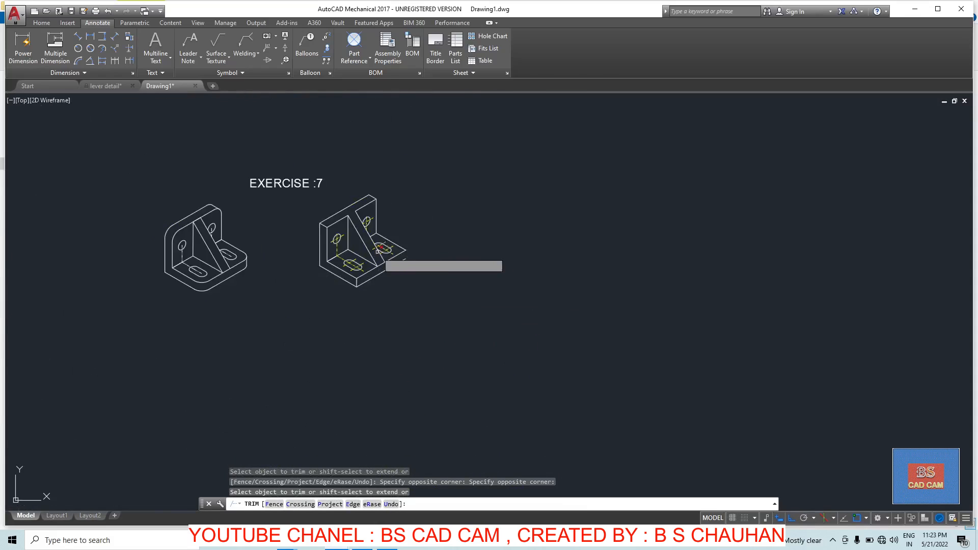
Step: Draw construction lines from the wall front face's near upper corner: 15 units along the upper edge, then 15 units straight down
{"action": "key", "text": "Escape"}
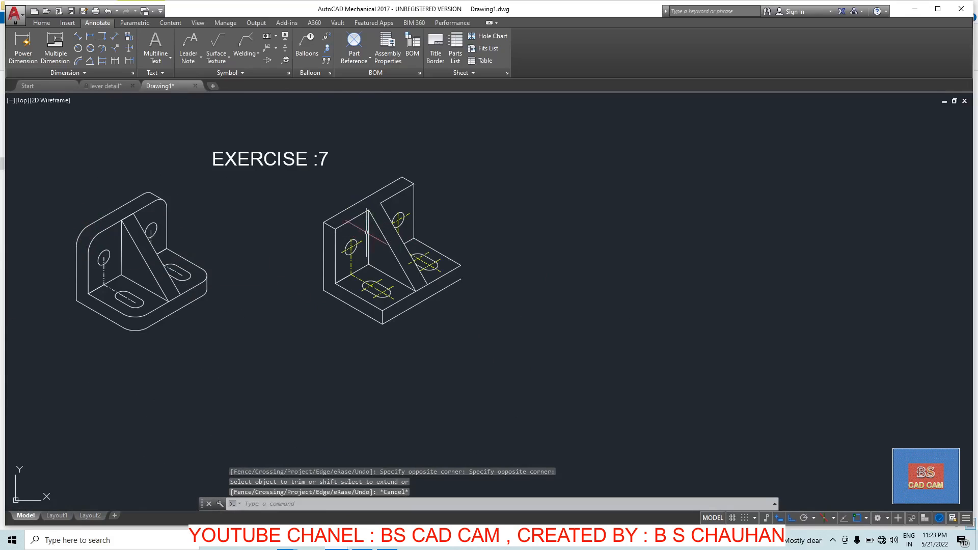
{"action": "scroll", "coordinate": [330, 237], "scroll_direction": "up", "scroll_amount": 2}
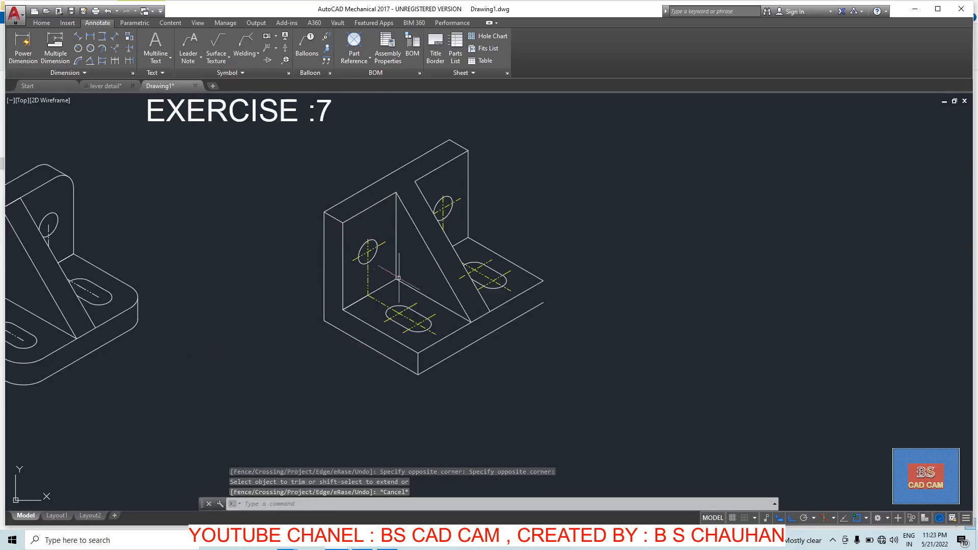
{"action": "scroll", "coordinate": [318, 258], "scroll_direction": "up", "scroll_amount": 2}
{"action": "key", "text": "Escape"}
{"action": "type", "text": "l"}
{"action": "key", "text": "Return"}
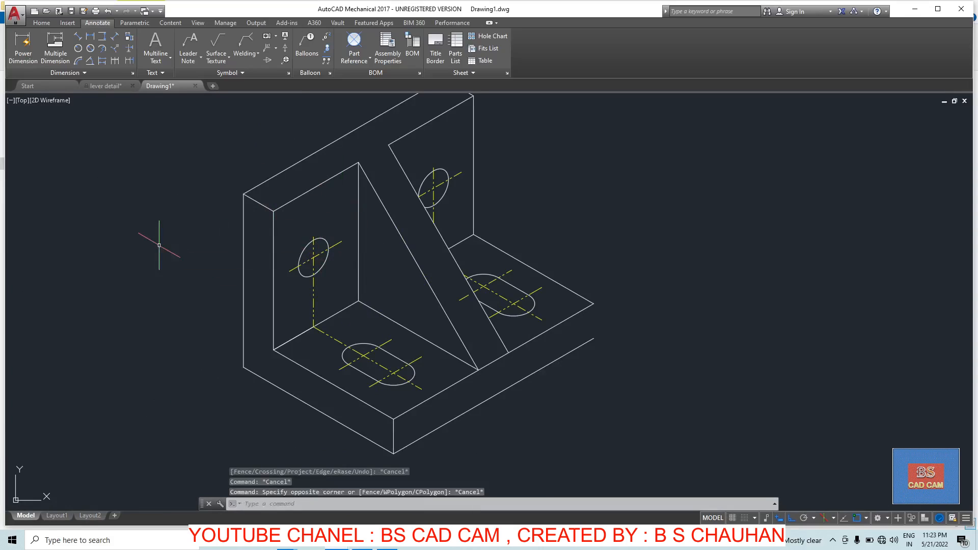
{"action": "left_click", "coordinate": [273, 211]}
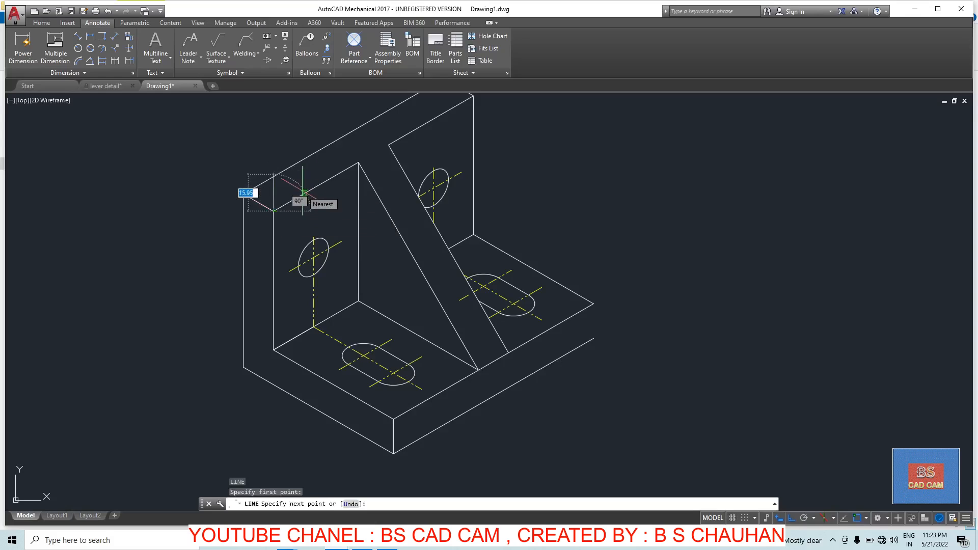
{"action": "key", "text": "F5"}
{"action": "type", "text": "15"}
{"action": "key", "text": "Return"}
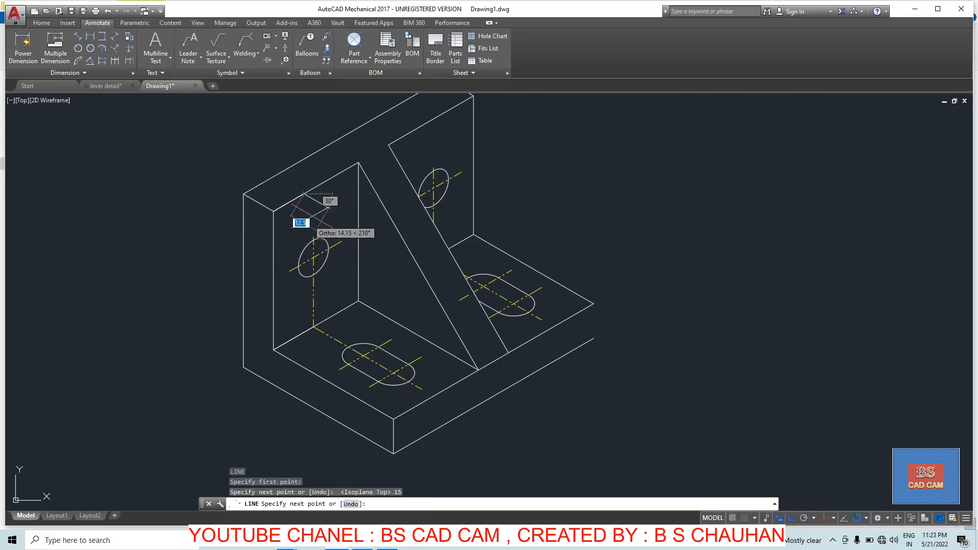
{"action": "scroll", "coordinate": [319, 210], "scroll_direction": "up", "scroll_amount": 5}
{"action": "key", "text": "F5"}
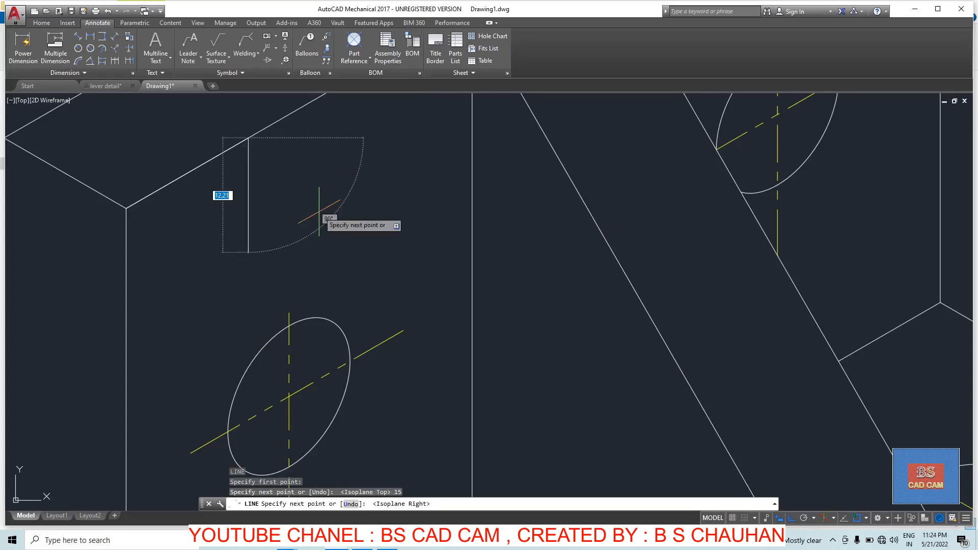
{"action": "key", "text": "Return"}
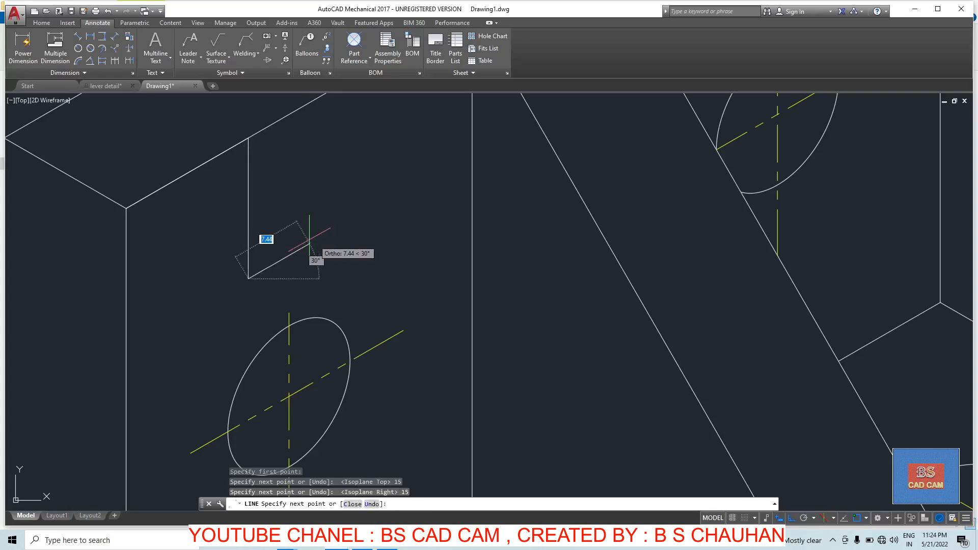
{"action": "key", "text": "Escape"}
Step: Draw an isocircle of radius 15 on the wall's front face, centred on the lower end of the vertical construction line
{"action": "type", "text": "EL"}
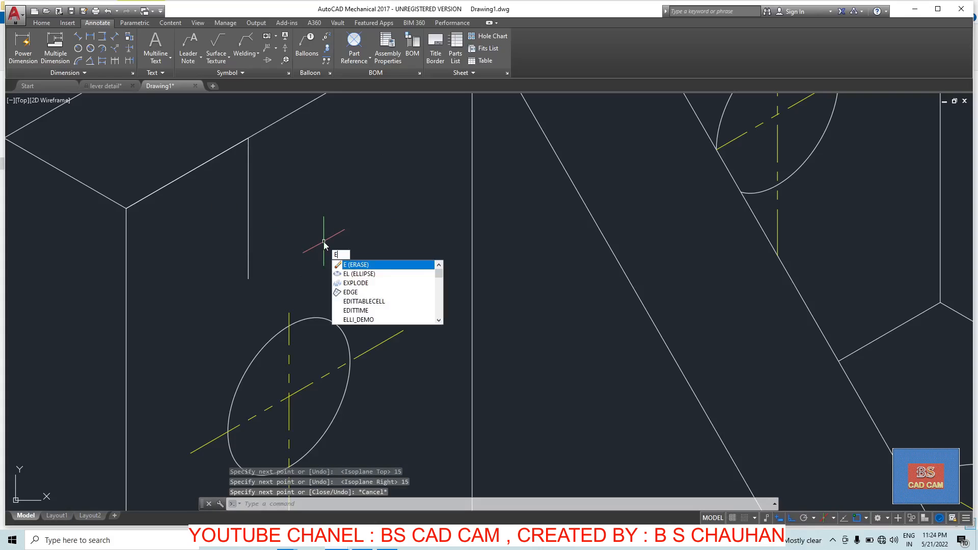
{"action": "key", "text": "Return"}
{"action": "type", "text": "I"}
{"action": "key", "text": "Return"}
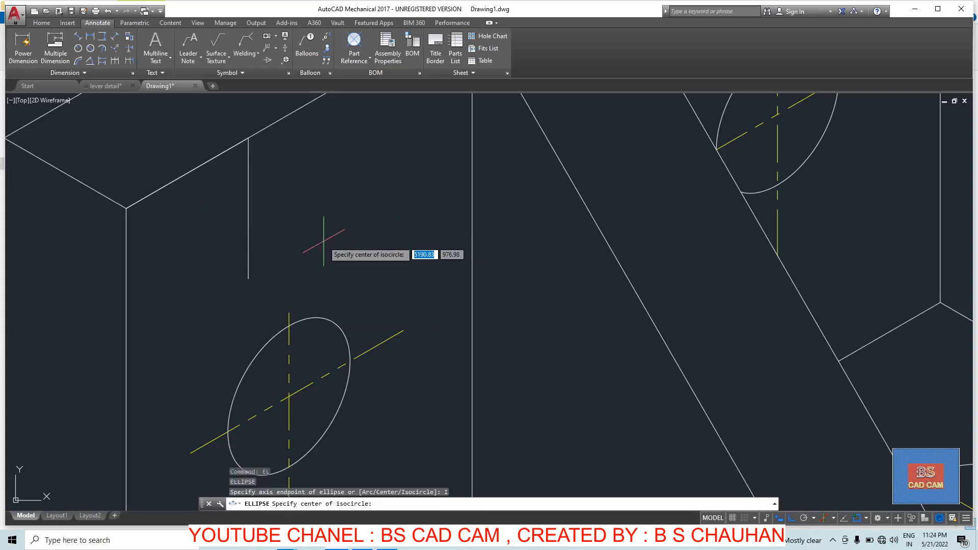
{"action": "left_click", "coordinate": [248, 279]}
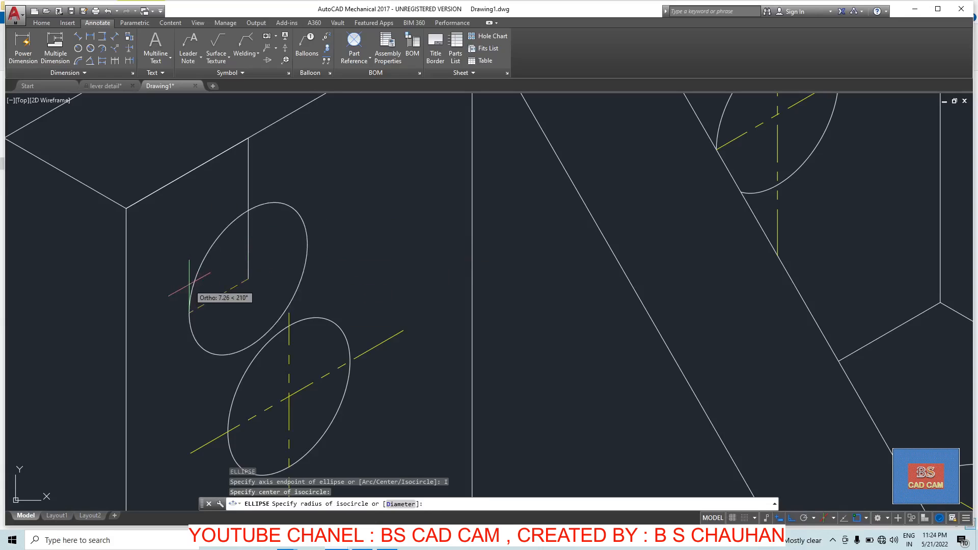
{"action": "type", "text": "15"}
{"action": "key", "text": "Return"}
{"action": "key", "text": "Escape"}
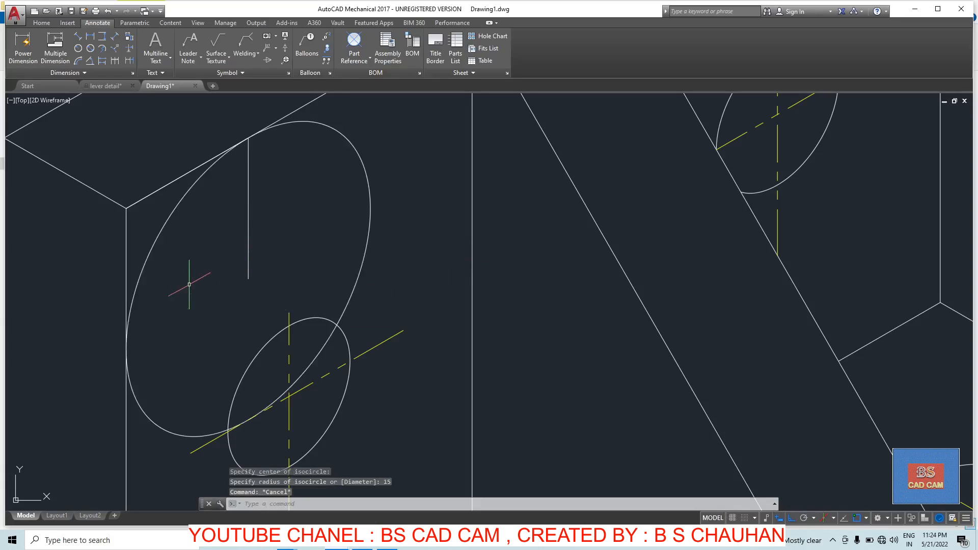
Step: Trim the radius-15 isocircle down to the corner arc, cutting away its portions around and inside the wall hole
{"action": "type", "text": "TET"}
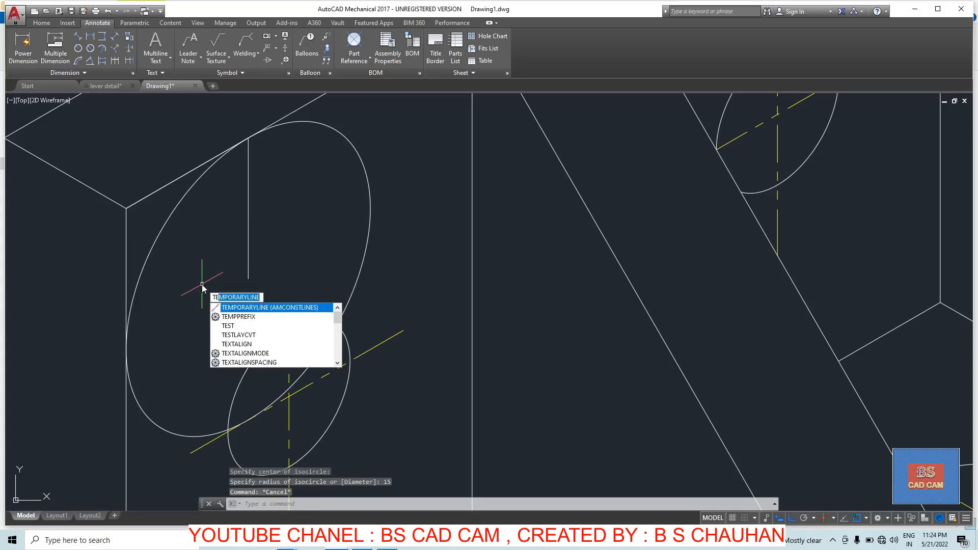
{"action": "key", "text": "BackSpace"}
{"action": "key", "text": "BackSpace"}
{"action": "key", "text": "BackSpace"}
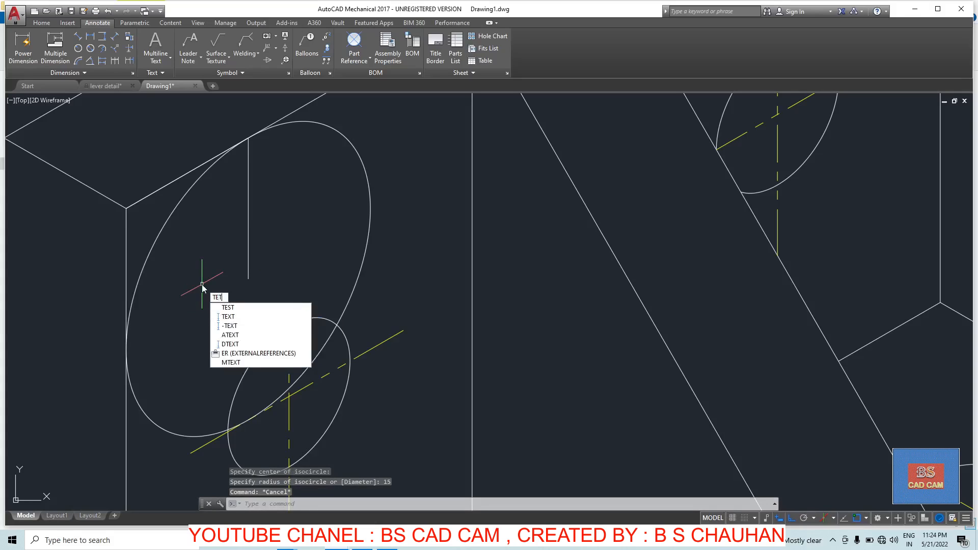
{"action": "type", "text": "tr"}
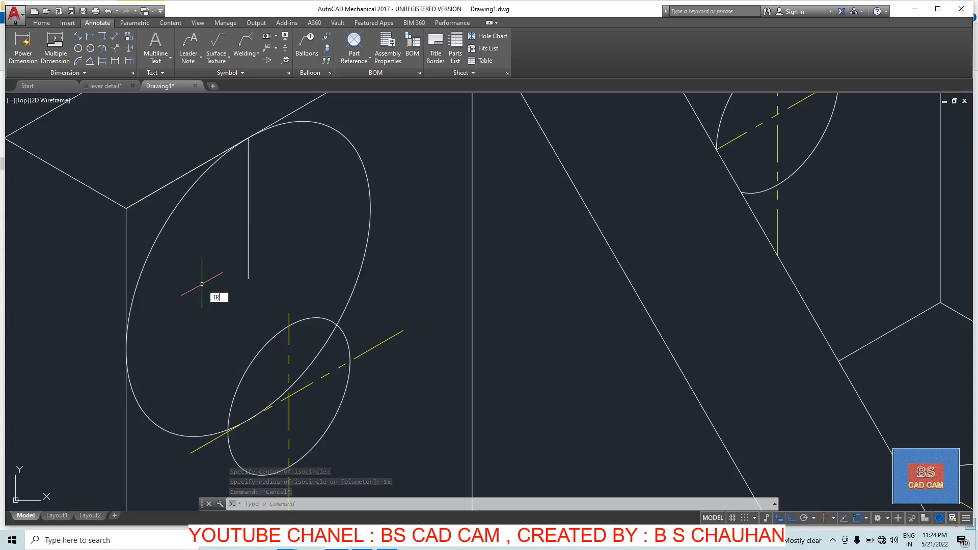
{"action": "key", "text": "Return"}
{"action": "key", "text": "Return"}
{"action": "left_click", "coordinate": [393, 157]}
{"action": "left_click", "coordinate": [375, 176]}
{"action": "left_click", "coordinate": [384, 164]}
{"action": "left_click", "coordinate": [345, 201]}
{"action": "scroll", "coordinate": [304, 344], "scroll_direction": "up", "scroll_amount": 3}
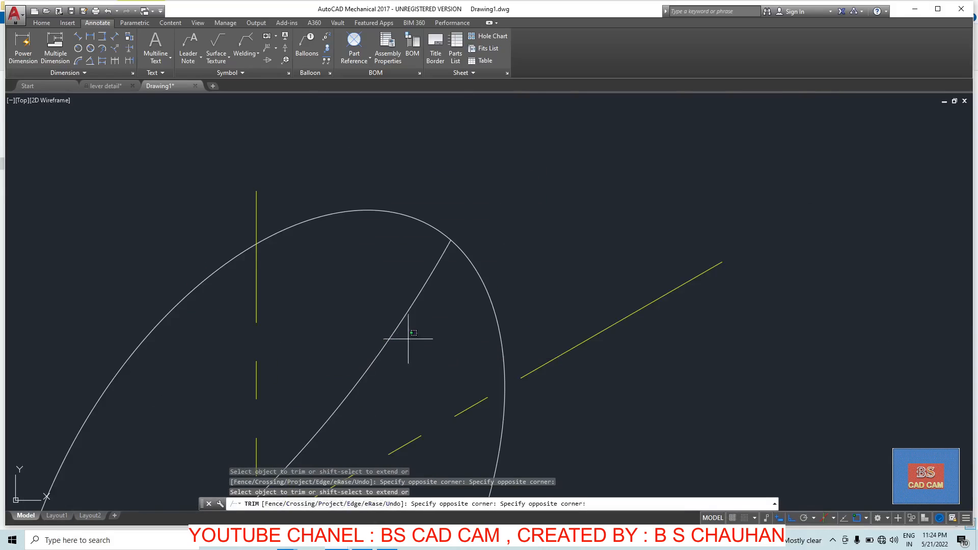
{"action": "scroll", "coordinate": [342, 379], "scroll_direction": "down", "scroll_amount": 5}
{"action": "scroll", "coordinate": [342, 380], "scroll_direction": "up", "scroll_amount": 8}
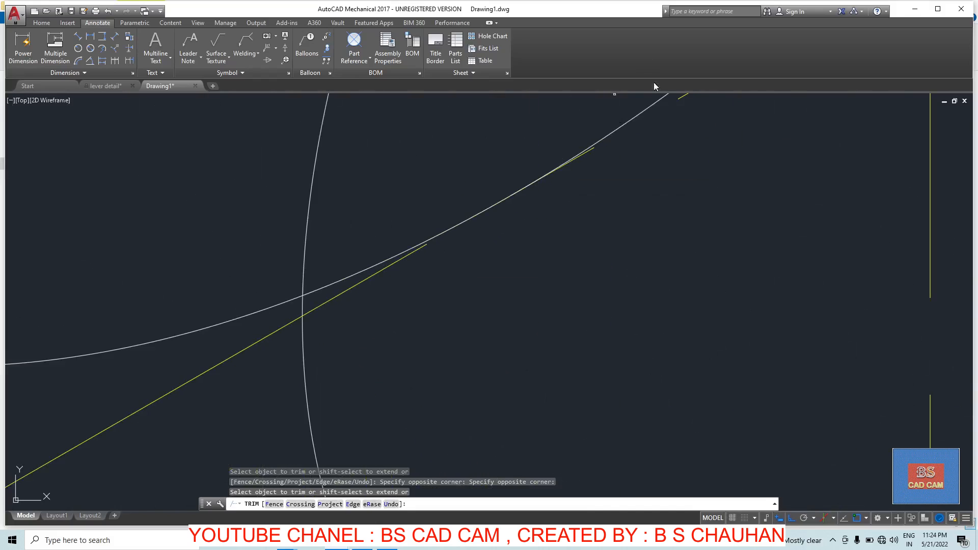
{"action": "left_click", "coordinate": [630, 134]}
{"action": "left_click", "coordinate": [617, 123]}
{"action": "scroll", "coordinate": [365, 212], "scroll_direction": "down", "scroll_amount": 8}
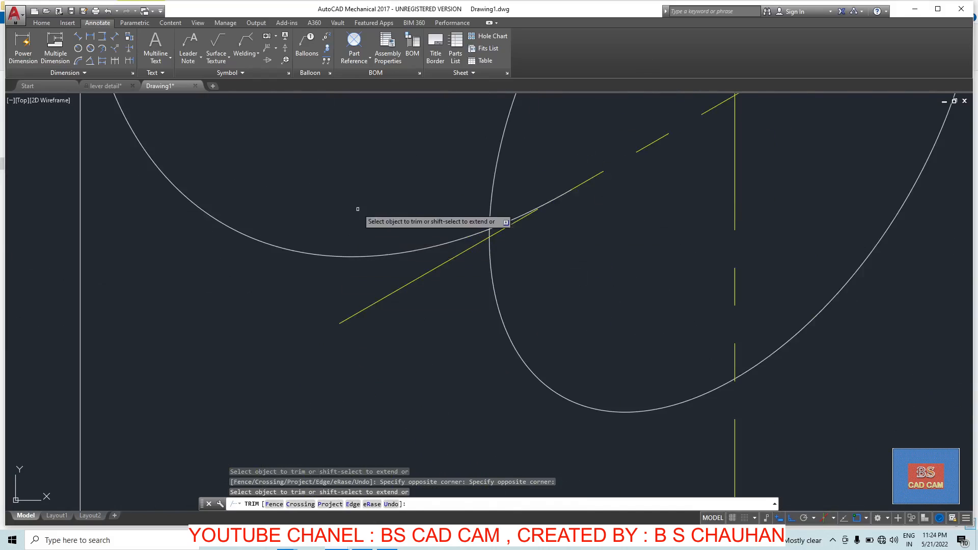
Step: Trim the front face's vertical edge where it extends above the corner arc
{"action": "scroll", "coordinate": [313, 191], "scroll_direction": "up", "scroll_amount": 2}
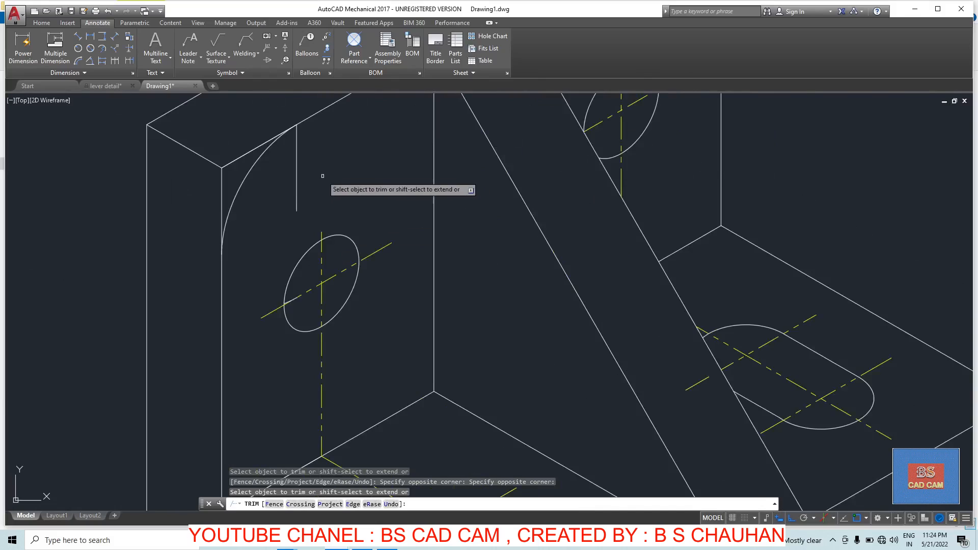
{"action": "scroll", "coordinate": [230, 173], "scroll_direction": "up", "scroll_amount": 5}
{"action": "left_click", "coordinate": [231, 173]}
{"action": "left_click", "coordinate": [174, 193]}
{"action": "left_click", "coordinate": [205, 119]}
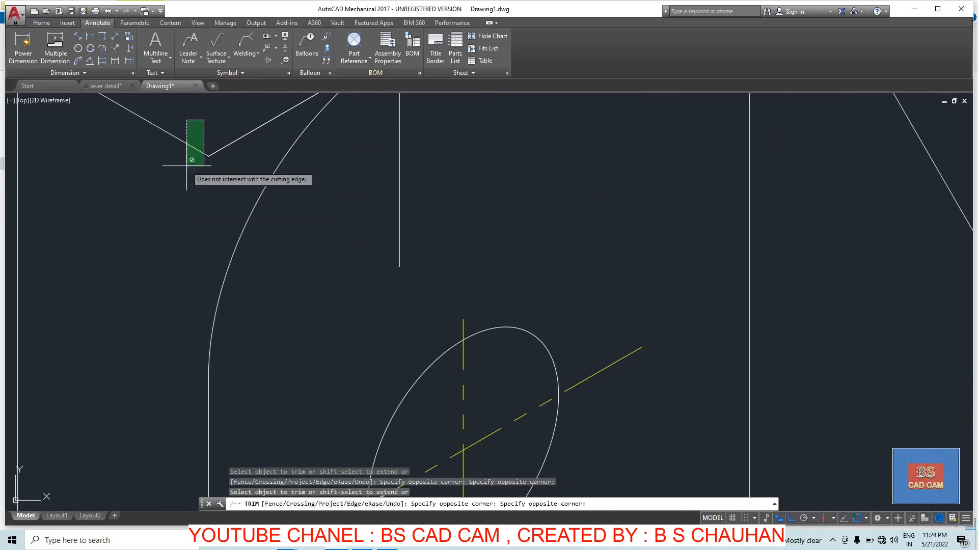
{"action": "left_click", "coordinate": [187, 165]}
{"action": "key", "text": "Escape"}
Step: Copy the corner arc from the front face's sharp corner to the matching outer corner across the wall's thickness
{"action": "left_click", "coordinate": [299, 201]}
{"action": "left_click", "coordinate": [210, 239]}
{"action": "type", "text": "CO"}
{"action": "key", "text": "Return"}
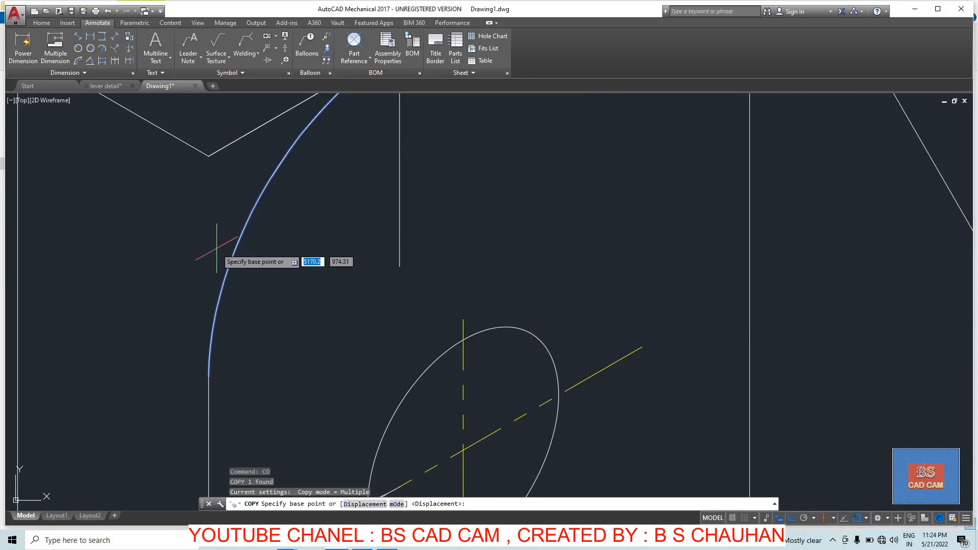
{"action": "scroll", "coordinate": [214, 214], "scroll_direction": "down", "scroll_amount": 2}
{"action": "left_click", "coordinate": [212, 211]}
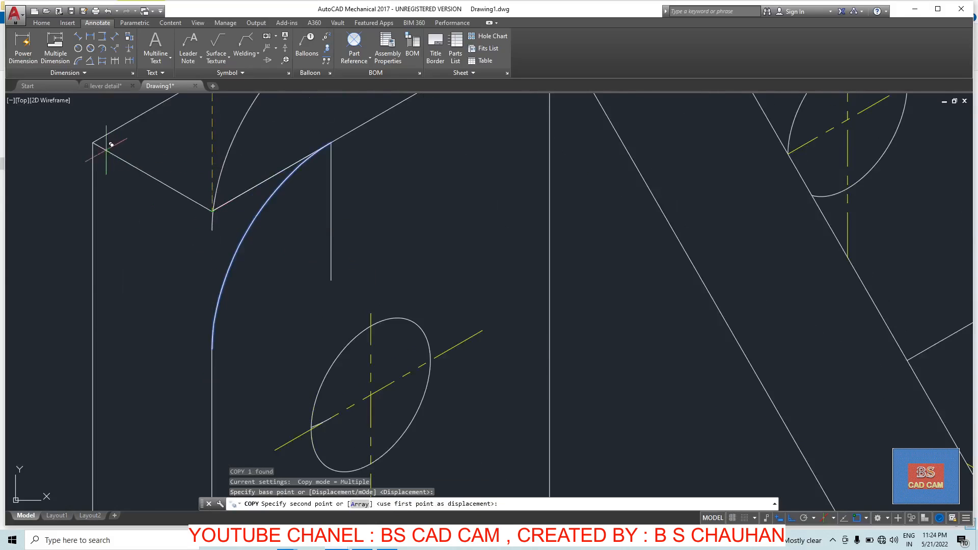
{"action": "left_click", "coordinate": [92, 142]}
{"action": "key", "text": "Escape"}
{"action": "scroll", "coordinate": [197, 192], "scroll_direction": "down", "scroll_amount": 2}
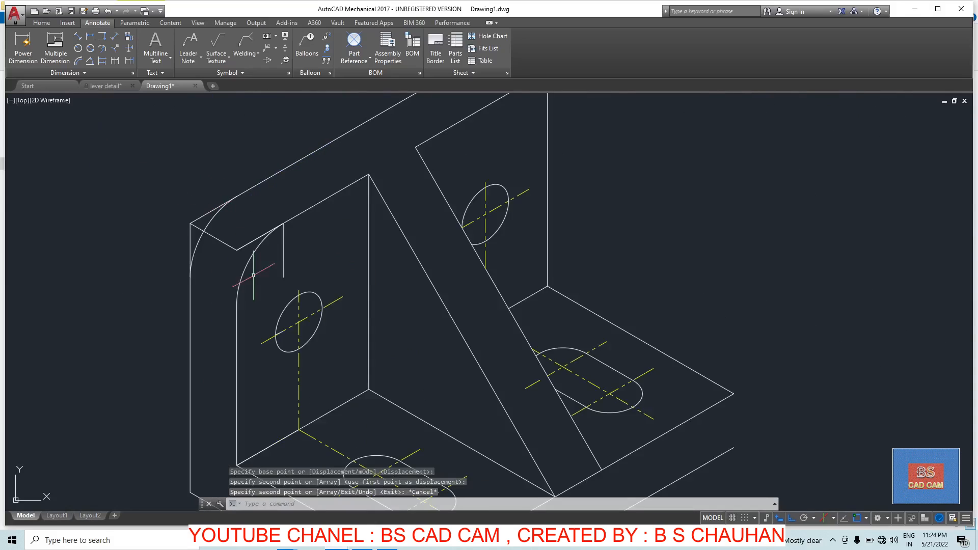
Step: Trim the outer wall edges and the short thickness edge beyond the copied corner arc
{"action": "scroll", "coordinate": [208, 219], "scroll_direction": "up", "scroll_amount": 1}
{"action": "type", "text": "TR"}
{"action": "key", "text": "Return"}
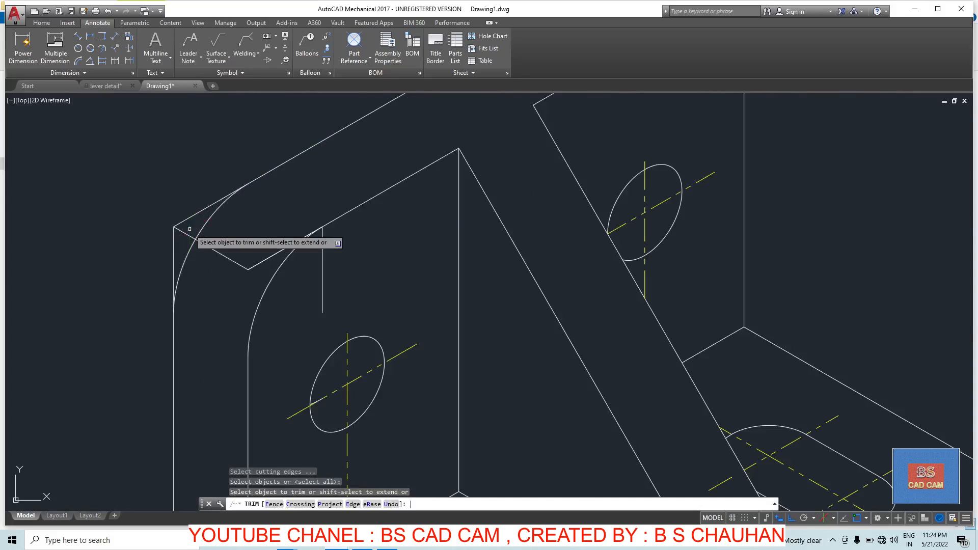
{"action": "scroll", "coordinate": [189, 229], "scroll_direction": "up", "scroll_amount": 2}
{"action": "key", "text": "Return"}
{"action": "left_click", "coordinate": [182, 193]}
{"action": "left_click", "coordinate": [154, 237]}
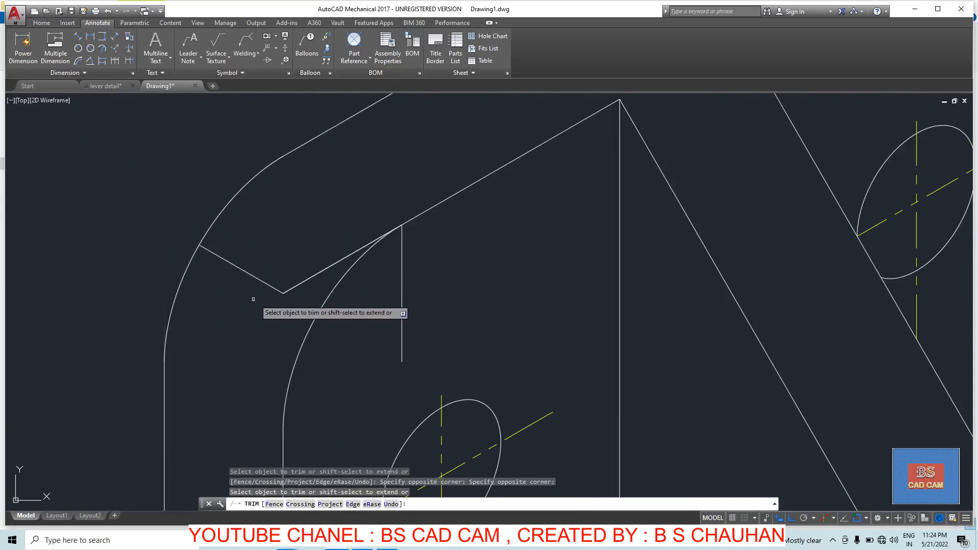
{"action": "key", "text": "Escape"}
Step: Erase the leftover short thickness edge, the vertical construction line and the line along the front face's upper edge
{"action": "left_click", "coordinate": [280, 245]}
{"action": "left_click", "coordinate": [219, 307]}
{"action": "key", "text": "Delete"}
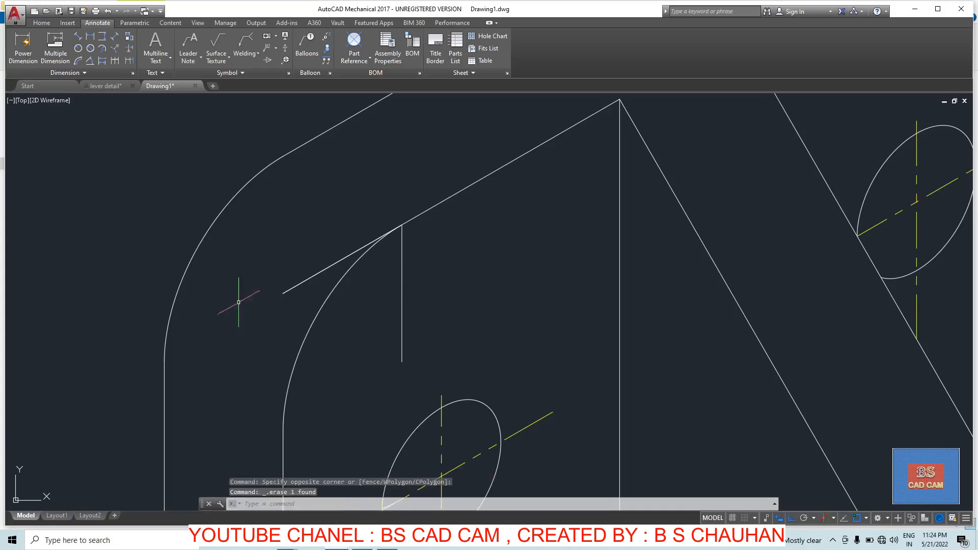
{"action": "left_click", "coordinate": [453, 270]}
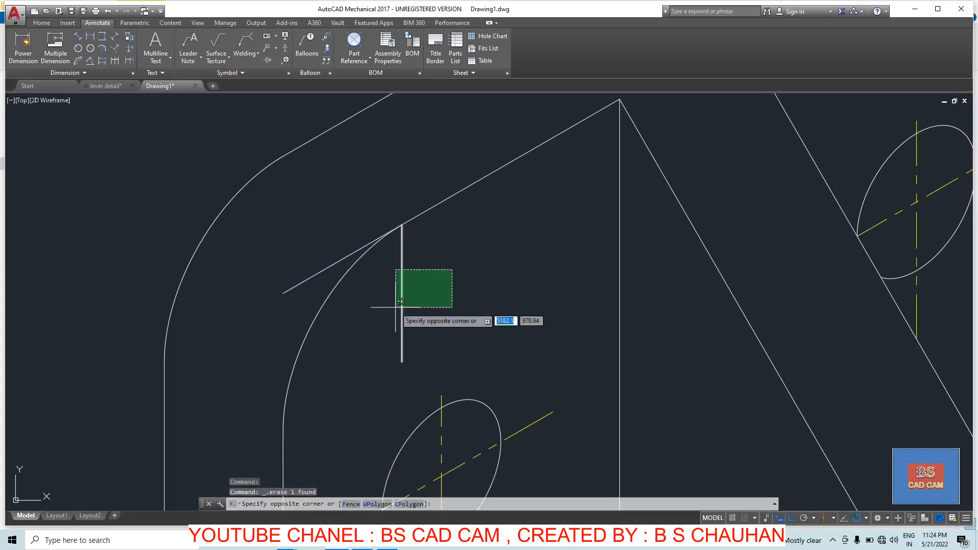
{"action": "left_click", "coordinate": [392, 305]}
{"action": "key", "text": "Delete"}
{"action": "key", "text": "Delete"}
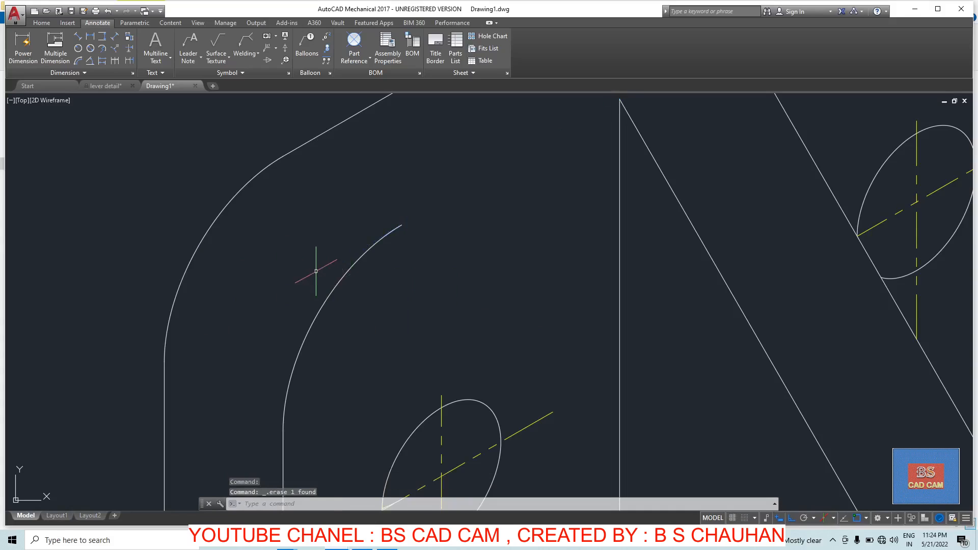
Step: Undo the last erase of the front face's upper edge and trim that edge's stub beyond the corner arc
{"action": "key", "text": "ctrl+z"}
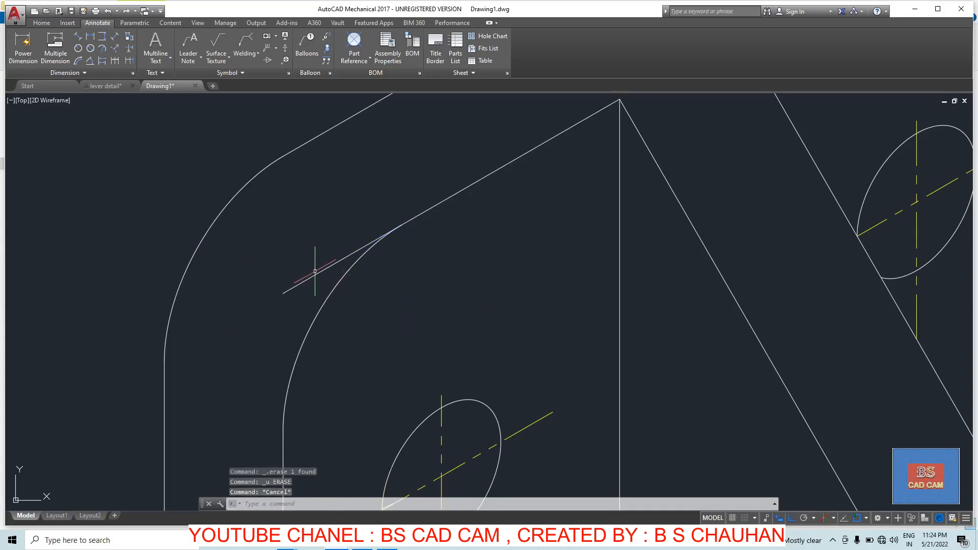
{"action": "type", "text": "r"}
{"action": "key", "text": "Return"}
{"action": "left_click", "coordinate": [315, 270]}
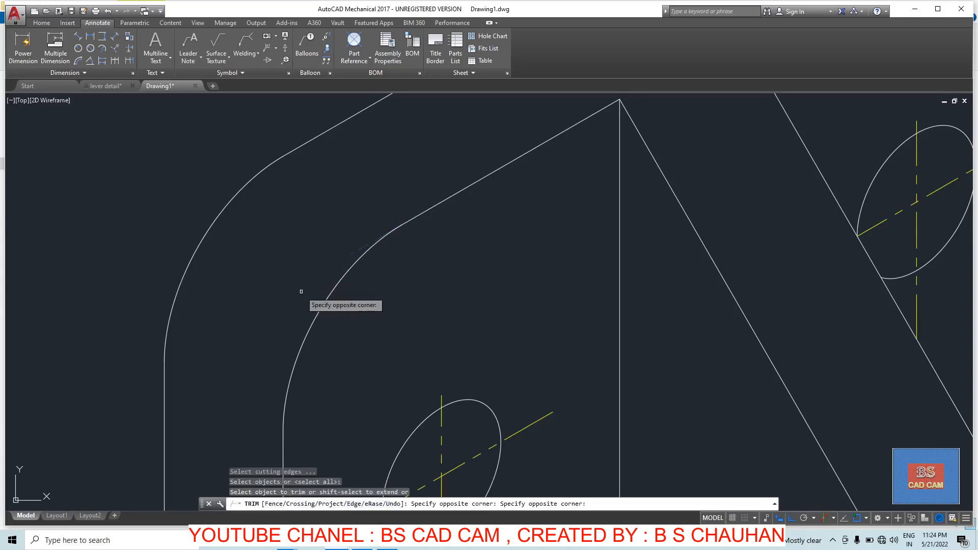
{"action": "left_click", "coordinate": [301, 291]}
Step: Draw construction lines from the base's near top corner: 15 units along the free edge, then 15 units back toward the wall
{"action": "scroll", "coordinate": [370, 220], "scroll_direction": "down", "scroll_amount": 6}
{"action": "middle_click_drag", "start_coordinate": [445, 356], "coordinate": [398, 359]}
{"action": "scroll", "coordinate": [398, 359], "scroll_direction": "up", "scroll_amount": 6}
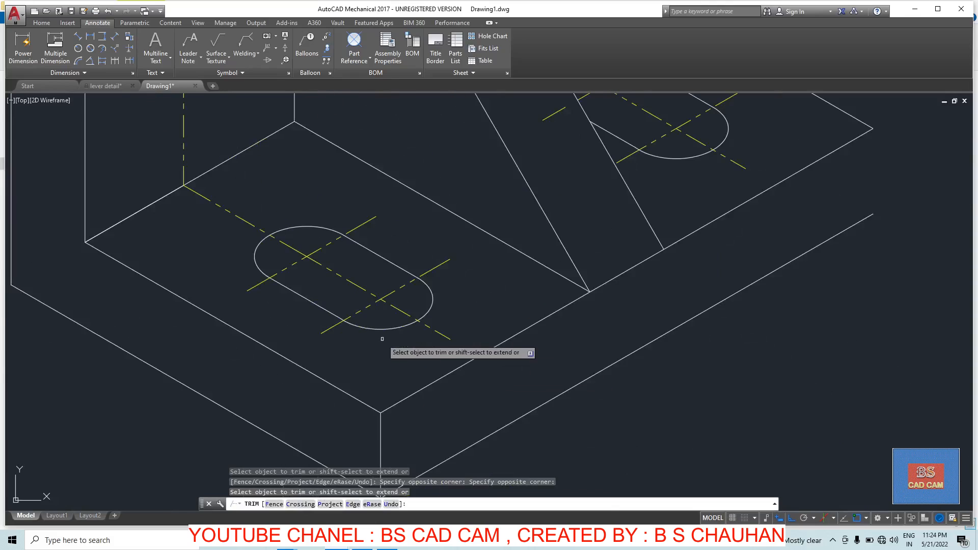
{"action": "key", "text": "Escape"}
{"action": "key", "text": "Escape"}
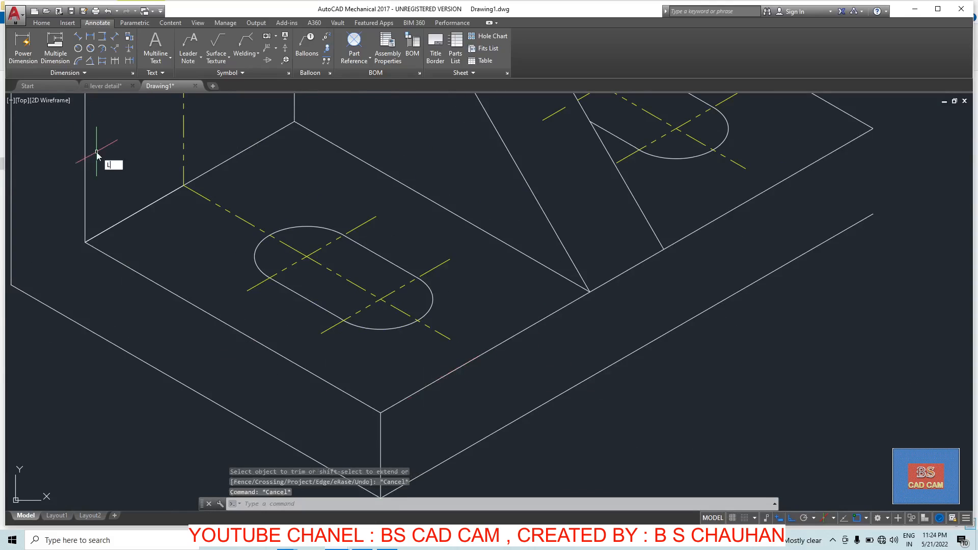
{"action": "type", "text": "L"}
{"action": "key", "text": "Return"}
{"action": "left_click", "coordinate": [381, 412]}
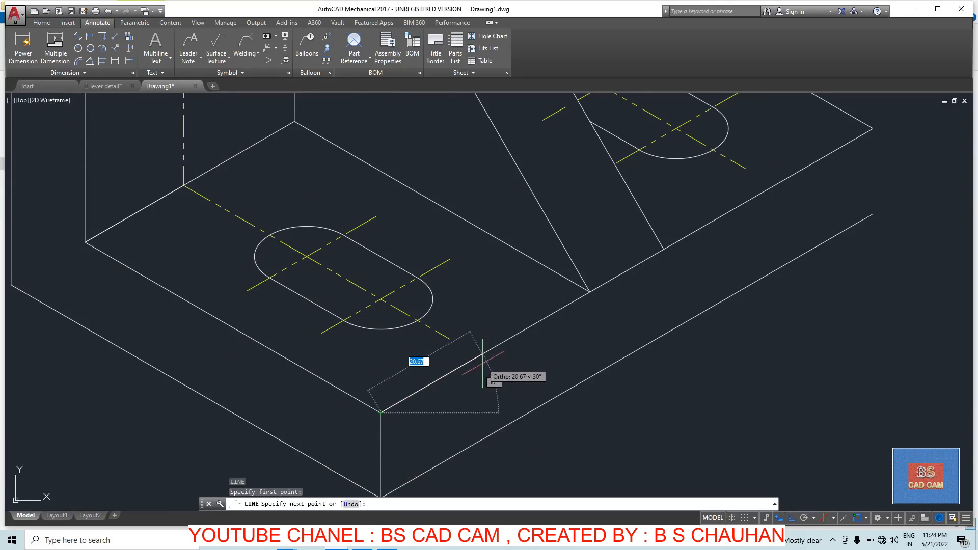
{"action": "key", "text": "Return"}
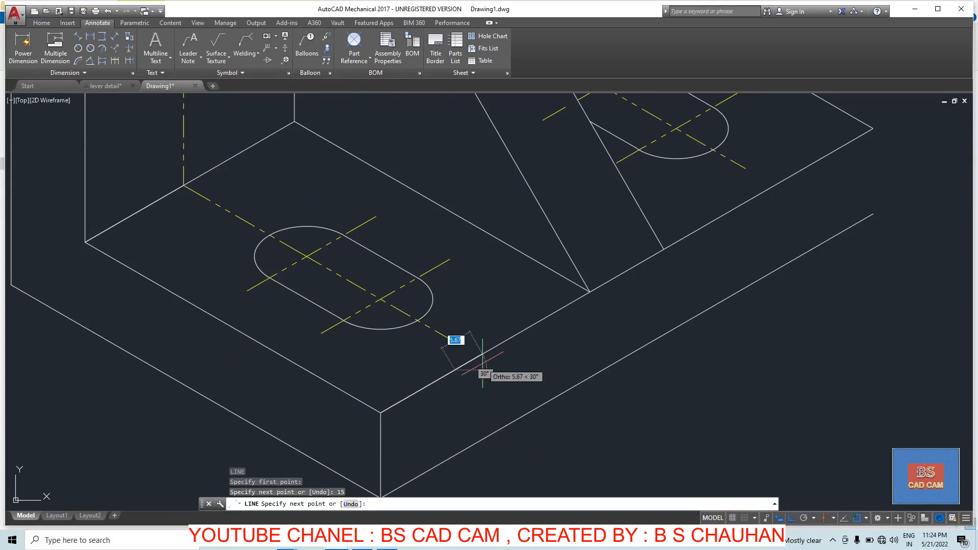
{"action": "key", "text": "F5"}
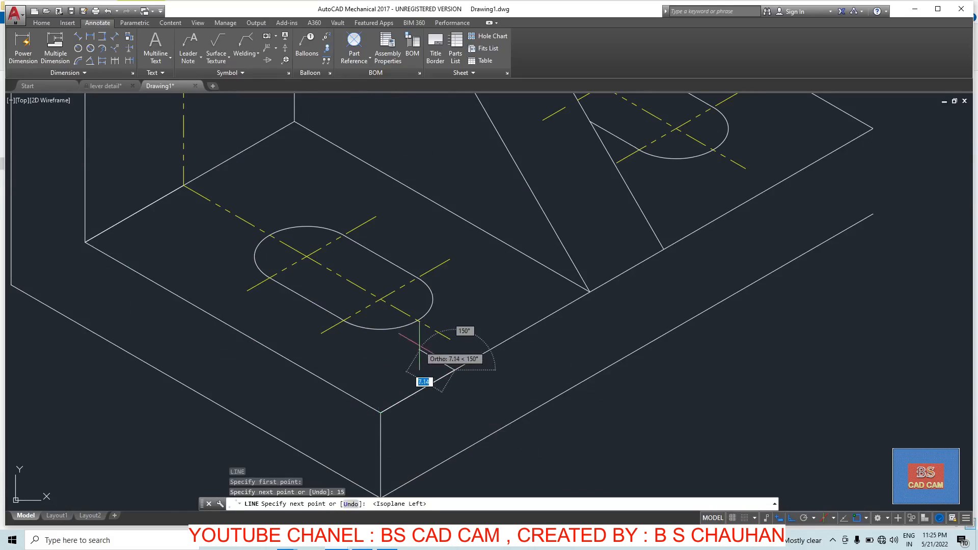
{"action": "type", "text": "15"}
{"action": "key", "text": "Return"}
{"action": "key", "text": "Escape"}
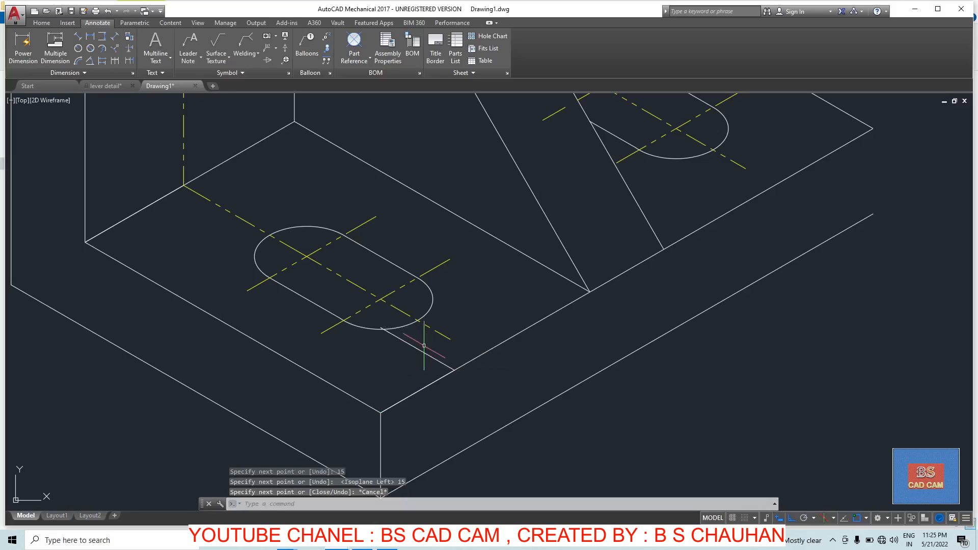
Step: Draw a radius-15 isocircle in the top isoplane, centred on the inner end of the construction lines at the base's near corner
{"action": "key", "text": "Return"}
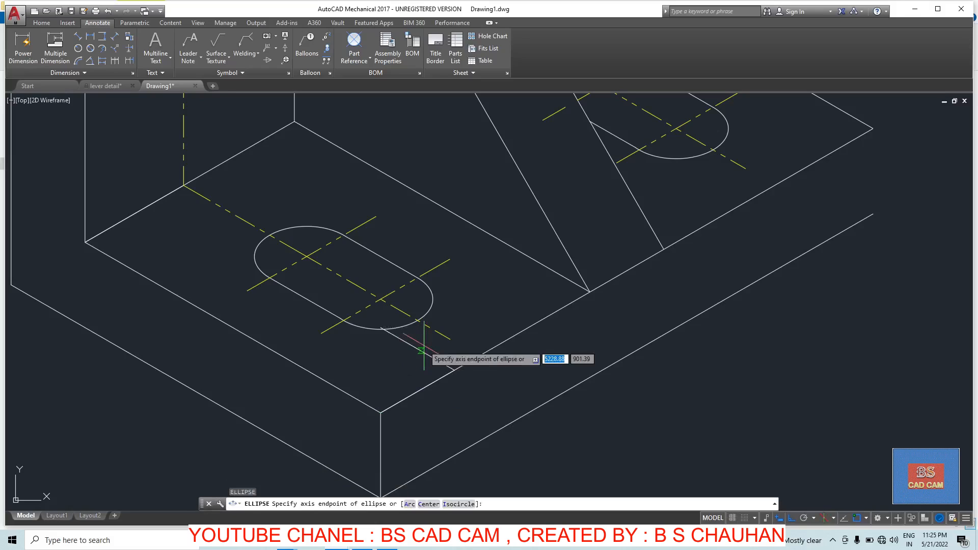
{"action": "type", "text": "I"}
{"action": "key", "text": "Return"}
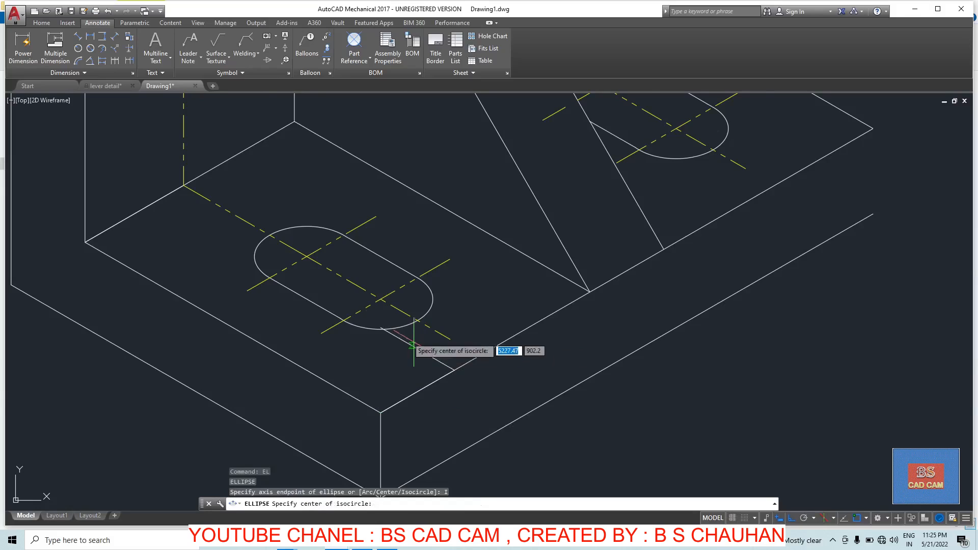
{"action": "scroll", "coordinate": [392, 336], "scroll_direction": "up", "scroll_amount": 4}
{"action": "left_click", "coordinate": [367, 337]}
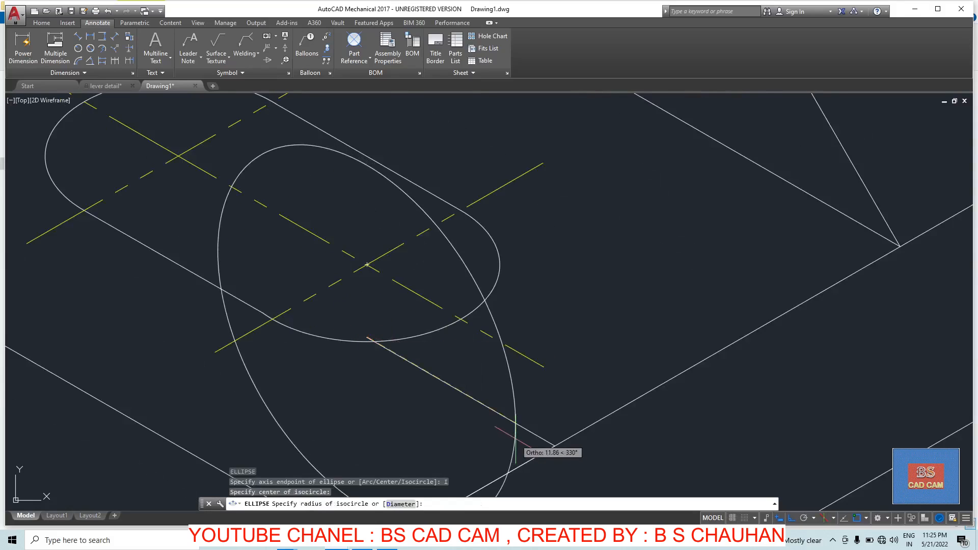
{"action": "key", "text": "F5"}
{"action": "type", "text": "15"}
{"action": "key", "text": "Return"}
{"action": "key", "text": "Escape"}
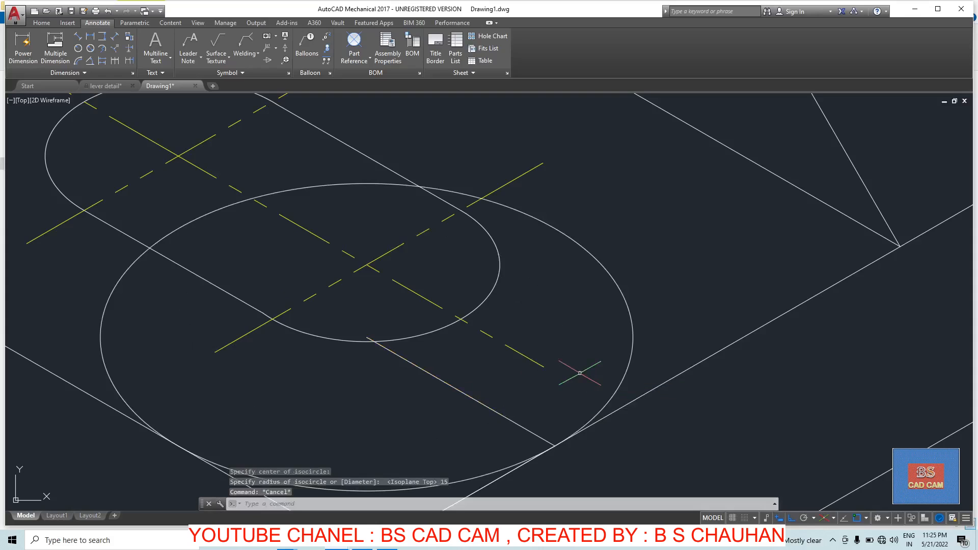
Step: Trim the radius-15 isocircle around the slot and centre lines down to the arc that rounds the base's near top corner
{"action": "key", "text": "Return"}
{"action": "key", "text": "Return"}
{"action": "left_click", "coordinate": [622, 267]}
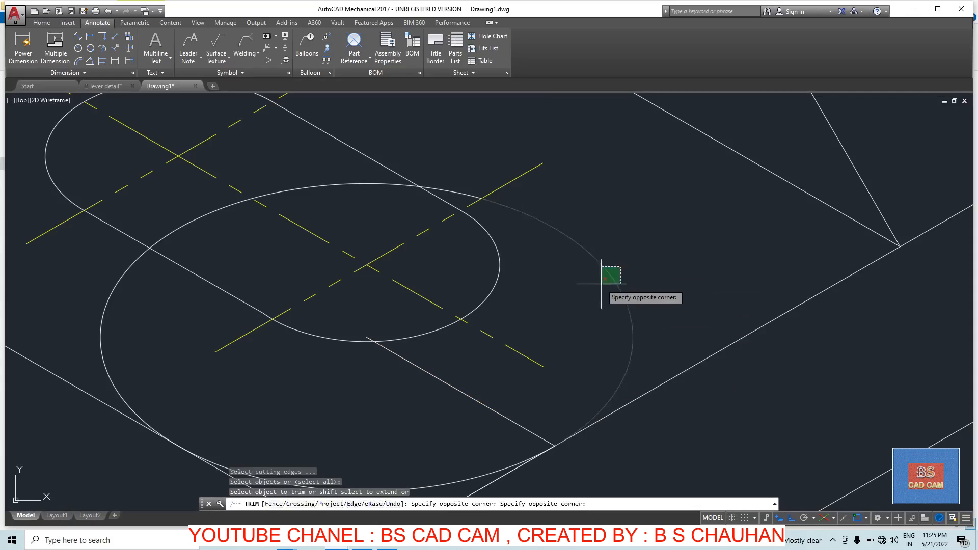
{"action": "left_click", "coordinate": [600, 283]}
{"action": "scroll", "coordinate": [399, 191], "scroll_direction": "up", "scroll_amount": 2}
{"action": "left_click", "coordinate": [490, 193]}
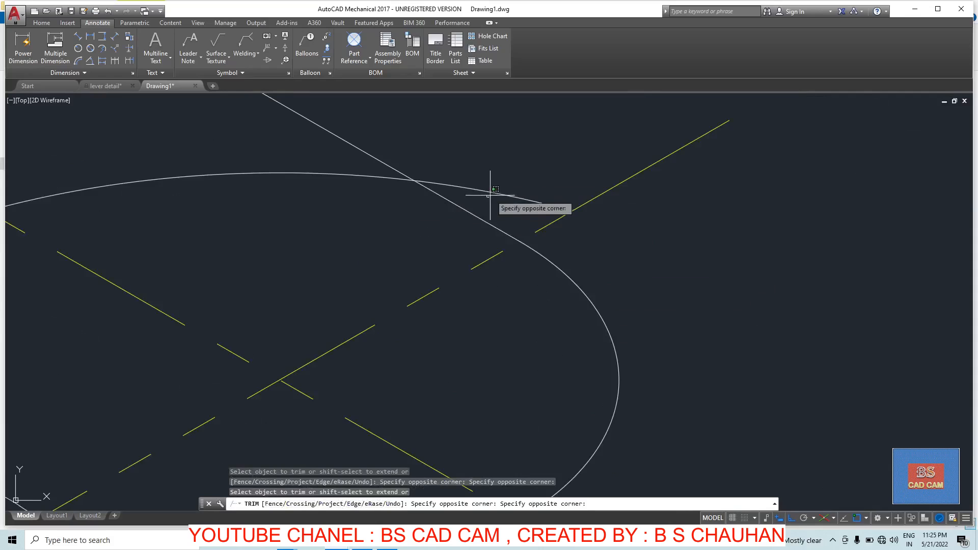
{"action": "left_click", "coordinate": [533, 189]}
{"action": "left_click", "coordinate": [327, 154]}
{"action": "left_click", "coordinate": [319, 192]}
{"action": "scroll", "coordinate": [328, 198], "scroll_direction": "down", "scroll_amount": 2}
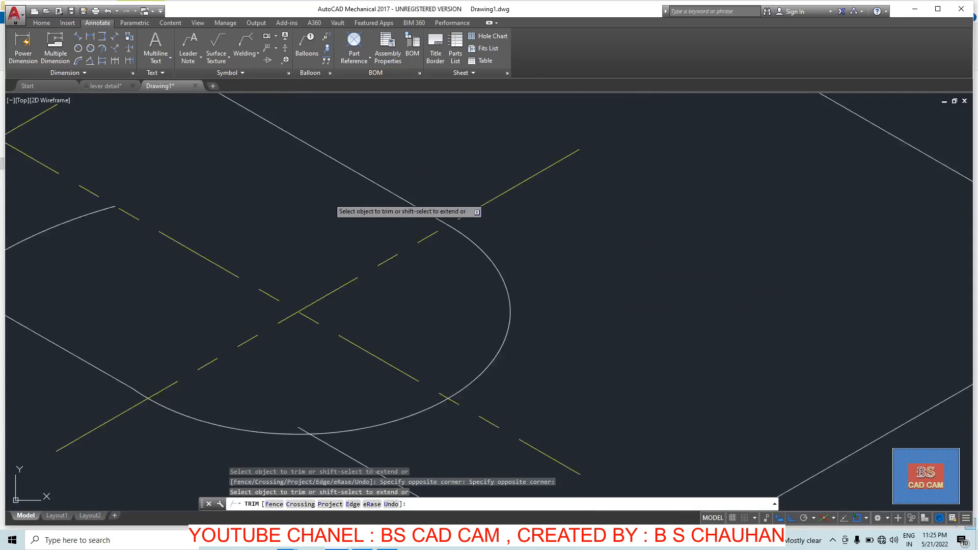
{"action": "scroll", "coordinate": [329, 198], "scroll_direction": "down", "scroll_amount": 3}
{"action": "scroll", "coordinate": [271, 218], "scroll_direction": "up", "scroll_amount": 2}
{"action": "left_click", "coordinate": [270, 212]}
{"action": "left_click", "coordinate": [231, 178]}
{"action": "left_click", "coordinate": [185, 288]}
{"action": "left_click", "coordinate": [141, 274]}
{"action": "scroll", "coordinate": [418, 407], "scroll_direction": "down", "scroll_amount": 2}
{"action": "scroll", "coordinate": [594, 323], "scroll_direction": "up", "scroll_amount": 2}
{"action": "scroll", "coordinate": [480, 309], "scroll_direction": "down", "scroll_amount": 2}
{"action": "scroll", "coordinate": [484, 340], "scroll_direction": "up", "scroll_amount": 2}
{"action": "key", "text": "Escape"}
Step: Copy the corner arc from the base's near top corner down to the bottom corner directly below it
{"action": "left_click", "coordinate": [497, 344]}
{"action": "left_click", "coordinate": [496, 346]}
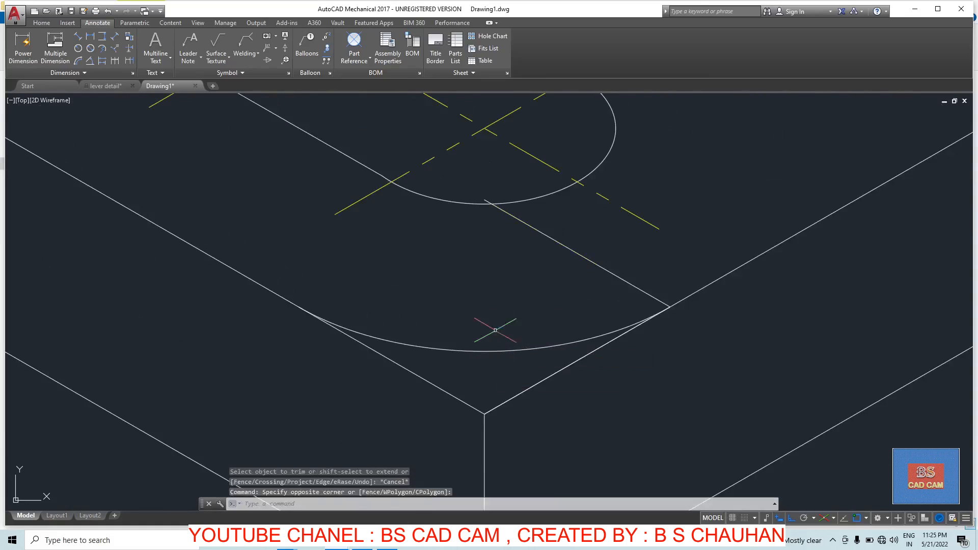
{"action": "left_click", "coordinate": [494, 330]}
{"action": "left_click", "coordinate": [478, 359]}
{"action": "type", "text": "co"}
{"action": "key", "text": "Return"}
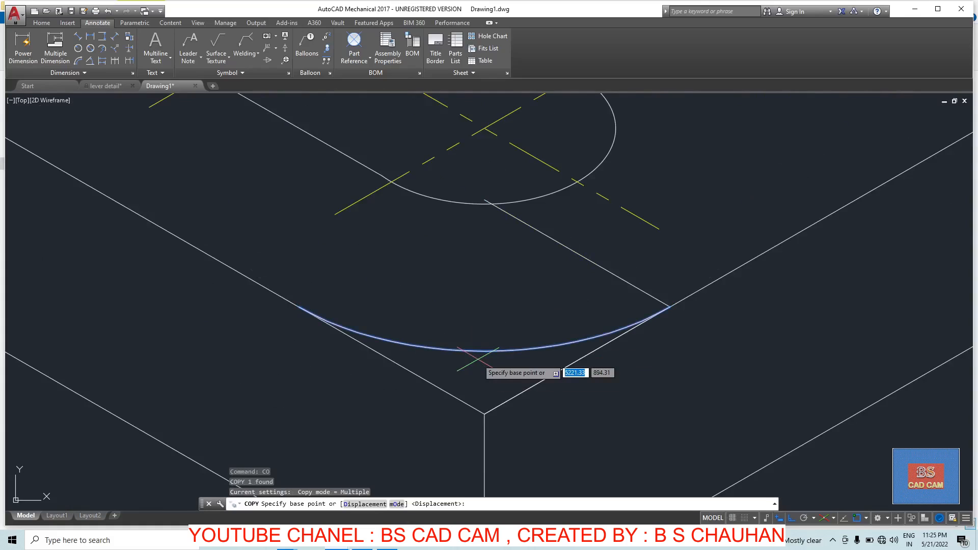
{"action": "scroll", "coordinate": [476, 354], "scroll_direction": "down", "scroll_amount": 3}
{"action": "left_click", "coordinate": [472, 342]}
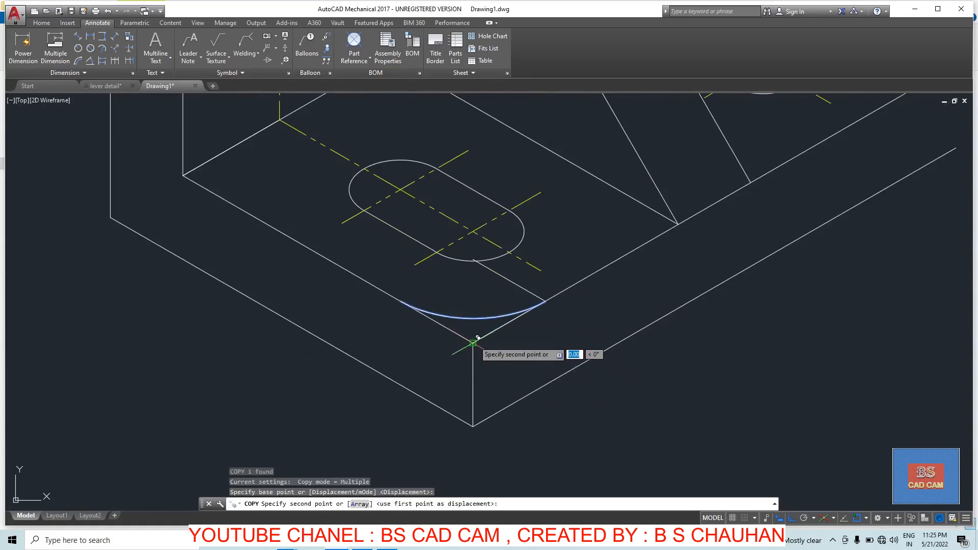
{"action": "left_click", "coordinate": [473, 426]}
{"action": "key", "text": "Escape"}
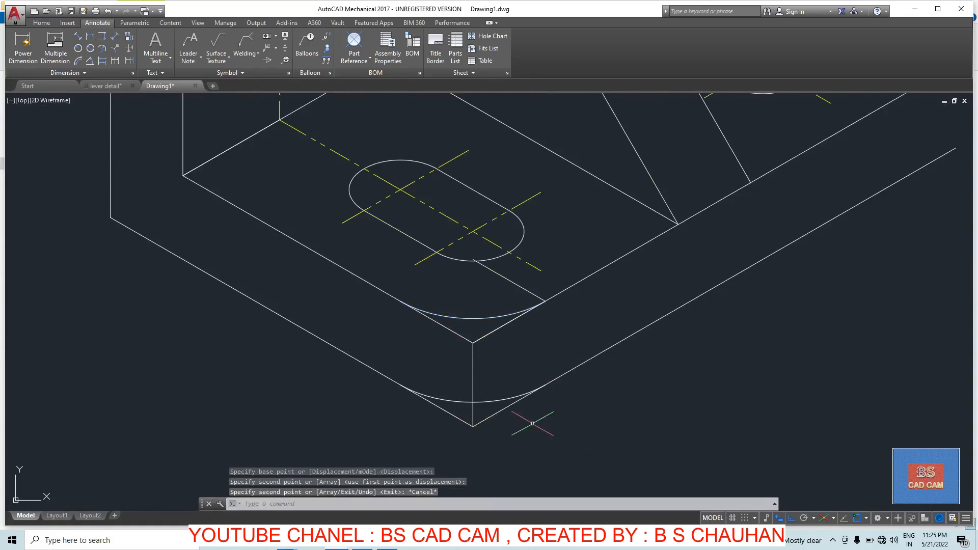
Step: Trim the bottom edges and the vertical edge's end beyond the lower arc, and the top edge beyond the upper arc
{"action": "key", "text": "Return"}
{"action": "key", "text": "Return"}
{"action": "scroll", "coordinate": [503, 403], "scroll_direction": "up", "scroll_amount": 4}
{"action": "left_click", "coordinate": [466, 413]}
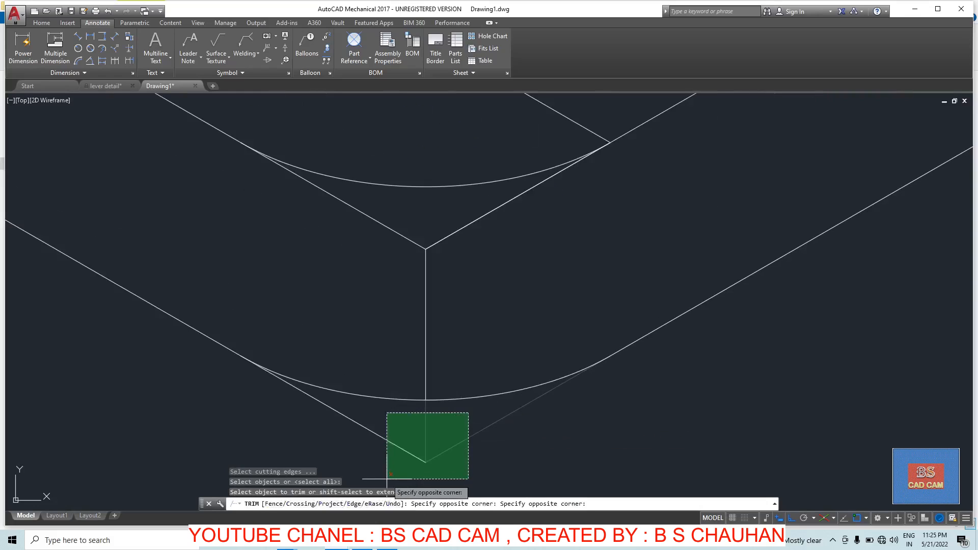
{"action": "left_click", "coordinate": [390, 477]}
{"action": "left_click", "coordinate": [449, 214]}
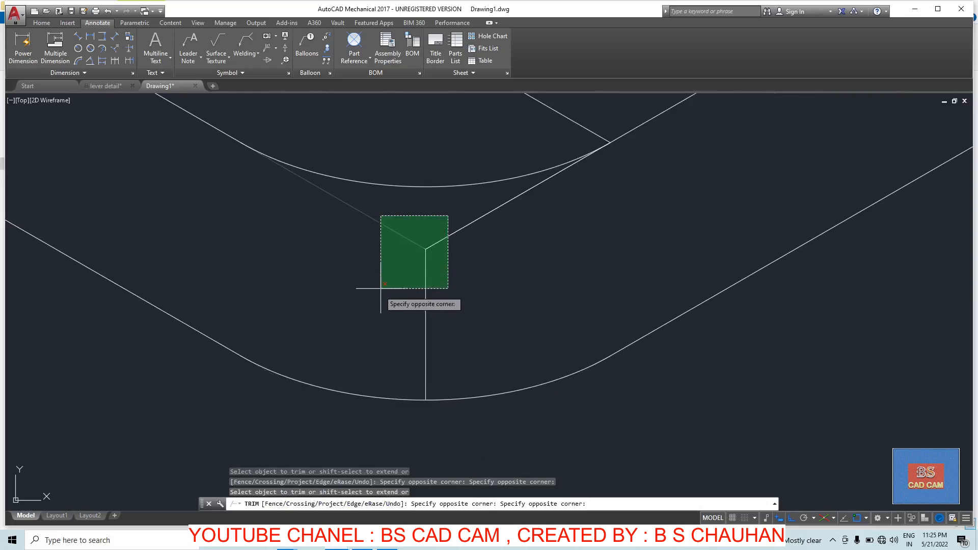
{"action": "left_click", "coordinate": [379, 288]}
{"action": "key", "text": "Escape"}
Step: Erase the near corner's vertical edge, the leftover line beyond the upper arc and the construction line running toward the wall
{"action": "left_click", "coordinate": [448, 306]}
{"action": "left_click", "coordinate": [380, 338]}
{"action": "key", "text": "Delete"}
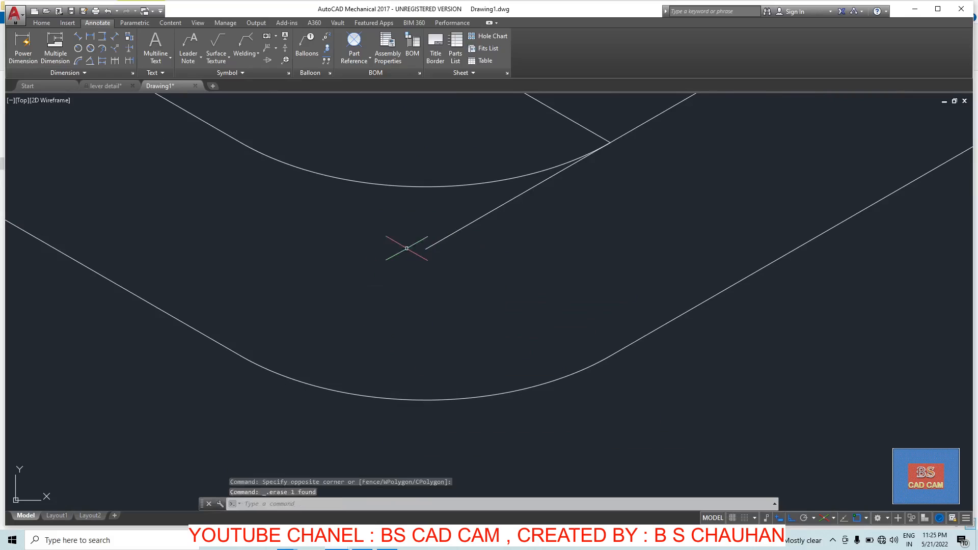
{"action": "left_click", "coordinate": [440, 237]}
{"action": "key", "text": "Delete"}
{"action": "left_click", "coordinate": [576, 103]}
{"action": "left_click", "coordinate": [551, 127]}
{"action": "key", "text": "Delete"}
Step: Draw a 15-unit construction line from the base's far top corner along the free edge toward the rib
{"action": "scroll", "coordinate": [563, 130], "scroll_direction": "down", "scroll_amount": 6}
{"action": "mouse_move", "coordinate": [656, 146]}
{"action": "middle_mouse_down"}
{"action": "mouse_move", "coordinate": [602, 181]}
{"action": "mouse_move", "coordinate": [414, 359]}
{"action": "mouse_move", "coordinate": [433, 357]}
{"action": "middle_mouse_up"}
{"action": "scroll", "coordinate": [520, 248], "scroll_direction": "up", "scroll_amount": 4}
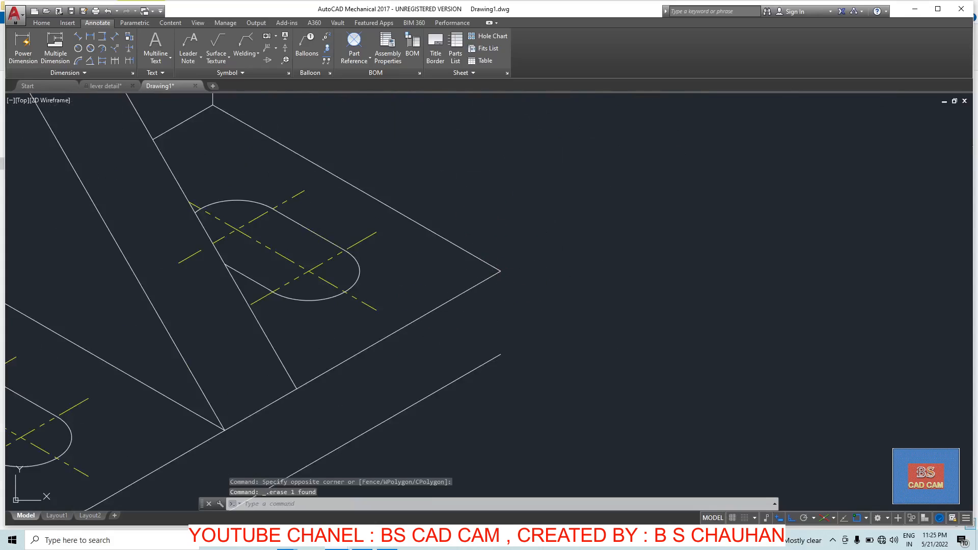
{"action": "key", "text": "Escape"}
{"action": "key", "text": "Return"}
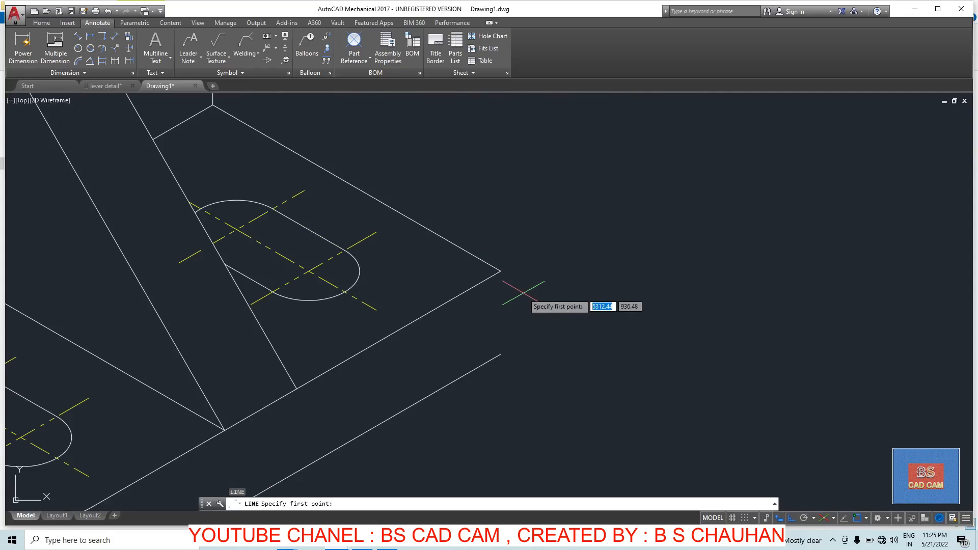
{"action": "left_click", "coordinate": [500, 270]}
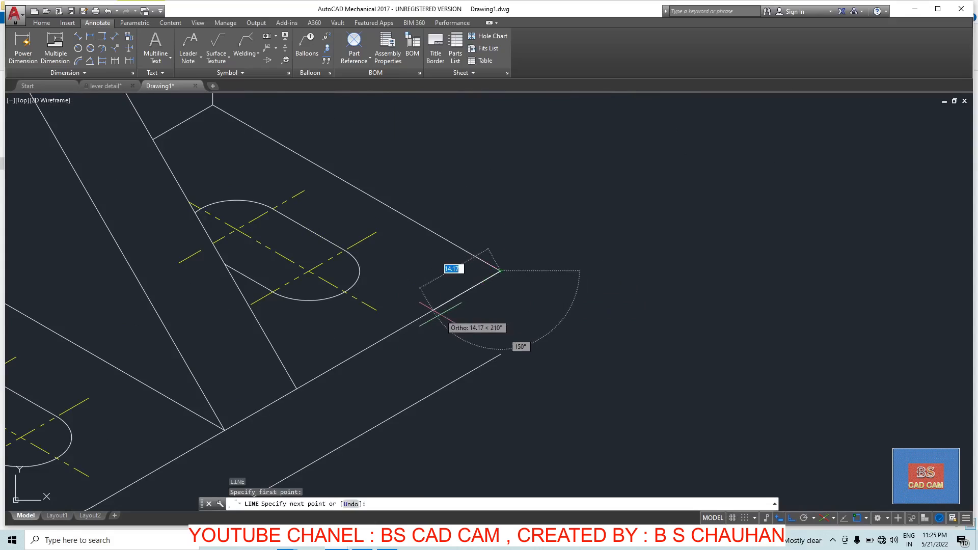
{"action": "type", "text": "15"}
{"action": "key", "text": "Return"}
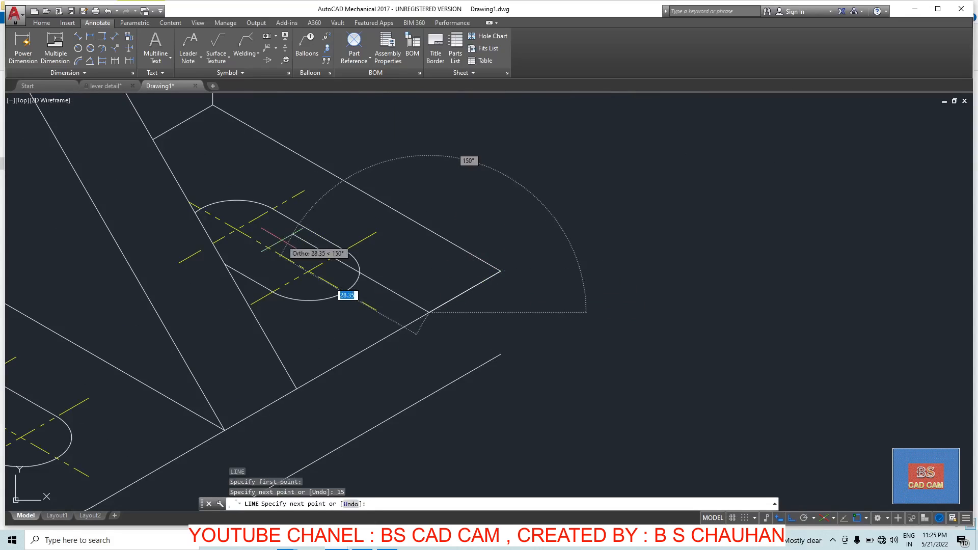
Step: Add a 15-unit construction segment at 150° from the base plate's front edge to locate the corner radius centre
{"action": "type", "text": "15"}
{"action": "key", "text": "Return"}
{"action": "key", "text": "Escape"}
Step: Draw an isocircle of radius 15 centred on the inner end of the construction line
{"action": "type", "text": "EL"}
{"action": "key", "text": "Return"}
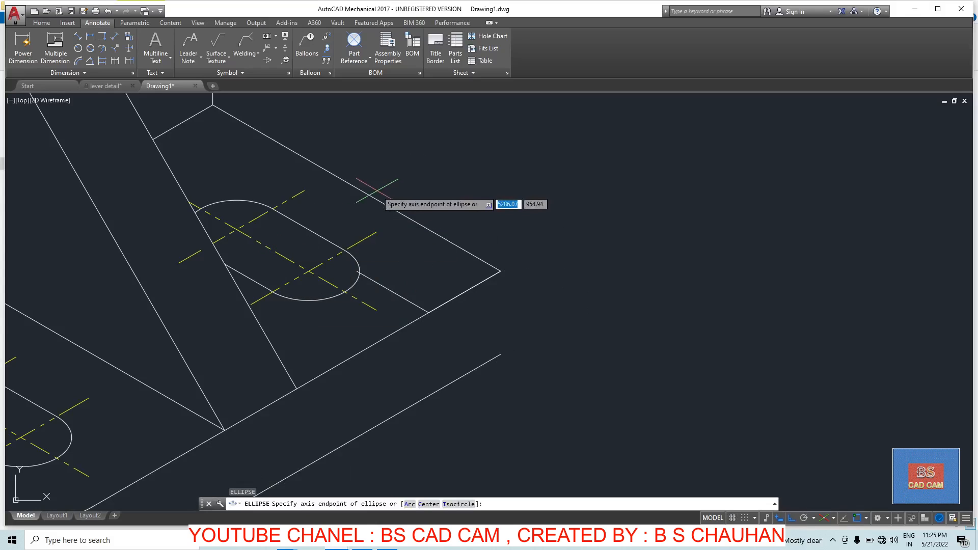
{"action": "type", "text": "I"}
{"action": "key", "text": "Return"}
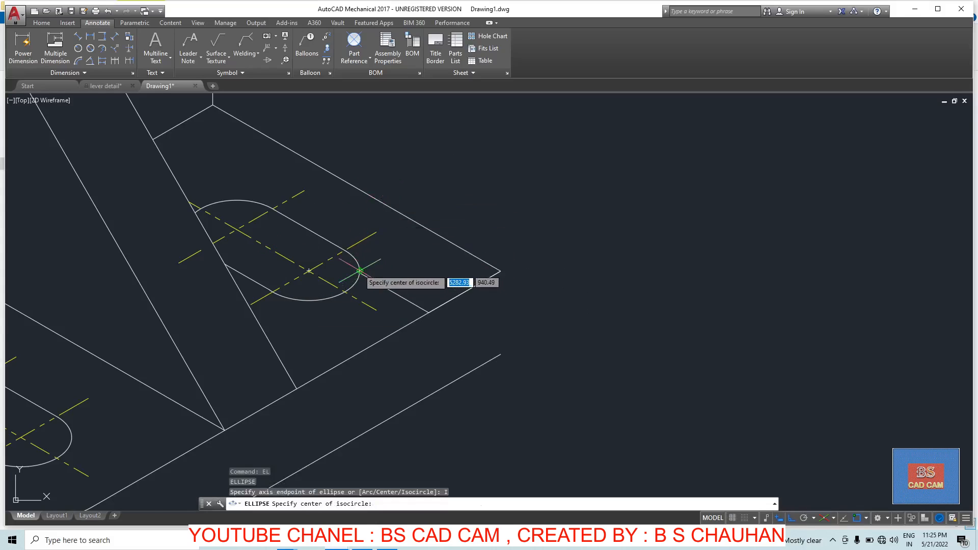
{"action": "scroll", "coordinate": [356, 271], "scroll_direction": "up", "scroll_amount": 4}
{"action": "left_click", "coordinate": [342, 268]}
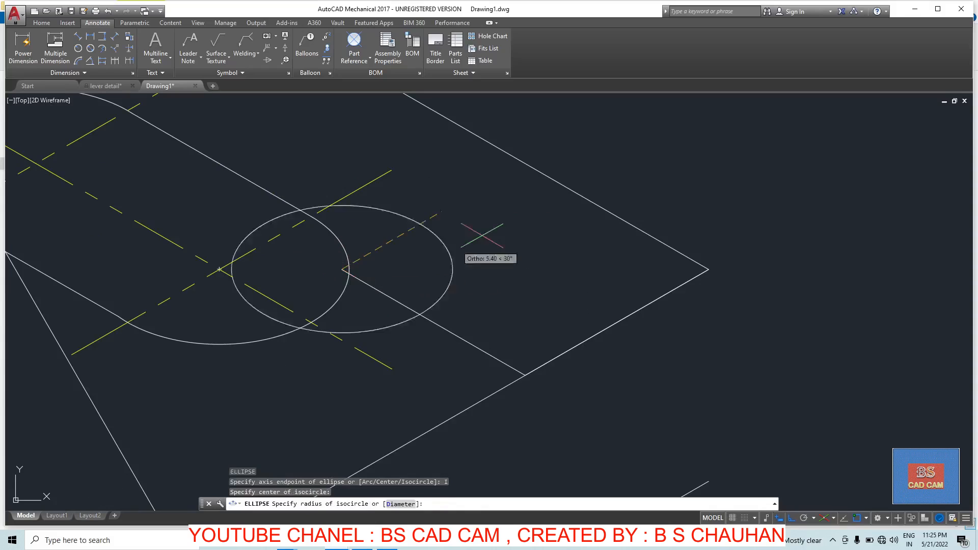
{"action": "type", "text": "15"}
{"action": "key", "text": "Return"}
{"action": "key", "text": "Escape"}
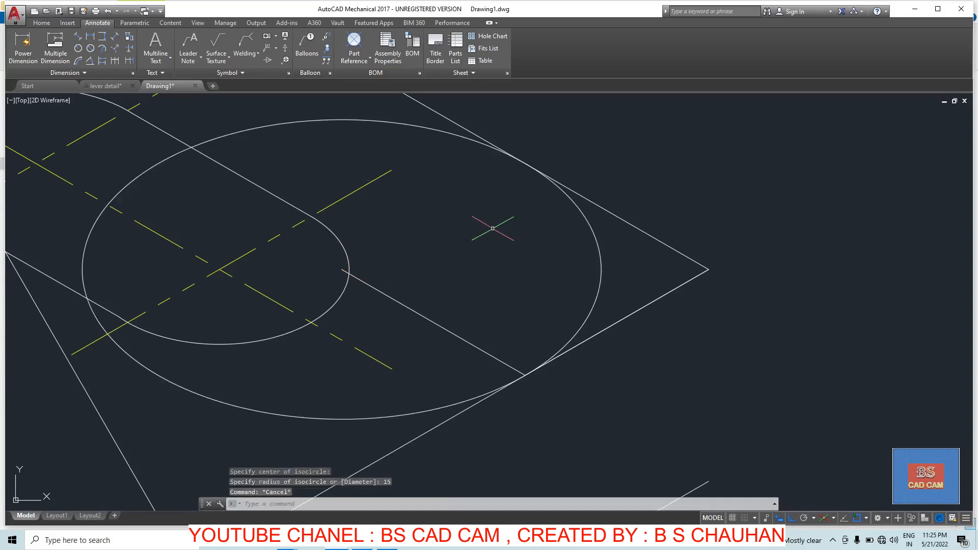
Step: Trim the large isocircle so only the rounding arc at the base plate's outer corner is left
{"action": "type", "text": "tr"}
{"action": "key", "text": "Return"}
{"action": "key", "text": "Return"}
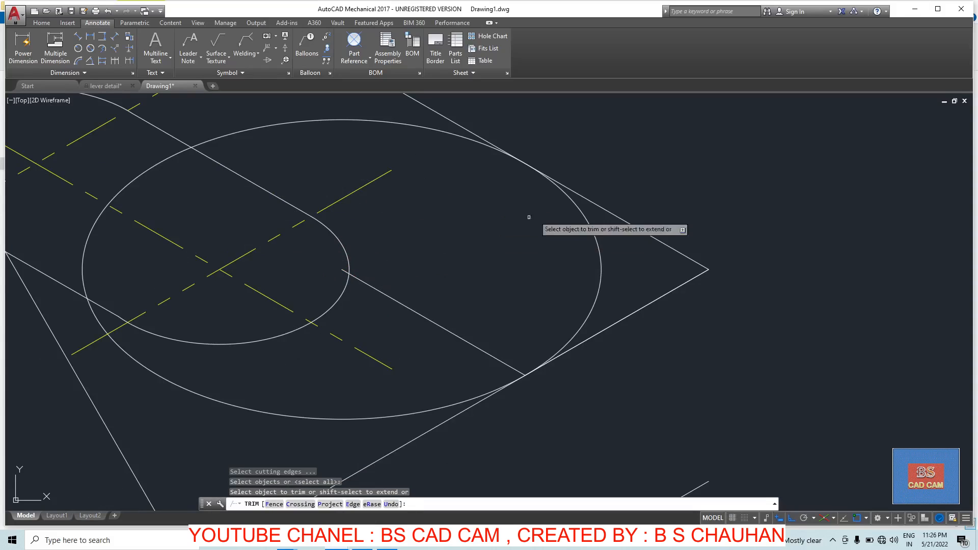
{"action": "left_click", "coordinate": [402, 115]}
{"action": "left_click", "coordinate": [400, 115]}
{"action": "left_click", "coordinate": [400, 117]}
{"action": "left_click", "coordinate": [388, 127]}
{"action": "left_click", "coordinate": [159, 184]}
{"action": "left_click", "coordinate": [132, 170]}
{"action": "left_click", "coordinate": [116, 242]}
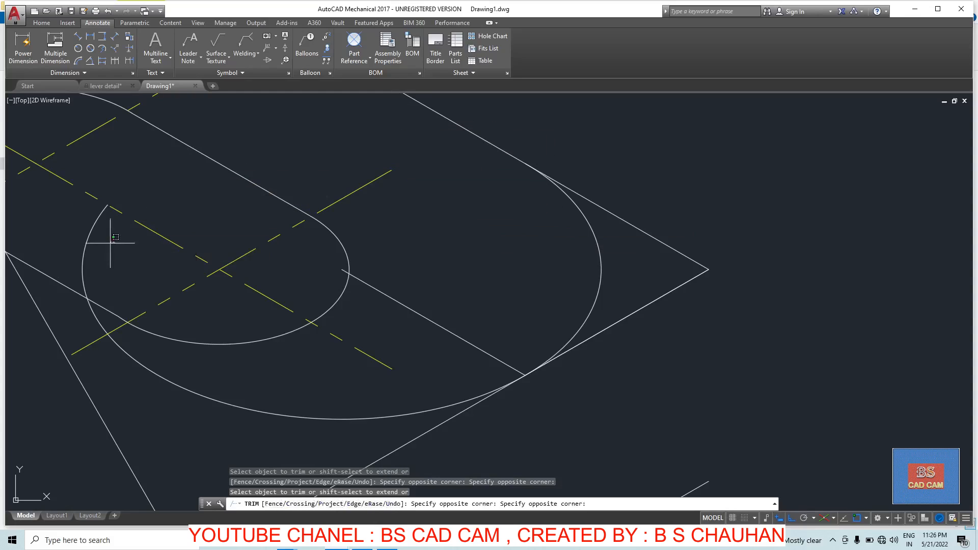
{"action": "left_click", "coordinate": [58, 252]}
{"action": "scroll", "coordinate": [91, 328], "scroll_direction": "up", "scroll_amount": 5}
{"action": "left_click", "coordinate": [133, 297]}
{"action": "left_click", "coordinate": [96, 321]}
{"action": "scroll", "coordinate": [103, 318], "scroll_direction": "down", "scroll_amount": 5}
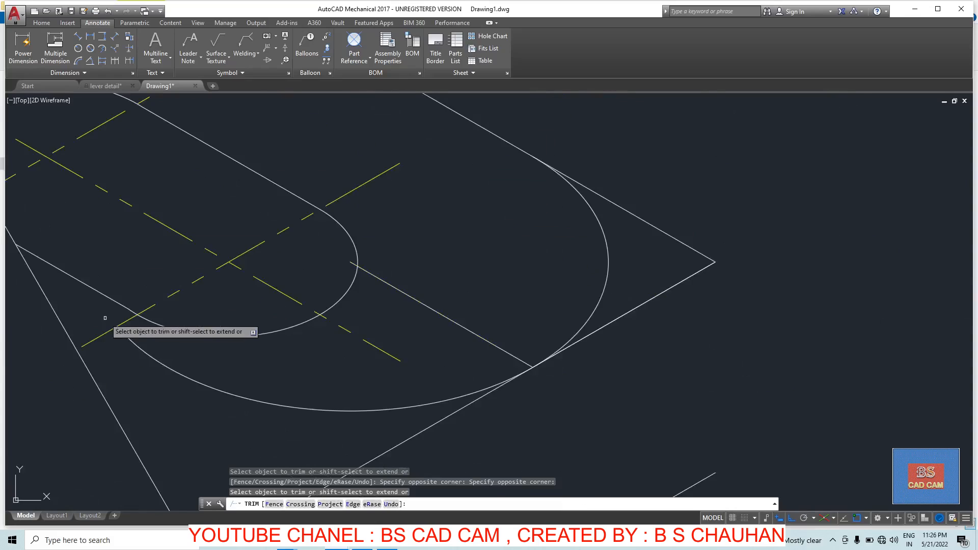
{"action": "scroll", "coordinate": [540, 364], "scroll_direction": "down", "scroll_amount": 3}
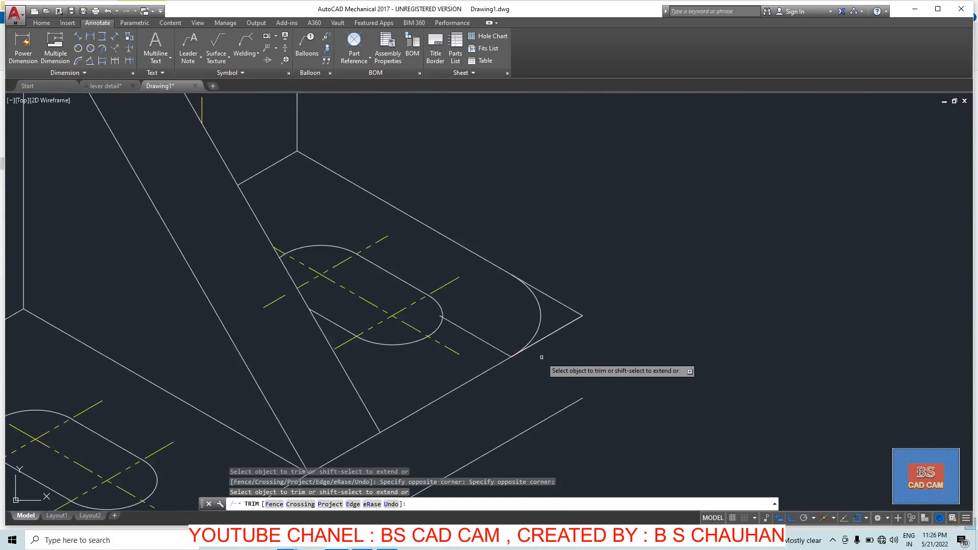
{"action": "scroll", "coordinate": [540, 260], "scroll_direction": "up", "scroll_amount": 3}
{"action": "key", "text": "Escape"}
{"action": "left_click_drag", "start_coordinate": [541, 261], "coordinate": [507, 275]}
{"action": "type", "text": "XCO"}
{"action": "key", "text": "Return"}
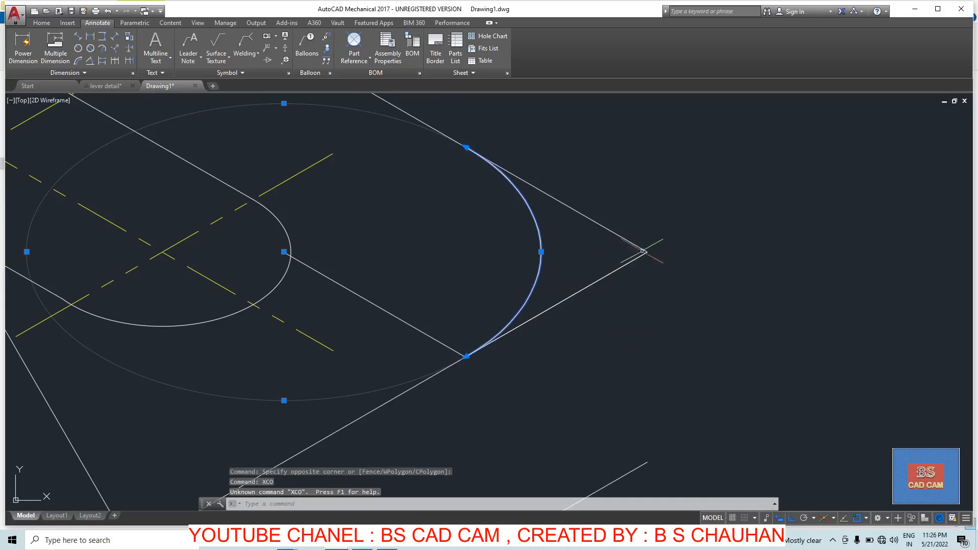
{"action": "key", "text": "Escape"}
{"action": "key", "text": "Escape"}
Step: Copy the corner arc from the base plate's upper corner point to the endpoint of its lower edge
{"action": "left_click_drag", "start_coordinate": [563, 255], "coordinate": [517, 272]}
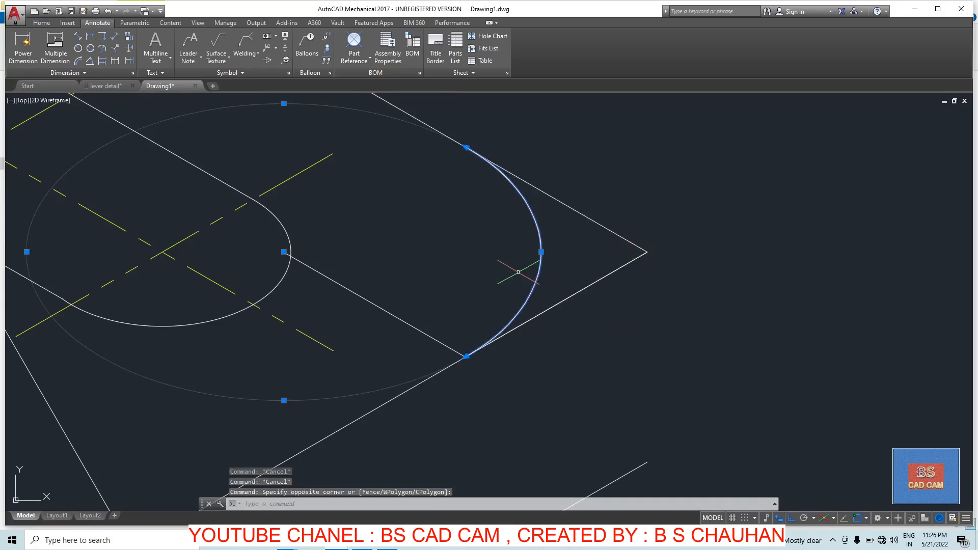
{"action": "key", "text": "Return"}
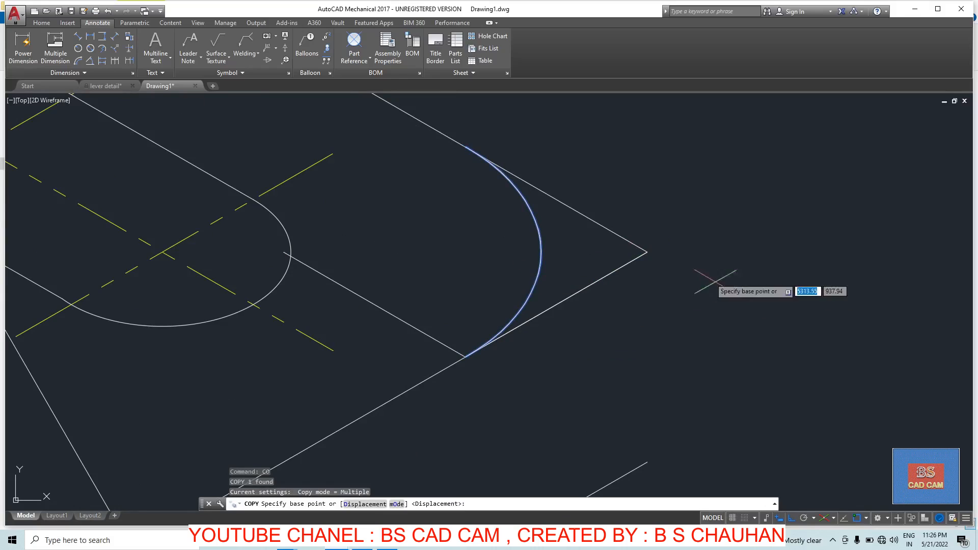
{"action": "left_click", "coordinate": [647, 252]}
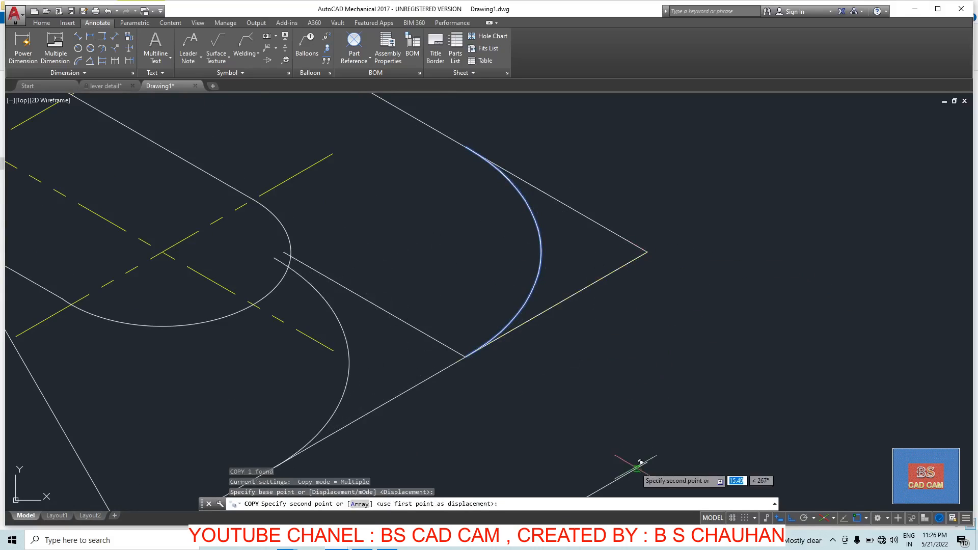
{"action": "key", "text": "Escape"}
{"action": "key", "text": "Escape"}
{"action": "scroll", "coordinate": [695, 305], "scroll_direction": "down", "scroll_amount": 3}
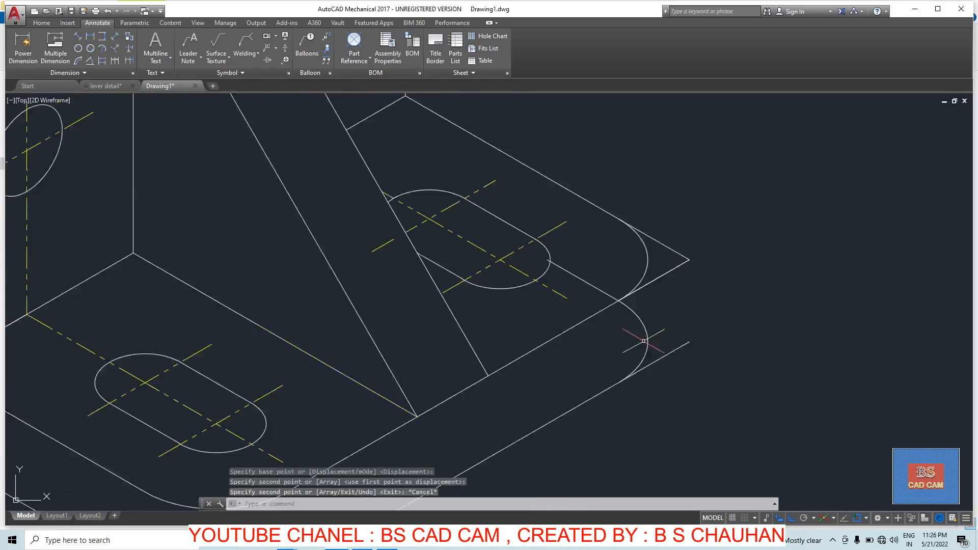
Step: Trim the upper and lower base plate edges that extend beyond the two rounding arcs
{"action": "type", "text": "R"}
{"action": "key", "text": "Return"}
{"action": "left_click", "coordinate": [733, 319]}
{"action": "left_click", "coordinate": [681, 404]}
{"action": "left_click", "coordinate": [731, 181]}
{"action": "left_click", "coordinate": [682, 273]}
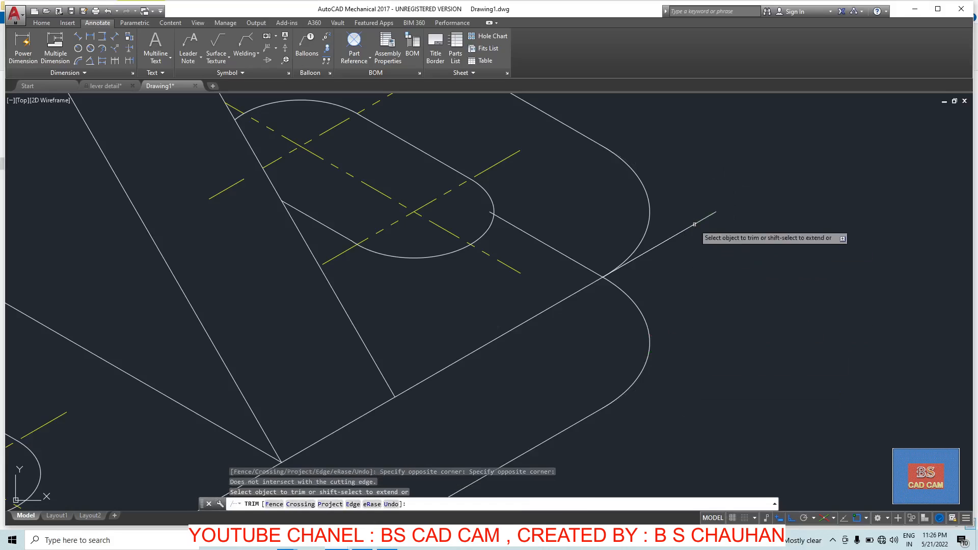
{"action": "key", "text": "Escape"}
Step: Erase the leftover construction segment sticking out past the base plate's rounded corner
{"action": "left_click", "coordinate": [691, 231]}
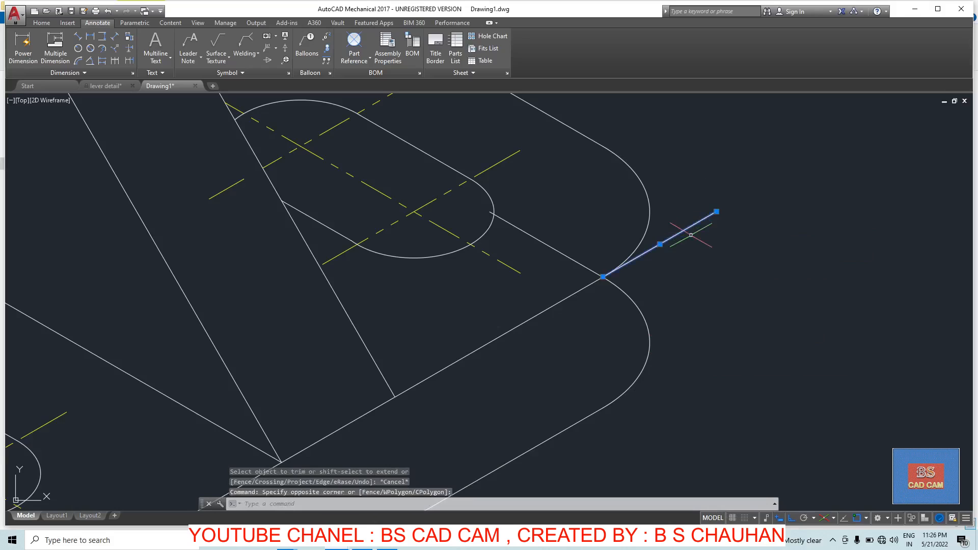
{"action": "key", "text": "Delete"}
{"action": "key", "text": "Escape"}
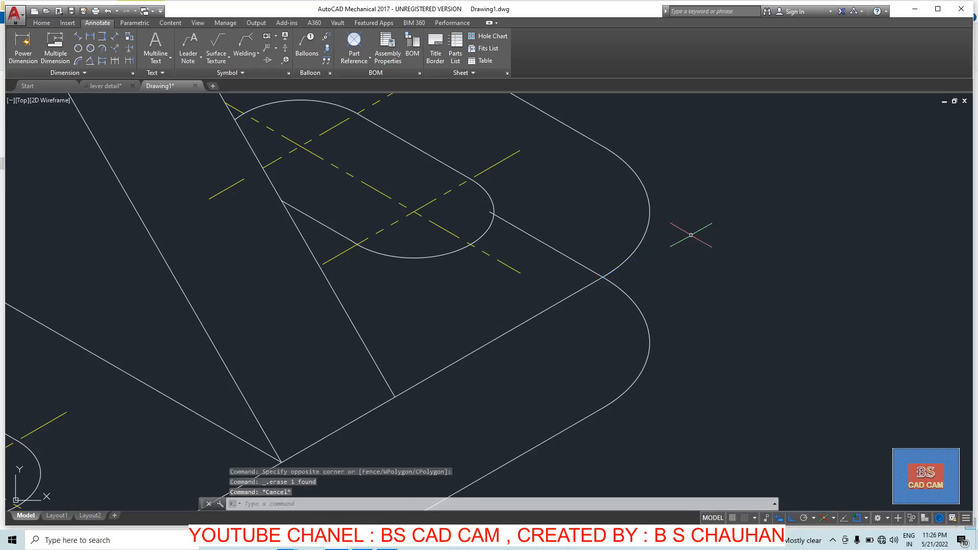
Step: Draw a vertical line on the right isoplane joining the outer sides of the upper and lower corner arcs
{"action": "type", "text": "l"}
{"action": "key", "text": "Return"}
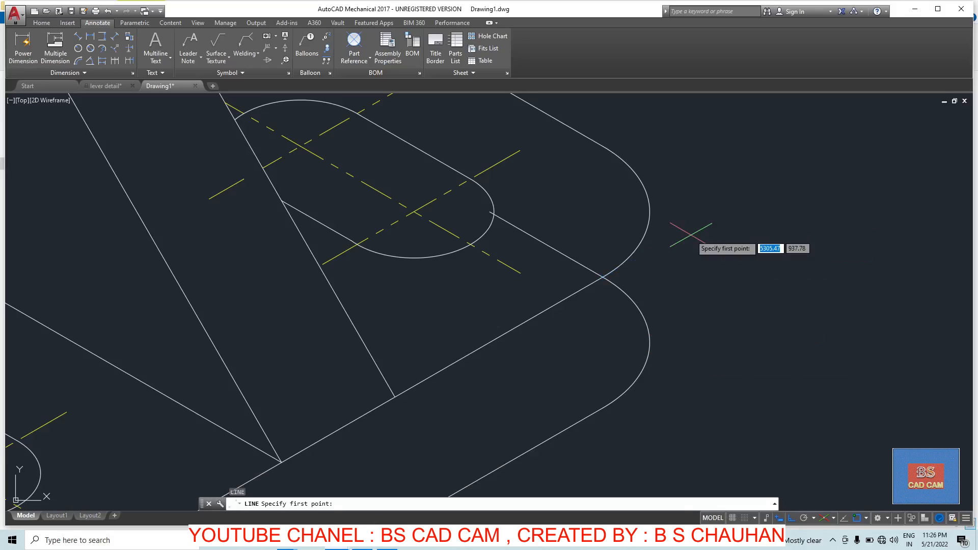
{"action": "left_click", "coordinate": [649, 219]}
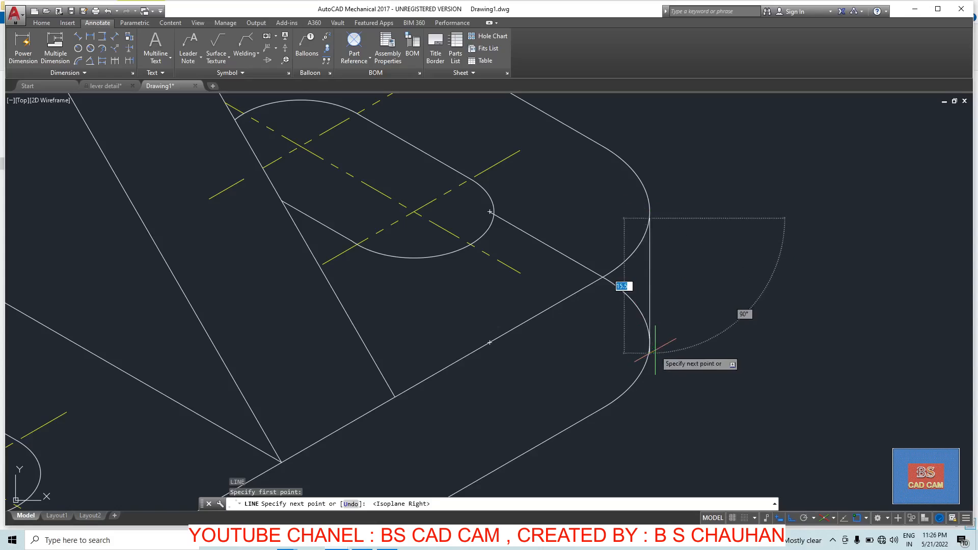
{"action": "key", "text": "F5"}
{"action": "left_click", "coordinate": [650, 342]}
{"action": "key", "text": "Escape"}
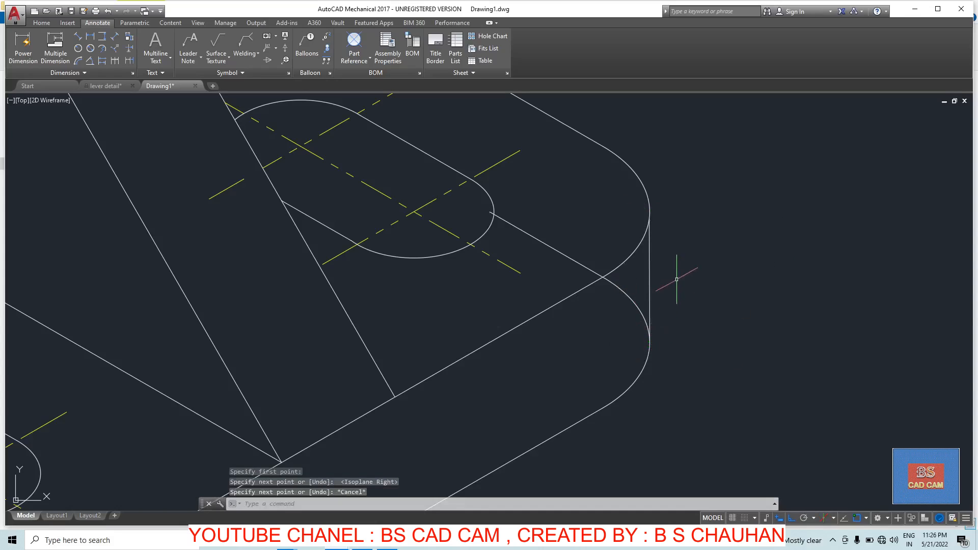
{"action": "key", "text": "Escape"}
Step: Trim the construction line and the hidden part of the lower arc, and erase the stub left at the slot
{"action": "type", "text": "TR"}
{"action": "key", "text": "Return"}
{"action": "key", "text": "Return"}
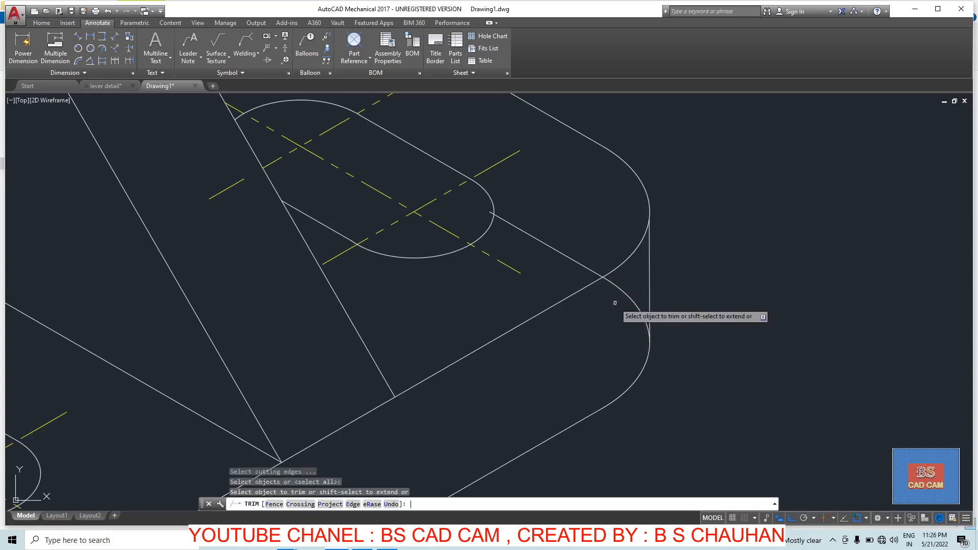
{"action": "left_click", "coordinate": [567, 241]}
{"action": "left_click", "coordinate": [546, 273]}
{"action": "left_click", "coordinate": [621, 296]}
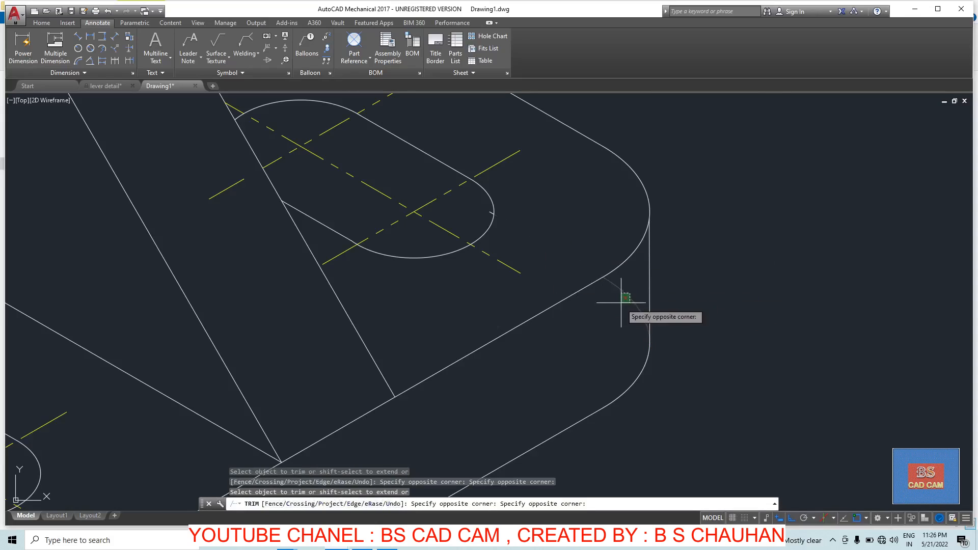
{"action": "key", "text": "Escape"}
{"action": "scroll", "coordinate": [493, 213], "scroll_direction": "up", "scroll_amount": 3}
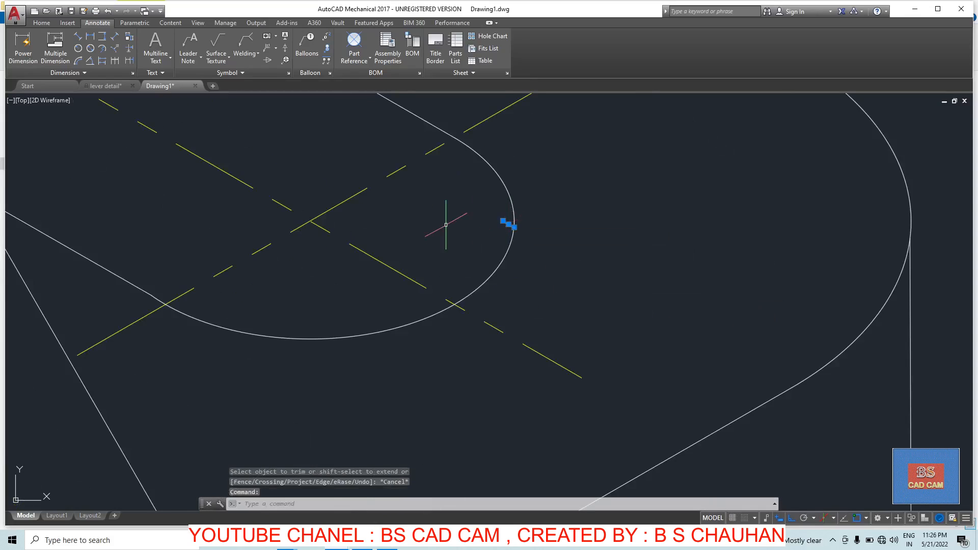
{"action": "key", "text": "Delete"}
Step: Draw construction lines from the upright plate's front top corner: 15 back along the top edge, and 15 straight down
{"action": "scroll", "coordinate": [443, 225], "scroll_direction": "down", "scroll_amount": 5}
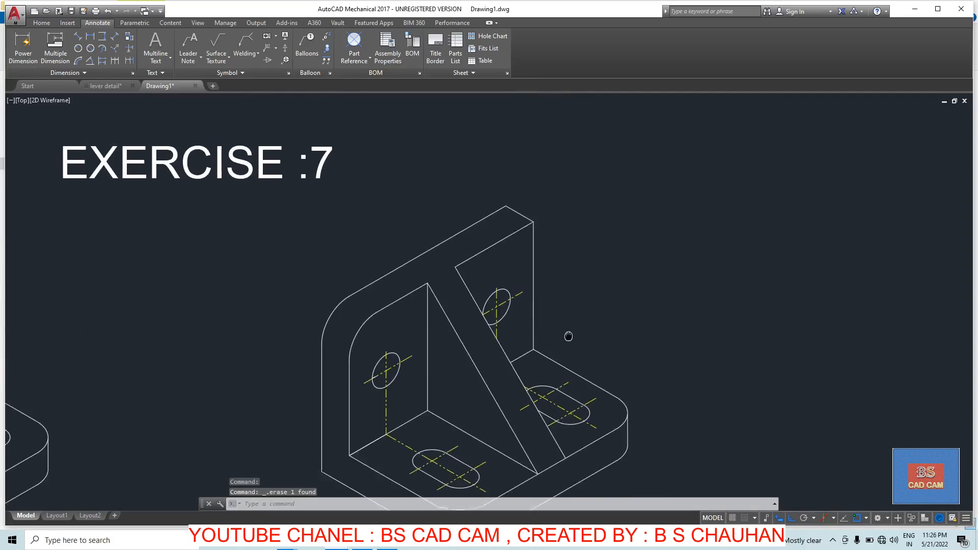
{"action": "middle_click_drag", "start_coordinate": [529, 213], "coordinate": [477, 271]}
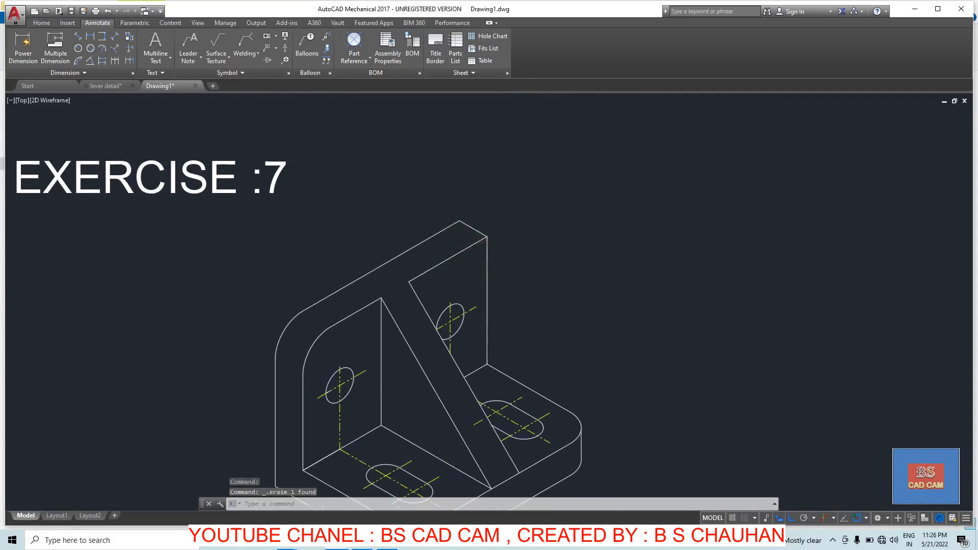
{"action": "scroll", "coordinate": [481, 241], "scroll_direction": "up", "scroll_amount": 4}
{"action": "key", "text": "Escape"}
{"action": "type", "text": "L"}
{"action": "key", "text": "Return"}
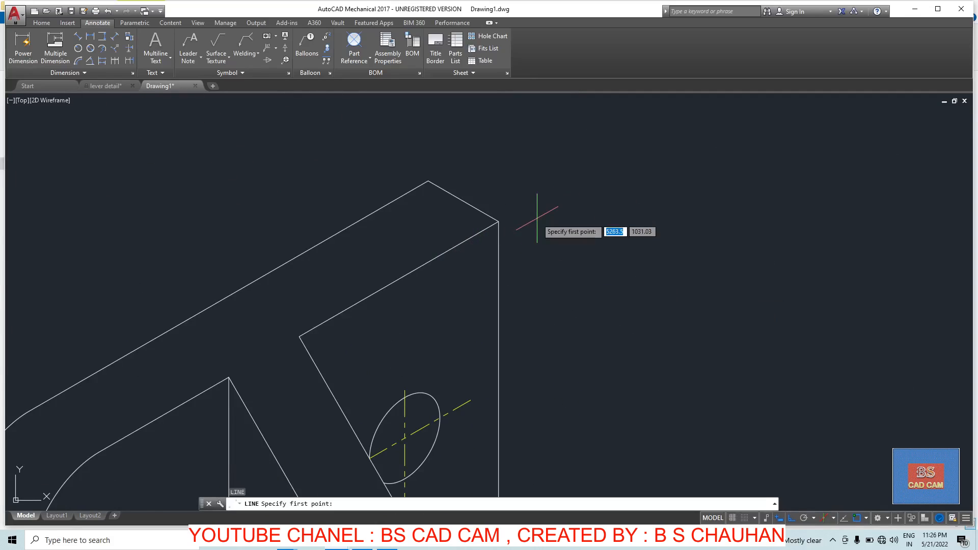
{"action": "left_click", "coordinate": [498, 221]}
{"action": "type", "text": "15"}
{"action": "key", "text": "Return"}
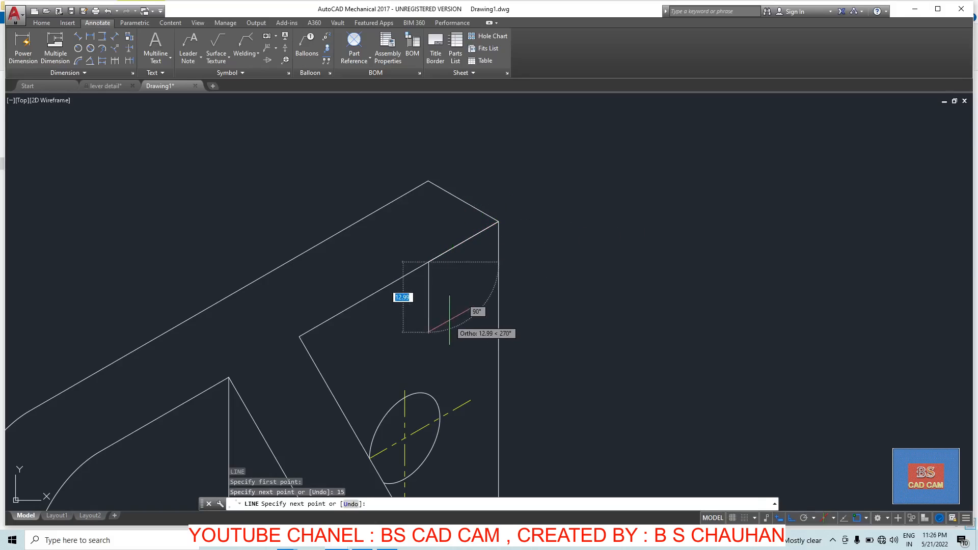
{"action": "type", "text": "15"}
{"action": "key", "text": "Return"}
{"action": "key", "text": "Escape"}
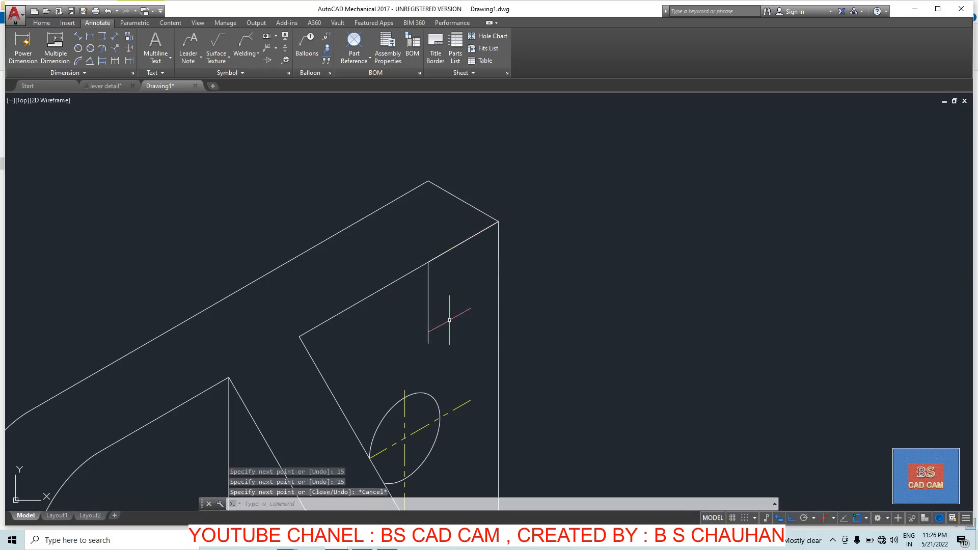
Step: Draw an isocircle centred on the vertical construction line's lower end, tangent to the upright plate's top and side edges
{"action": "key", "text": "Return"}
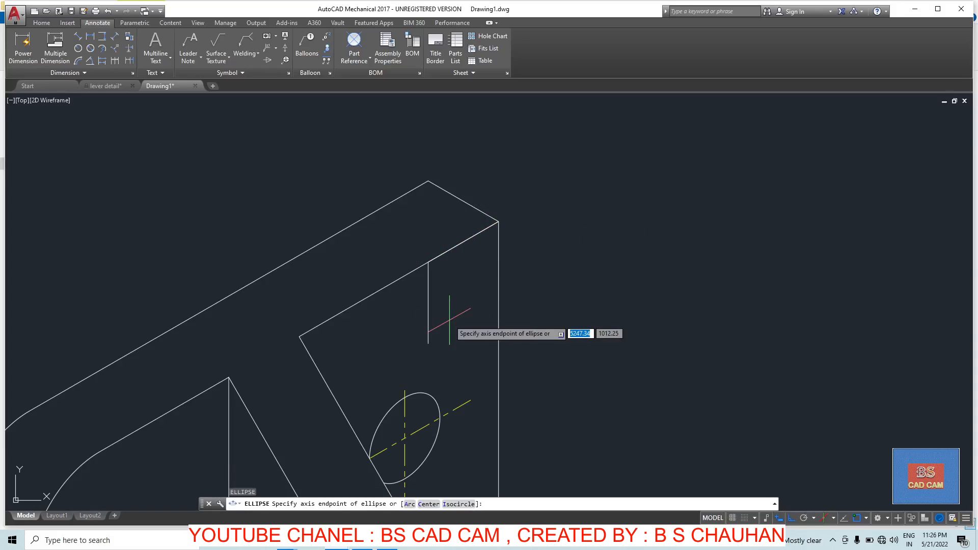
{"action": "type", "text": "I"}
{"action": "key", "text": "Return"}
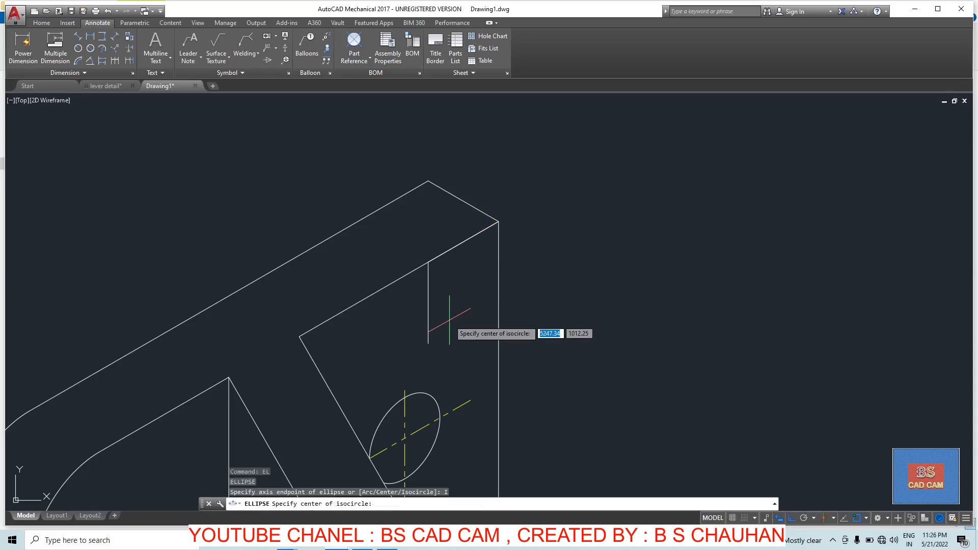
{"action": "left_click", "coordinate": [427, 342]}
{"action": "key", "text": "Return"}
{"action": "key", "text": "Escape"}
Step: Trim the isocircle to the upright plate's corner arc and erase the piece left across the hole
{"action": "key", "text": "Return"}
{"action": "key", "text": "Return"}
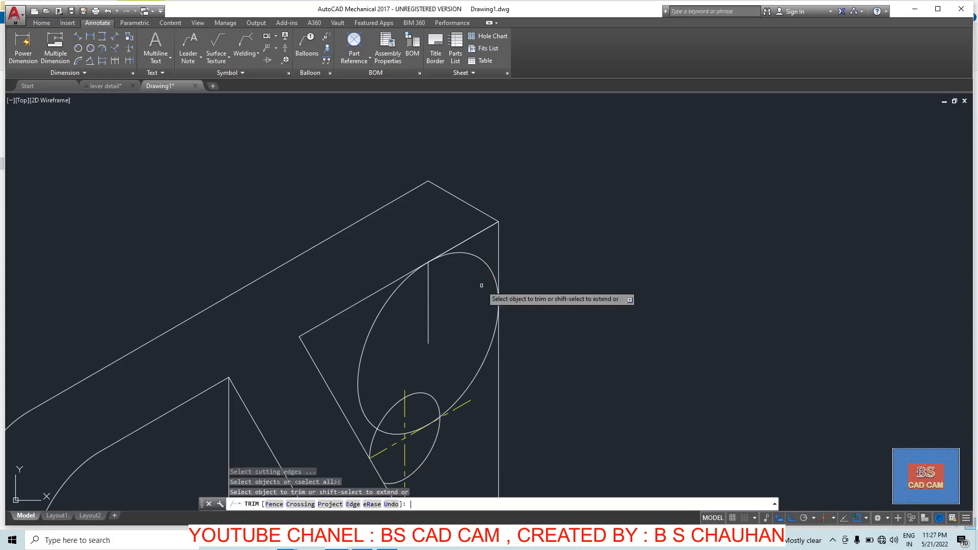
{"action": "left_click", "coordinate": [376, 343]}
{"action": "left_click", "coordinate": [354, 351]}
{"action": "scroll", "coordinate": [408, 387], "scroll_direction": "up", "scroll_amount": 3}
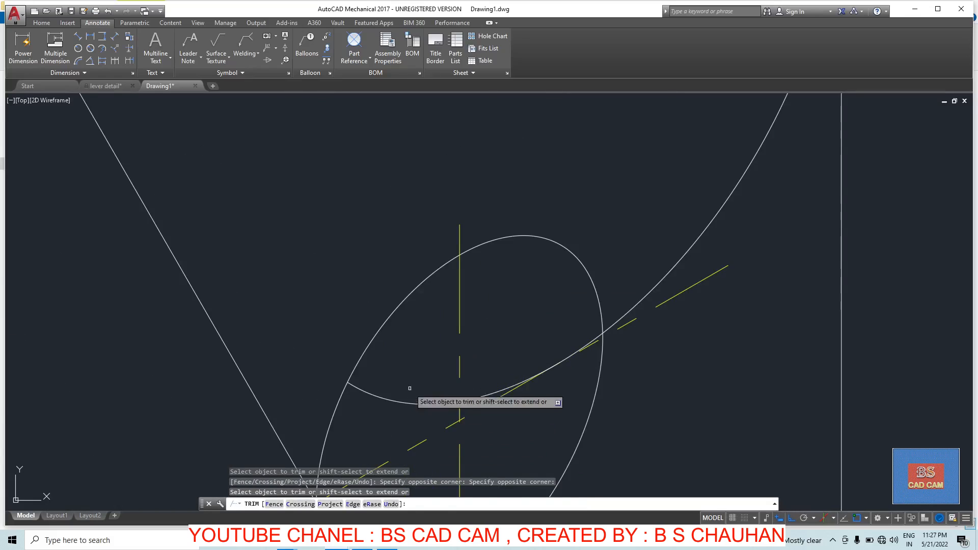
{"action": "scroll", "coordinate": [562, 359], "scroll_direction": "up", "scroll_amount": 2}
{"action": "left_click", "coordinate": [390, 423]}
{"action": "left_click", "coordinate": [364, 450]}
{"action": "scroll", "coordinate": [513, 371], "scroll_direction": "down", "scroll_amount": 3}
{"action": "scroll", "coordinate": [639, 248], "scroll_direction": "down", "scroll_amount": 2}
{"action": "scroll", "coordinate": [636, 262], "scroll_direction": "up", "scroll_amount": 5}
{"action": "left_click", "coordinate": [715, 268]}
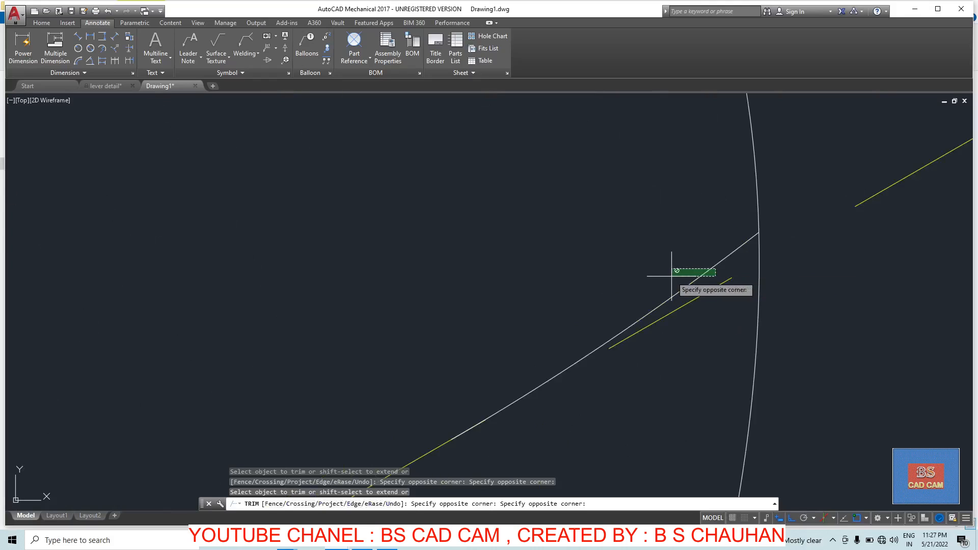
{"action": "left_click", "coordinate": [672, 276]}
{"action": "key", "text": "Escape"}
{"action": "left_click", "coordinate": [710, 267]}
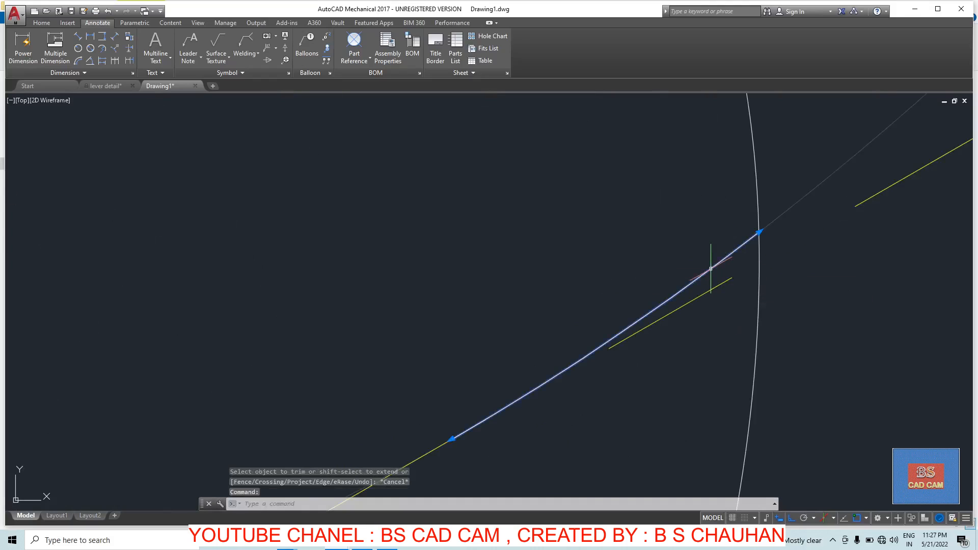
{"action": "key", "text": "Delete"}
Step: Copy the upright plate's front corner arc 15 back, from the front top corner to the rear top corner
{"action": "scroll", "coordinate": [702, 266], "scroll_direction": "down", "scroll_amount": 3}
{"action": "scroll", "coordinate": [696, 172], "scroll_direction": "down", "scroll_amount": 5}
{"action": "scroll", "coordinate": [681, 175], "scroll_direction": "up", "scroll_amount": 3}
{"action": "key", "text": "Escape"}
{"action": "left_click", "coordinate": [646, 217]}
{"action": "left_click", "coordinate": [626, 246]}
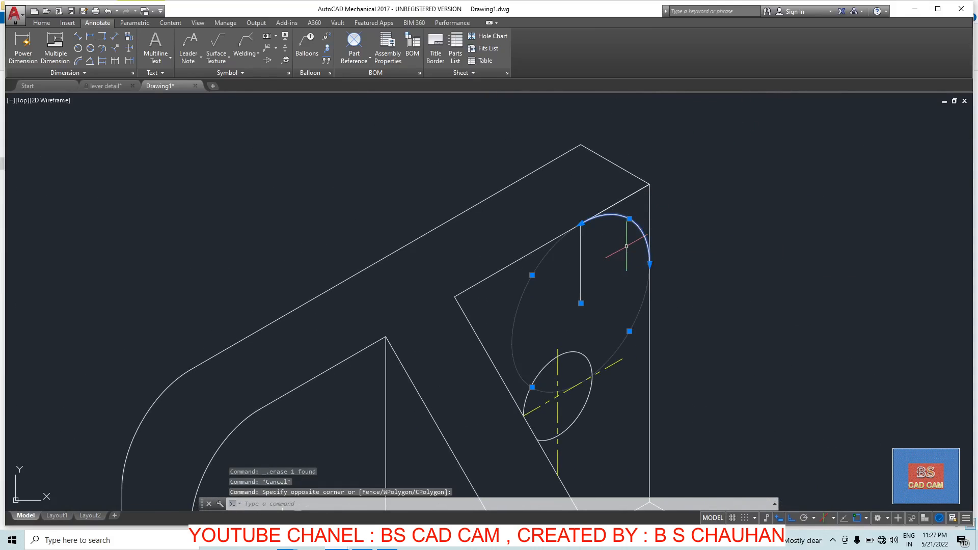
{"action": "type", "text": "co"}
{"action": "key", "text": "Return"}
{"action": "left_click", "coordinate": [649, 184]}
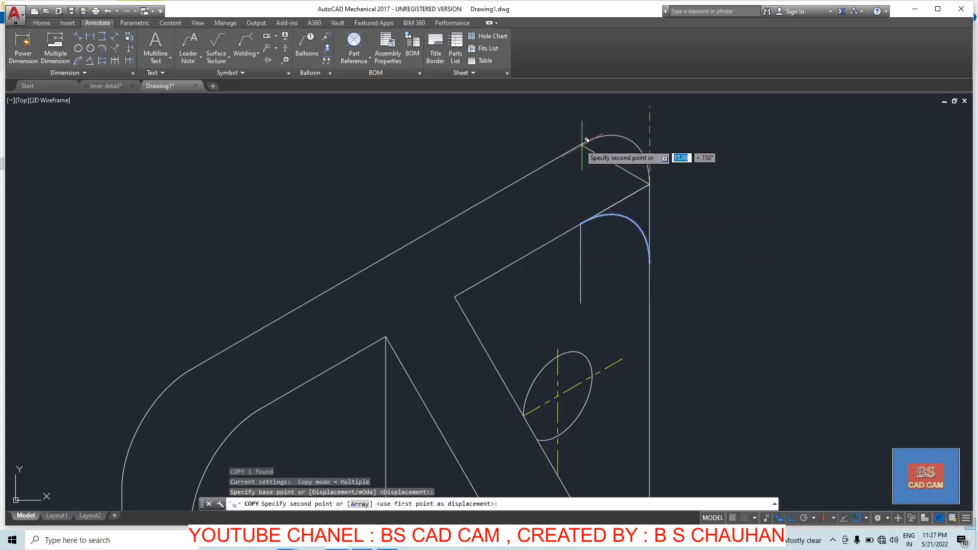
{"action": "left_click", "coordinate": [581, 144]}
{"action": "key", "text": "Escape"}
Step: Trim the upright plate's straight edges that extend past the front and rear corner arcs
{"action": "type", "text": "tr"}
{"action": "key", "text": "Return"}
{"action": "key", "text": "Return"}
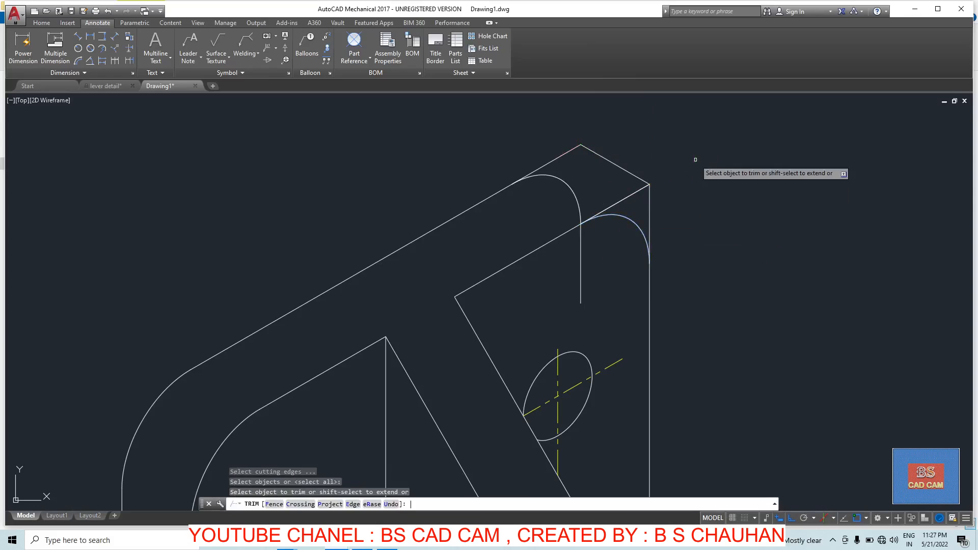
{"action": "left_click", "coordinate": [664, 170]}
{"action": "left_click", "coordinate": [628, 193]}
{"action": "left_click", "coordinate": [590, 136]}
{"action": "left_click", "coordinate": [564, 151]}
Step: Remove the vertical construction line that runs down from the rear corner arc's lower end
{"action": "left_click", "coordinate": [591, 262]}
{"action": "left_click", "coordinate": [548, 280]}
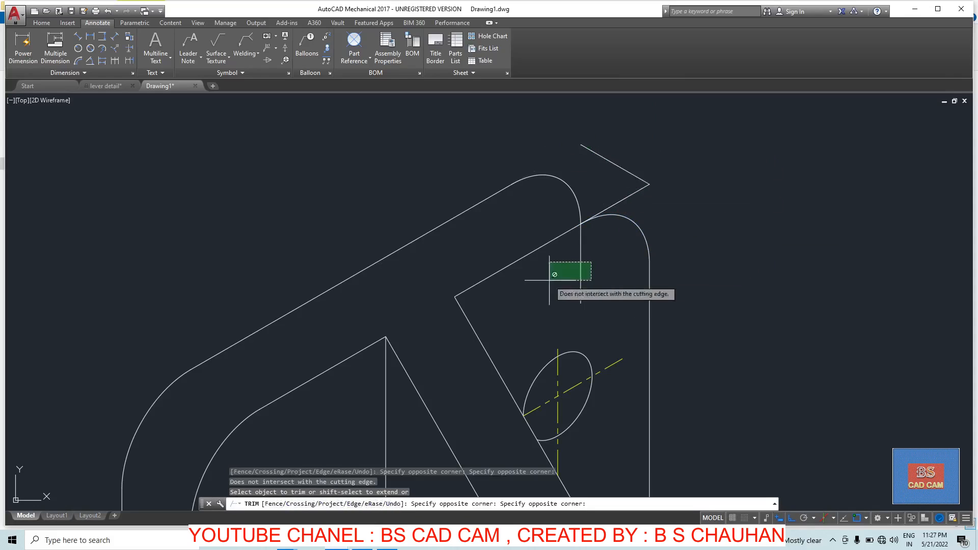
{"action": "key", "text": "Escape"}
{"action": "left_click", "coordinate": [579, 277]}
{"action": "left_click", "coordinate": [568, 278]}
{"action": "key", "text": "Delete"}
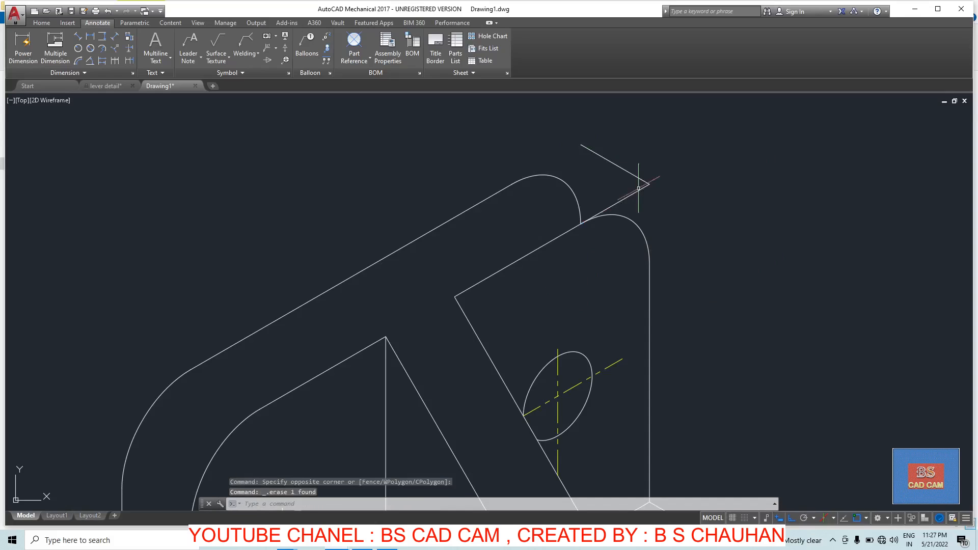
Step: Erase the two lines left over from the upright plate's former square corner
{"action": "left_click", "coordinate": [627, 195]}
{"action": "left_click", "coordinate": [658, 159]}
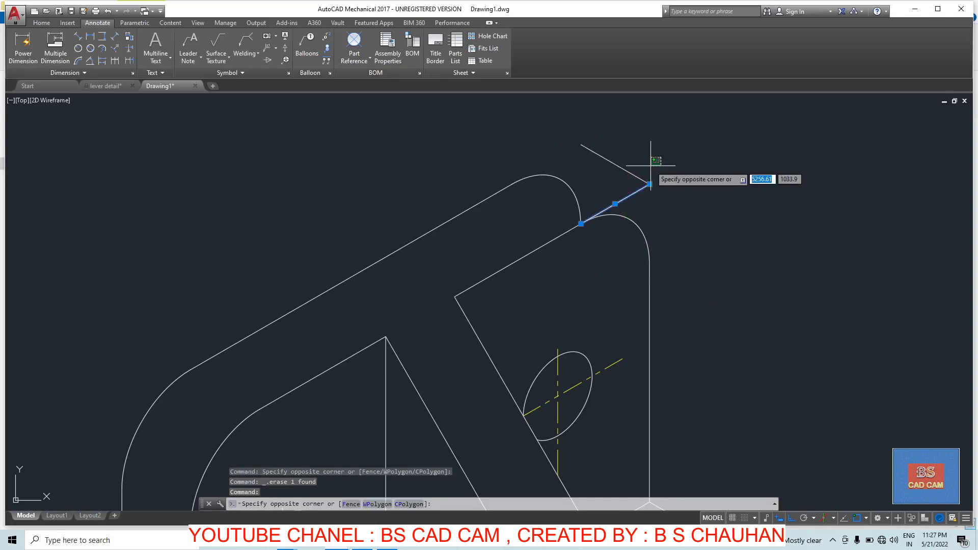
{"action": "left_click", "coordinate": [650, 164]}
{"action": "key", "text": "Delete"}
{"action": "left_click", "coordinate": [636, 162]}
{"action": "left_click", "coordinate": [614, 183]}
{"action": "key", "text": "Delete"}
Step: Draw a line joining the rear corner arc to the front corner arc along the plate's thickness
{"action": "key", "text": "Return"}
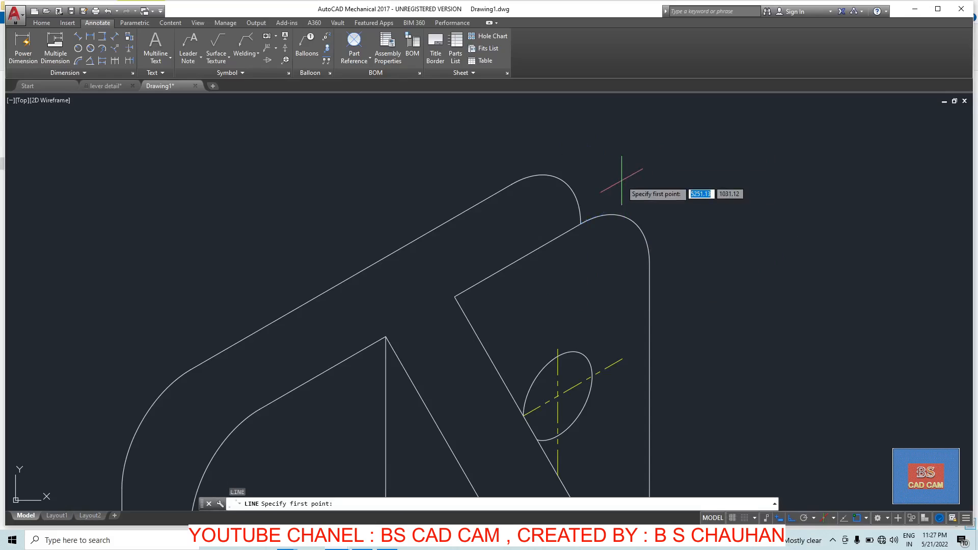
{"action": "left_click", "coordinate": [560, 179]}
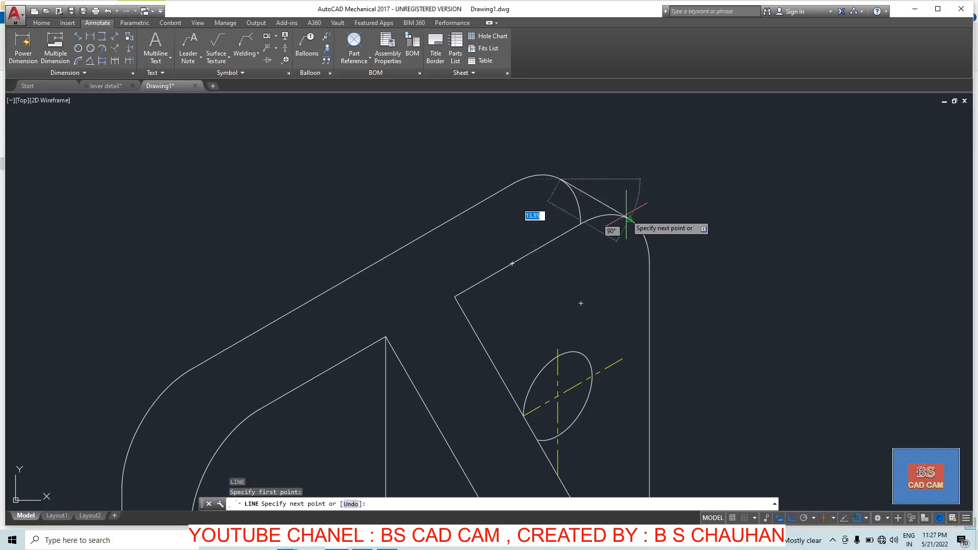
{"action": "scroll", "coordinate": [627, 217], "scroll_direction": "up", "scroll_amount": 5}
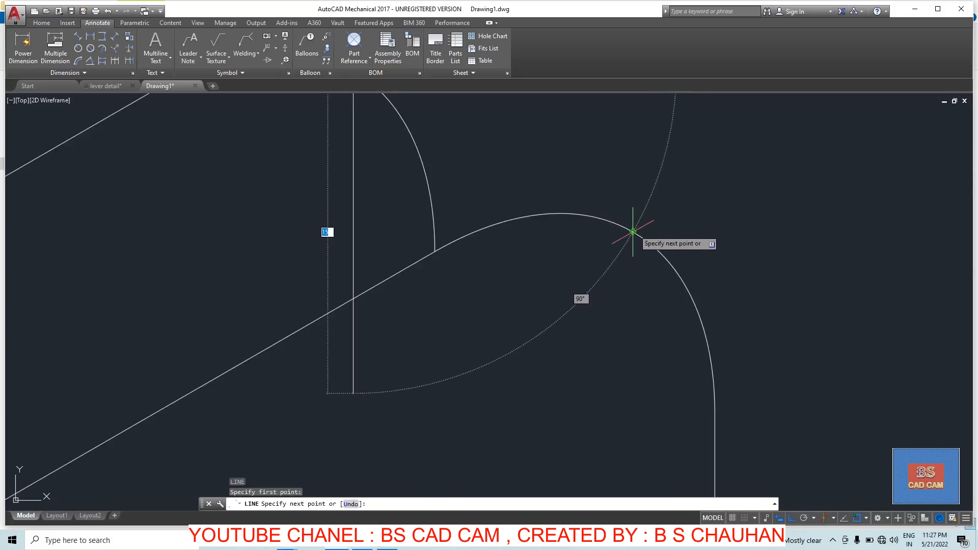
{"action": "left_click", "coordinate": [634, 231]}
{"action": "key", "text": "Escape"}
Step: Trim the hidden part of the rear corner arc below the joining line
{"action": "type", "text": "tr"}
{"action": "key", "text": "Return"}
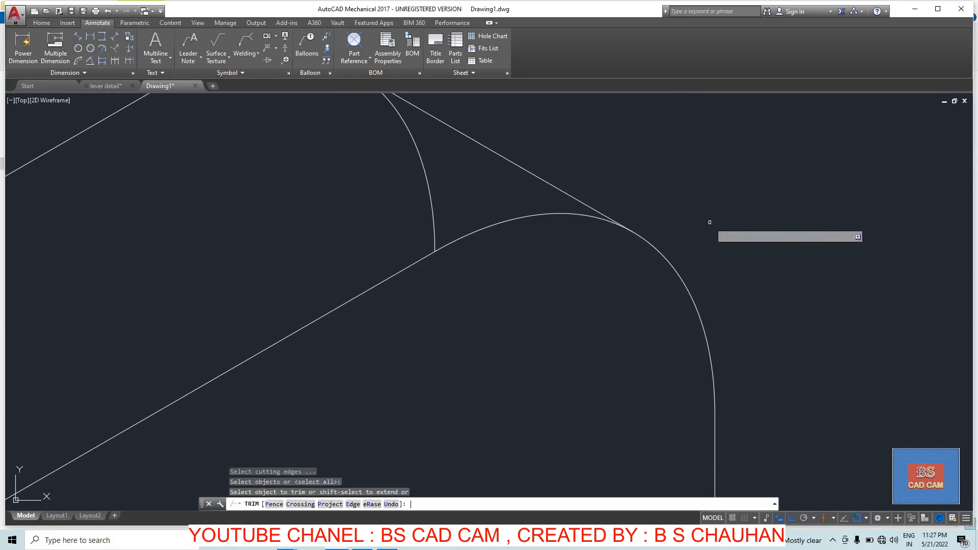
{"action": "left_click", "coordinate": [445, 188]}
{"action": "left_click", "coordinate": [386, 210]}
{"action": "key", "text": "Escape"}
{"action": "scroll", "coordinate": [530, 234], "scroll_direction": "down", "scroll_amount": 10}
{"action": "middle_click_drag", "start_coordinate": [554, 292], "coordinate": [469, 263]}
{"action": "key", "text": "Escape"}
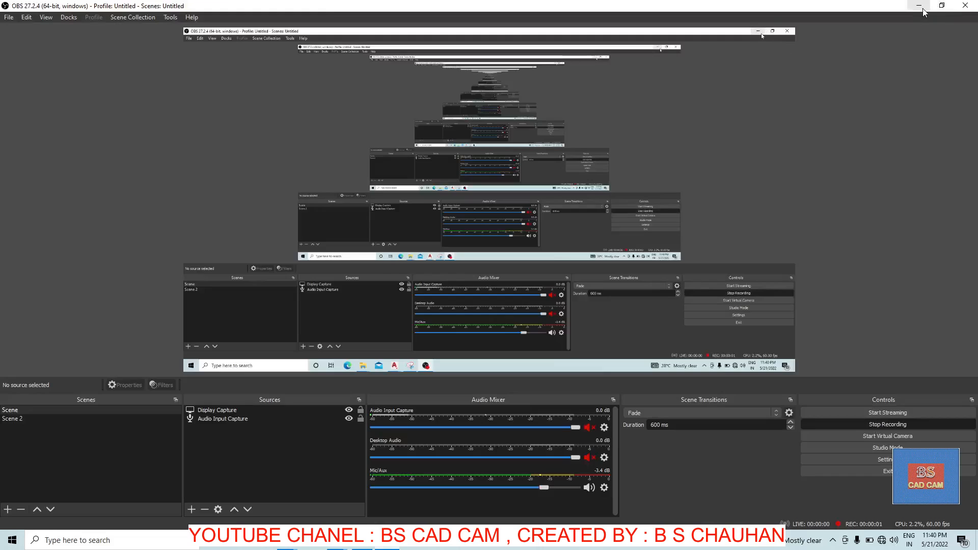
{"action": "left_click", "coordinate": [920, 7]}
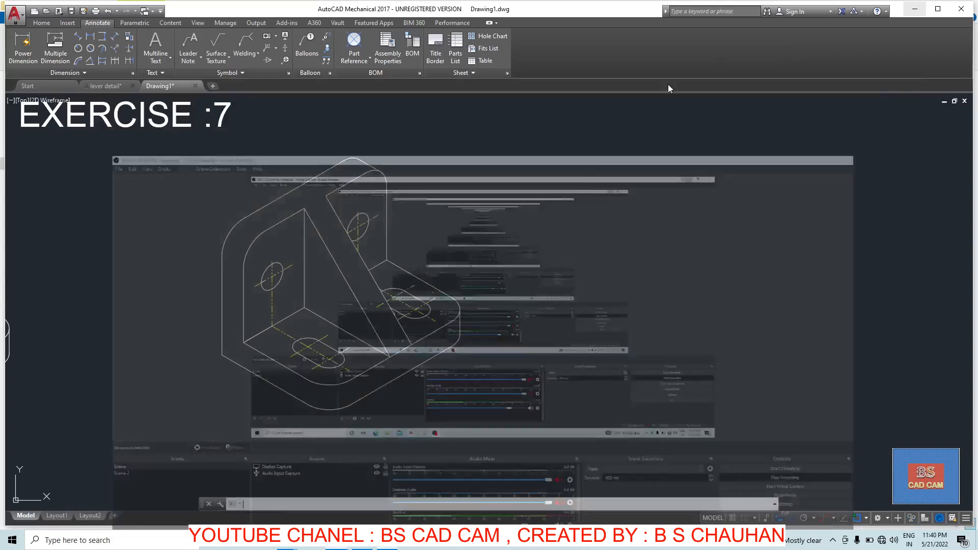
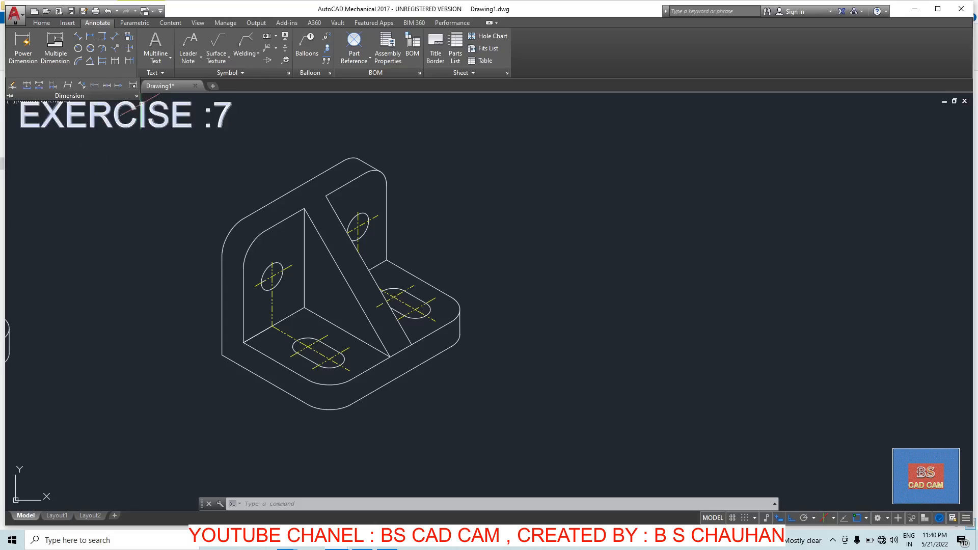
{"action": "left_click", "coordinate": [129, 74]}
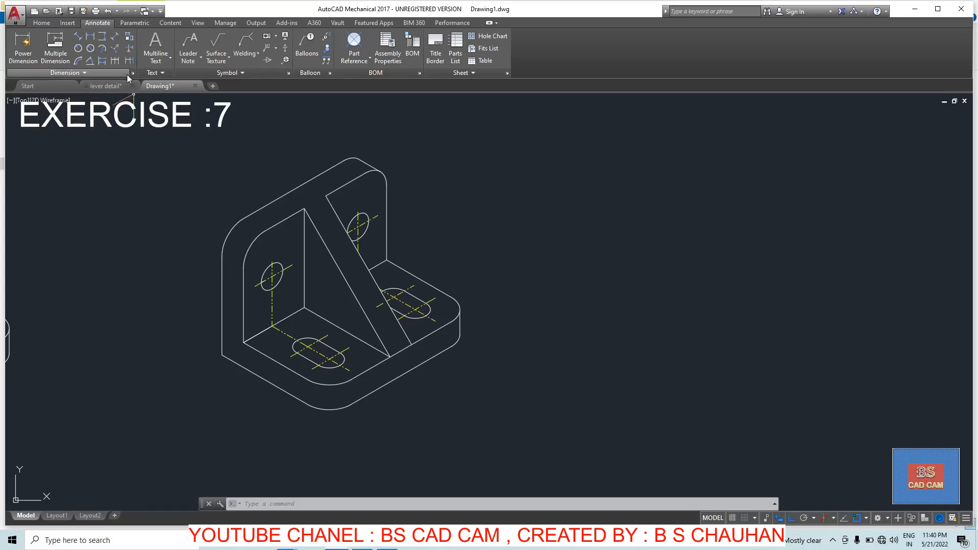
{"action": "left_click", "coordinate": [126, 75]}
{"action": "left_click", "coordinate": [136, 96]}
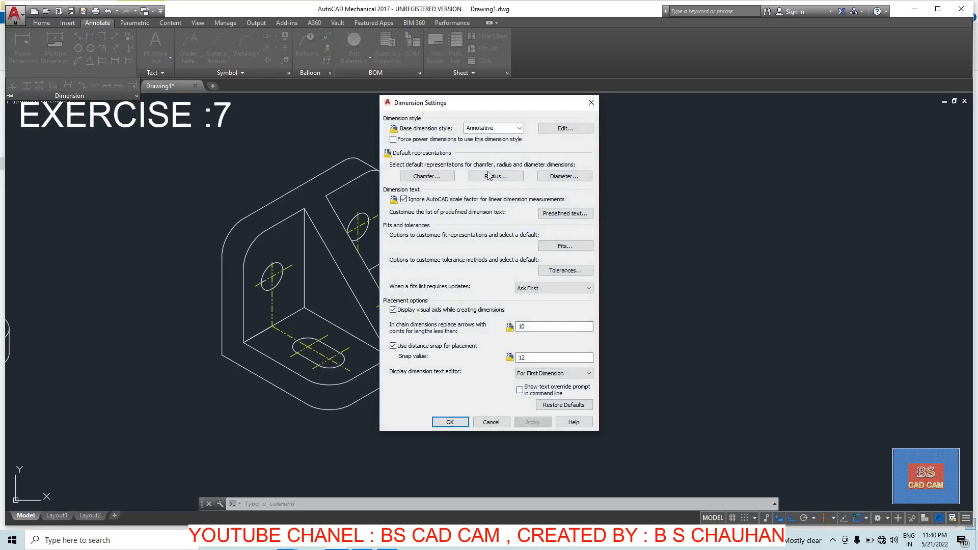
{"action": "left_click", "coordinate": [590, 104]}
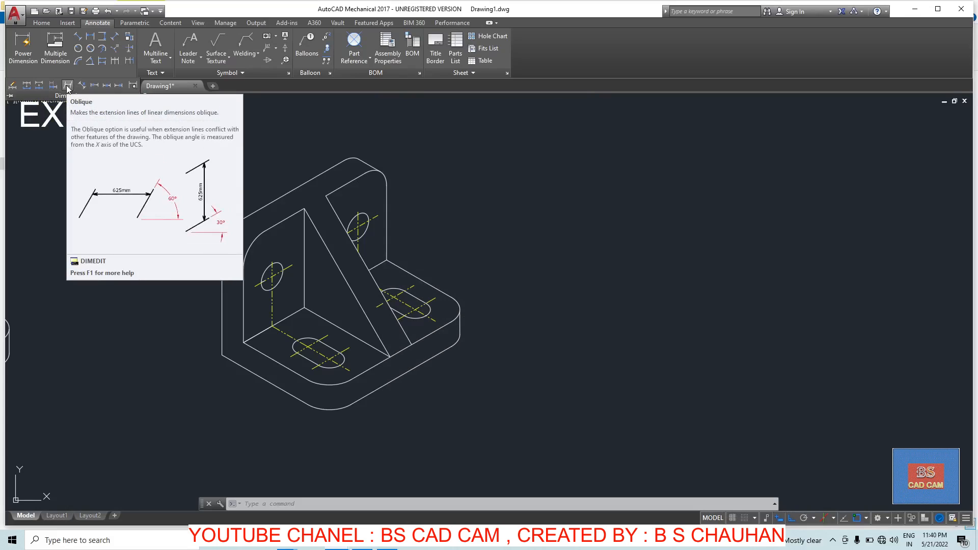
{"action": "mouse_move", "coordinate": [383, 266]}
{"action": "middle_mouse_down"}
{"action": "mouse_move", "coordinate": [392, 252]}
{"action": "mouse_move", "coordinate": [352, 263]}
{"action": "middle_mouse_up"}
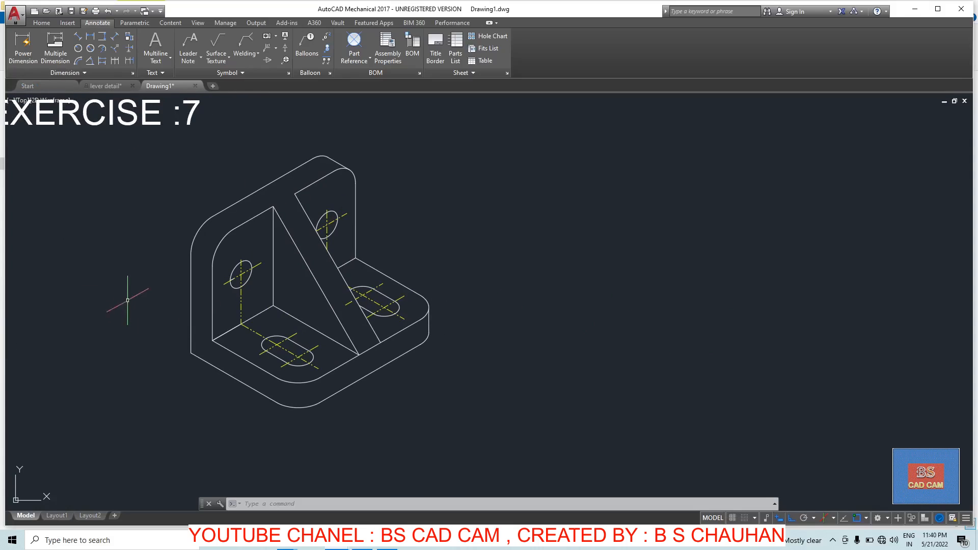
{"action": "left_click", "coordinate": [77, 37]}
{"action": "scroll", "coordinate": [257, 423], "scroll_direction": "up", "scroll_amount": 2}
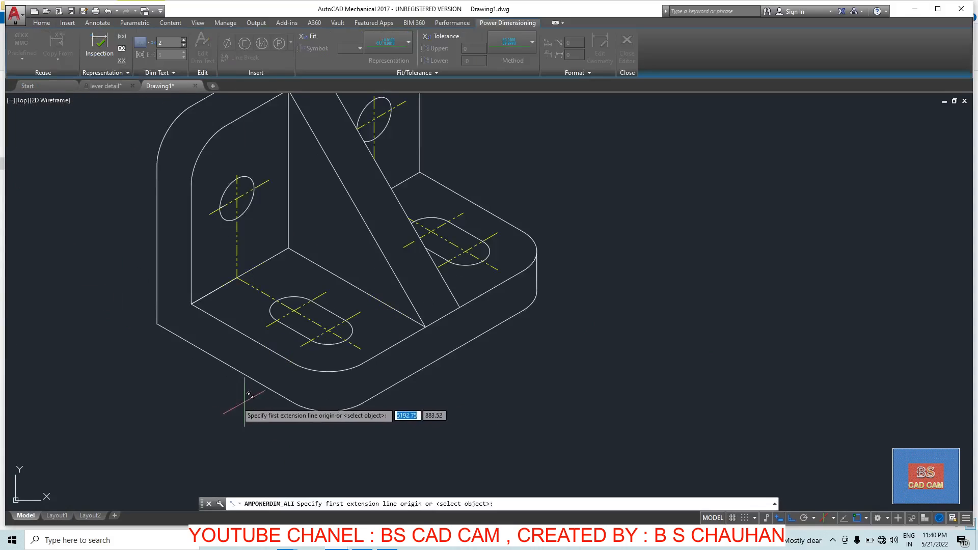
{"action": "left_click", "coordinate": [157, 323]}
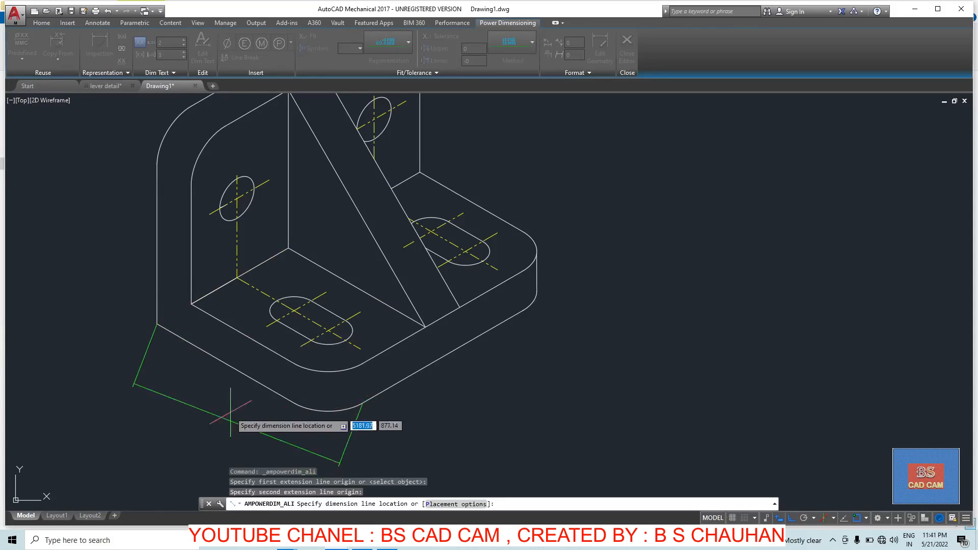
{"action": "key", "text": "Escape"}
{"action": "key", "text": "Escape"}
{"action": "key", "text": "Escape"}
Step: Stretch the base's two bottom edges past the front rounded corner so that they cross as dimension references
{"action": "left_click", "coordinate": [371, 397]}
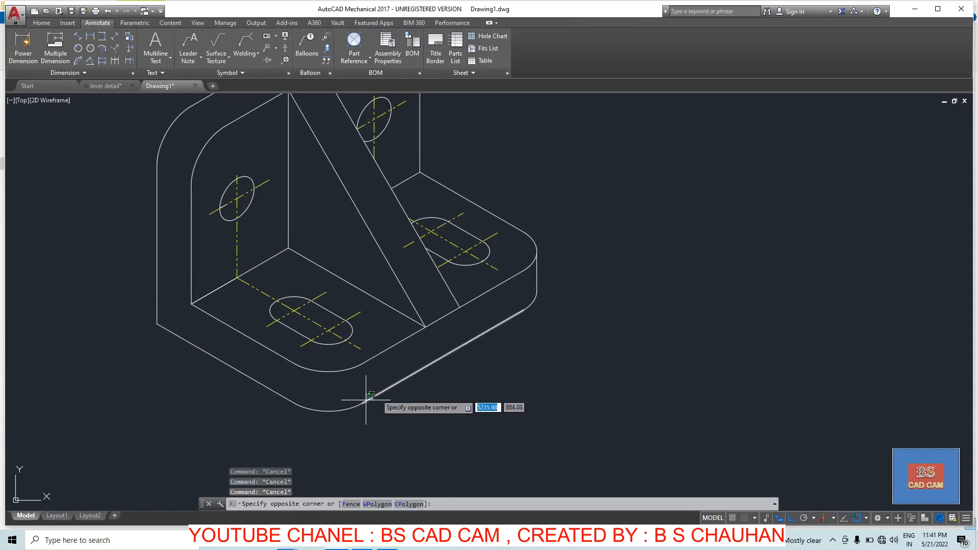
{"action": "left_click", "coordinate": [376, 395]}
{"action": "left_click", "coordinate": [362, 403]}
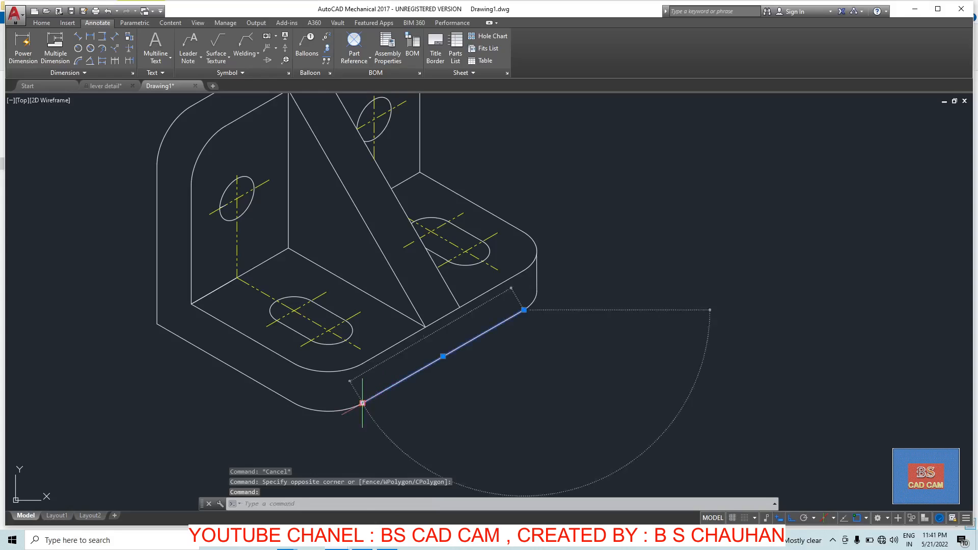
{"action": "key", "text": "Escape"}
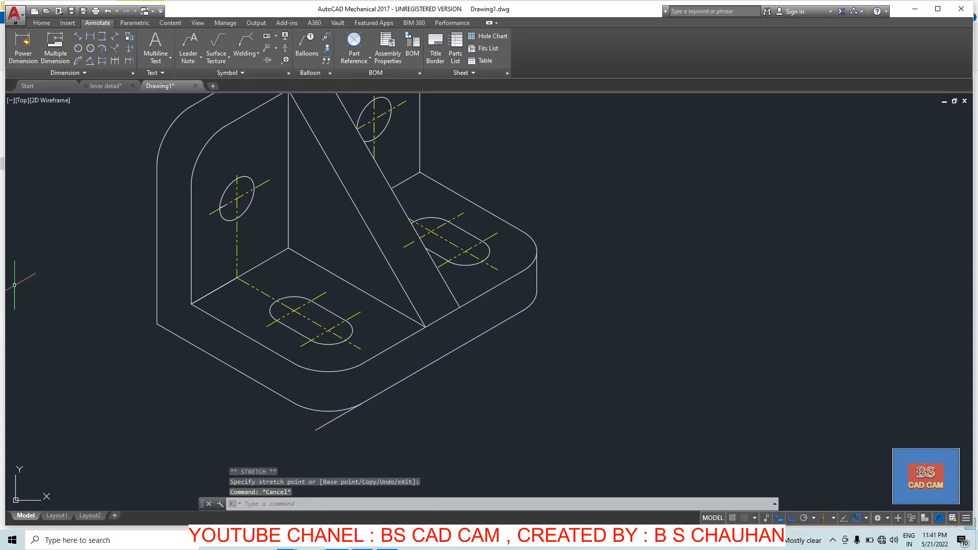
{"action": "key", "text": "Escape"}
{"action": "left_click", "coordinate": [274, 392]}
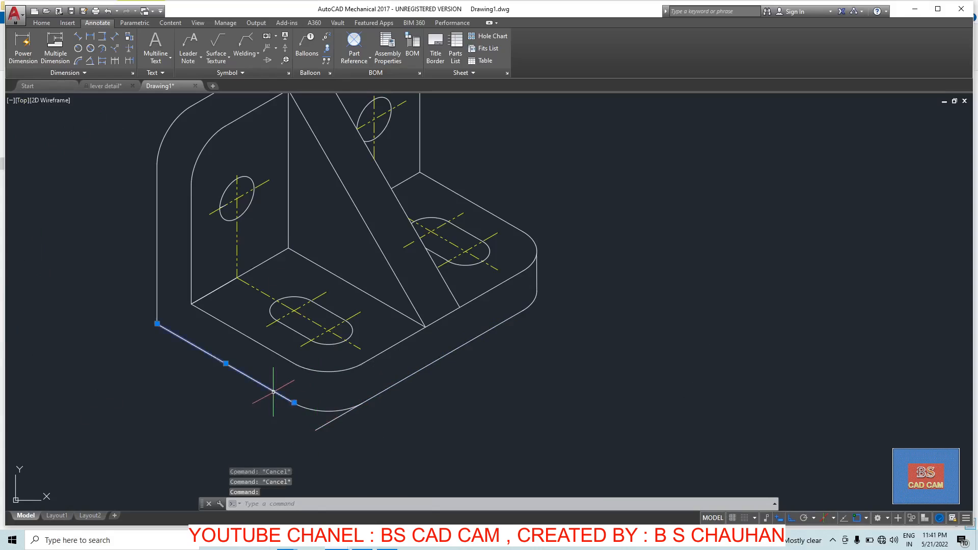
{"action": "left_click", "coordinate": [294, 403]}
{"action": "key", "text": "F5"}
{"action": "key", "text": "Escape"}
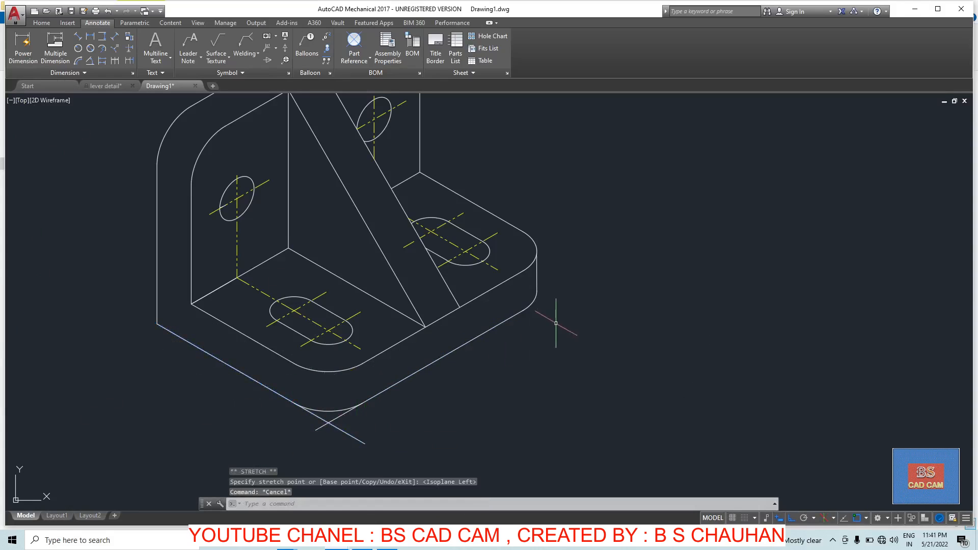
Step: Stretch the other end of the base's long front bottom edge beyond the right rounded corner
{"action": "left_click", "coordinate": [506, 319]}
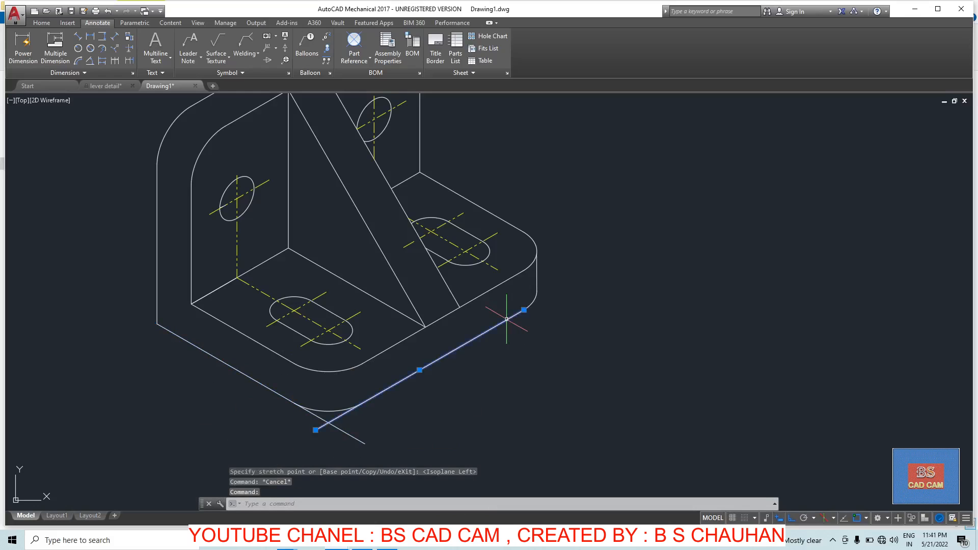
{"action": "left_click", "coordinate": [524, 310]}
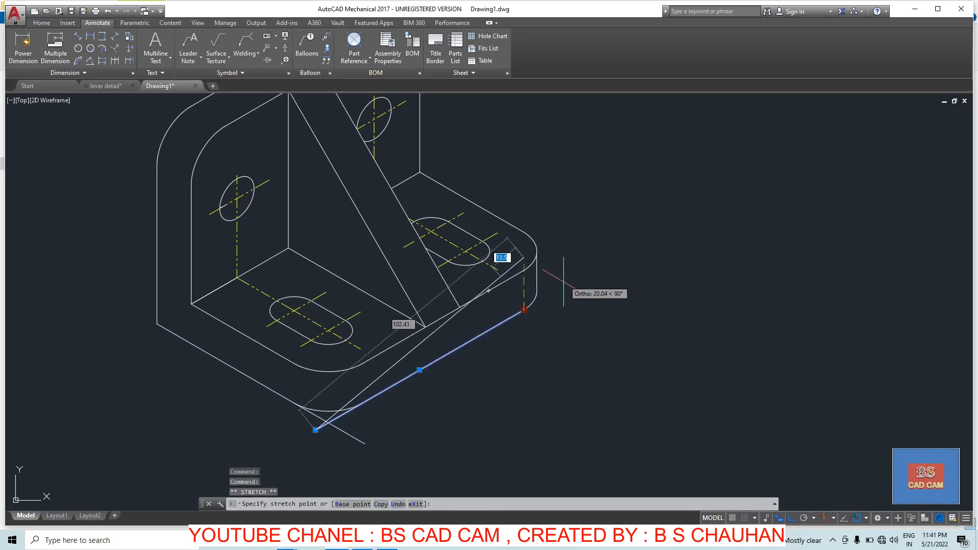
{"action": "key", "text": "F5"}
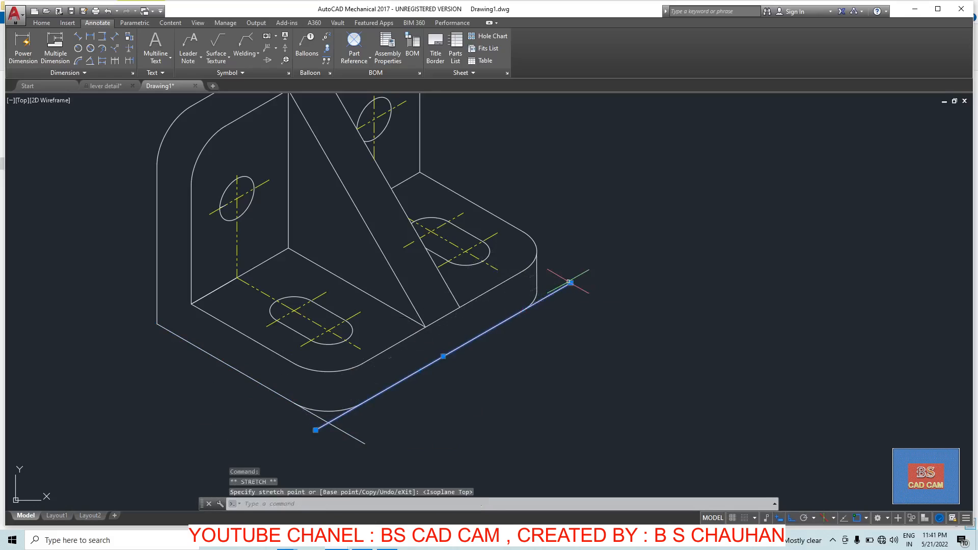
{"action": "key", "text": "Escape"}
{"action": "scroll", "coordinate": [545, 277], "scroll_direction": "up", "scroll_amount": 2}
{"action": "left_click", "coordinate": [524, 178]}
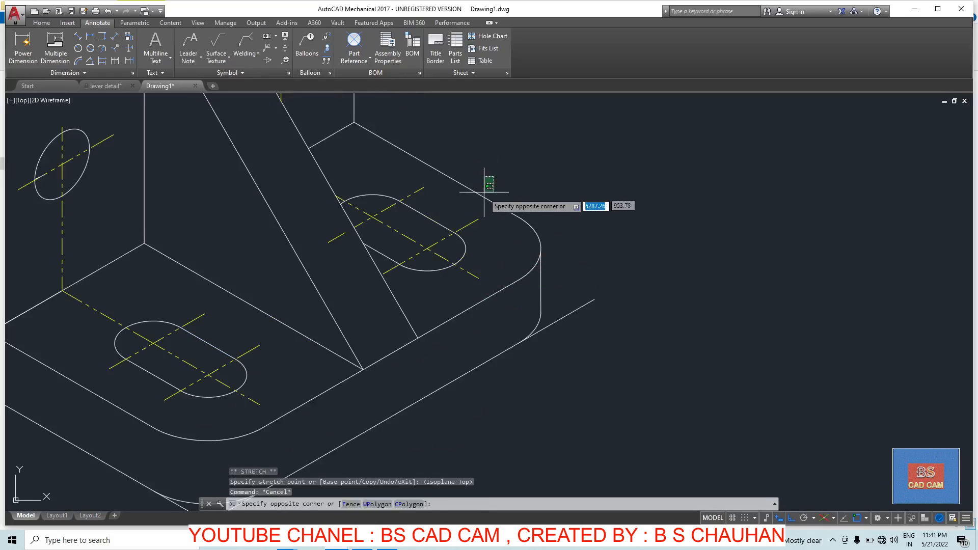
{"action": "left_click", "coordinate": [476, 202]}
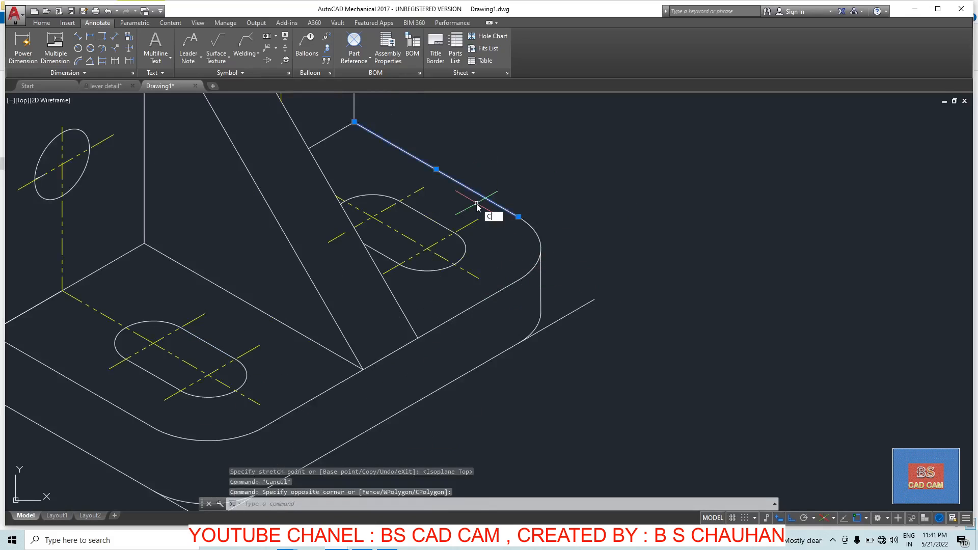
{"action": "type", "text": "c"}
{"action": "key", "text": "Return"}
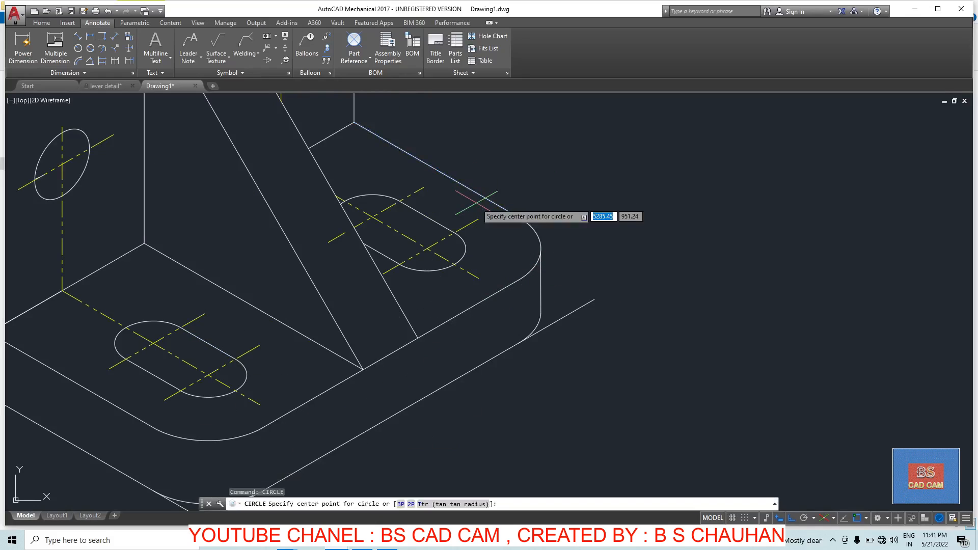
{"action": "left_click", "coordinate": [517, 280]}
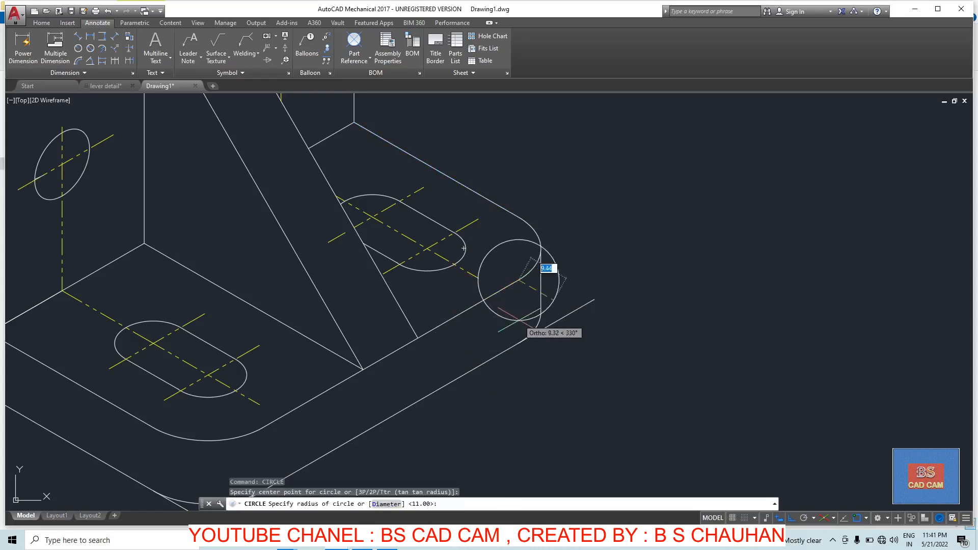
{"action": "key", "text": "Escape"}
{"action": "key", "text": "Escape"}
{"action": "type", "text": "ct "}
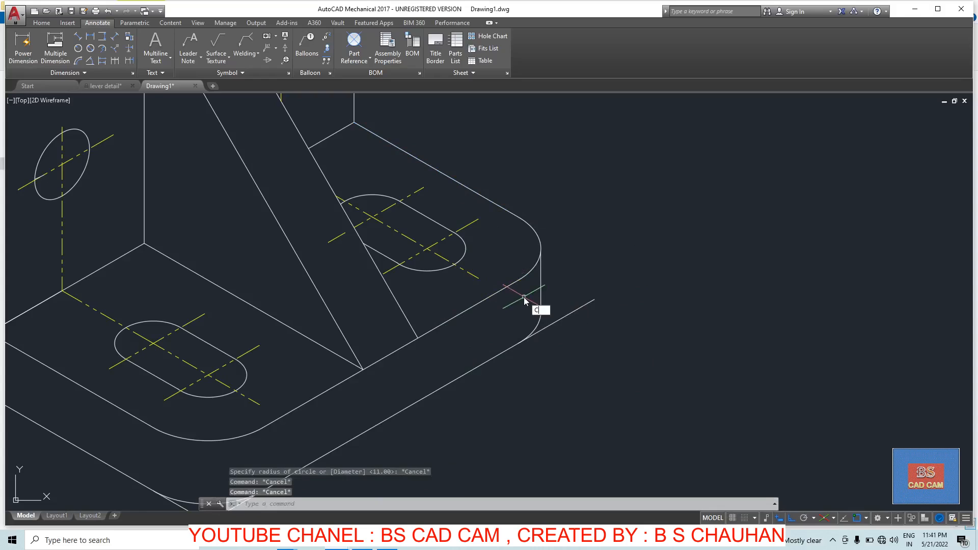
{"action": "type", "text": "o"}
{"action": "key", "text": "Return"}
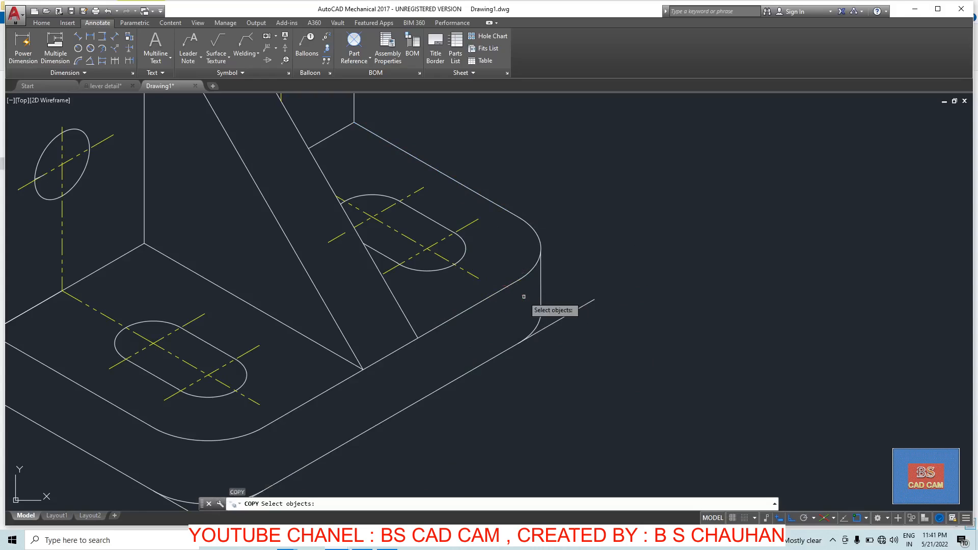
{"action": "key", "text": "Escape"}
Step: Copy the base's rear top edge to the point where the front top edge meets the right rounded corner
{"action": "left_click", "coordinate": [510, 213]}
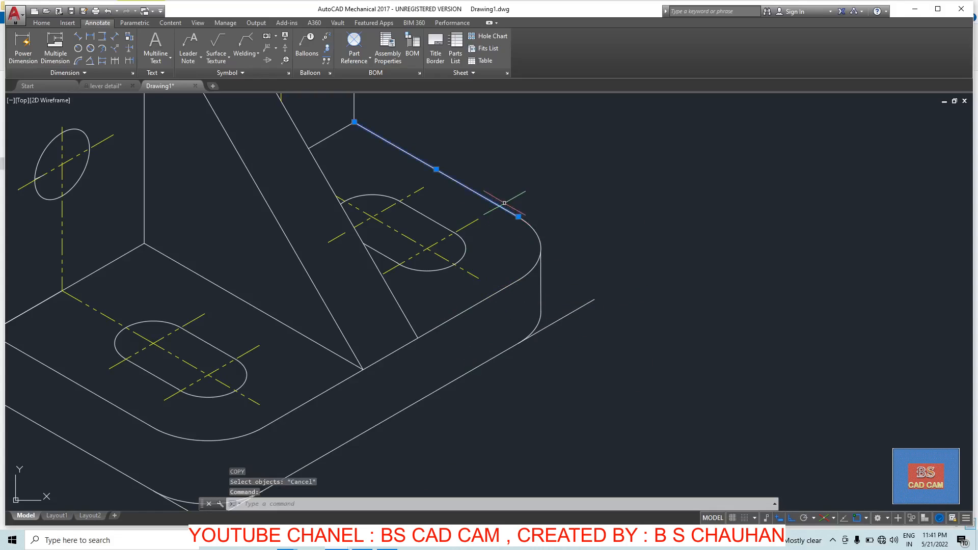
{"action": "type", "text": "co"}
{"action": "key", "text": "Return"}
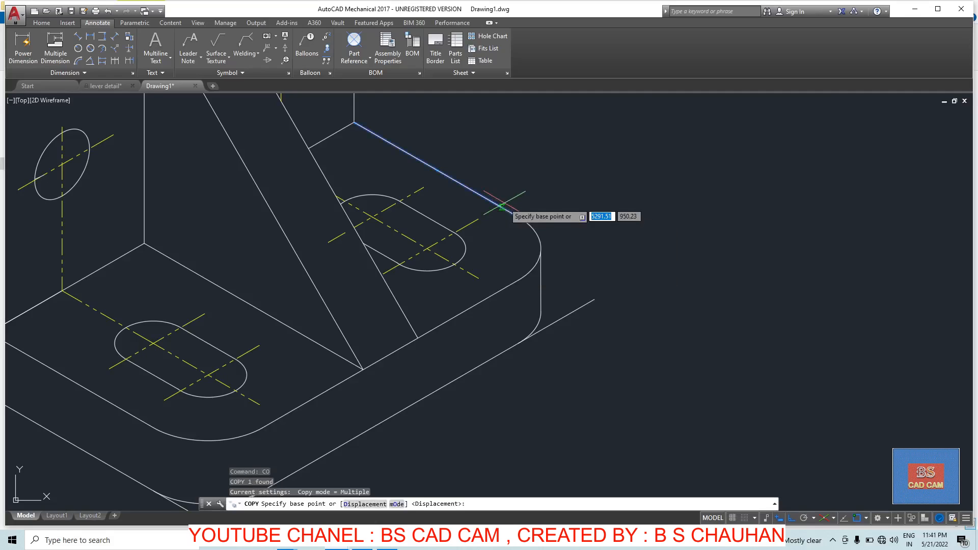
{"action": "left_click", "coordinate": [517, 280]}
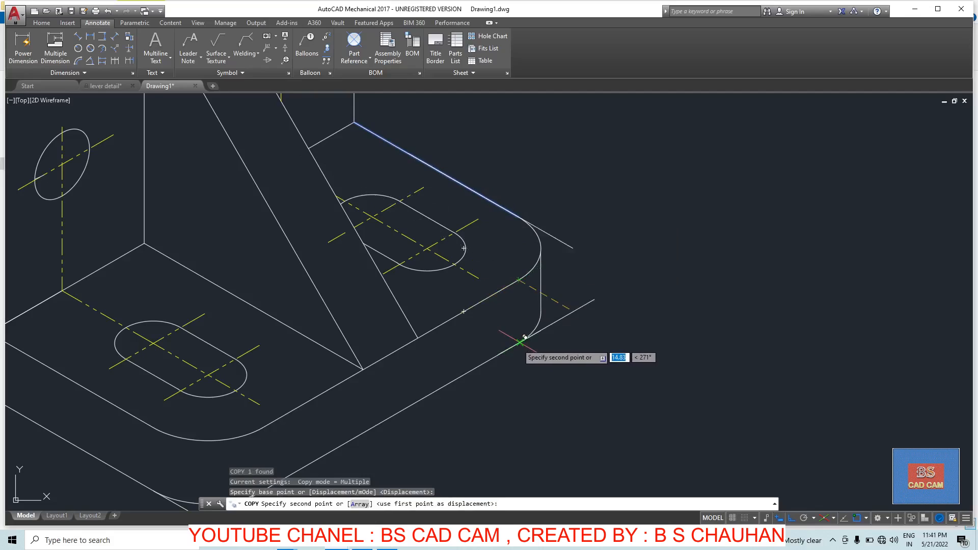
{"action": "left_click", "coordinate": [523, 337]}
{"action": "key", "text": "Escape"}
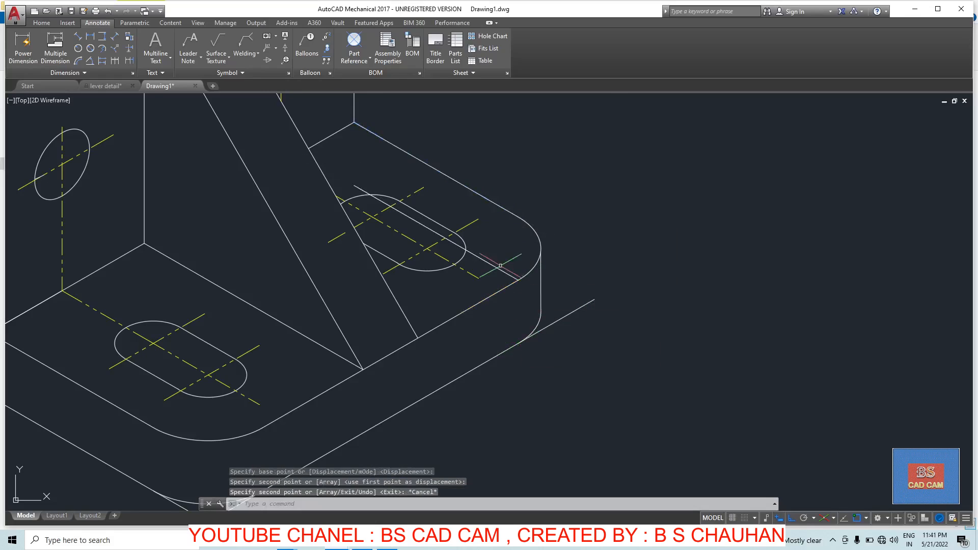
Step: Stretch the copied line's lower end past the extended bottom edge beyond the right rounded corner
{"action": "left_click", "coordinate": [500, 268]}
{"action": "left_click", "coordinate": [518, 280]}
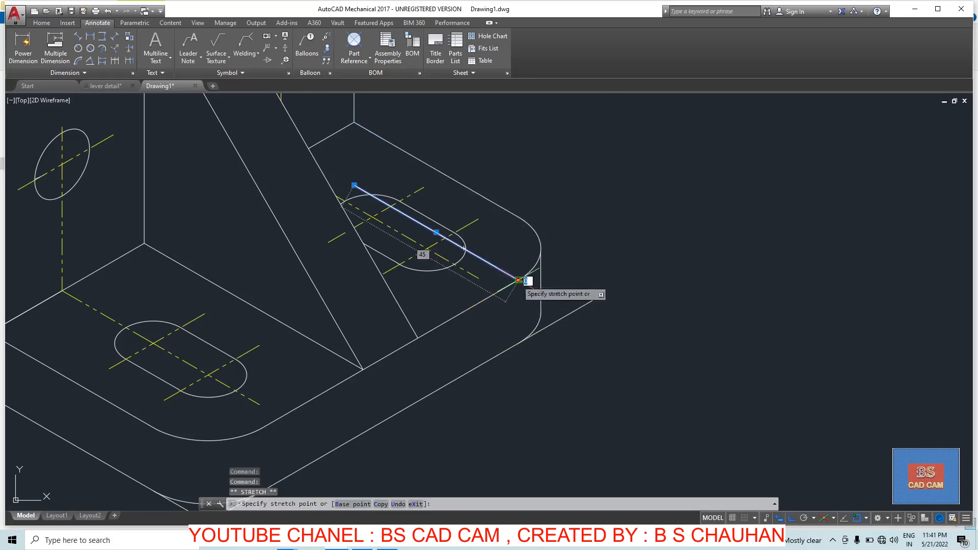
{"action": "left_click", "coordinate": [601, 331]}
{"action": "key", "text": "Escape"}
{"action": "key", "text": "Escape"}
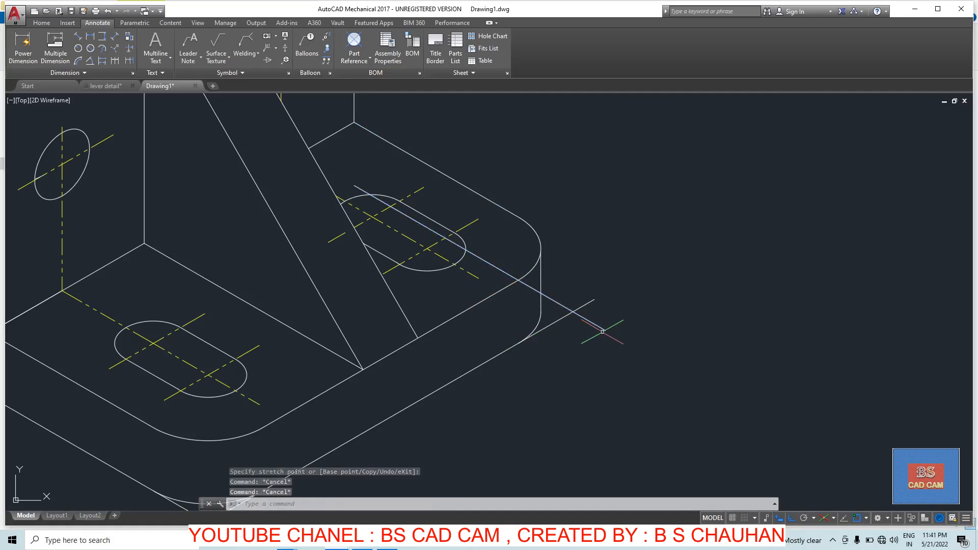
Step: Trim the overshooting line ends at the base's right corner and the part of the copied line crossing the front face
{"action": "type", "text": "tr"}
{"action": "key", "text": "Return"}
{"action": "key", "text": "Return"}
{"action": "left_click", "coordinate": [625, 284]}
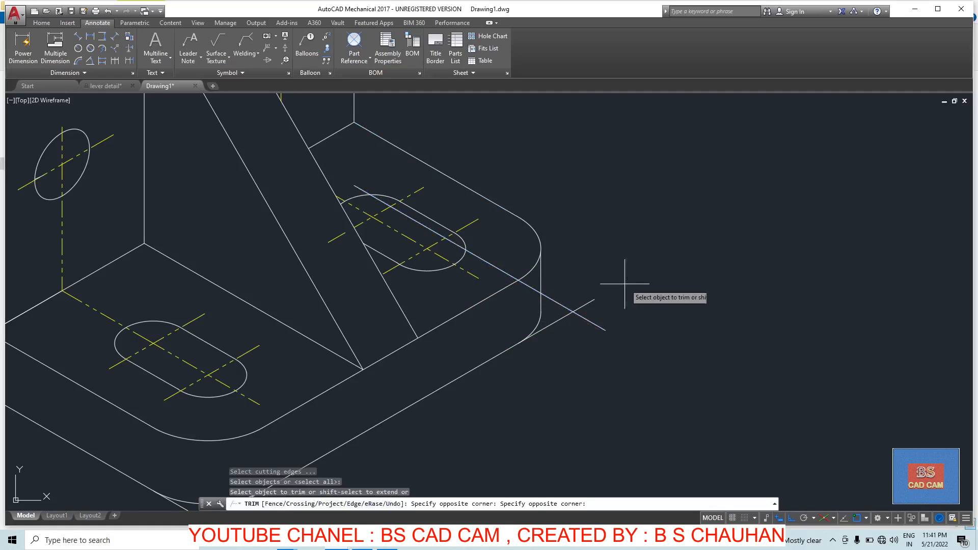
{"action": "left_click", "coordinate": [601, 349]}
{"action": "left_click", "coordinate": [539, 289]}
{"action": "left_click", "coordinate": [537, 299]}
{"action": "key", "text": "Escape"}
Step: Delete the leftover part of the copied line crossing the base's top face and slot
{"action": "left_click", "coordinate": [489, 267]}
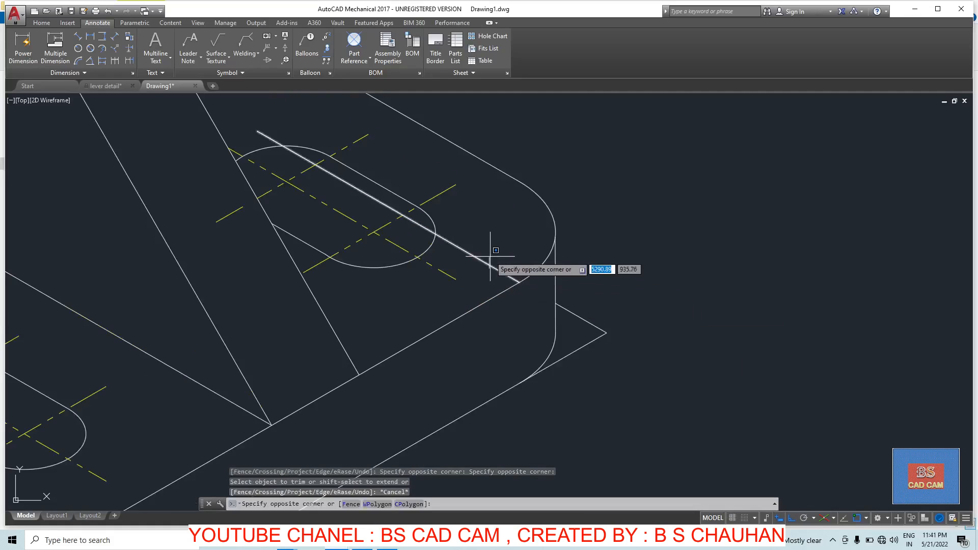
{"action": "left_click", "coordinate": [479, 272]}
{"action": "key", "text": "Delete"}
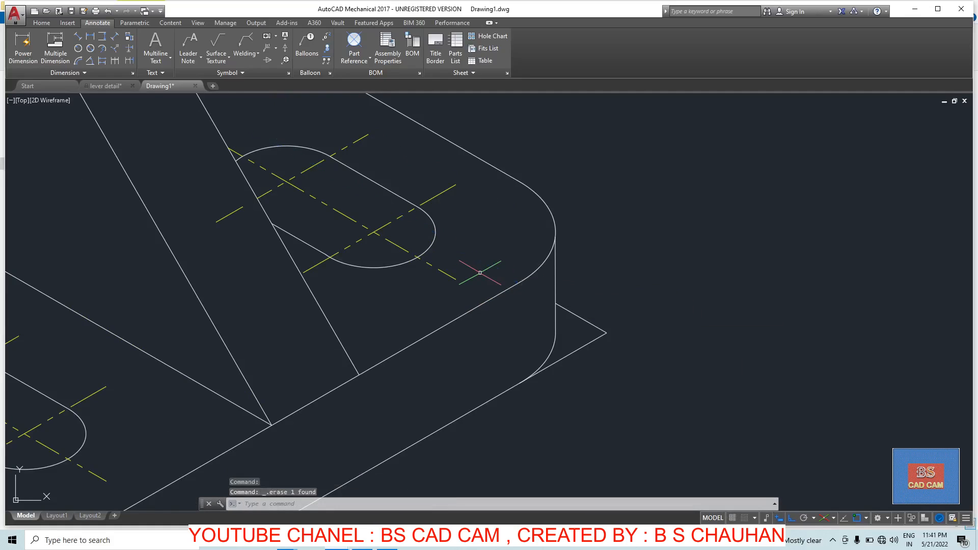
Step: Stretch the upright plate's sloping top edge past its rounded upper-left corner
{"action": "scroll", "coordinate": [560, 281], "scroll_direction": "down", "scroll_amount": 2}
{"action": "scroll", "coordinate": [291, 189], "scroll_direction": "up", "scroll_amount": 2}
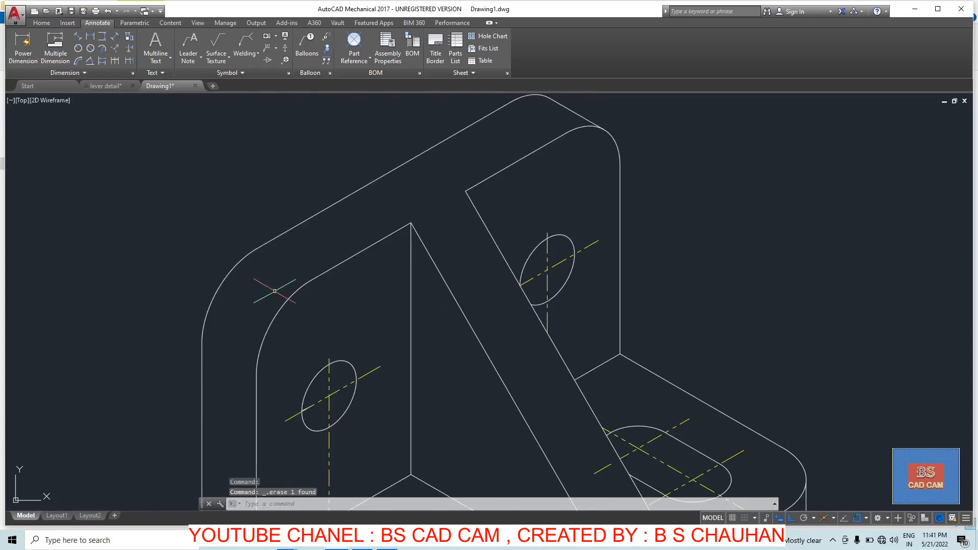
{"action": "key", "text": "Escape"}
{"action": "left_click", "coordinate": [269, 240]}
{"action": "left_click", "coordinate": [257, 248]}
{"action": "left_click", "coordinate": [173, 297]}
{"action": "key", "text": "Escape"}
Step: Stretch the upright plate's outer vertical edge upward in the right isoplane so that it crosses the extended top edge
{"action": "left_click", "coordinate": [200, 358]}
{"action": "left_click", "coordinate": [204, 359]}
{"action": "left_click", "coordinate": [195, 376]}
{"action": "left_click", "coordinate": [211, 370]}
{"action": "left_click", "coordinate": [203, 382]}
{"action": "left_click", "coordinate": [198, 352]}
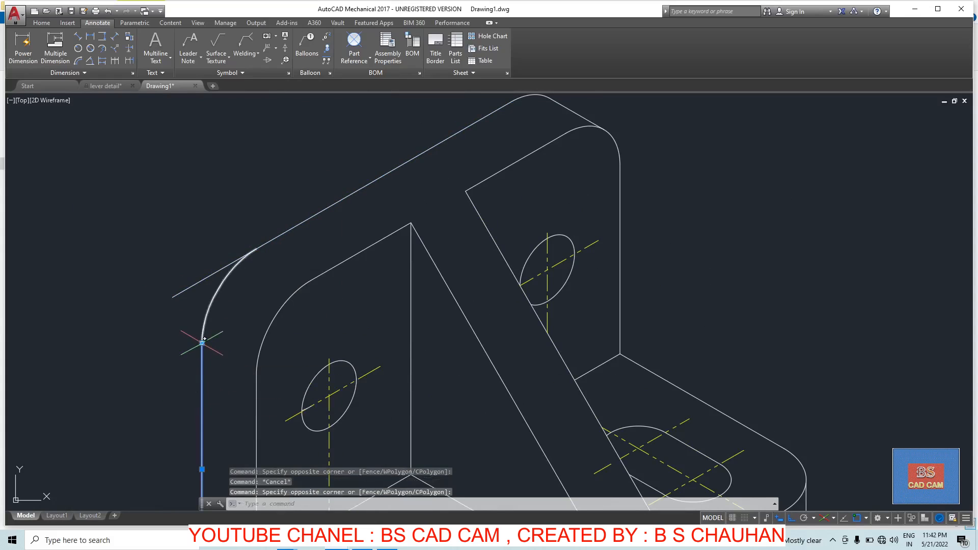
{"action": "left_click", "coordinate": [202, 342]}
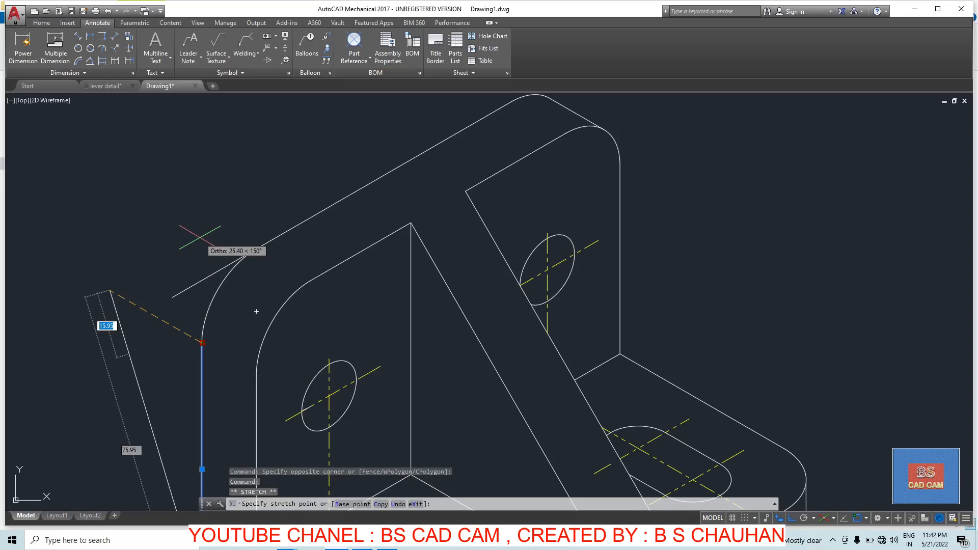
{"action": "key", "text": "F5"}
{"action": "left_click", "coordinate": [201, 219]}
{"action": "key", "text": "Escape"}
{"action": "key", "text": "Escape"}
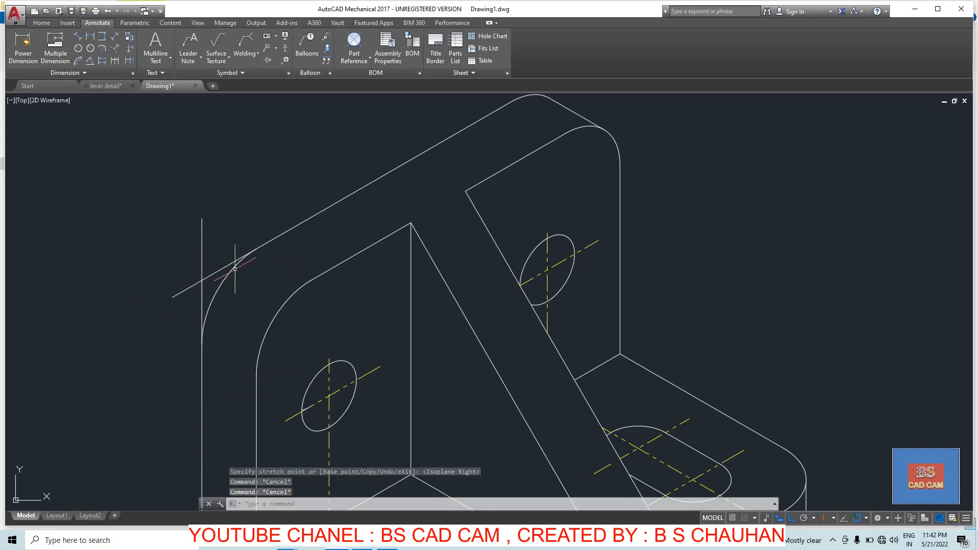
Step: Trim both overshooting line ends at the upright plate's upper-left corner to form a sharp reference corner
{"action": "type", "text": "tr"}
{"action": "key", "text": "Return"}
{"action": "key", "text": "Return"}
{"action": "left_click", "coordinate": [214, 225]}
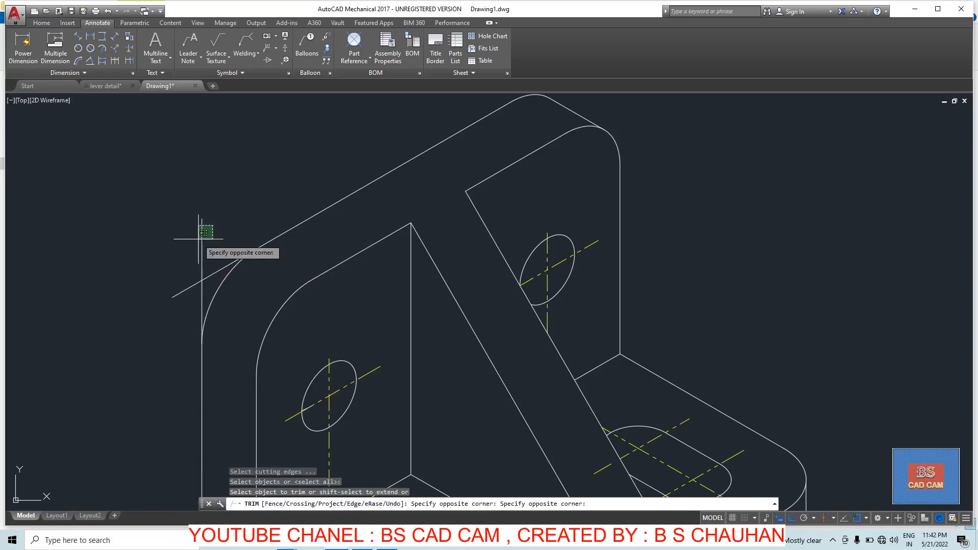
{"action": "left_click", "coordinate": [196, 240]}
{"action": "left_click", "coordinate": [188, 266]}
{"action": "left_click", "coordinate": [155, 314]}
{"action": "key", "text": "Escape"}
Step: Trim the two crossing bottom edge extensions below the base's front rounded corner into a sharp corner
{"action": "scroll", "coordinate": [200, 227], "scroll_direction": "down", "scroll_amount": 6}
{"action": "scroll", "coordinate": [233, 309], "scroll_direction": "up", "scroll_amount": 2}
{"action": "middle_click_drag", "start_coordinate": [191, 258], "coordinate": [192, 295]}
{"action": "scroll", "coordinate": [280, 360], "scroll_direction": "up", "scroll_amount": 7}
{"action": "type", "text": "tr"}
{"action": "key", "text": "Return"}
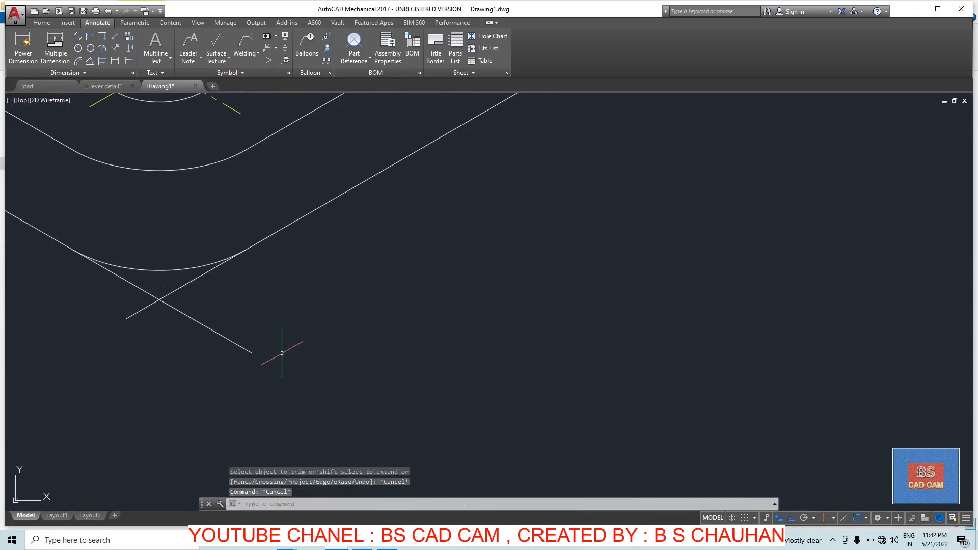
{"action": "key", "text": "Return"}
{"action": "left_click", "coordinate": [275, 337]}
{"action": "left_click", "coordinate": [191, 365]}
{"action": "left_click", "coordinate": [174, 331]}
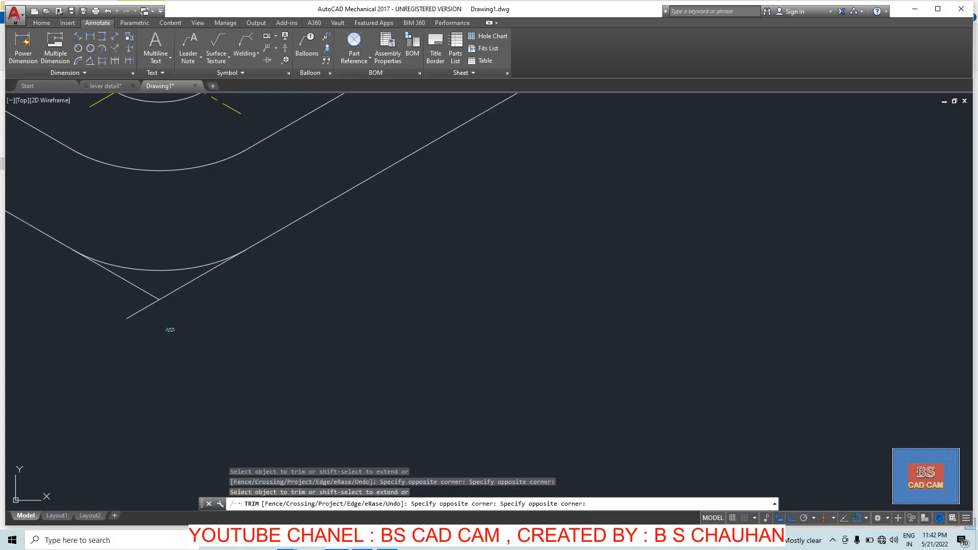
{"action": "left_click", "coordinate": [123, 308]}
{"action": "key", "text": "Escape"}
Step: Add an aligned dimension along the base's left bottom edge, from the sharp front corner to the rear corner
{"action": "scroll", "coordinate": [218, 308], "scroll_direction": "down", "scroll_amount": 5}
{"action": "scroll", "coordinate": [310, 319], "scroll_direction": "up", "scroll_amount": 2}
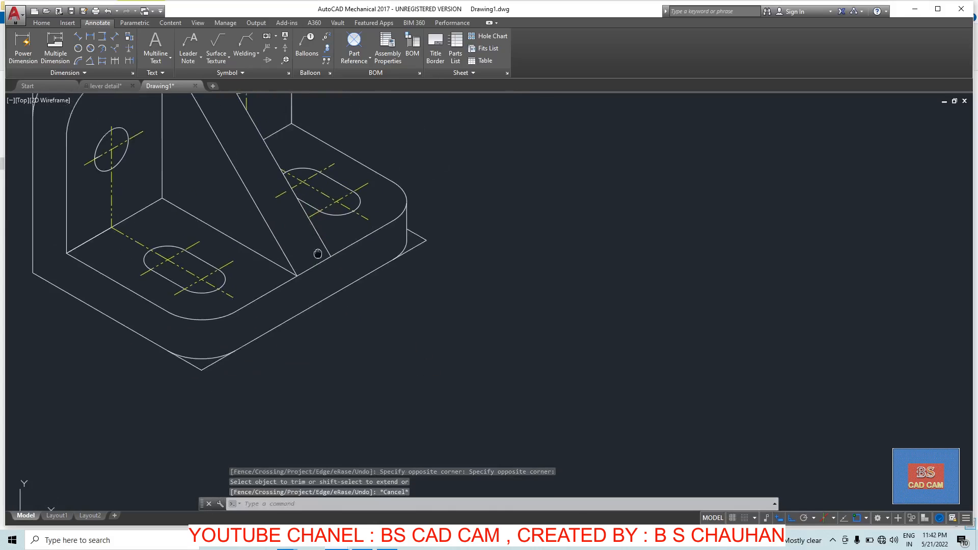
{"action": "key", "text": "Escape"}
{"action": "scroll", "coordinate": [310, 320], "scroll_direction": "down", "scroll_amount": 3}
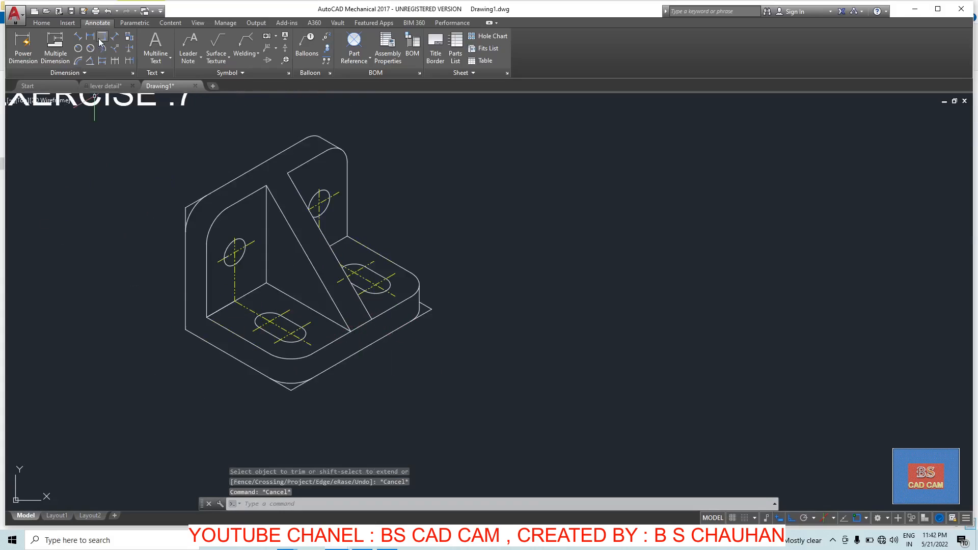
{"action": "left_click", "coordinate": [77, 36]}
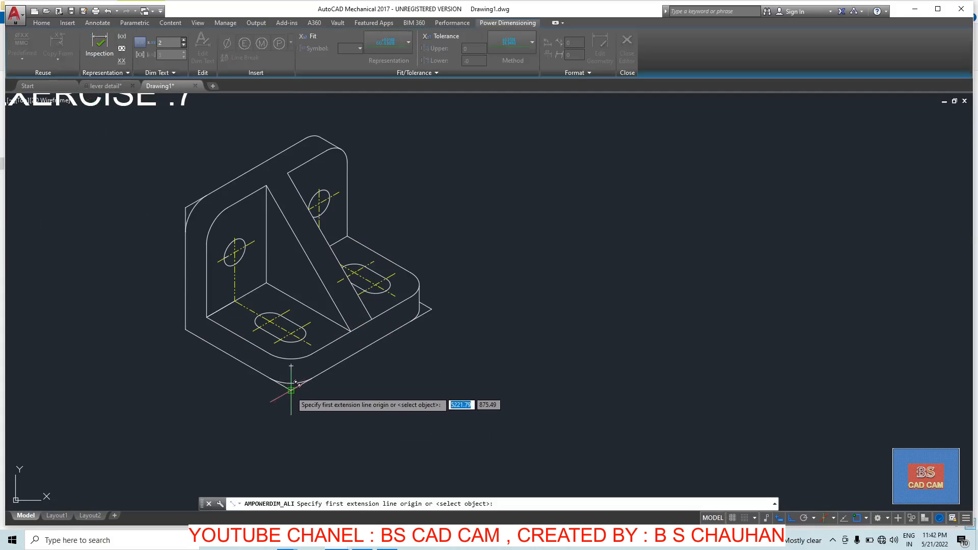
{"action": "left_click", "coordinate": [291, 389]}
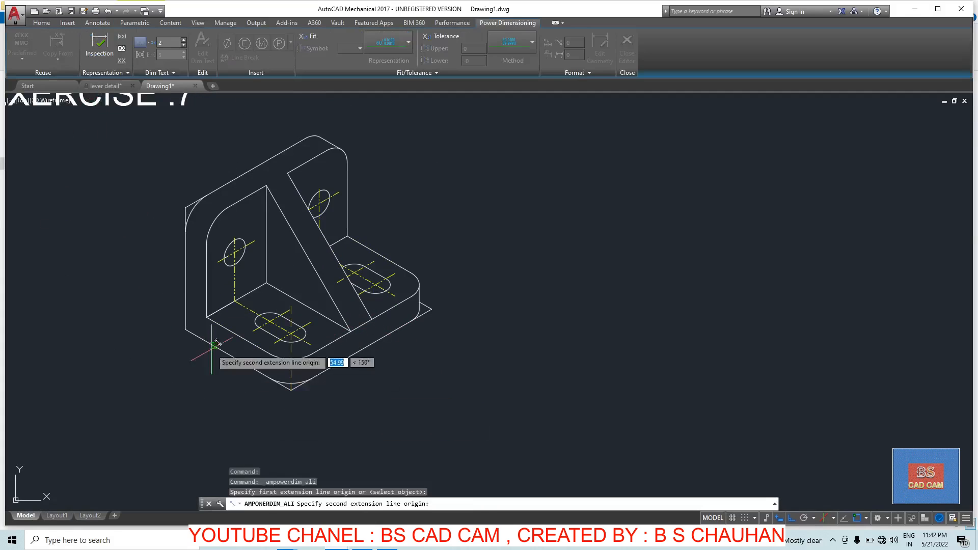
{"action": "left_click", "coordinate": [185, 331]}
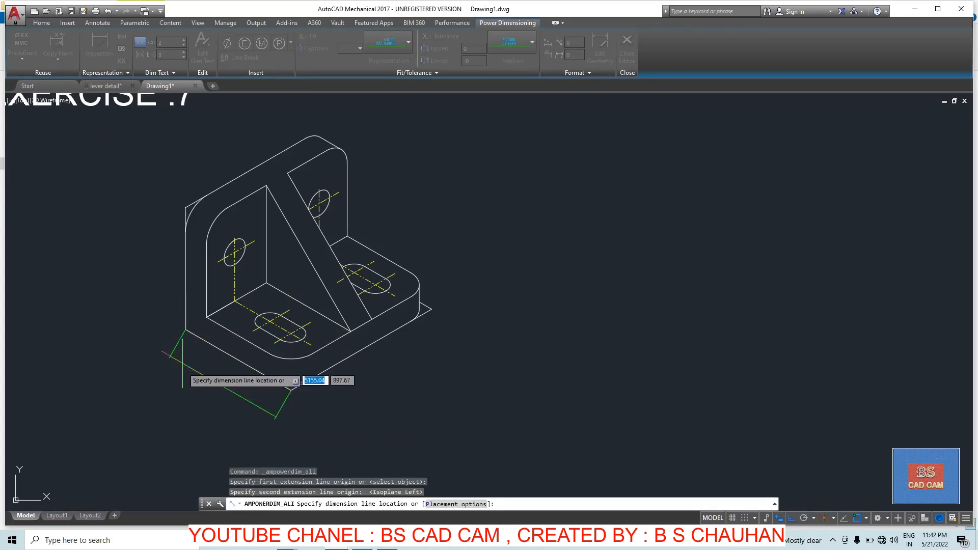
{"action": "left_click", "coordinate": [262, 432]}
{"action": "left_click", "coordinate": [216, 438]}
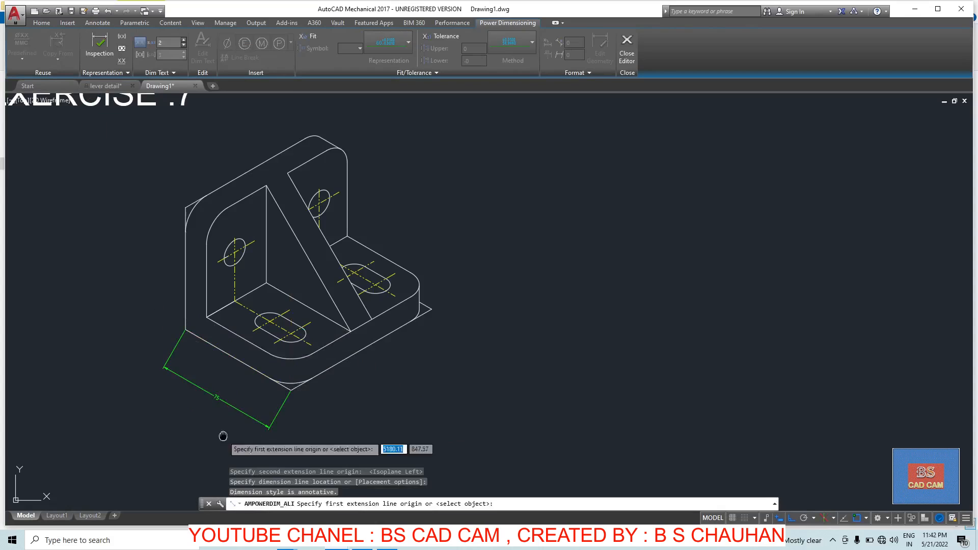
Step: Set the text height of the Annotative dimension style to 5
{"action": "middle_click_drag", "start_coordinate": [223, 435], "coordinate": [242, 399]}
{"action": "scroll", "coordinate": [243, 393], "scroll_direction": "up", "scroll_amount": 4}
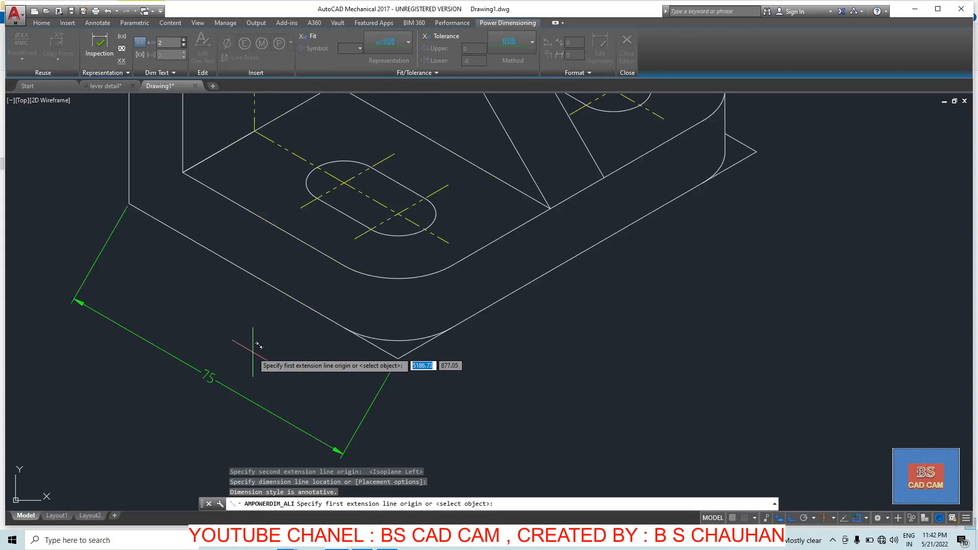
{"action": "key", "text": "Escape"}
{"action": "key", "text": "Escape"}
{"action": "type", "text": "D"}
{"action": "key", "text": "Return"}
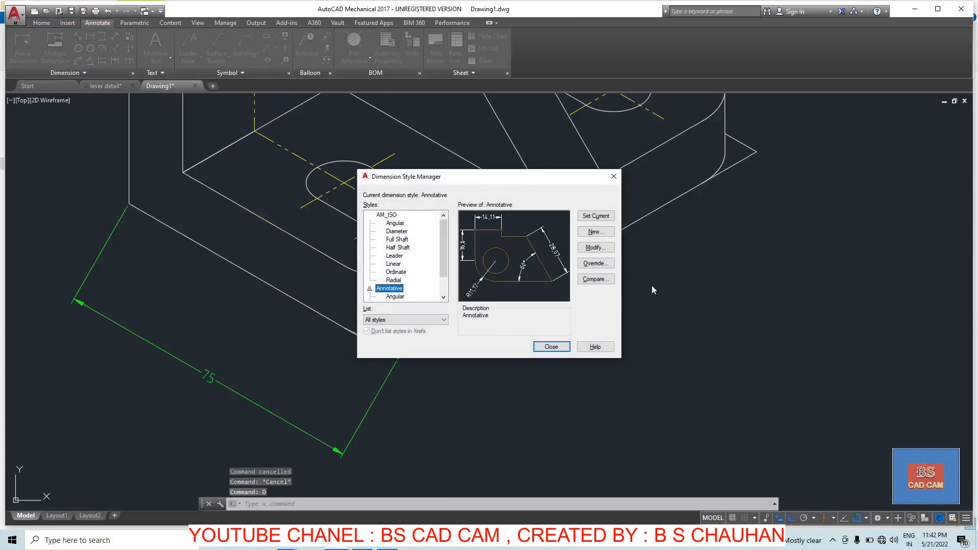
{"action": "left_click", "coordinate": [594, 247]}
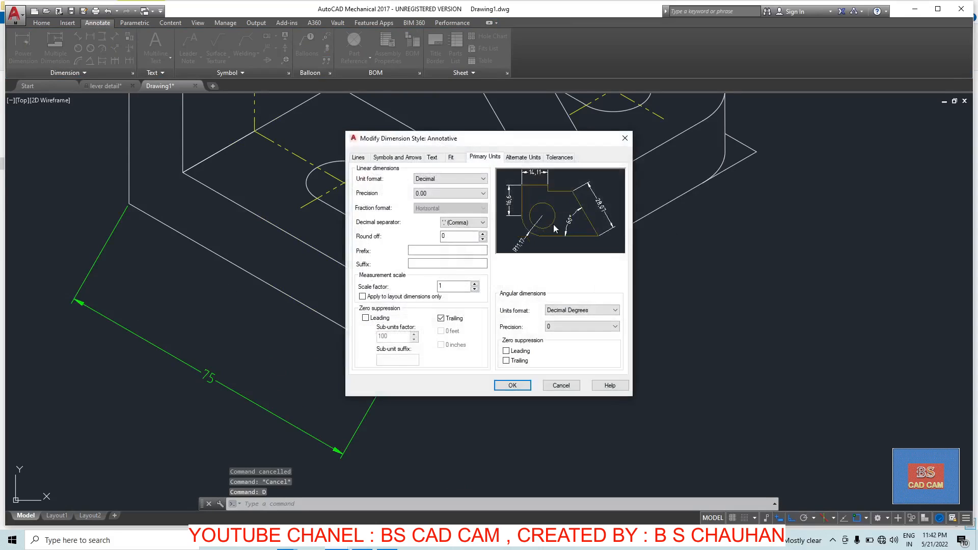
{"action": "left_click", "coordinate": [432, 158]}
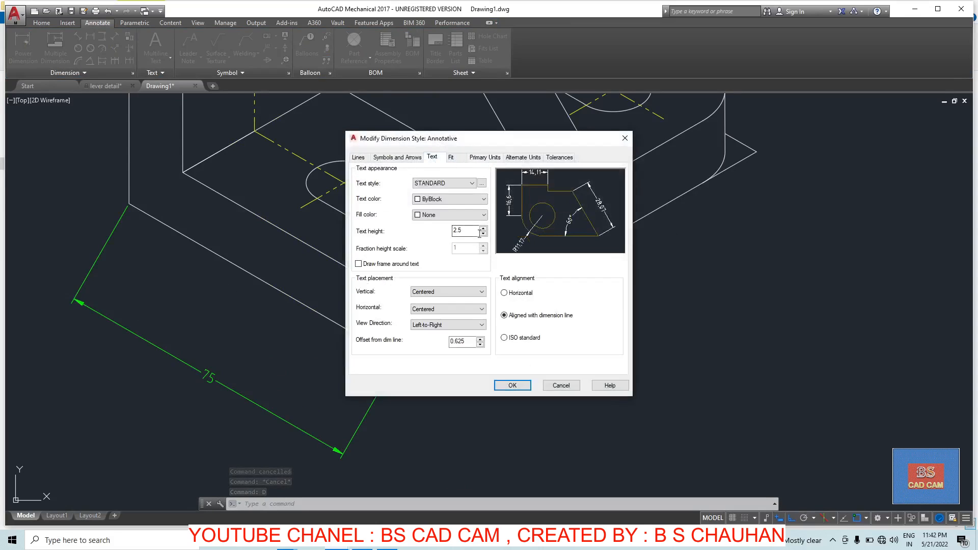
{"action": "type", "text": "5"}
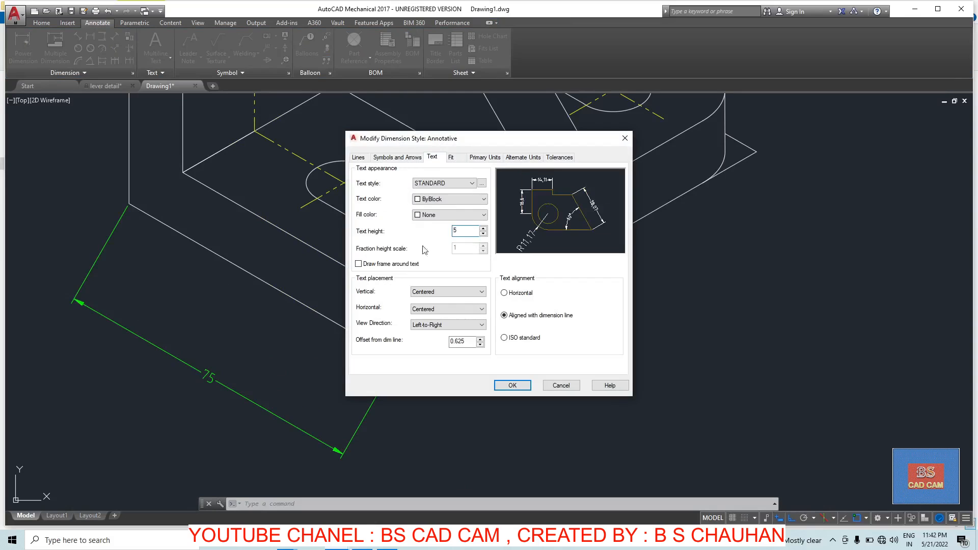
{"action": "left_click", "coordinate": [512, 386]}
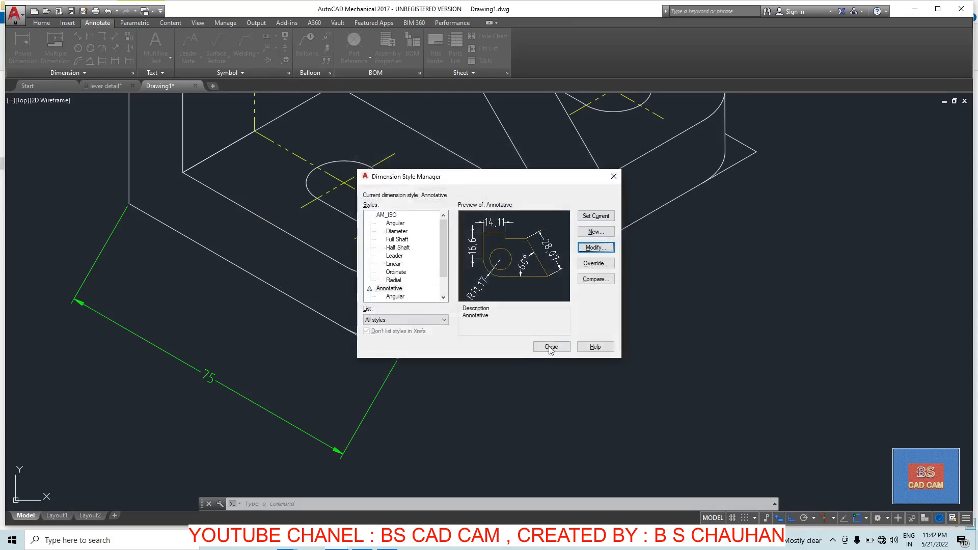
{"action": "left_click", "coordinate": [552, 348]}
{"action": "left_click", "coordinate": [544, 378]}
{"action": "key", "text": "Escape"}
{"action": "key", "text": "Escape"}
{"action": "key", "text": "Escape"}
Step: Apply a 90-degree oblique angle to the aligned dimension on the base's left bottom edge
{"action": "scroll", "coordinate": [582, 334], "scroll_direction": "down", "scroll_amount": 2}
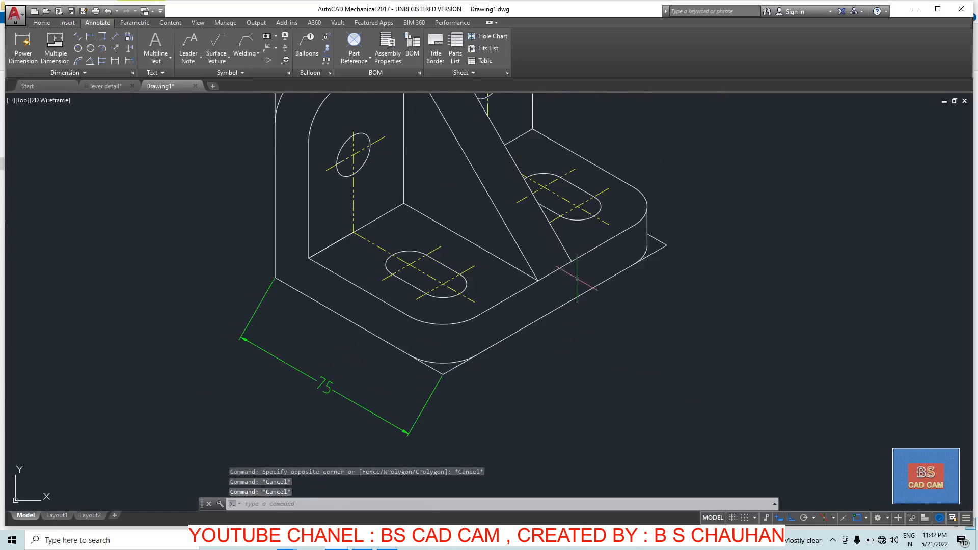
{"action": "left_click", "coordinate": [404, 414]}
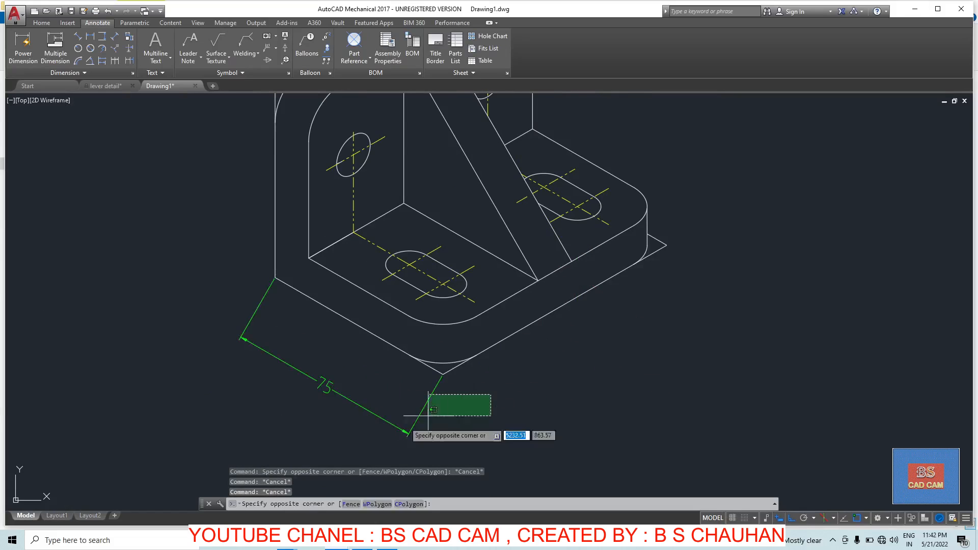
{"action": "left_click", "coordinate": [365, 426]}
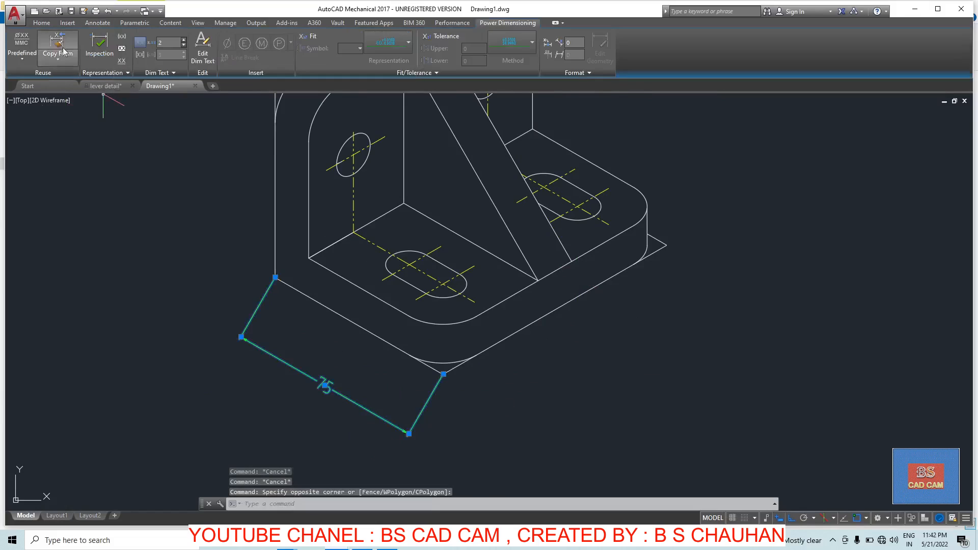
{"action": "left_click", "coordinate": [97, 22]}
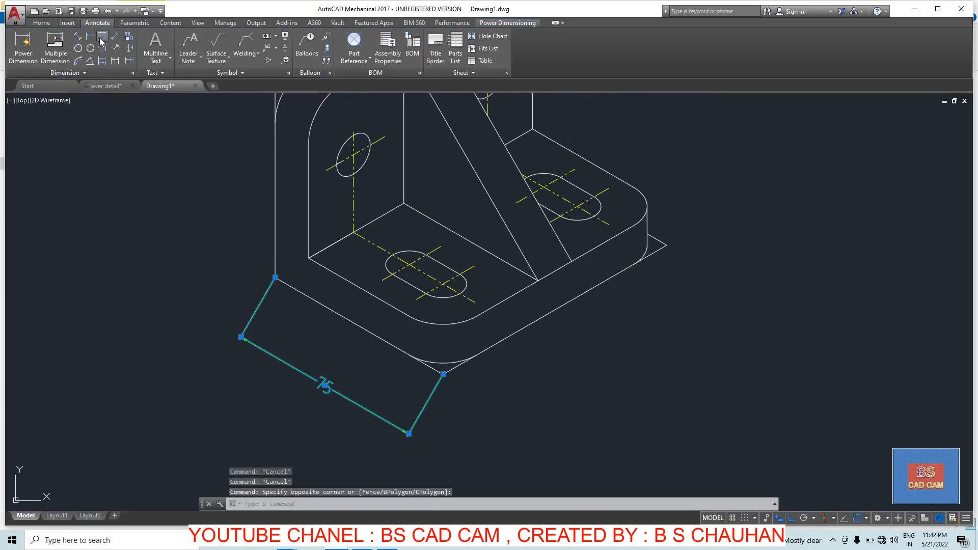
{"action": "left_click", "coordinate": [67, 73]}
{"action": "left_click", "coordinate": [68, 85]}
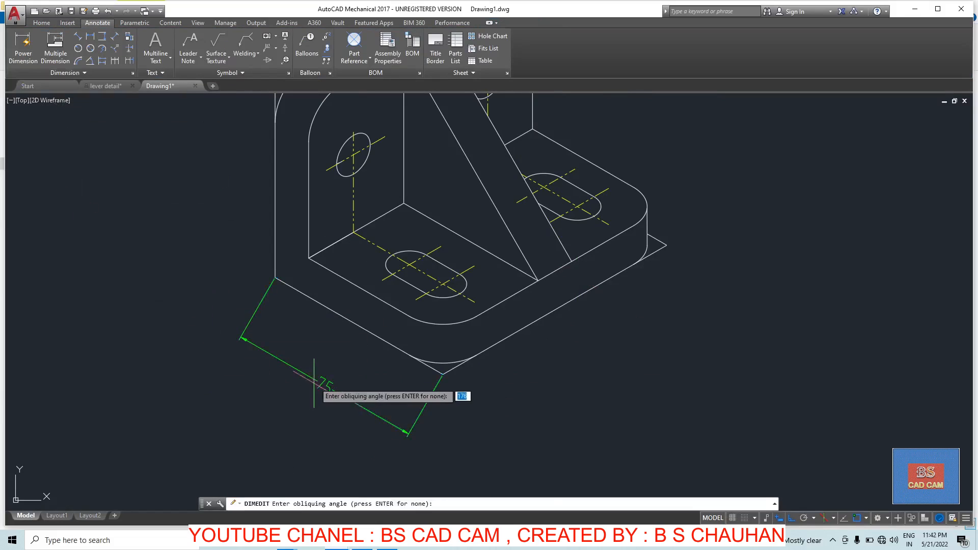
{"action": "type", "text": "9"}
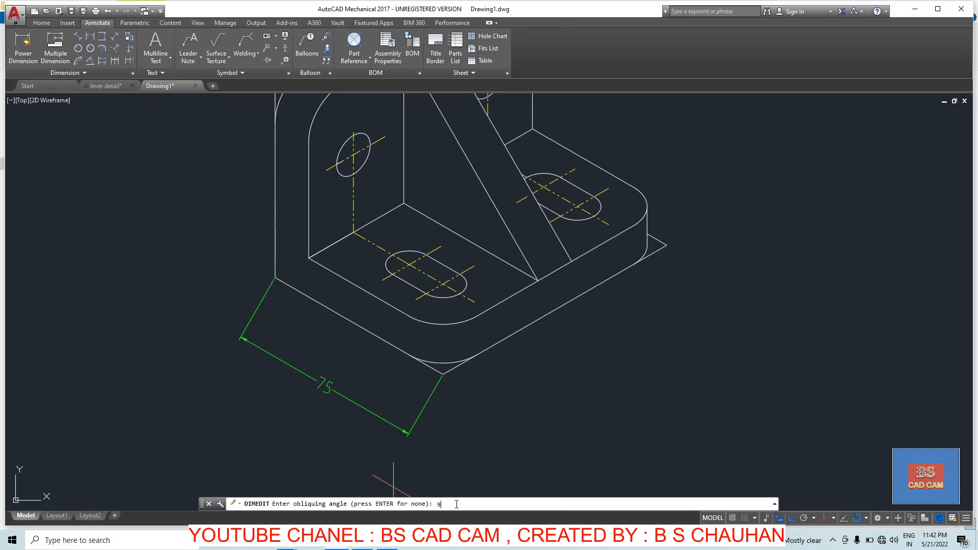
{"action": "type", "text": "0"}
{"action": "key", "text": "Return"}
{"action": "key", "text": "Escape"}
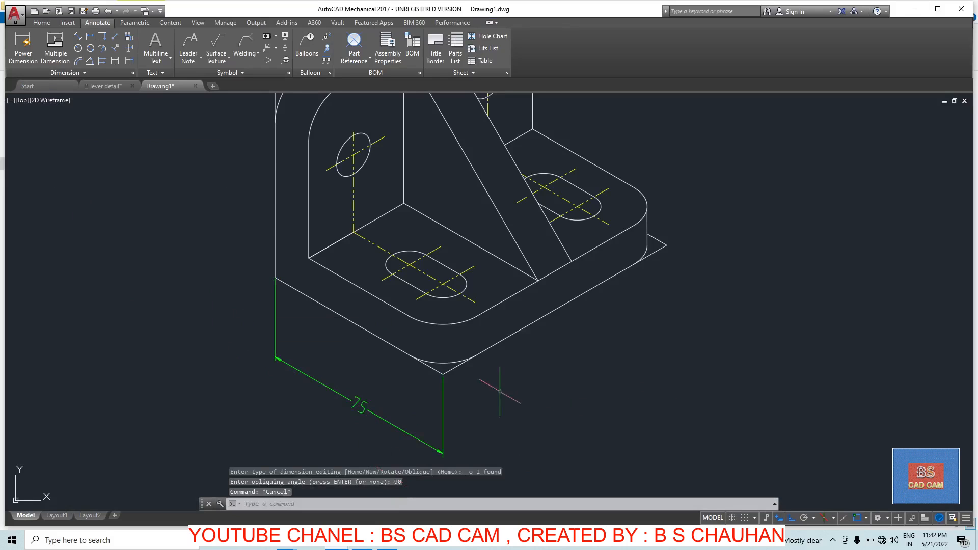
Step: Add an aligned dimension along the base's front bottom edge, from the sharp front corner to the sharp corner at its far end
{"action": "key", "text": "Escape"}
{"action": "key", "text": "Escape"}
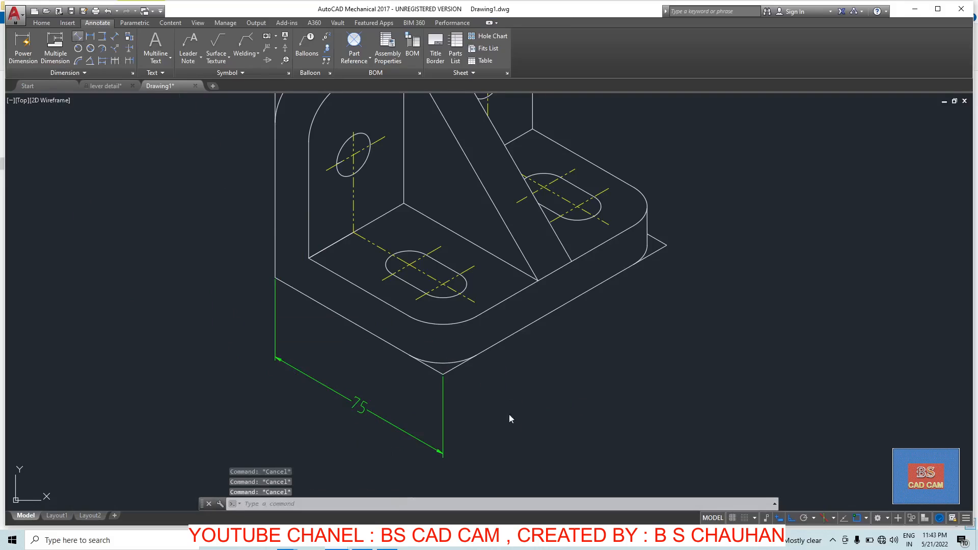
{"action": "left_click", "coordinate": [443, 374]}
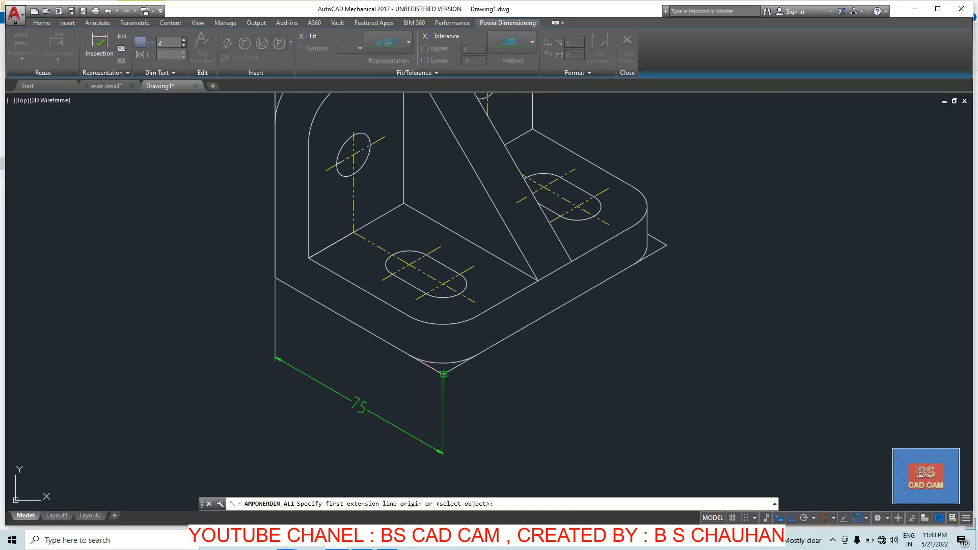
{"action": "left_click", "coordinate": [667, 244]}
{"action": "left_click", "coordinate": [615, 374]}
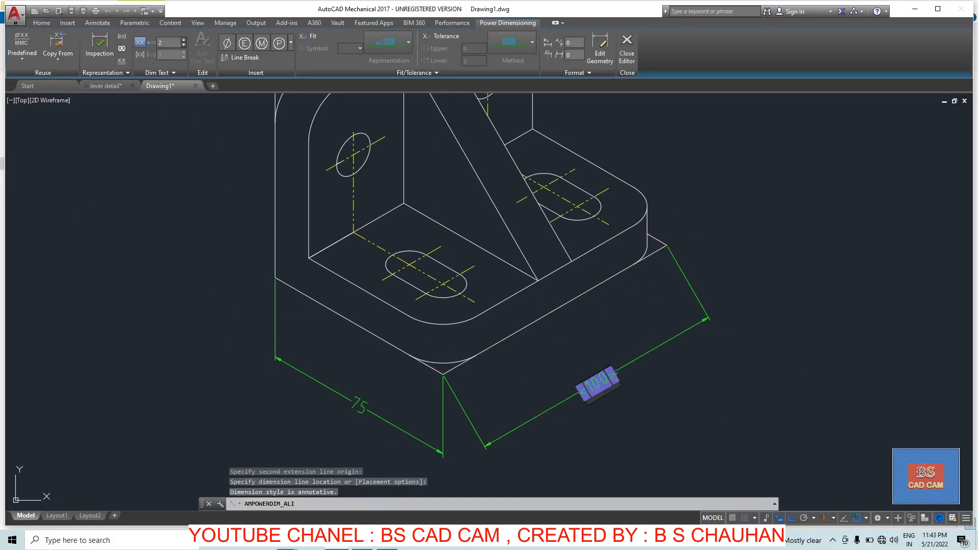
{"action": "key", "text": "Escape"}
{"action": "key", "text": "Escape"}
{"action": "key", "text": "Escape"}
Step: Apply a 90-degree oblique angle to the aligned dimension on the base's front bottom edge
{"action": "left_click", "coordinate": [585, 375]}
{"action": "left_click", "coordinate": [535, 422]}
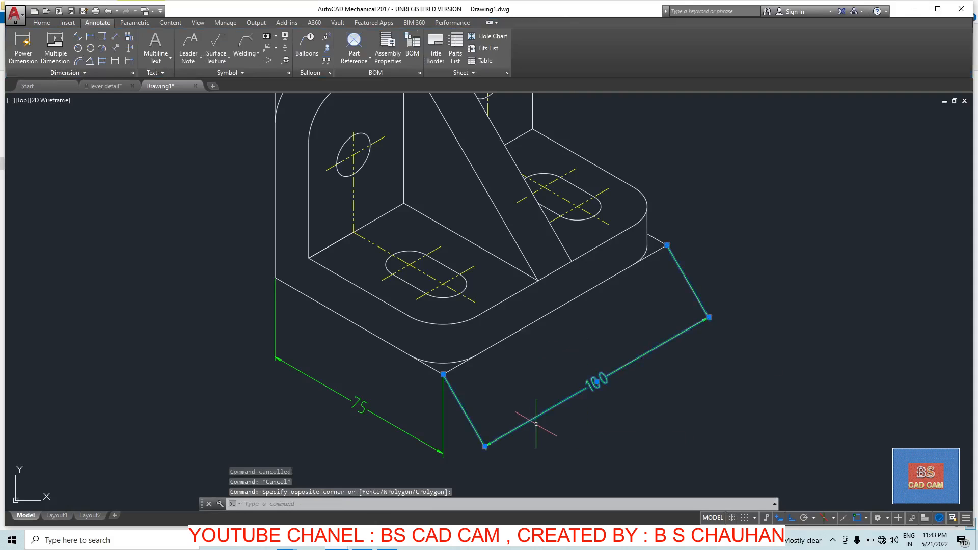
{"action": "key", "text": "Escape"}
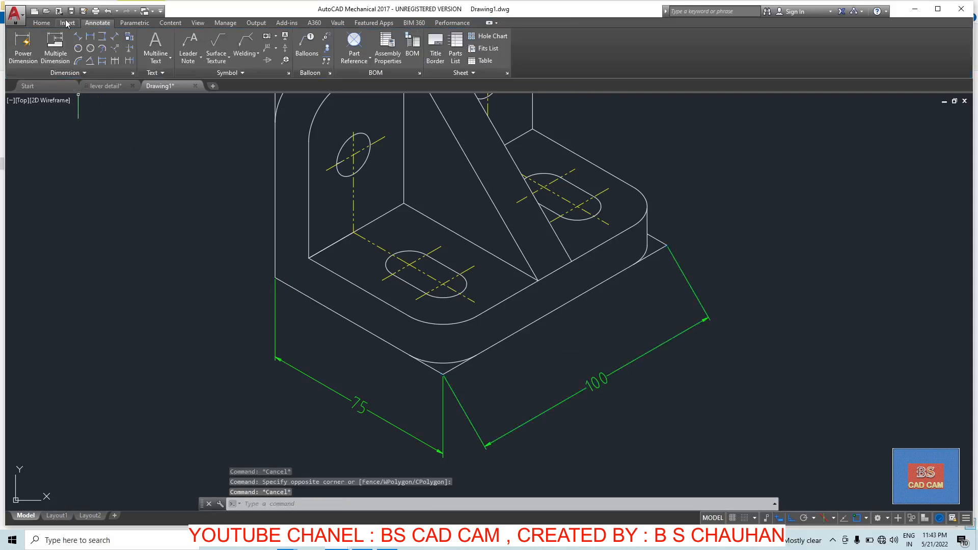
{"action": "left_click", "coordinate": [72, 73]}
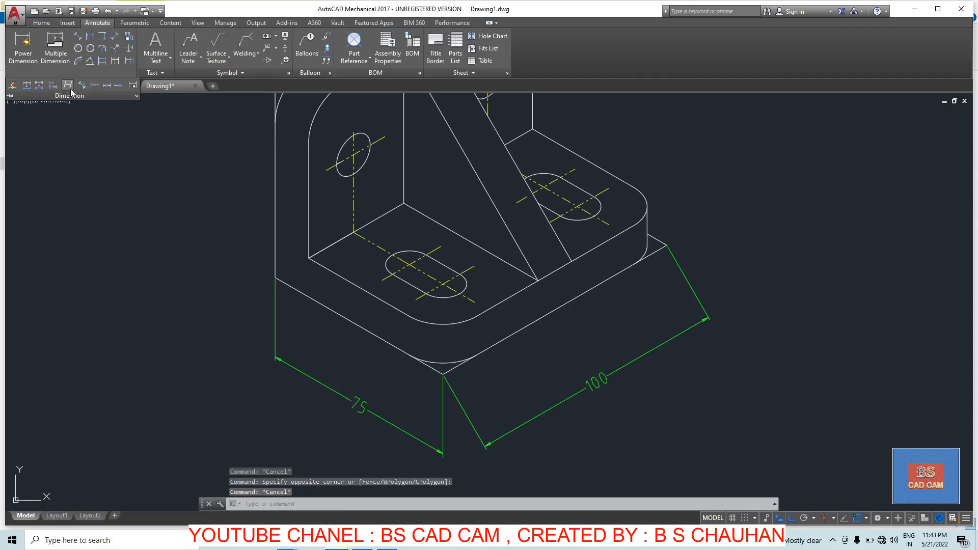
{"action": "left_click", "coordinate": [69, 87]}
{"action": "left_click", "coordinate": [591, 387]}
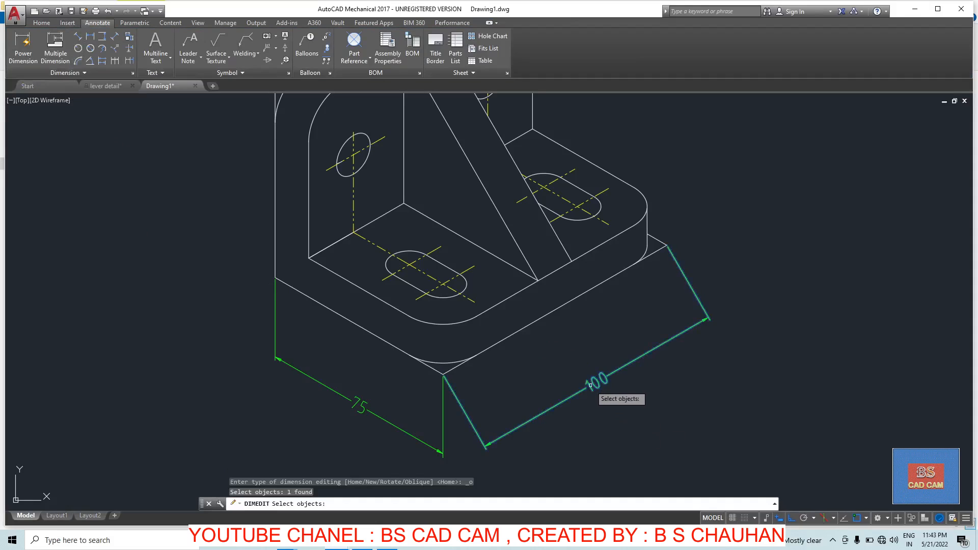
{"action": "key", "text": "Return"}
{"action": "type", "text": "90"}
{"action": "key", "text": "Return"}
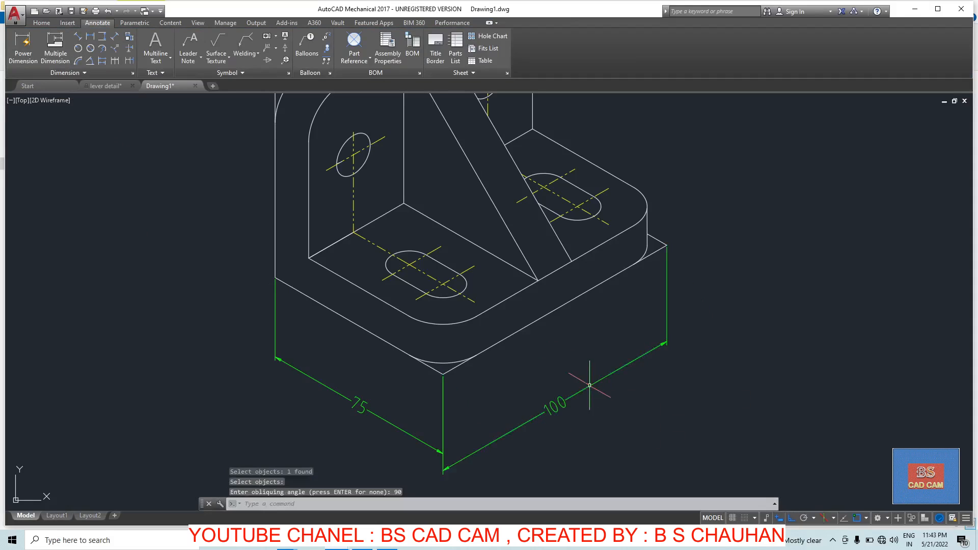
{"action": "key", "text": "Escape"}
{"action": "left_click", "coordinate": [524, 387]}
{"action": "key", "text": "Escape"}
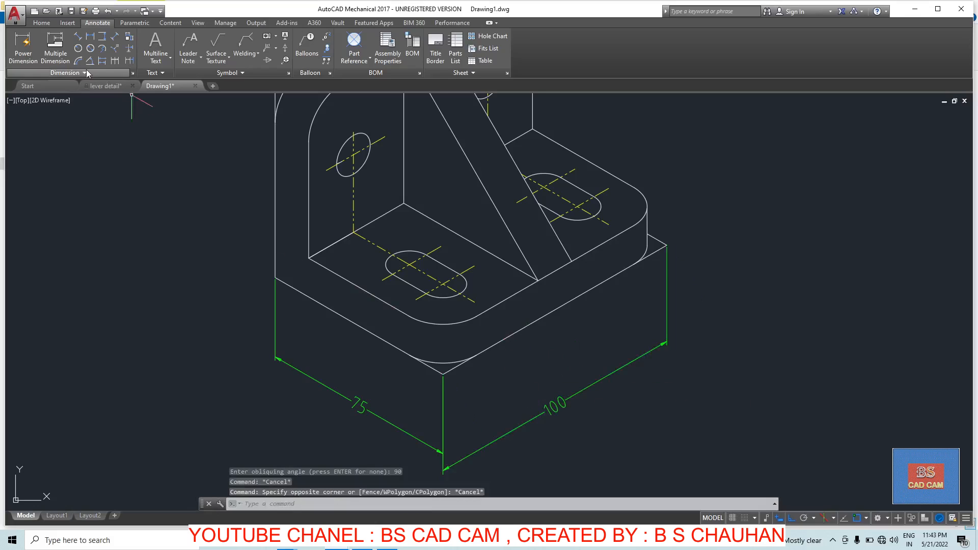
{"action": "left_click", "coordinate": [82, 36]}
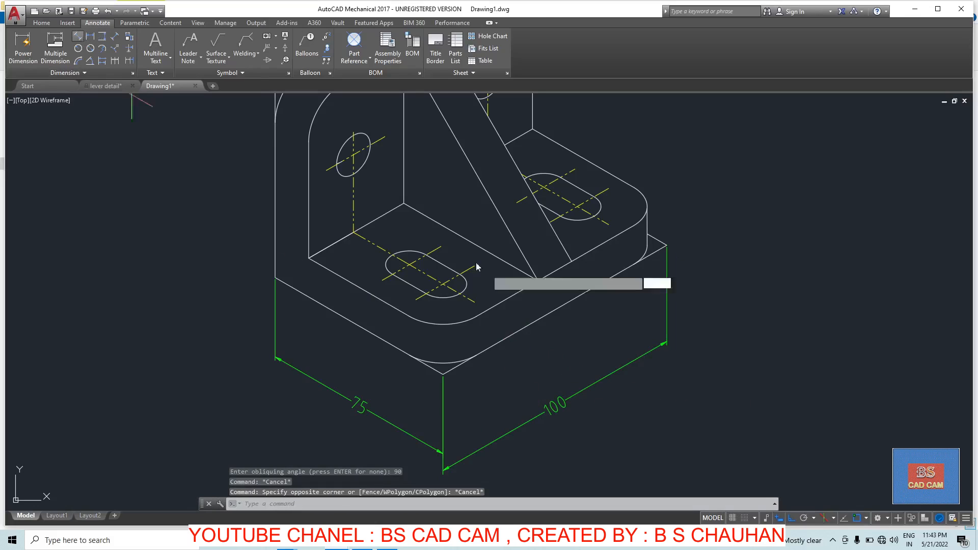
{"action": "left_click", "coordinate": [310, 258]}
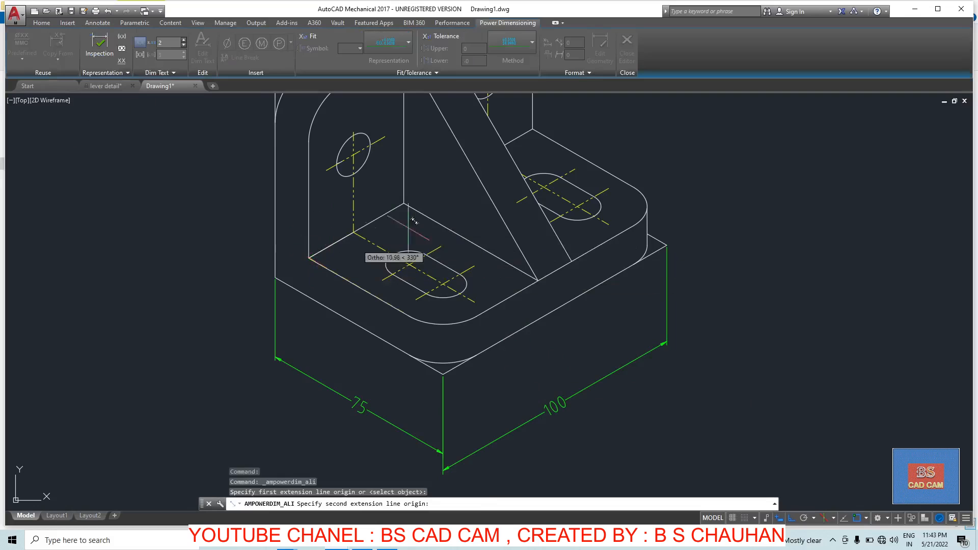
{"action": "left_click", "coordinate": [403, 204]}
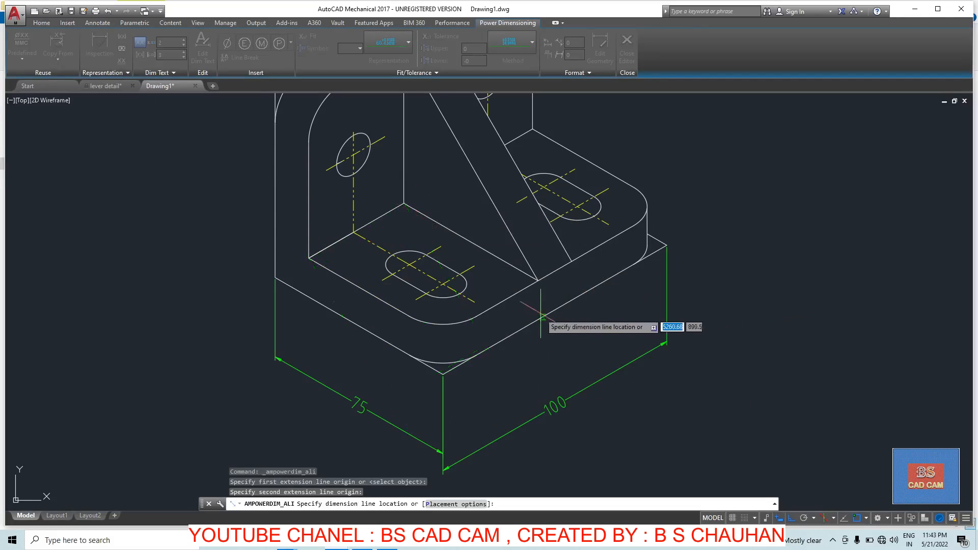
{"action": "left_click", "coordinate": [555, 367]}
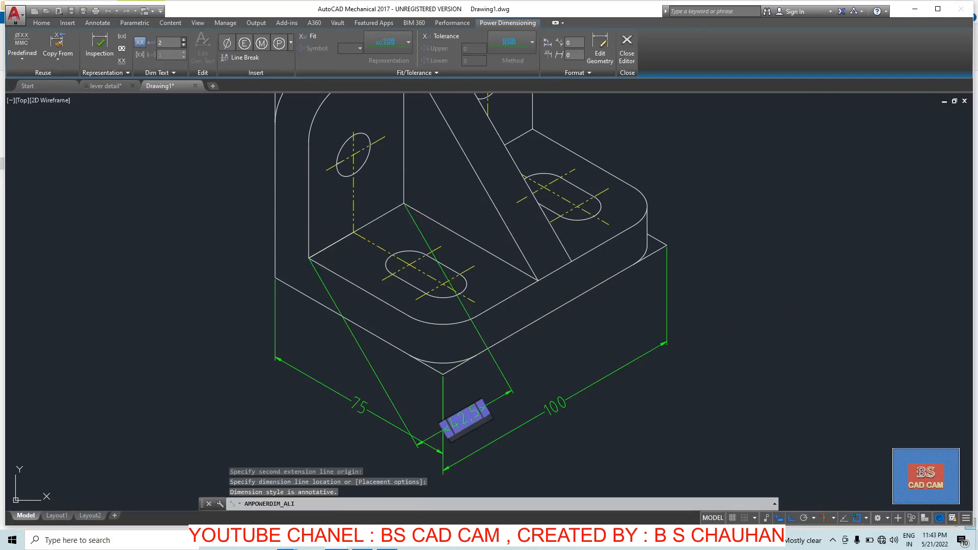
{"action": "key", "text": "Escape"}
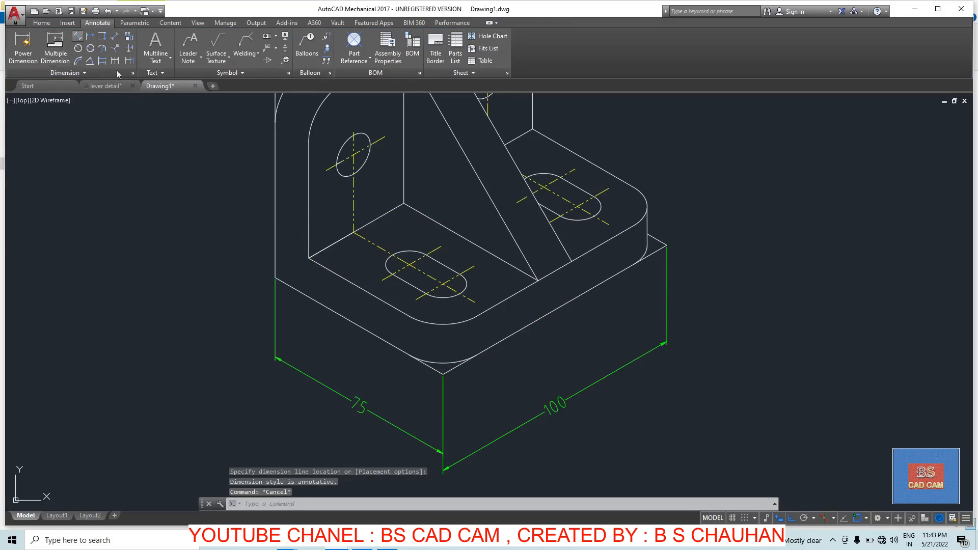
{"action": "left_click", "coordinate": [115, 36]}
{"action": "left_click", "coordinate": [404, 203]}
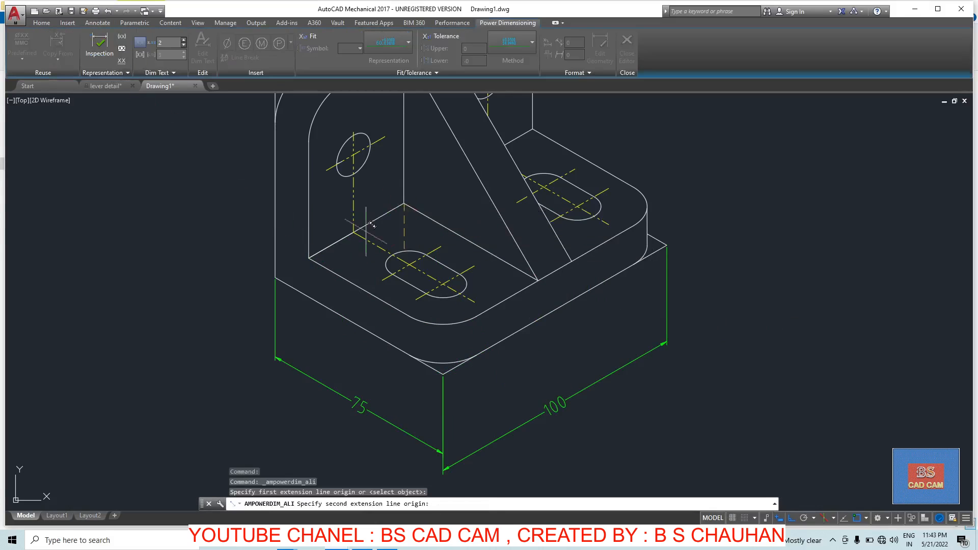
{"action": "left_click", "coordinate": [314, 258]}
{"action": "scroll", "coordinate": [369, 153], "scroll_direction": "down", "scroll_amount": 8}
{"action": "scroll", "coordinate": [369, 163], "scroll_direction": "up", "scroll_amount": 8}
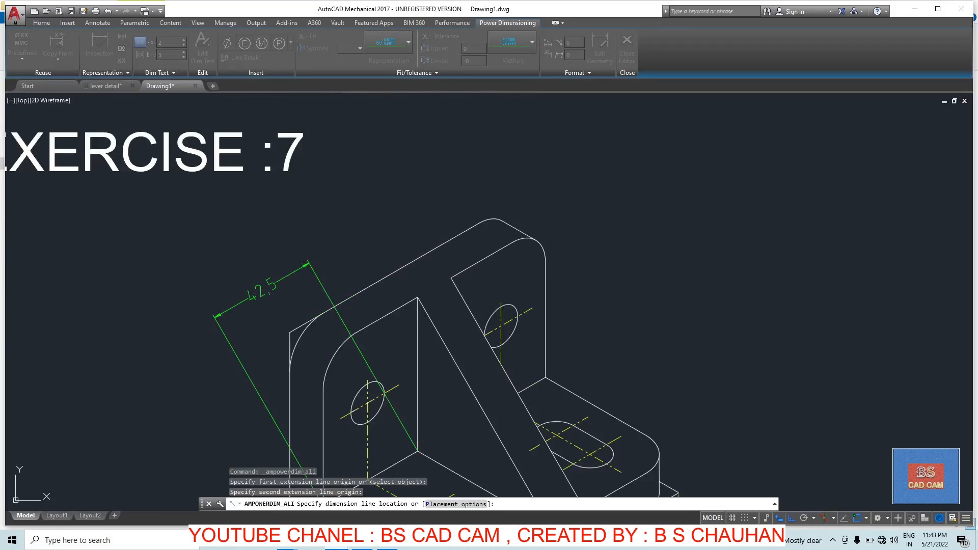
{"action": "key", "text": "Escape"}
{"action": "key", "text": "Escape"}
{"action": "middle_click_drag", "start_coordinate": [434, 316], "coordinate": [333, 475]}
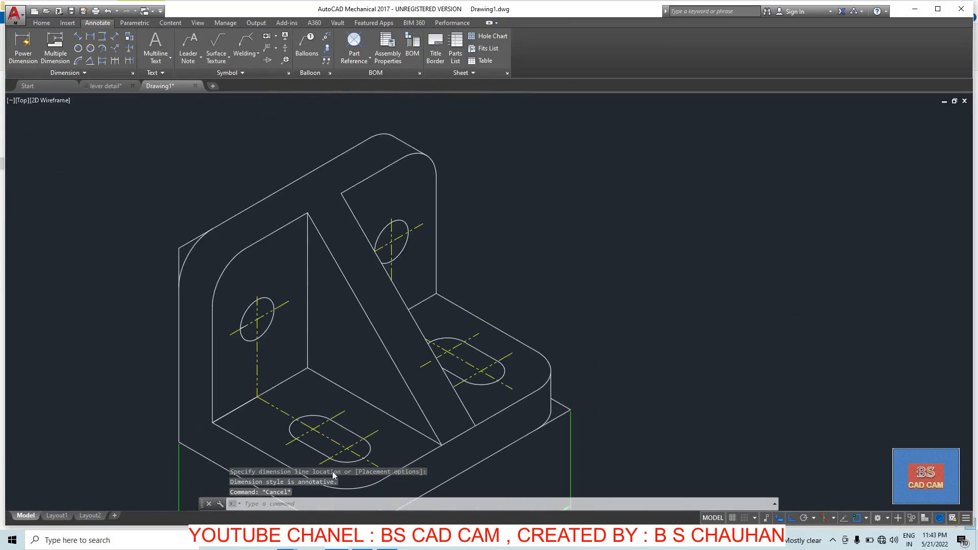
{"action": "left_click", "coordinate": [79, 36]}
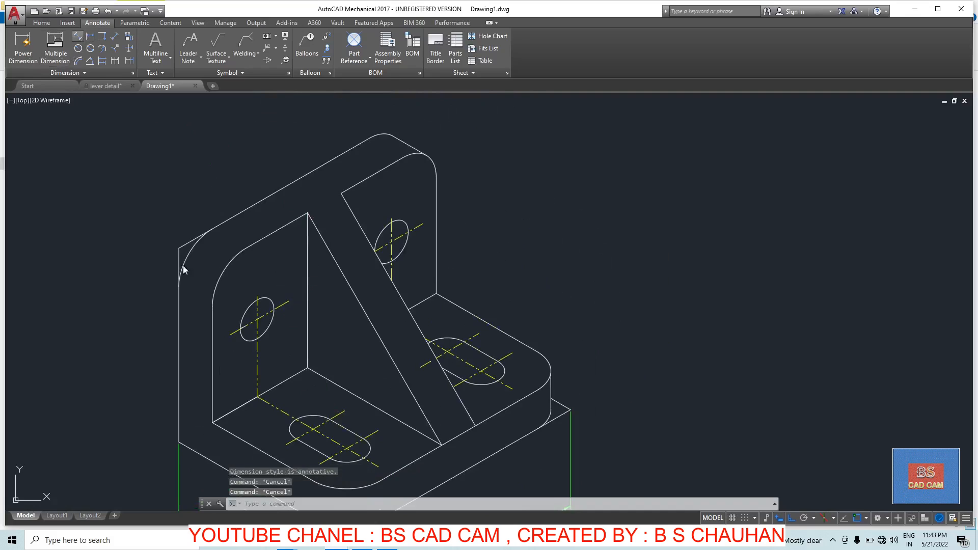
{"action": "left_click", "coordinate": [213, 306]}
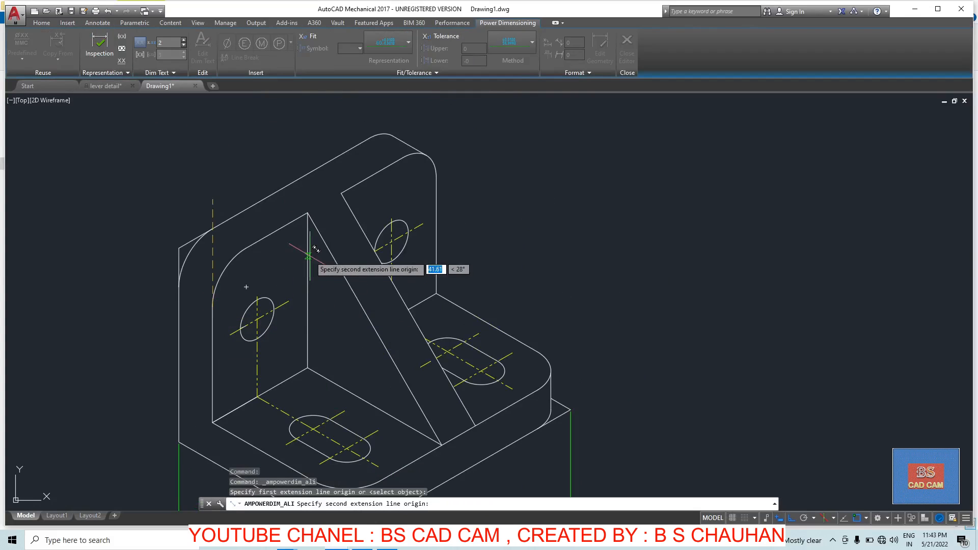
{"action": "key", "text": "F5"}
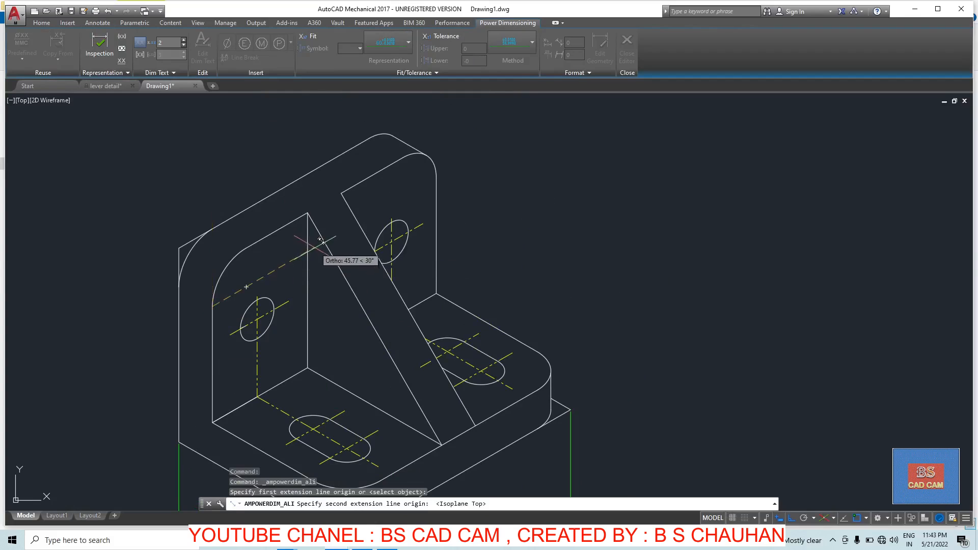
{"action": "left_click", "coordinate": [308, 252]}
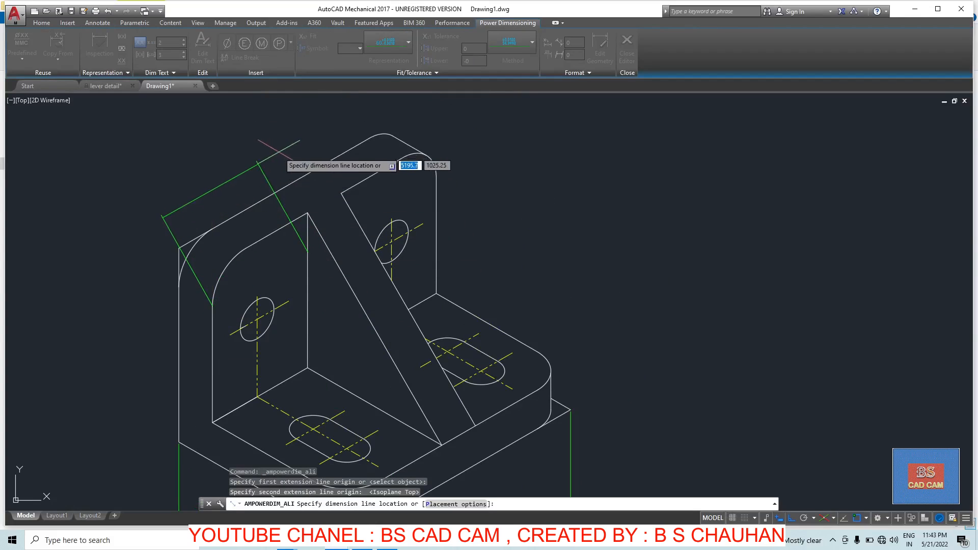
{"action": "left_click", "coordinate": [214, 145]}
{"action": "key", "text": "Escape"}
{"action": "key", "text": "Escape"}
{"action": "key", "text": "Escape"}
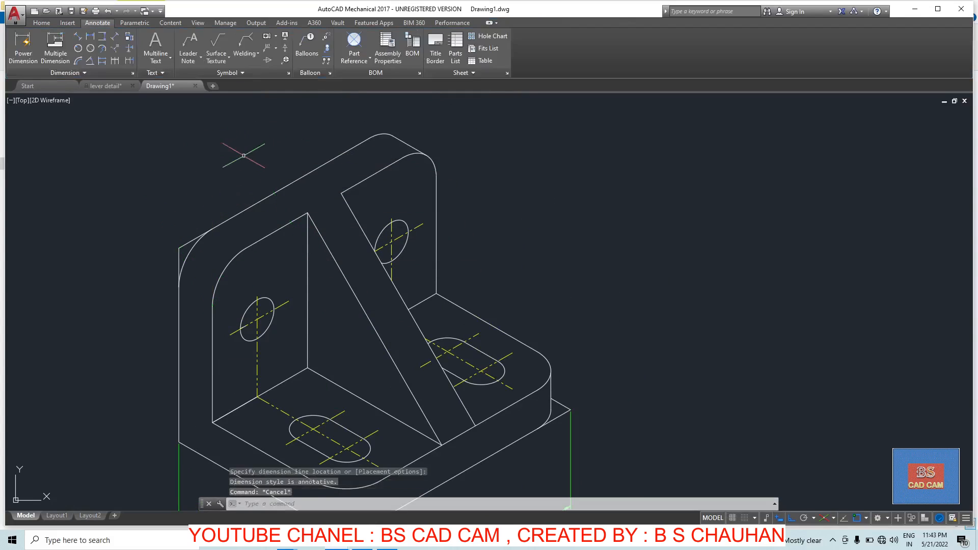
Step: Add an aligned dimension across the rib's width at its foot, along the base's front top edge
{"action": "middle_click_drag", "start_coordinate": [360, 328], "coordinate": [325, 245]}
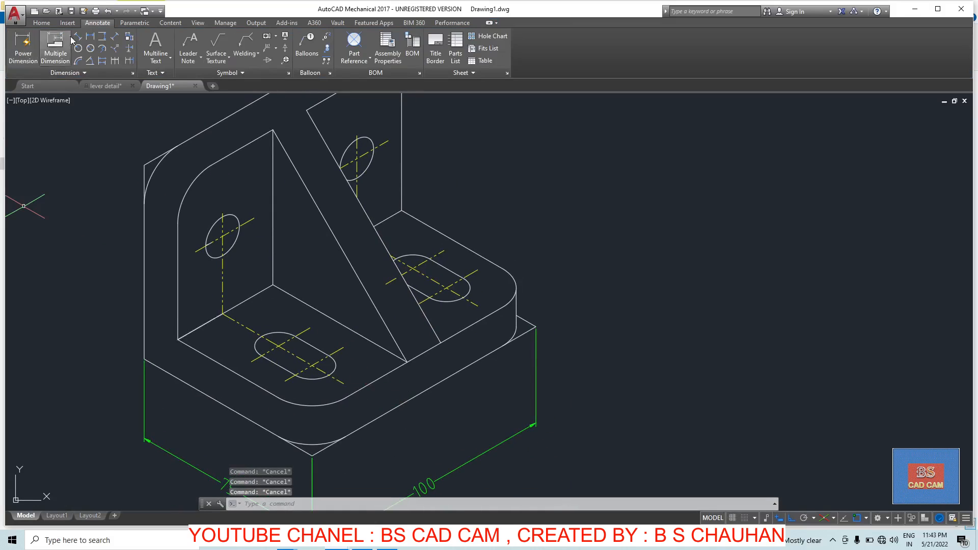
{"action": "left_click", "coordinate": [103, 39]}
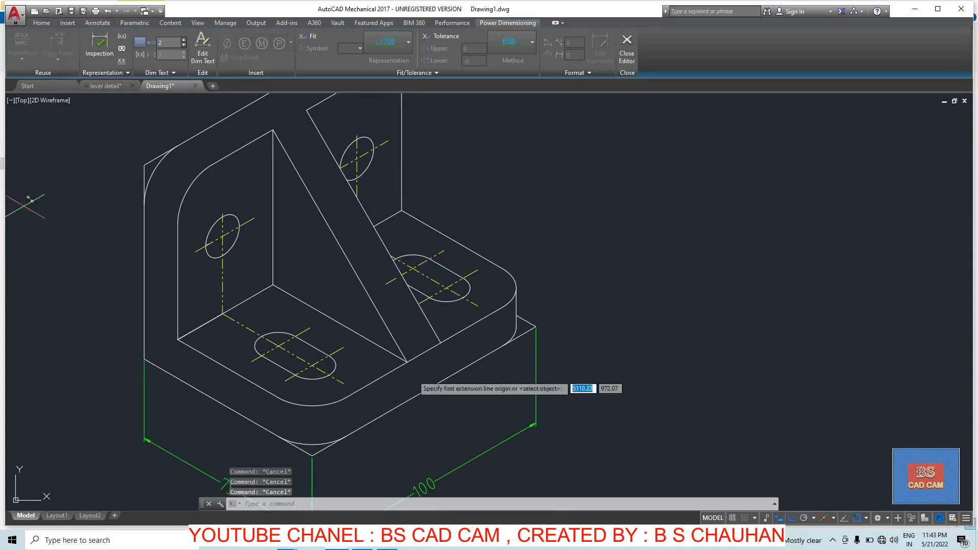
{"action": "left_click", "coordinate": [407, 358]}
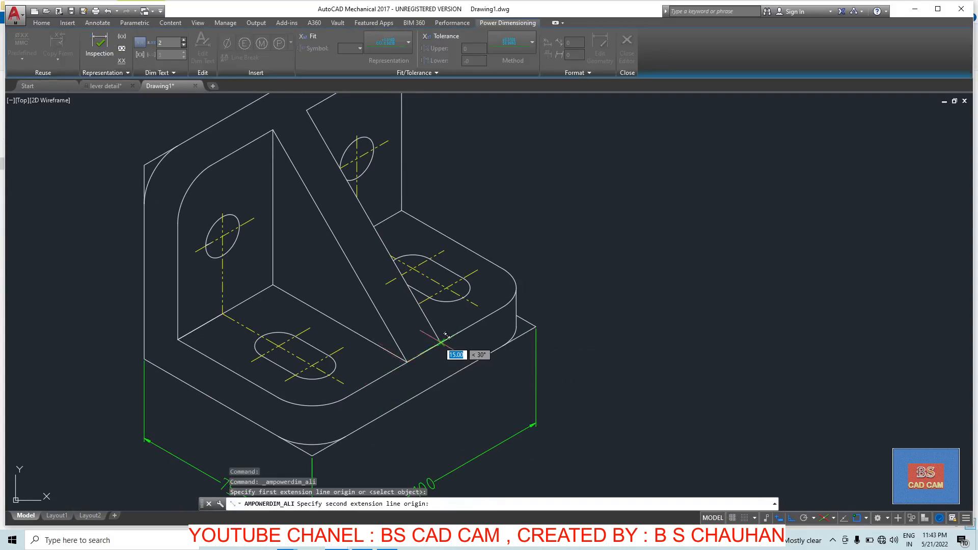
{"action": "left_click", "coordinate": [445, 336]}
{"action": "left_click", "coordinate": [504, 408]}
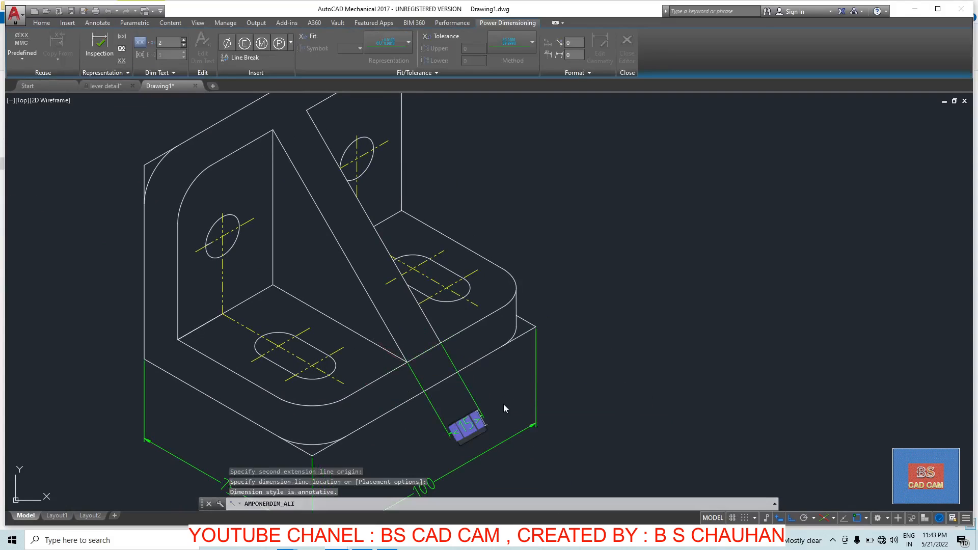
{"action": "left_click", "coordinate": [400, 456]}
{"action": "key", "text": "Escape"}
{"action": "key", "text": "Escape"}
{"action": "left_click", "coordinate": [493, 429]}
{"action": "left_click", "coordinate": [458, 430]}
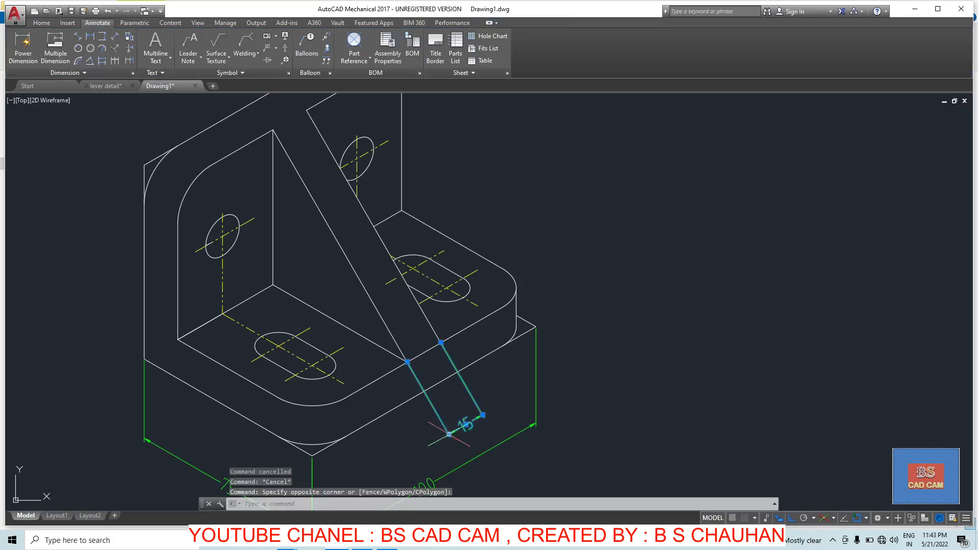
{"action": "left_click", "coordinate": [92, 24]}
{"action": "left_click", "coordinate": [78, 78]}
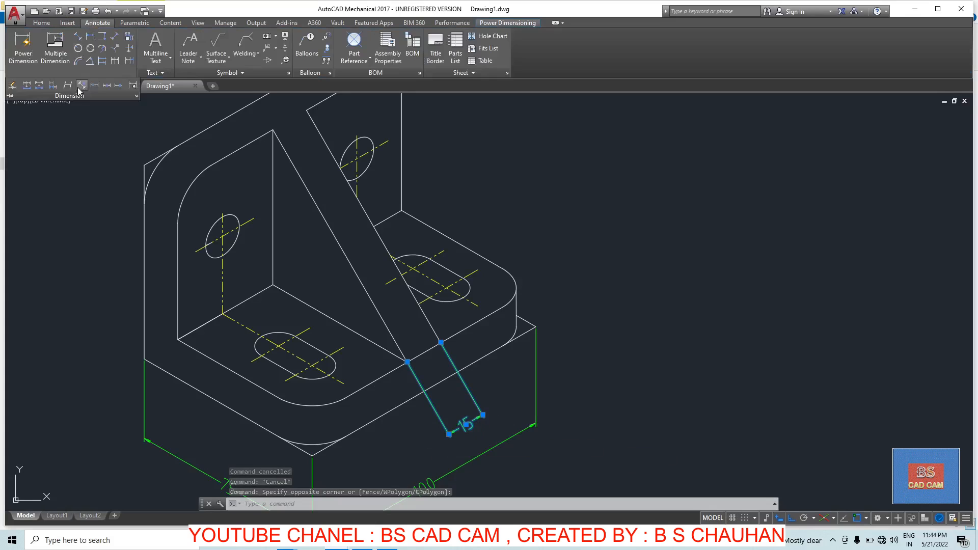
{"action": "left_click", "coordinate": [70, 91]}
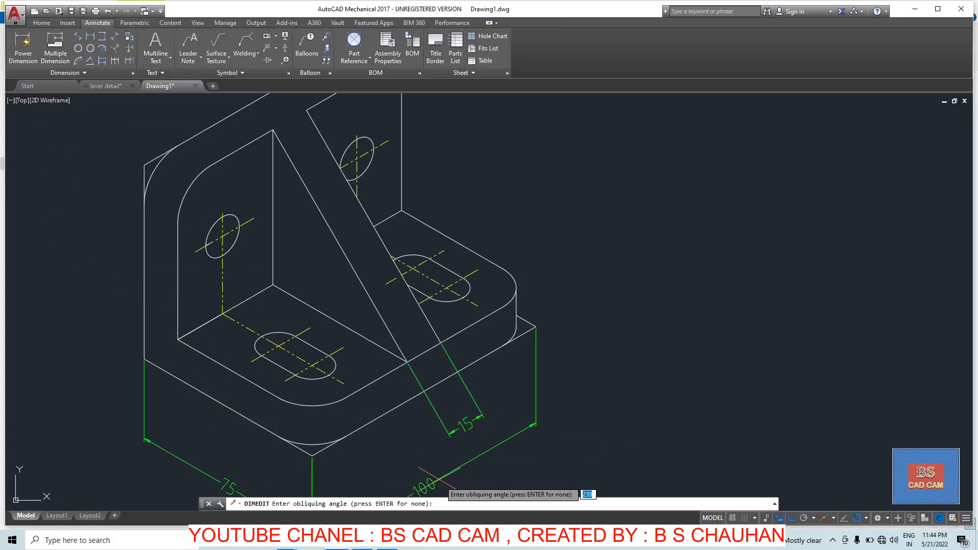
{"action": "left_click", "coordinate": [448, 432]}
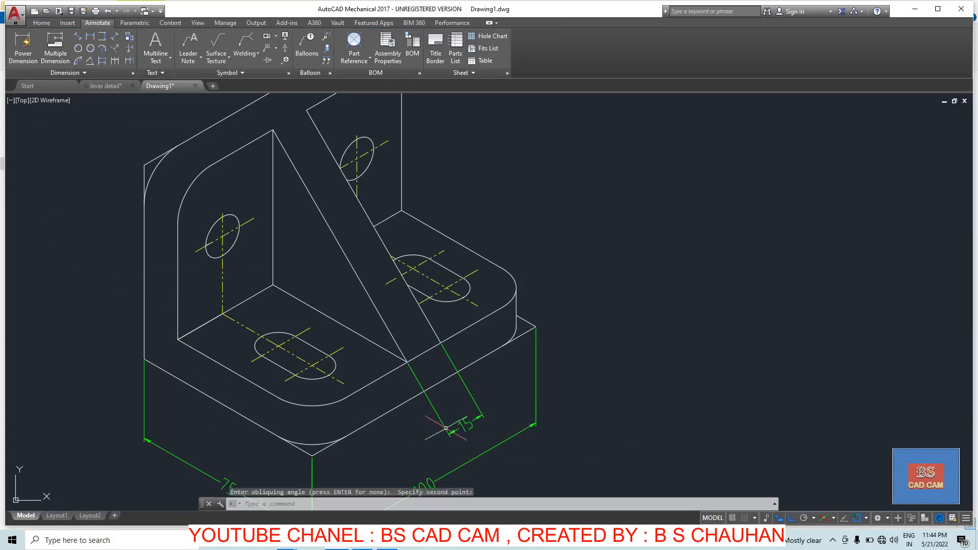
{"action": "key", "text": "Escape"}
{"action": "left_click", "coordinate": [468, 414]}
{"action": "left_click", "coordinate": [436, 443]}
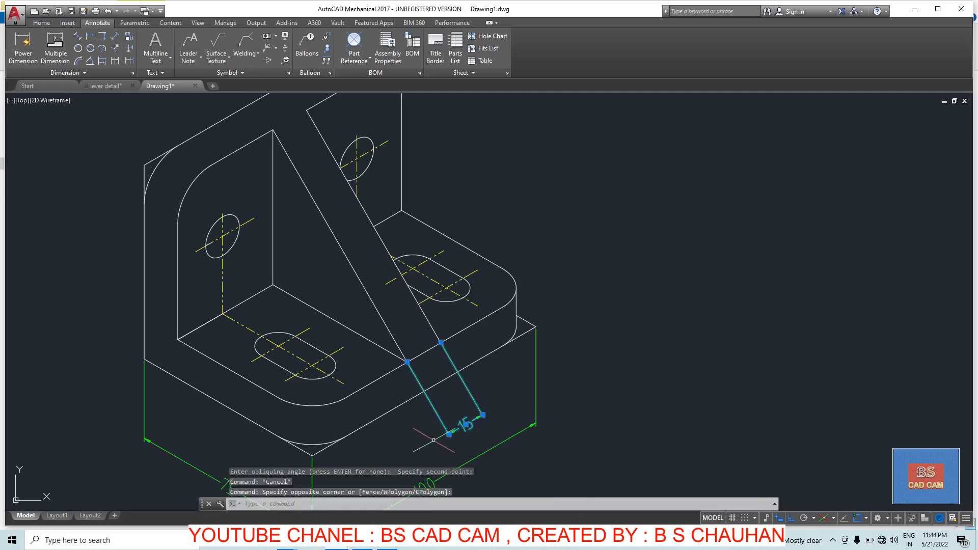
{"action": "key", "text": "Escape"}
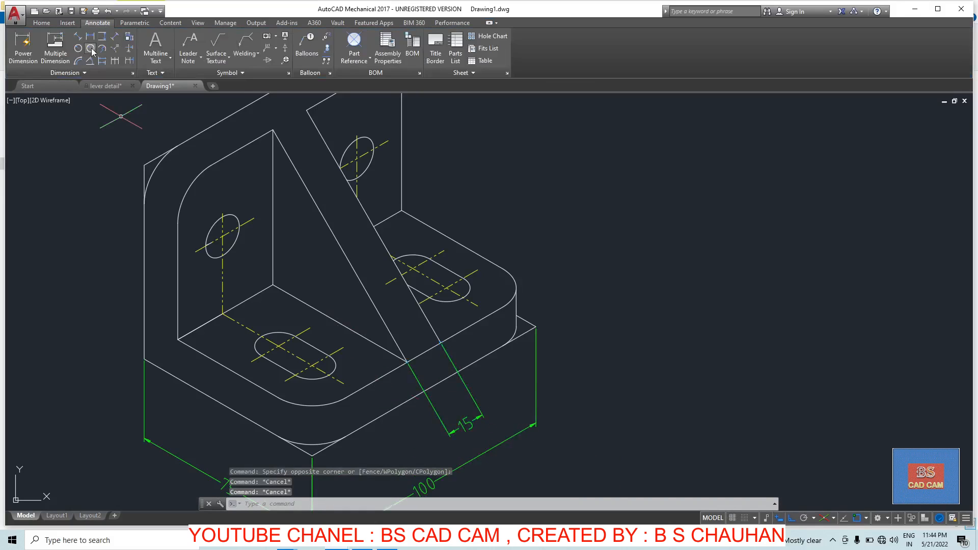
Step: Apply a 90-degree oblique angle to the aligned dimension across the rib's foot
{"action": "left_click", "coordinate": [85, 74]}
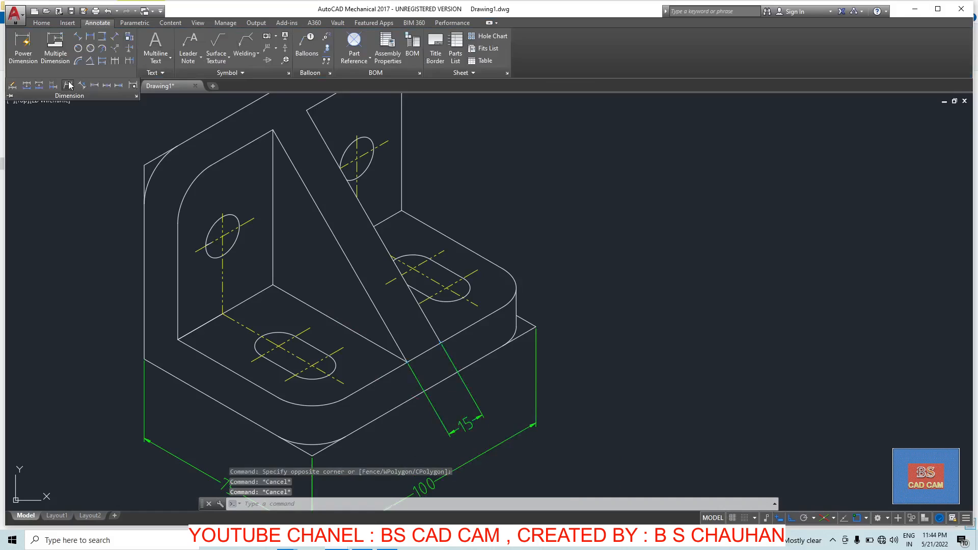
{"action": "left_click", "coordinate": [69, 85]}
{"action": "left_click", "coordinate": [485, 404]}
{"action": "left_click", "coordinate": [444, 428]}
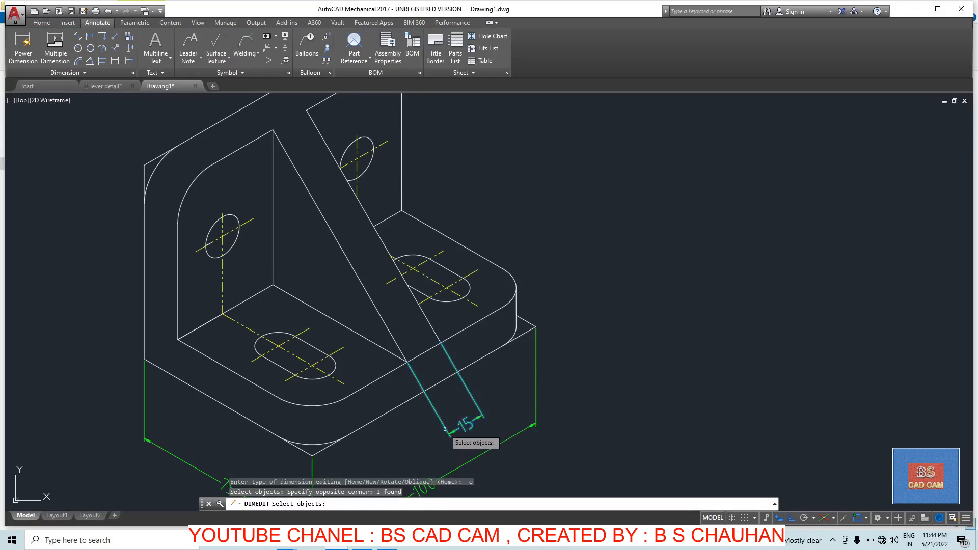
{"action": "key", "text": "Return"}
{"action": "key", "text": "Return"}
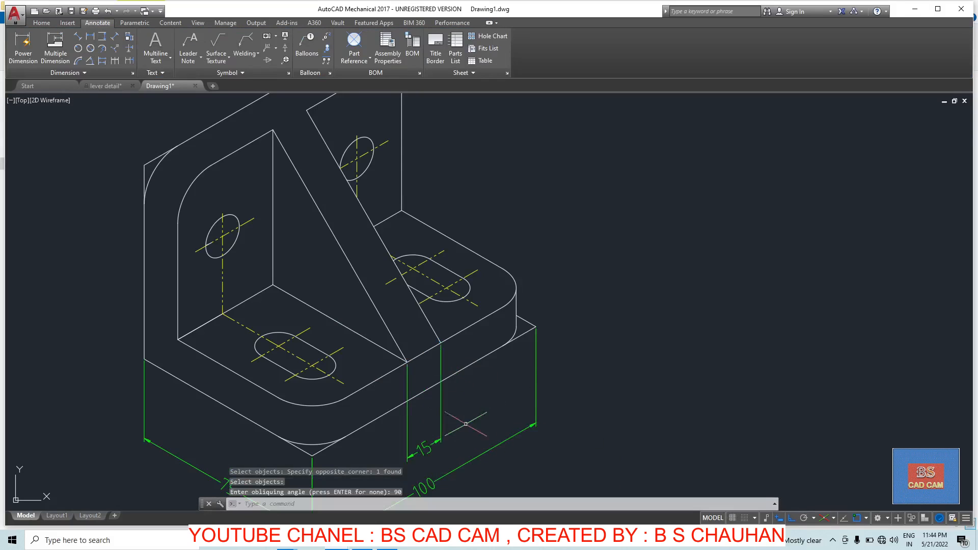
Step: Add an aligned dimension from the foot of the near hole's vertical centre line to the nearest centre of the near slot
{"action": "left_click", "coordinate": [465, 424]}
{"action": "key", "text": "Escape"}
{"action": "scroll", "coordinate": [466, 418], "scroll_direction": "down", "scroll_amount": 4}
{"action": "scroll", "coordinate": [472, 391], "scroll_direction": "up", "scroll_amount": 2}
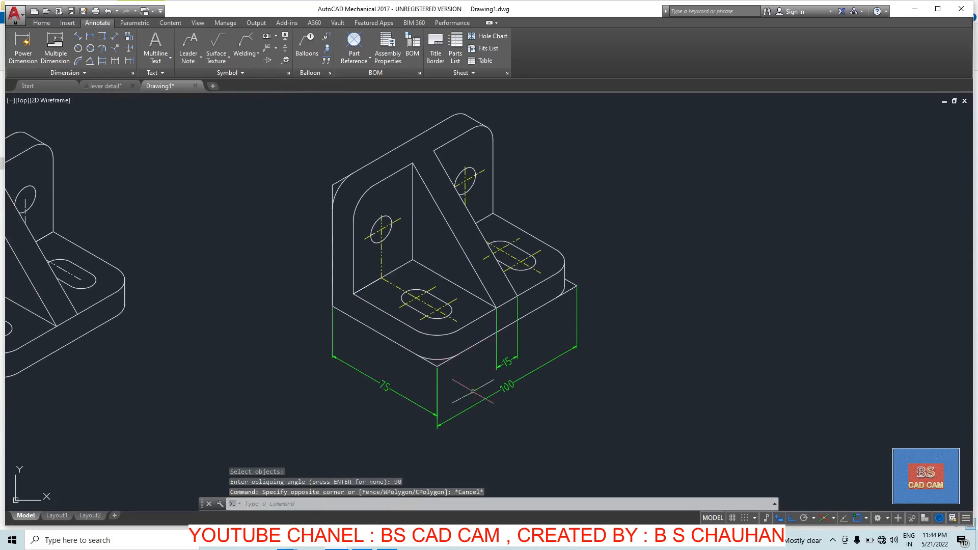
{"action": "scroll", "coordinate": [375, 219], "scroll_direction": "up", "scroll_amount": 5}
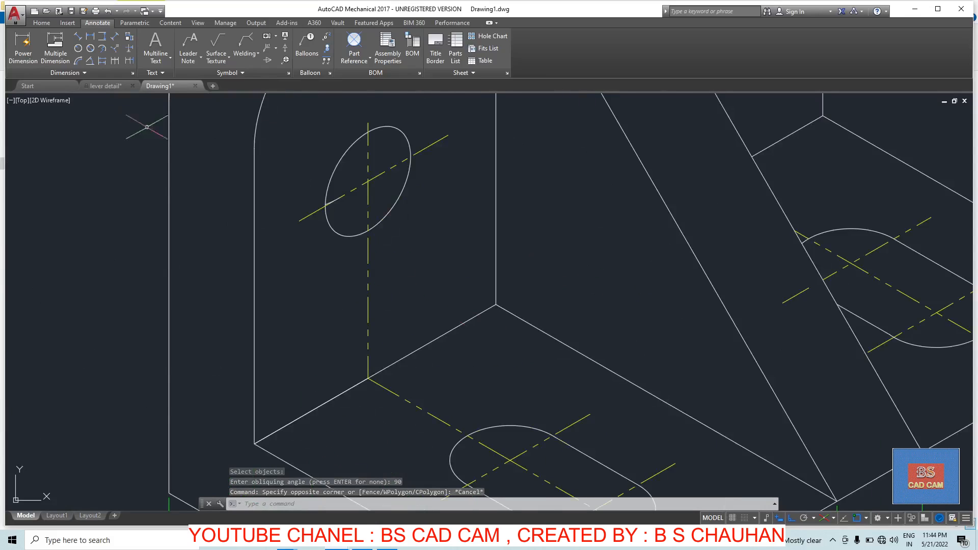
{"action": "key", "text": "Escape"}
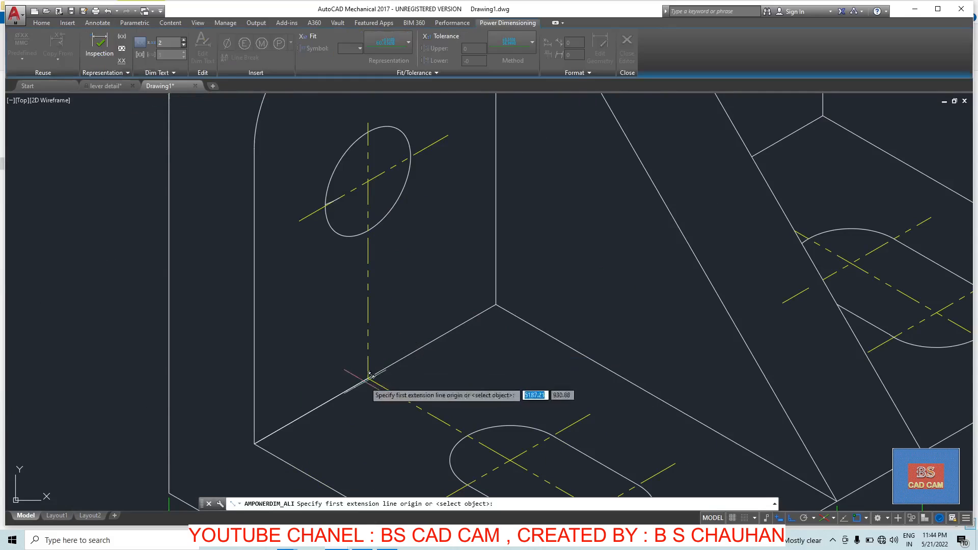
{"action": "left_click", "coordinate": [367, 378]}
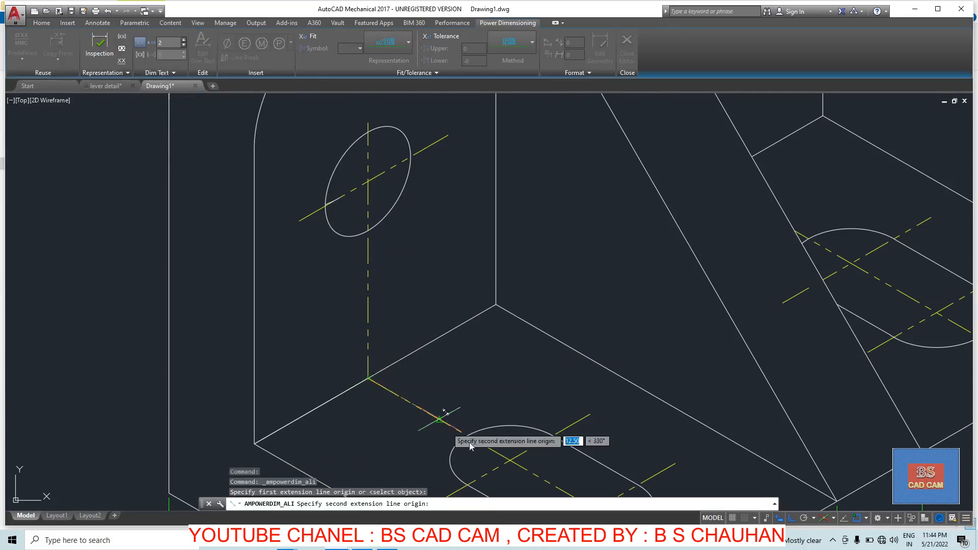
{"action": "left_click", "coordinate": [509, 460]}
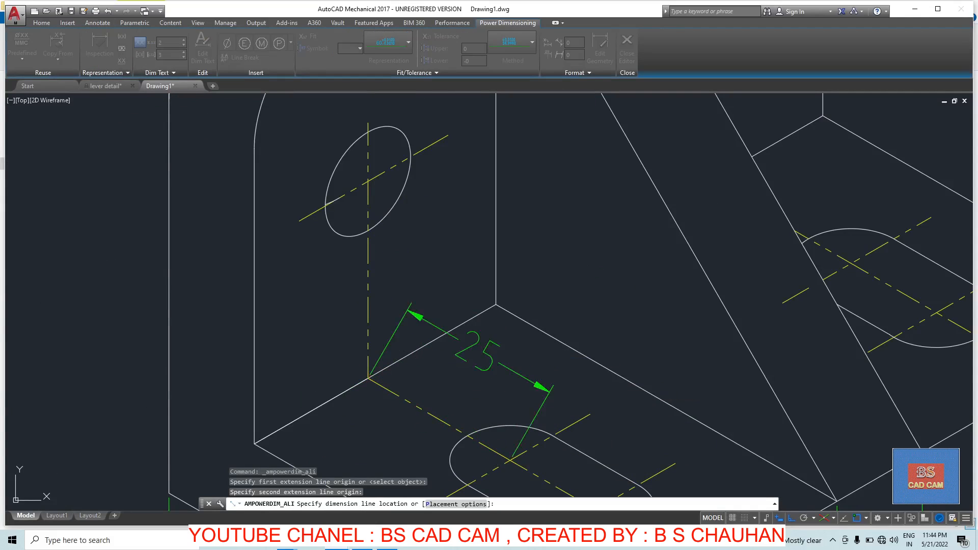
{"action": "left_click", "coordinate": [489, 356]}
{"action": "left_click", "coordinate": [476, 414]}
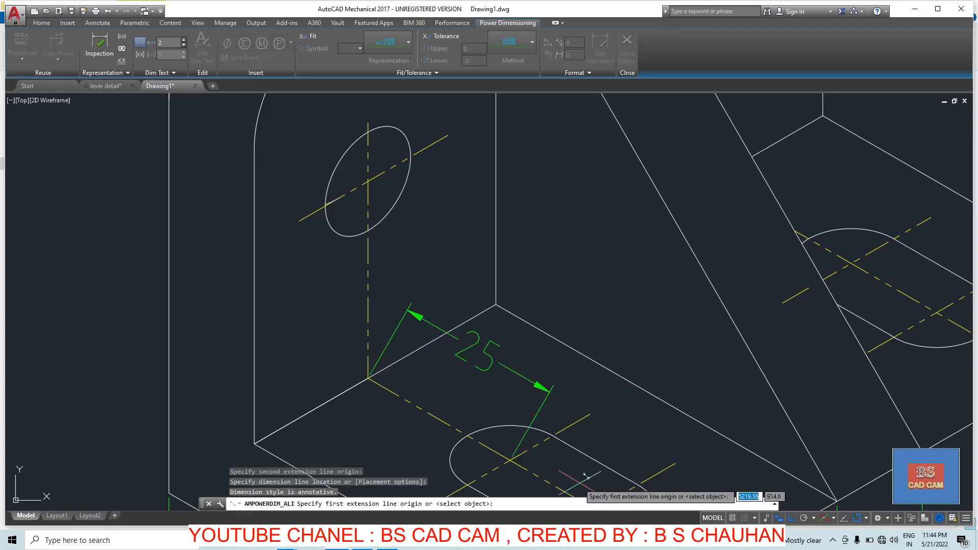
Step: Add an aligned dimension between the two arc centres of the near slot, in line with the previous dimension
{"action": "scroll", "coordinate": [495, 313], "scroll_direction": "down", "scroll_amount": 3}
{"action": "scroll", "coordinate": [519, 395], "scroll_direction": "up", "scroll_amount": 5}
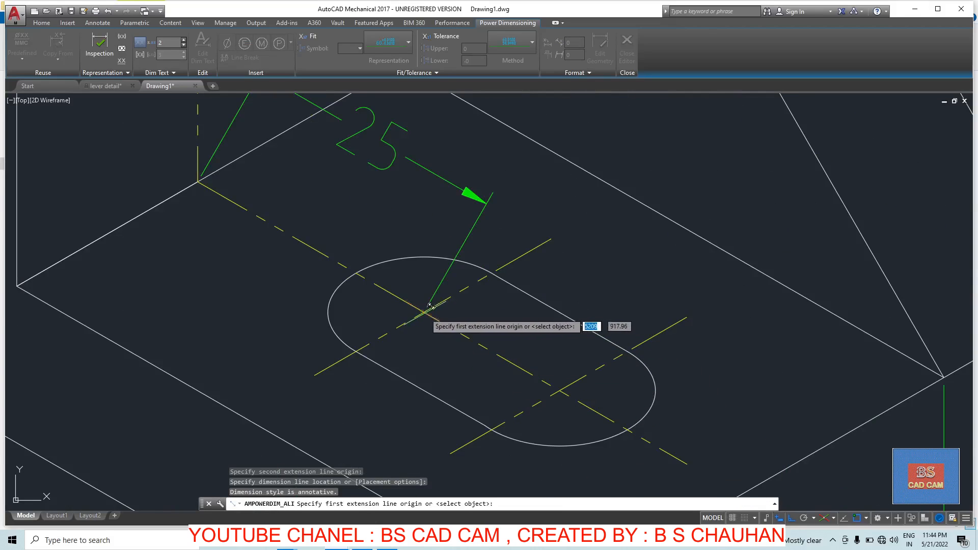
{"action": "left_click", "coordinate": [441, 306]}
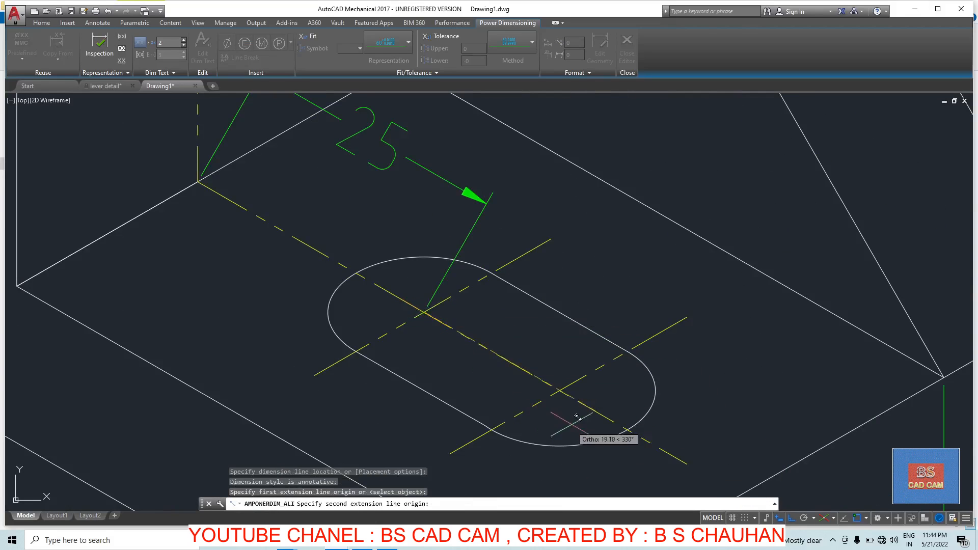
{"action": "left_click", "coordinate": [560, 381]}
{"action": "left_click", "coordinate": [621, 272]}
{"action": "scroll", "coordinate": [519, 280], "scroll_direction": "down", "scroll_amount": 6}
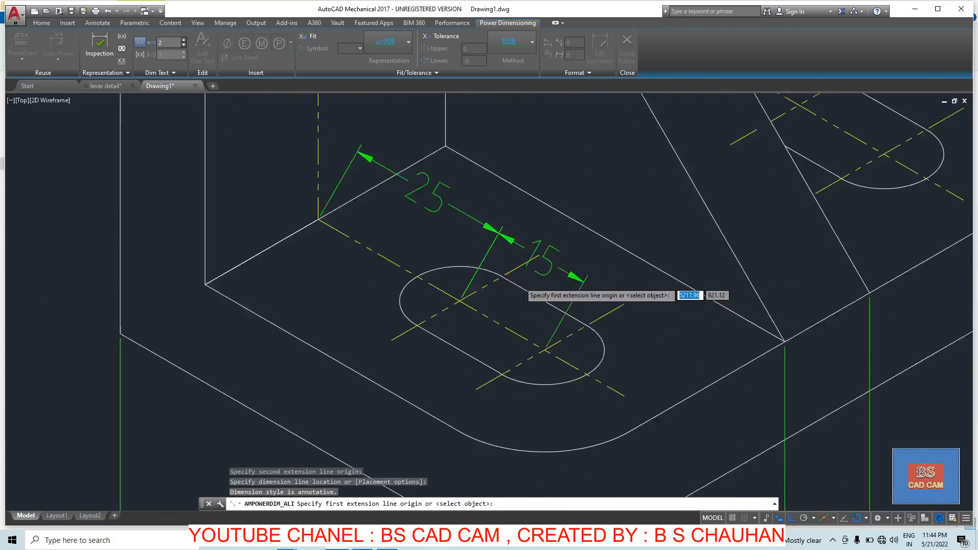
{"action": "scroll", "coordinate": [415, 246], "scroll_direction": "up", "scroll_amount": 4}
{"action": "left_click", "coordinate": [225, 275]}
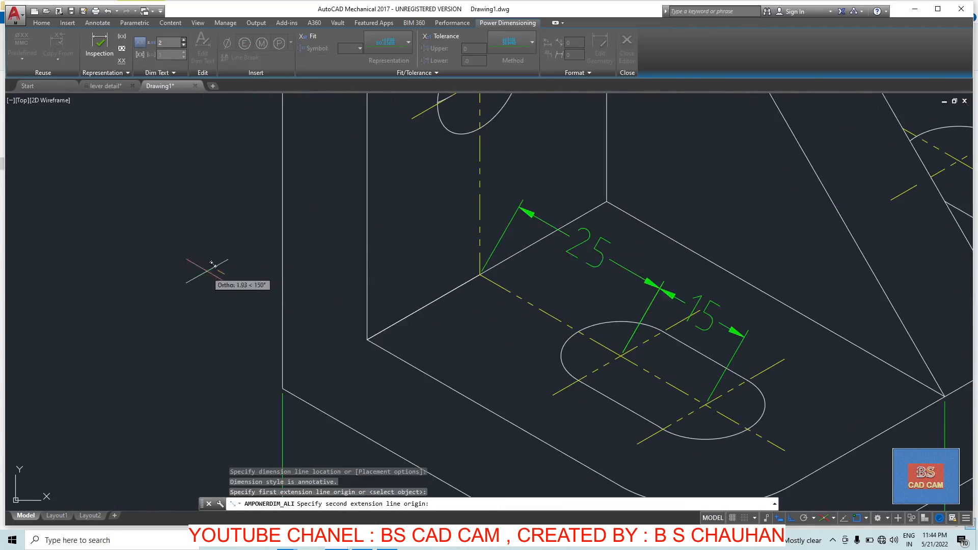
{"action": "left_click", "coordinate": [206, 267]}
{"action": "key", "text": "Escape"}
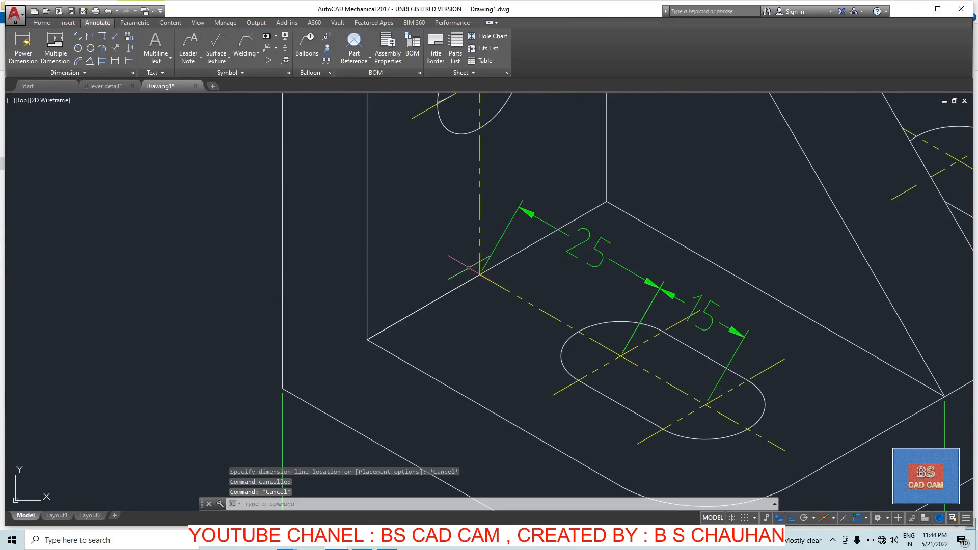
Step: Add an aligned dimension for the near hole's height, from the foot of its centre line up to the hole's centre
{"action": "right_click", "coordinate": [434, 245]}
{"action": "left_click", "coordinate": [451, 253]}
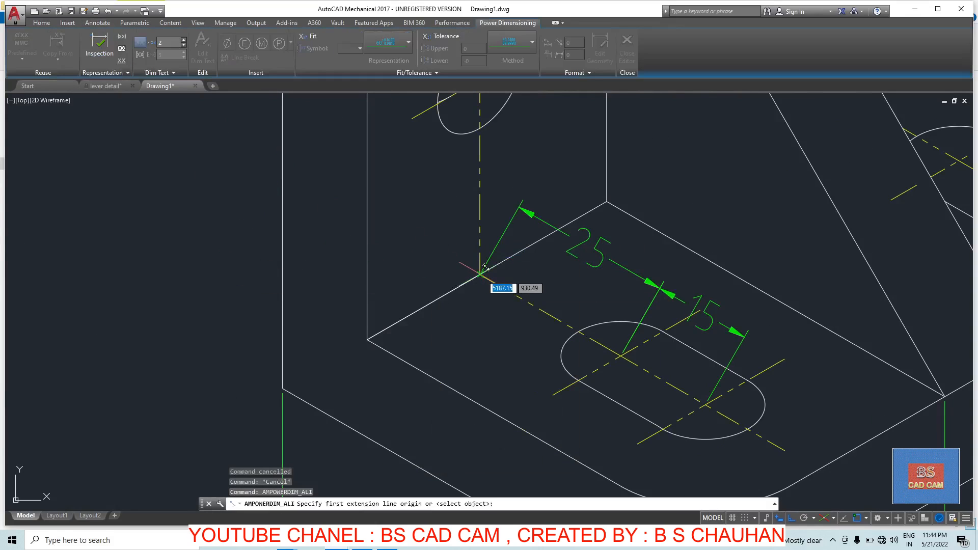
{"action": "left_click", "coordinate": [485, 268]}
{"action": "scroll", "coordinate": [484, 193], "scroll_direction": "down", "scroll_amount": 5}
{"action": "scroll", "coordinate": [470, 214], "scroll_direction": "up", "scroll_amount": 5}
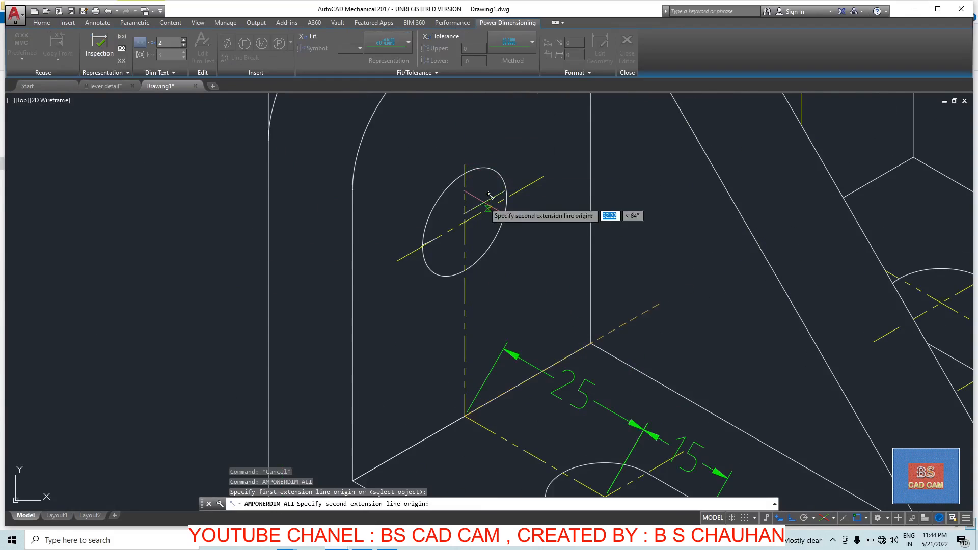
{"action": "left_click", "coordinate": [464, 222]}
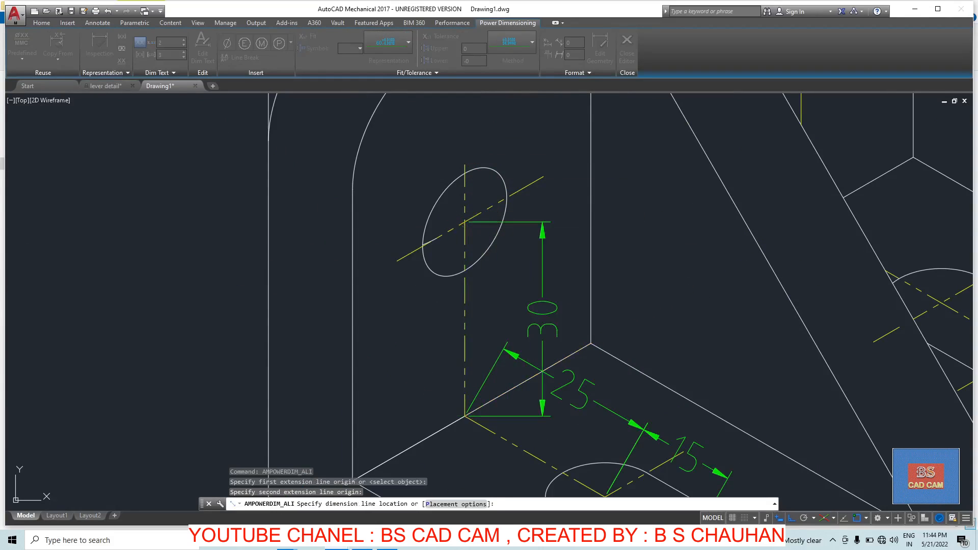
{"action": "left_click", "coordinate": [542, 305]}
{"action": "left_click", "coordinate": [401, 320]}
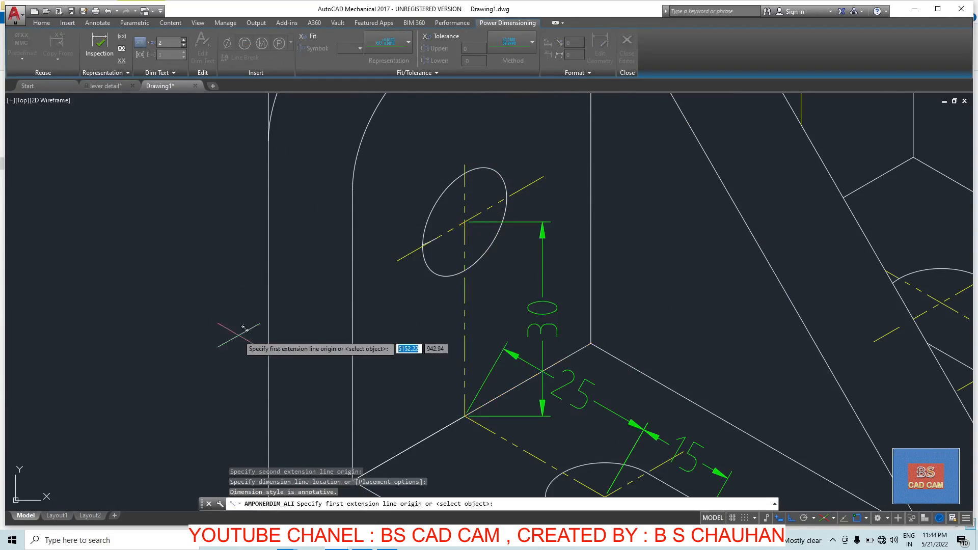
Step: Add an aligned dimension along the wall's foot, from its outer corner to the near hole's vertical centre line
{"action": "scroll", "coordinate": [368, 222], "scroll_direction": "down", "scroll_amount": 3}
{"action": "scroll", "coordinate": [385, 337], "scroll_direction": "up", "scroll_amount": 3}
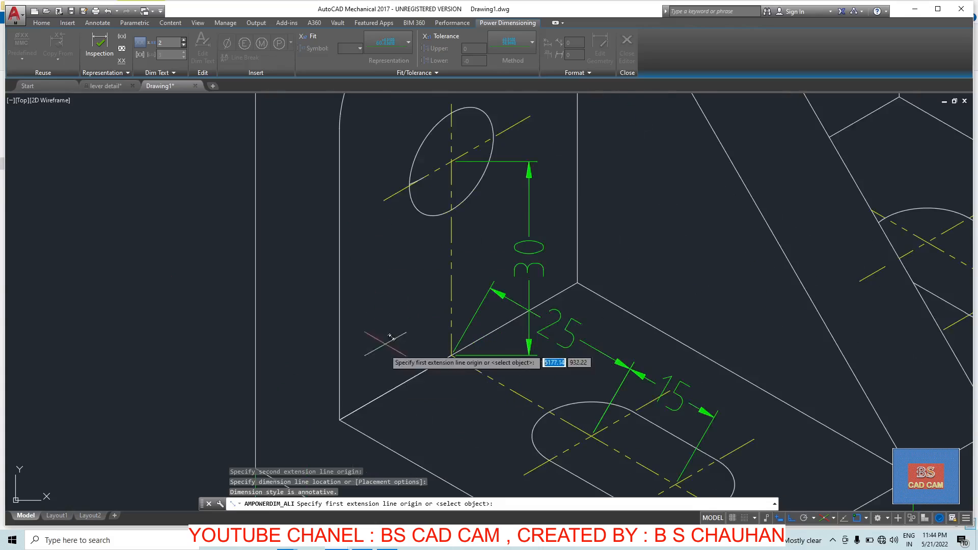
{"action": "left_click", "coordinate": [339, 420]}
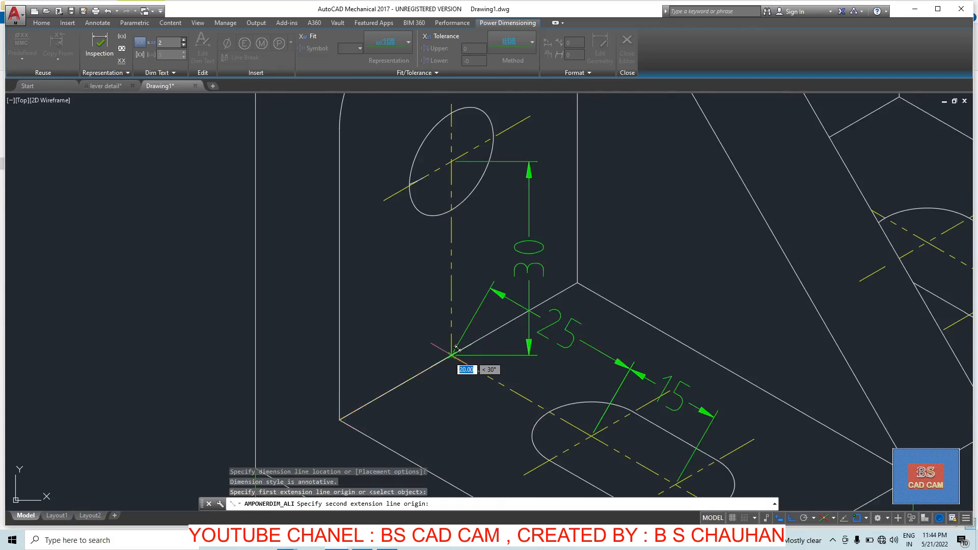
{"action": "left_click", "coordinate": [451, 356]}
{"action": "left_click", "coordinate": [398, 295]}
{"action": "left_click", "coordinate": [396, 294]}
{"action": "left_click", "coordinate": [157, 276]}
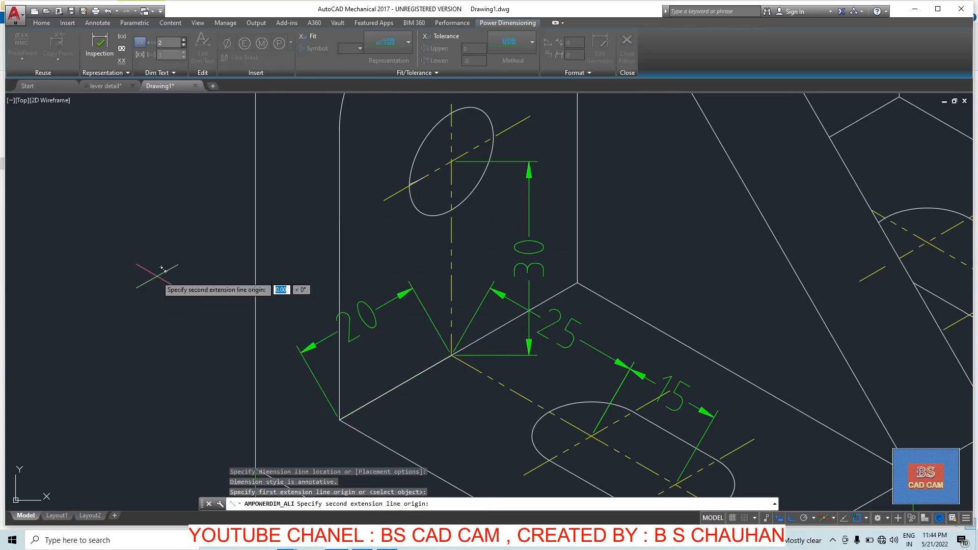
{"action": "key", "text": "Escape"}
{"action": "key", "text": "Escape"}
Step: Apply a 30-degree oblique angle to the two dimensions locating the near slot's centres on the base
{"action": "scroll", "coordinate": [503, 252], "scroll_direction": "down", "scroll_amount": 4}
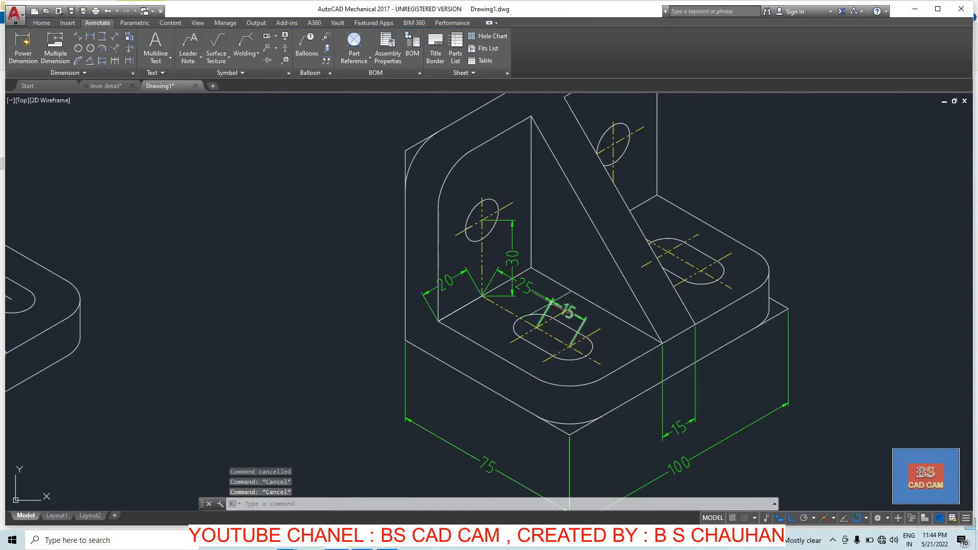
{"action": "scroll", "coordinate": [551, 302], "scroll_direction": "up", "scroll_amount": 2}
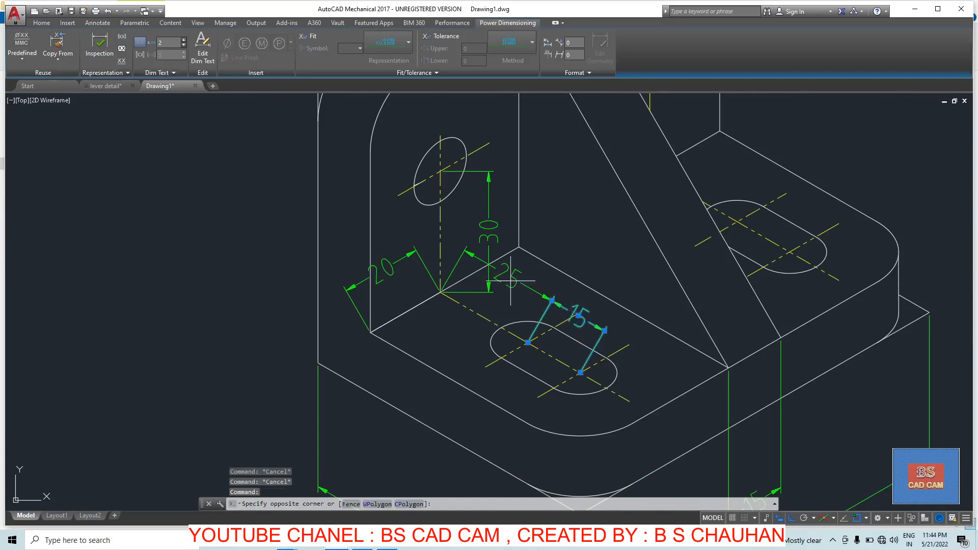
{"action": "key", "text": "Escape"}
{"action": "key", "text": "Escape"}
{"action": "left_click", "coordinate": [77, 73]}
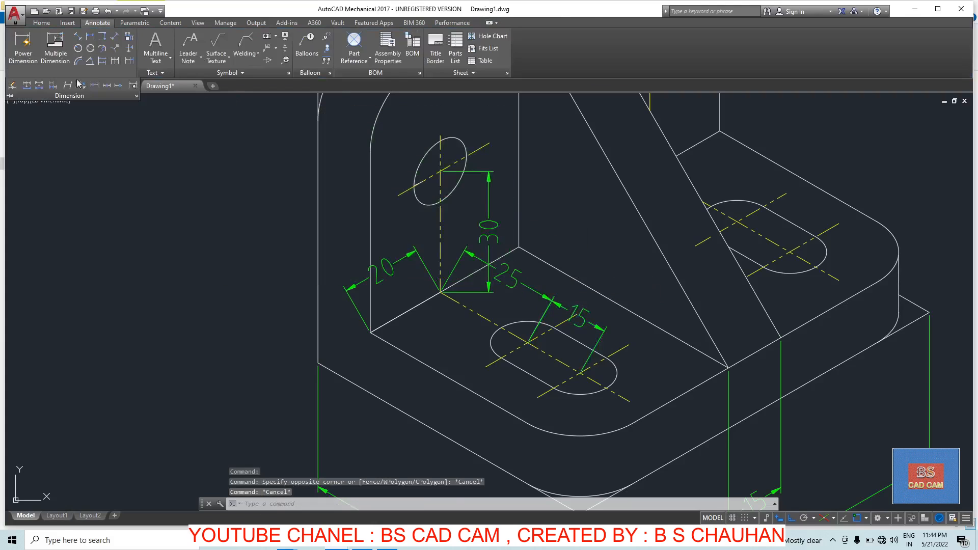
{"action": "left_click", "coordinate": [67, 85]}
{"action": "left_click", "coordinate": [534, 290]}
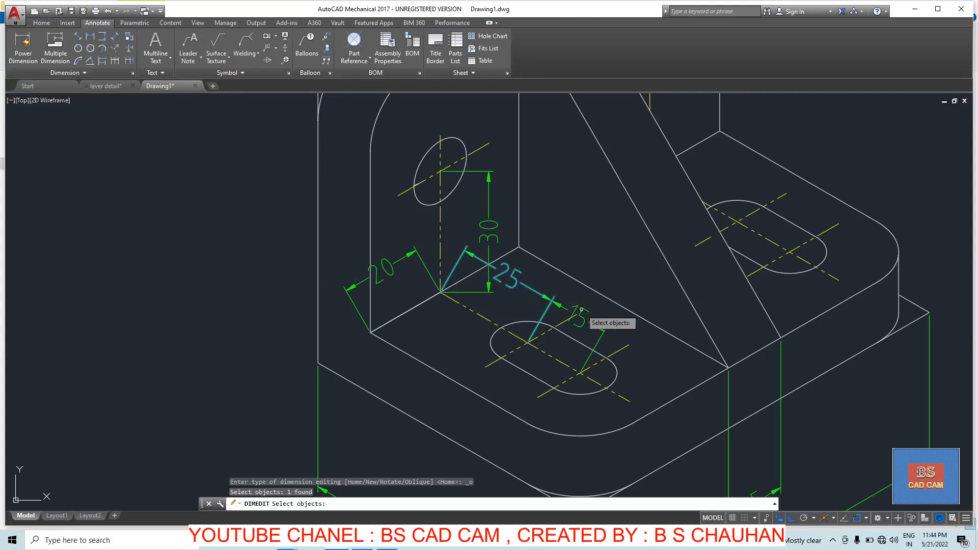
{"action": "left_click", "coordinate": [557, 311]}
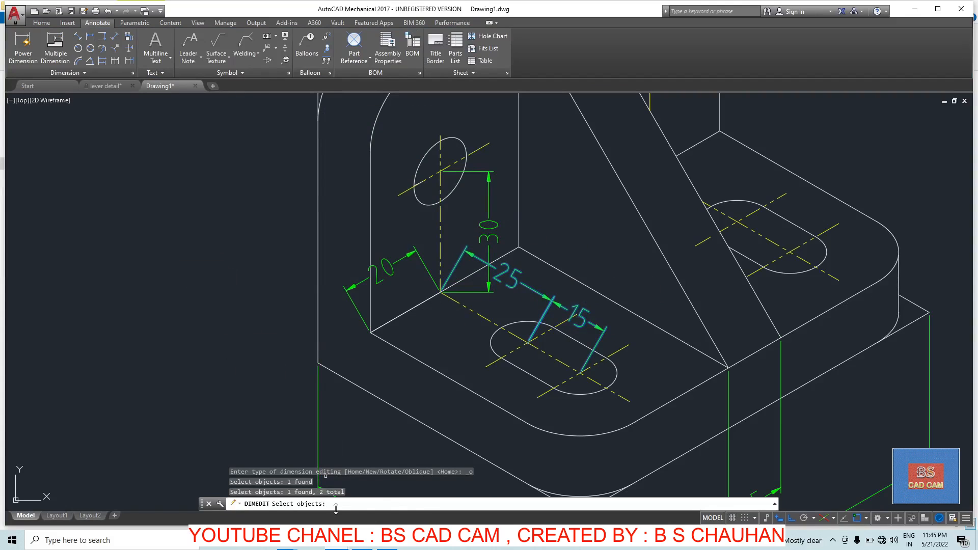
{"action": "key", "text": "Return"}
{"action": "type", "text": "30"}
{"action": "key", "text": "Return"}
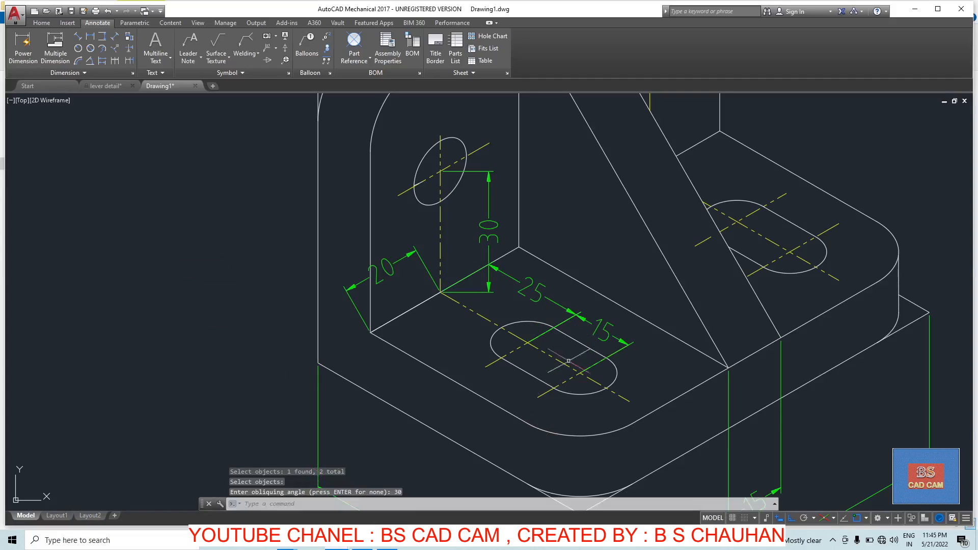
{"action": "key", "text": "Escape"}
Step: Apply a 30-degree oblique angle to the vertical dimension of the near hole's centre height
{"action": "left_click", "coordinate": [494, 237]}
{"action": "key", "text": "Escape"}
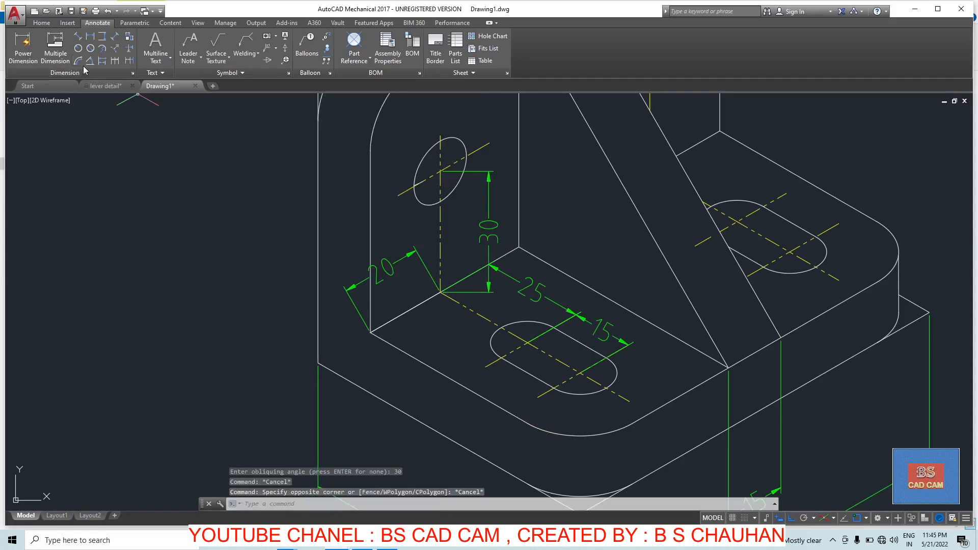
{"action": "left_click", "coordinate": [82, 73]}
{"action": "left_click", "coordinate": [70, 86]}
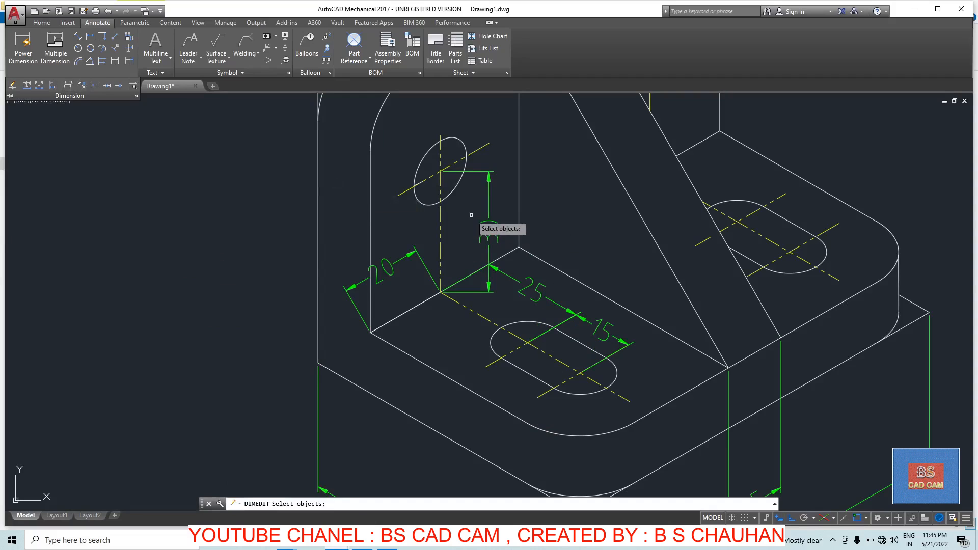
{"action": "left_click", "coordinate": [482, 223]}
{"action": "left_click", "coordinate": [487, 232]}
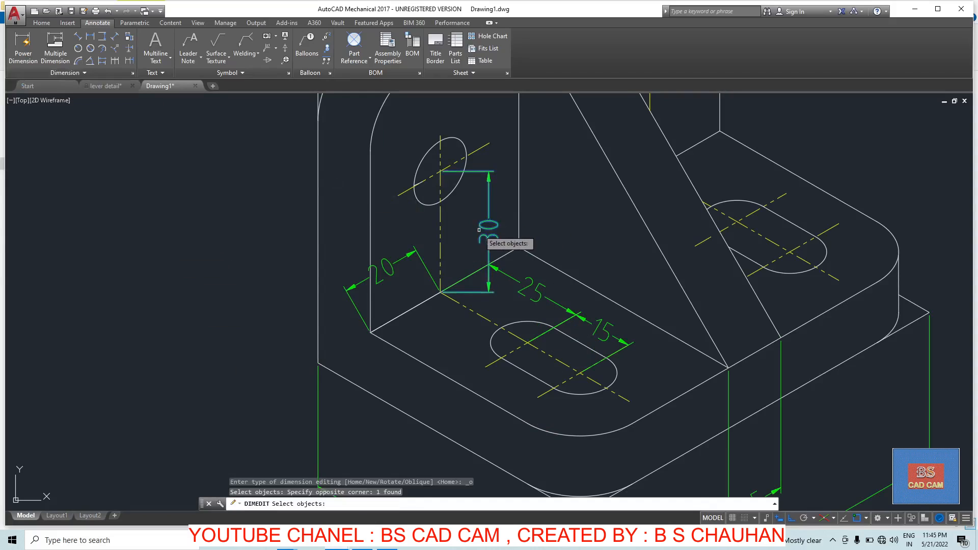
{"action": "key", "text": "Return"}
{"action": "type", "text": "30"}
{"action": "key", "text": "Return"}
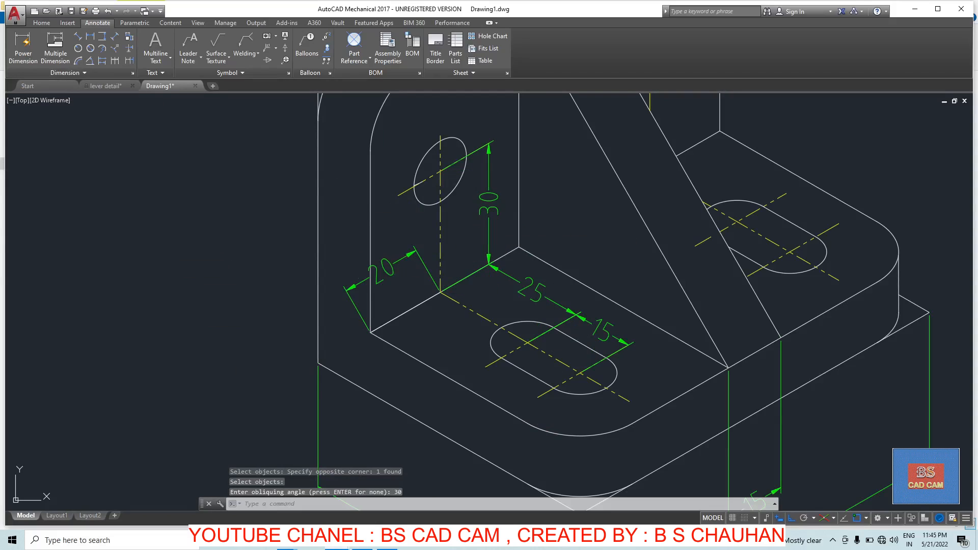
{"action": "key", "text": "Escape"}
Step: Apply a 90-degree oblique angle to the dimension between the wall's outer corner and the near hole's centre line
{"action": "left_click", "coordinate": [385, 267]}
{"action": "left_click", "coordinate": [367, 283]}
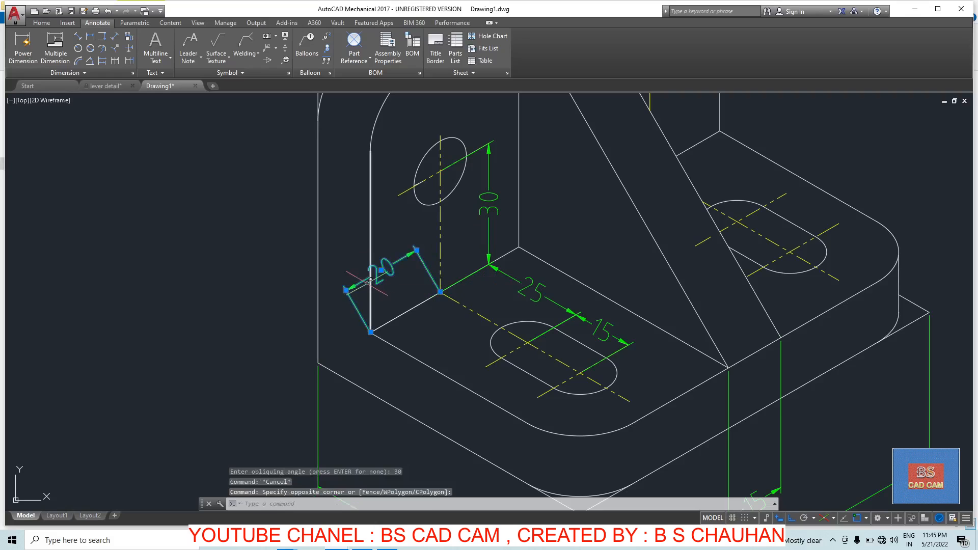
{"action": "key", "text": "Escape"}
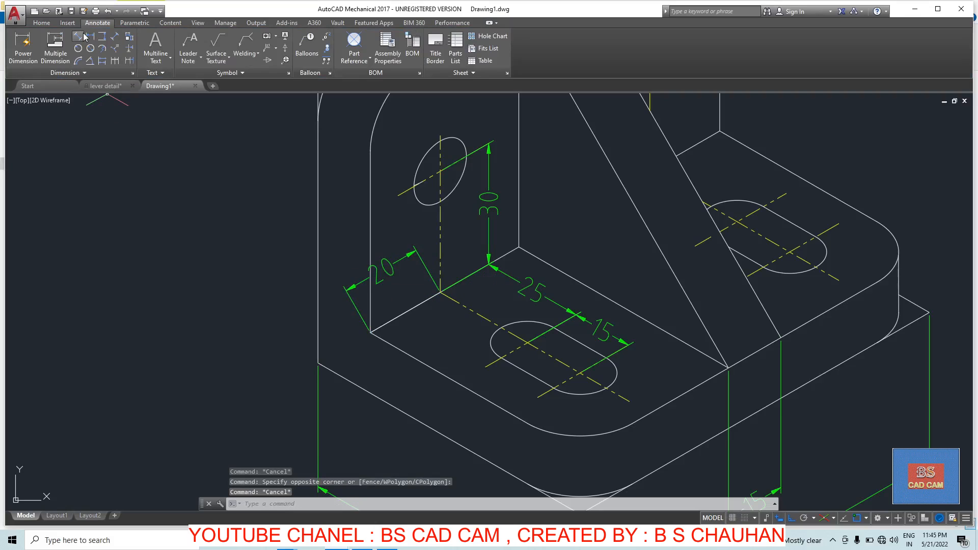
{"action": "left_click", "coordinate": [80, 73]}
{"action": "left_click", "coordinate": [70, 86]}
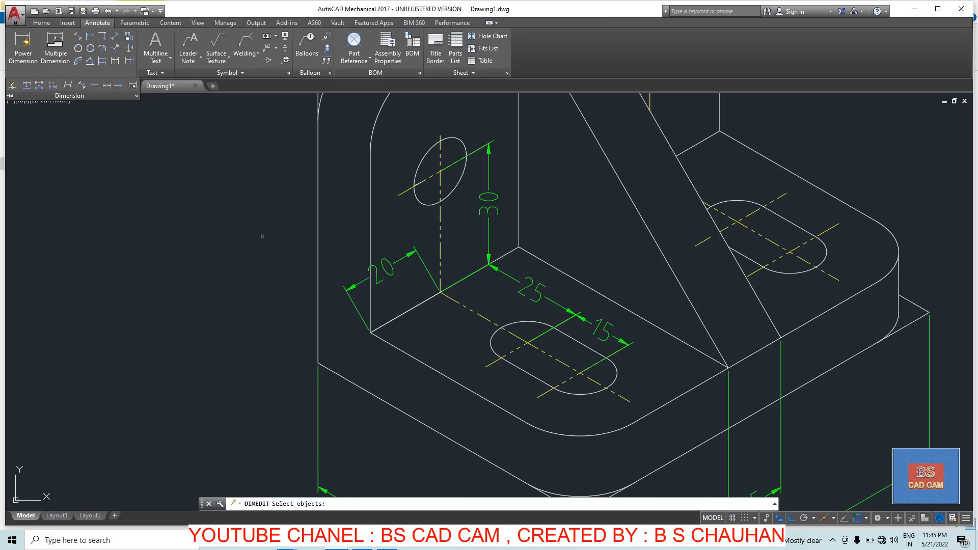
{"action": "left_click", "coordinate": [384, 270]}
{"action": "key", "text": "Return"}
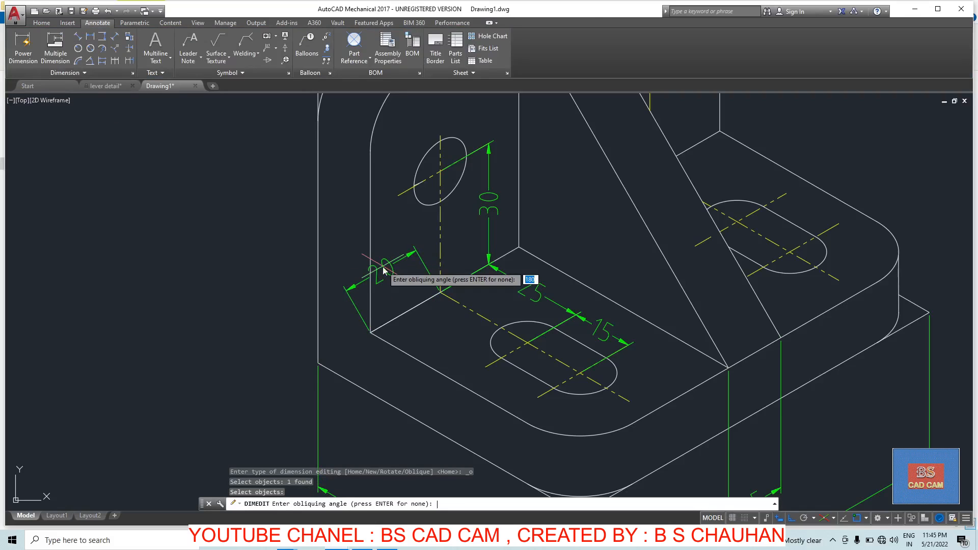
{"action": "key", "text": "Return"}
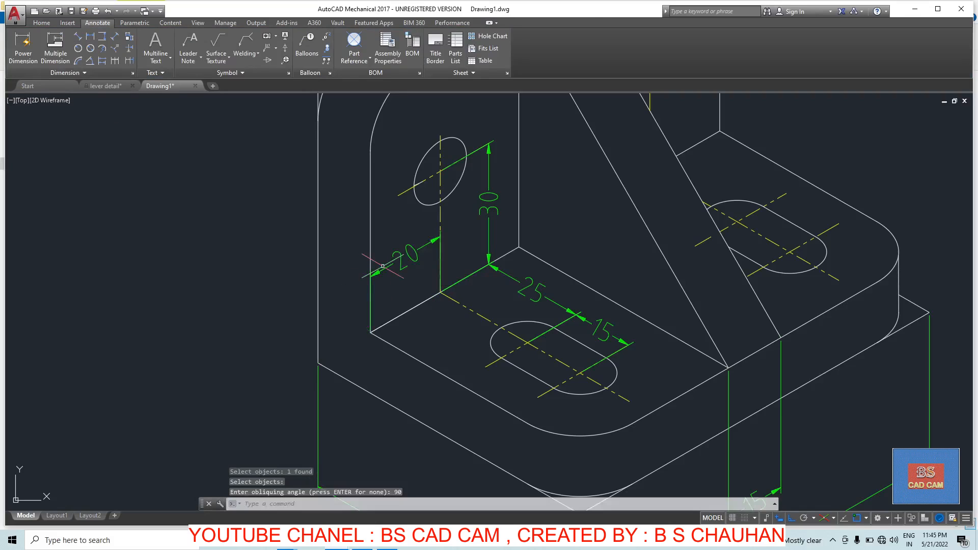
{"action": "left_click", "coordinate": [143, 271]}
{"action": "key", "text": "Escape"}
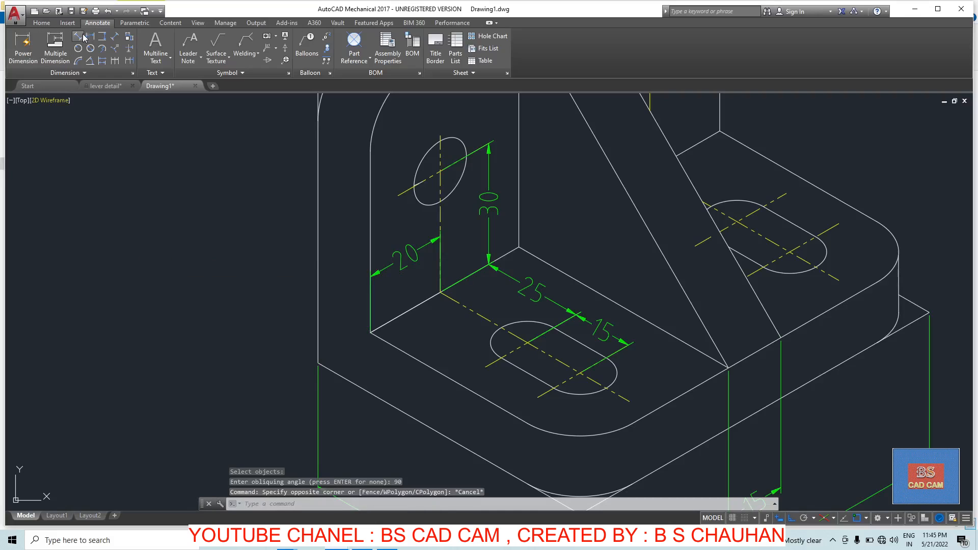
{"action": "left_click", "coordinate": [319, 359]}
{"action": "scroll", "coordinate": [318, 362], "scroll_direction": "down", "scroll_amount": 5}
{"action": "scroll", "coordinate": [270, 249], "scroll_direction": "up", "scroll_amount": 5}
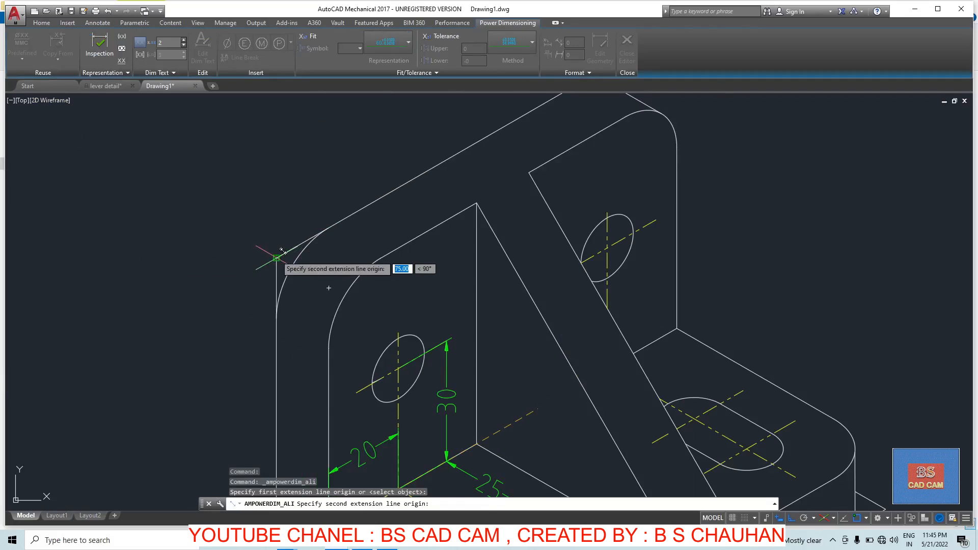
{"action": "left_click", "coordinate": [276, 259]}
{"action": "left_click", "coordinate": [185, 316]}
{"action": "key", "text": "Escape"}
{"action": "left_click", "coordinate": [240, 334]}
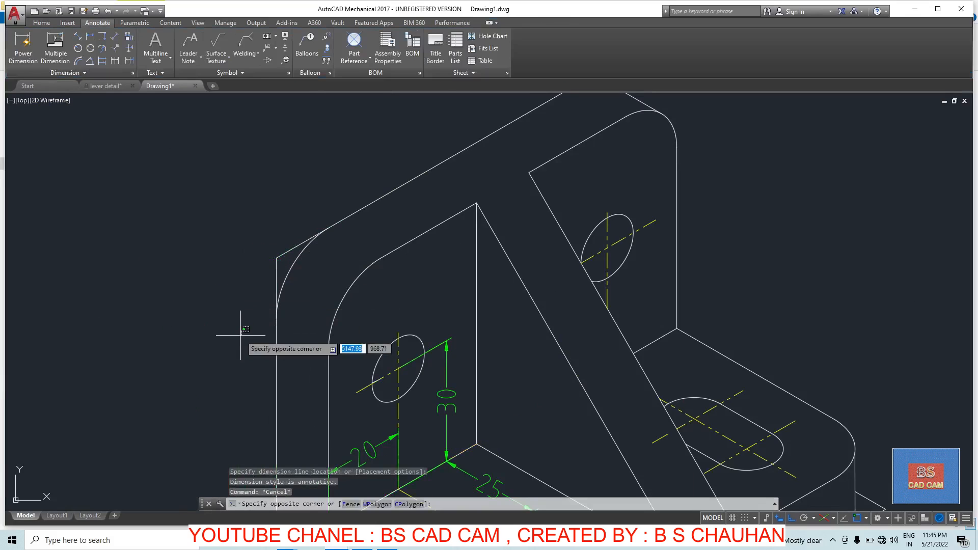
{"action": "key", "text": "Escape"}
Step: Add an aligned dimension for the bracket's overall height, from the wall's upper outer corner to the base corner below, placed outside the wall
{"action": "left_click", "coordinate": [78, 36]}
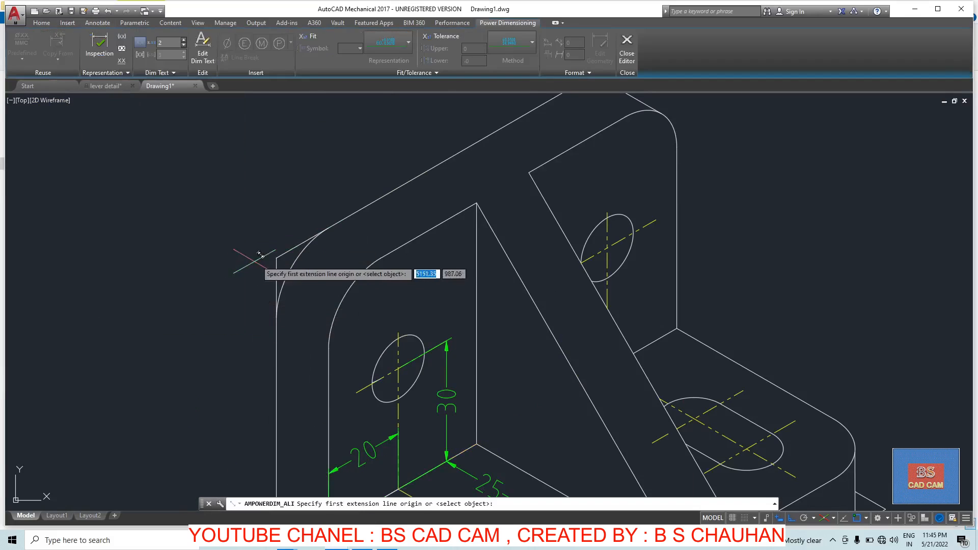
{"action": "left_click", "coordinate": [276, 258]}
{"action": "scroll", "coordinate": [286, 265], "scroll_direction": "down", "scroll_amount": 5}
{"action": "scroll", "coordinate": [255, 211], "scroll_direction": "up", "scroll_amount": 5}
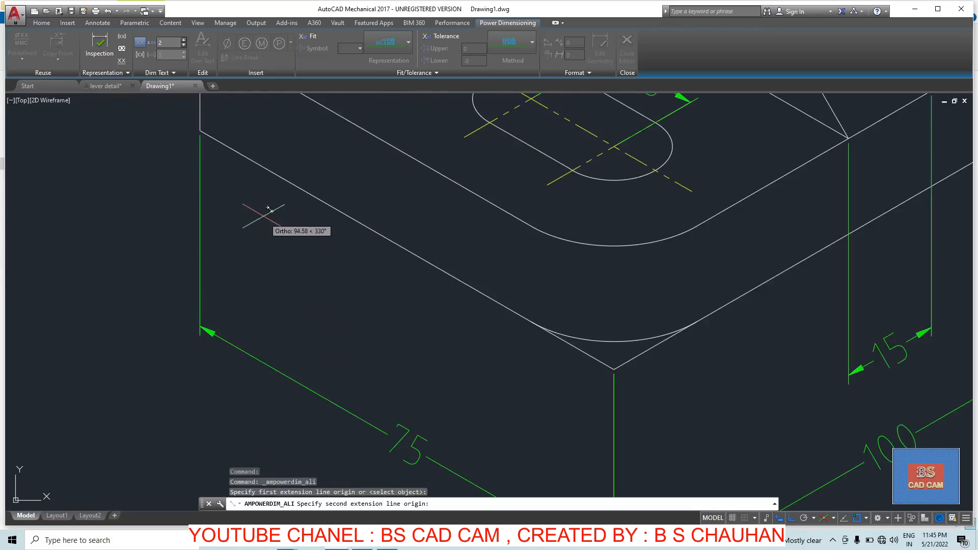
{"action": "scroll", "coordinate": [232, 188], "scroll_direction": "up", "scroll_amount": 2}
{"action": "middle_click_drag", "start_coordinate": [230, 176], "coordinate": [316, 447]}
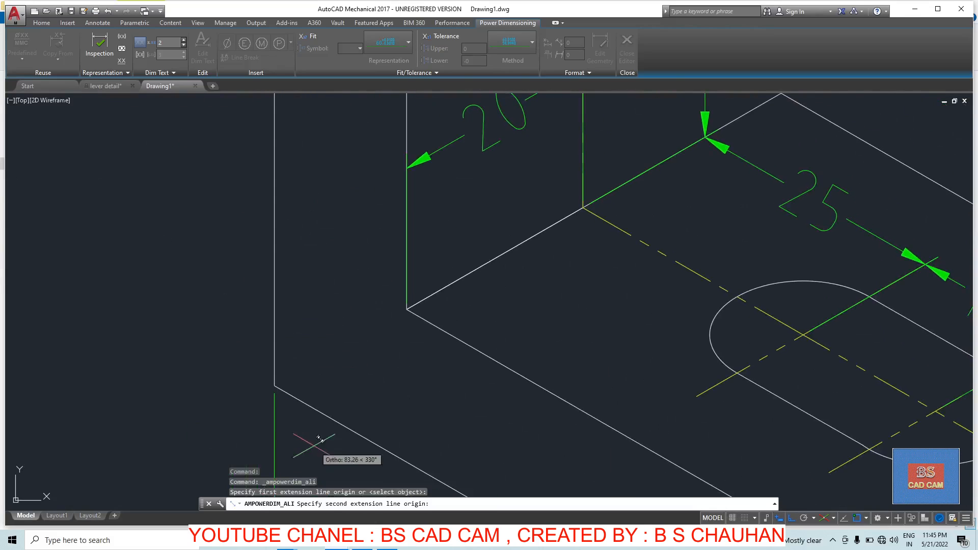
{"action": "left_click", "coordinate": [274, 385]}
{"action": "left_click", "coordinate": [148, 273]}
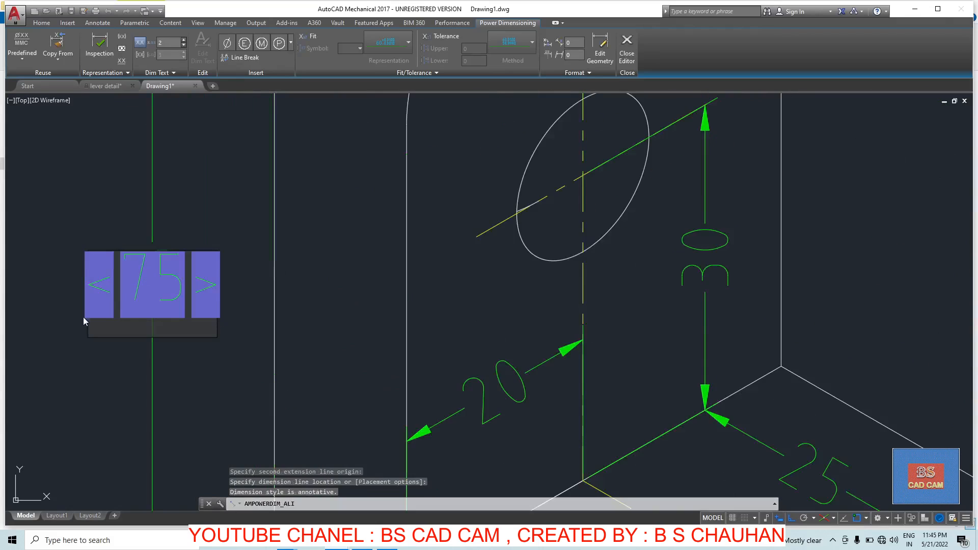
{"action": "left_click", "coordinate": [91, 365]}
{"action": "key", "text": "Escape"}
Step: Apply a 150-degree oblique angle to the overall height dimension and dismiss the battery notice
{"action": "scroll", "coordinate": [156, 340], "scroll_direction": "down", "scroll_amount": 5}
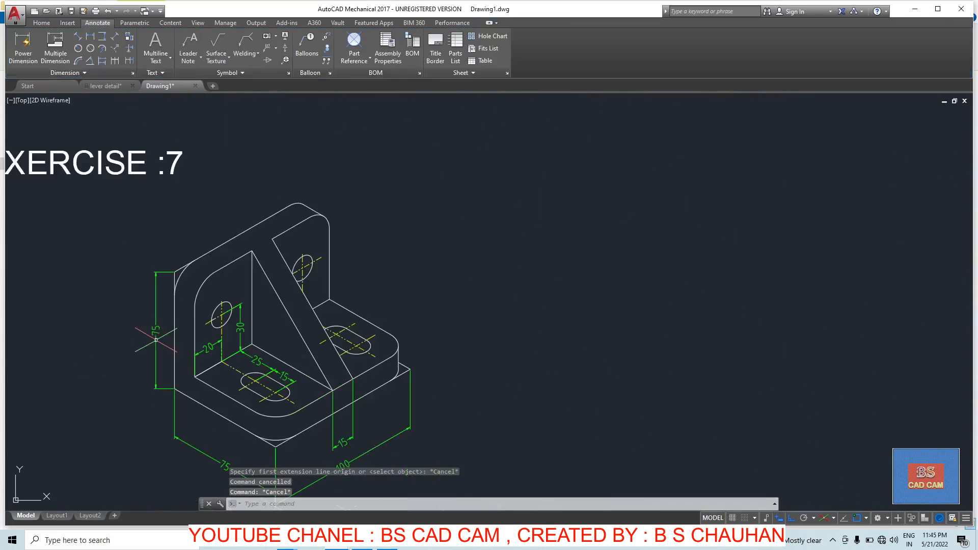
{"action": "left_click", "coordinate": [79, 74]}
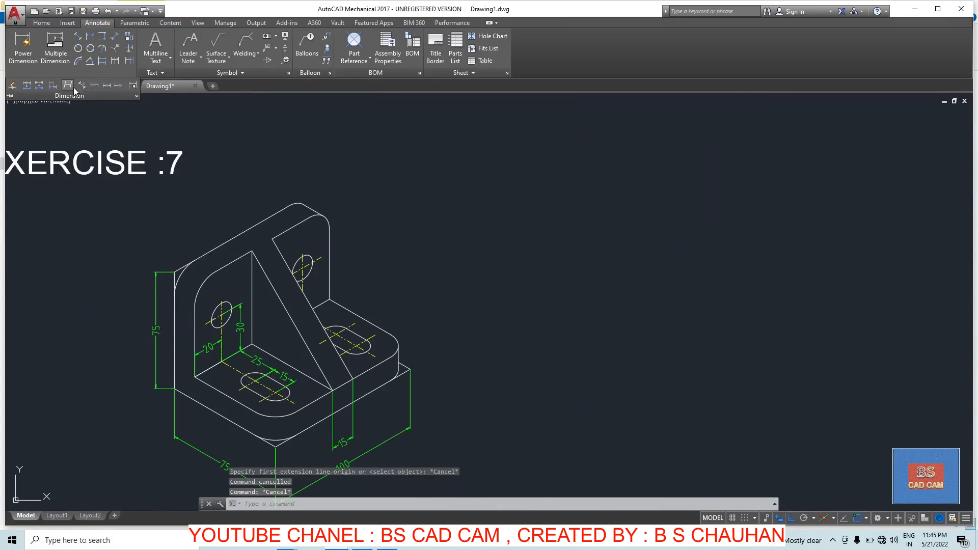
{"action": "left_click", "coordinate": [70, 88]}
{"action": "left_click", "coordinate": [155, 354]}
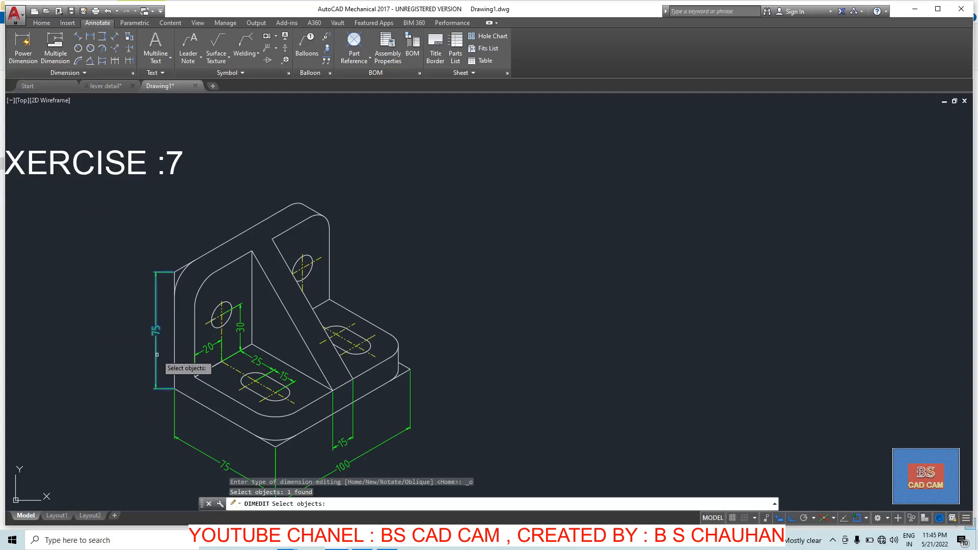
{"action": "key", "text": "Return"}
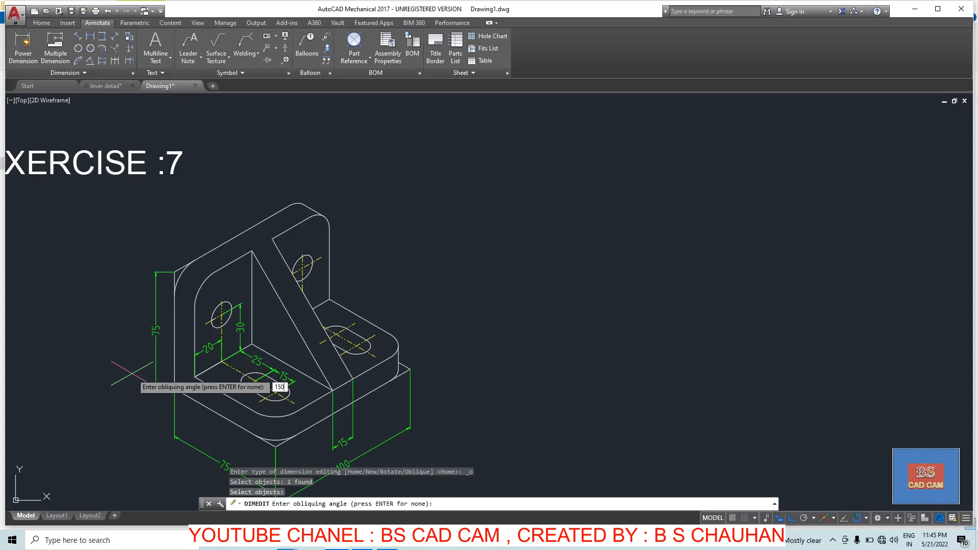
{"action": "type", "text": "150"}
{"action": "key", "text": "Return"}
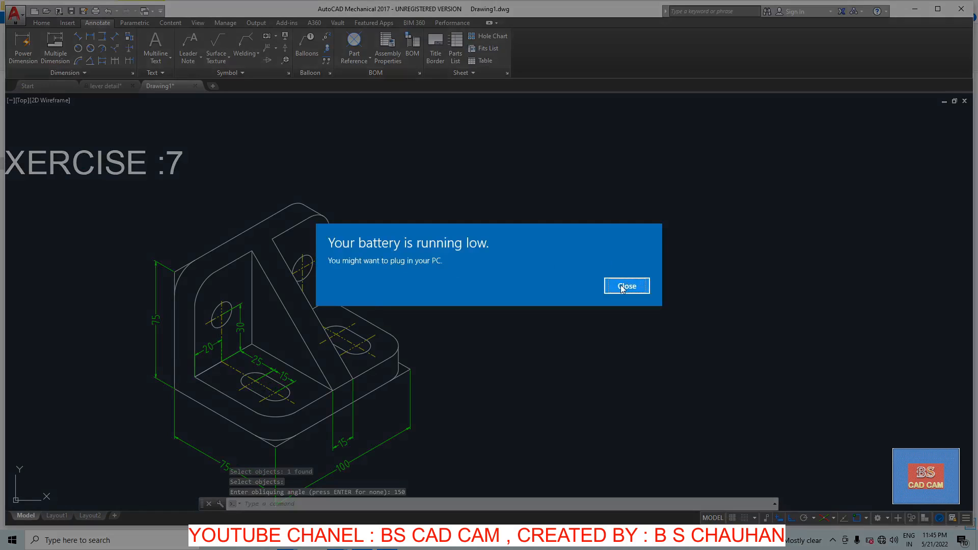
{"action": "left_click", "coordinate": [625, 286]}
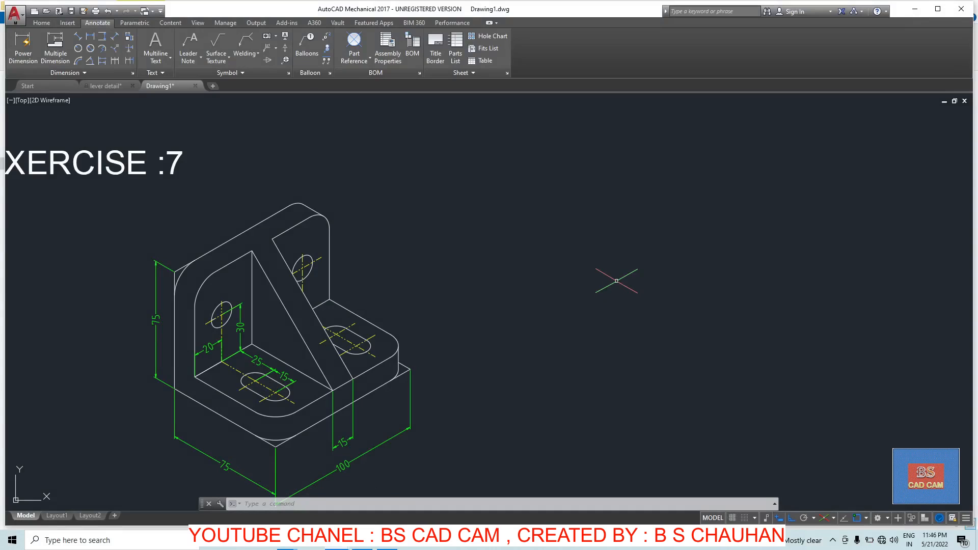
{"action": "scroll", "coordinate": [283, 281], "scroll_direction": "up", "scroll_amount": 5}
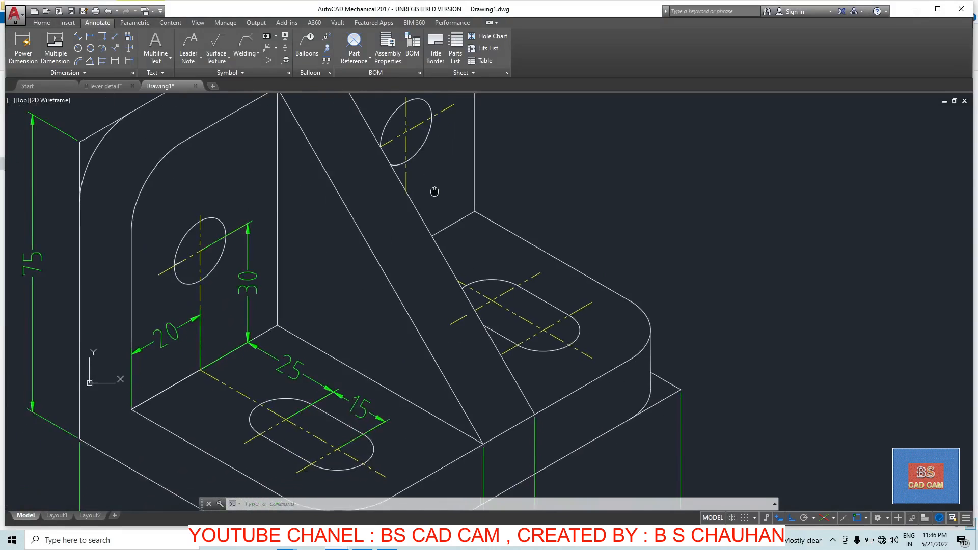
{"action": "scroll", "coordinate": [572, 214], "scroll_direction": "down", "scroll_amount": 5}
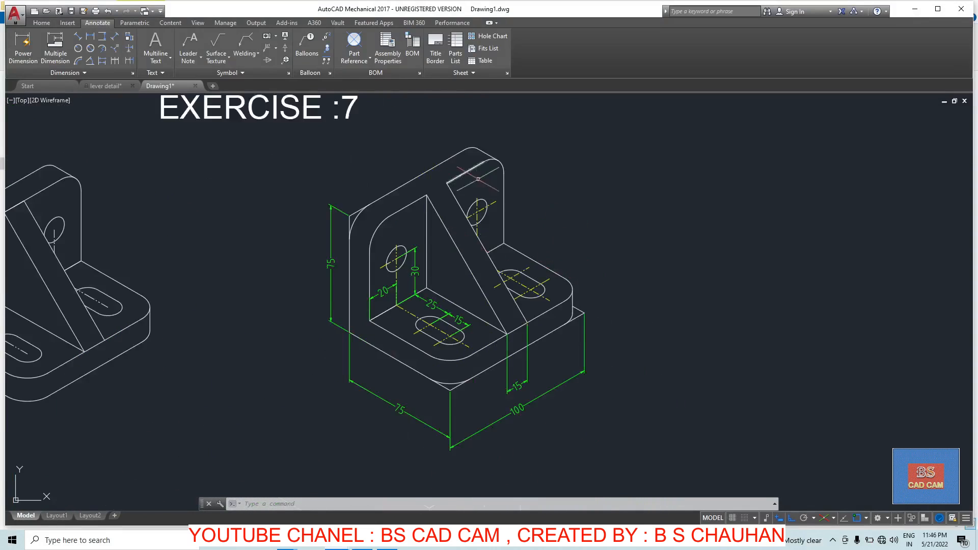
{"action": "scroll", "coordinate": [445, 251], "scroll_direction": "up", "scroll_amount": 3}
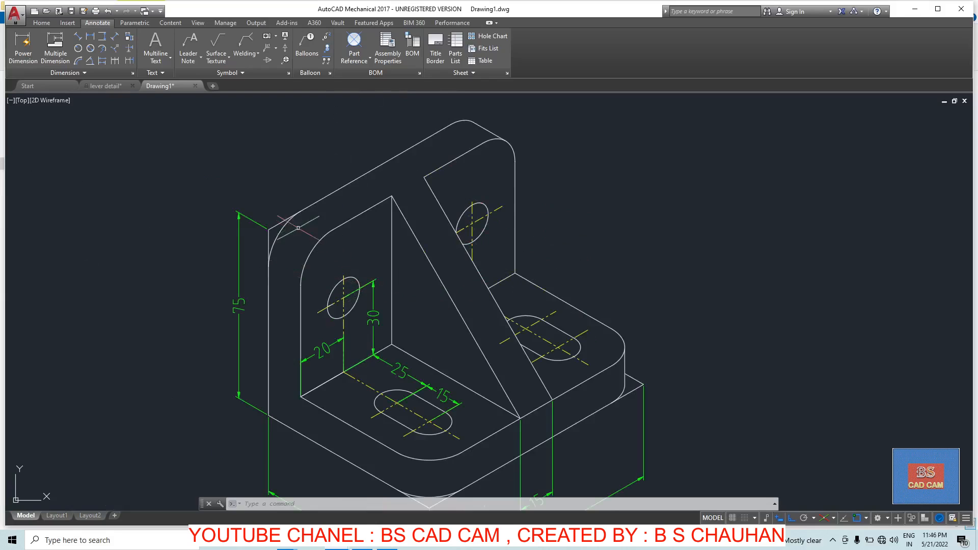
{"action": "scroll", "coordinate": [240, 288], "scroll_direction": "down", "scroll_amount": 3}
{"action": "scroll", "coordinate": [258, 221], "scroll_direction": "up", "scroll_amount": 3}
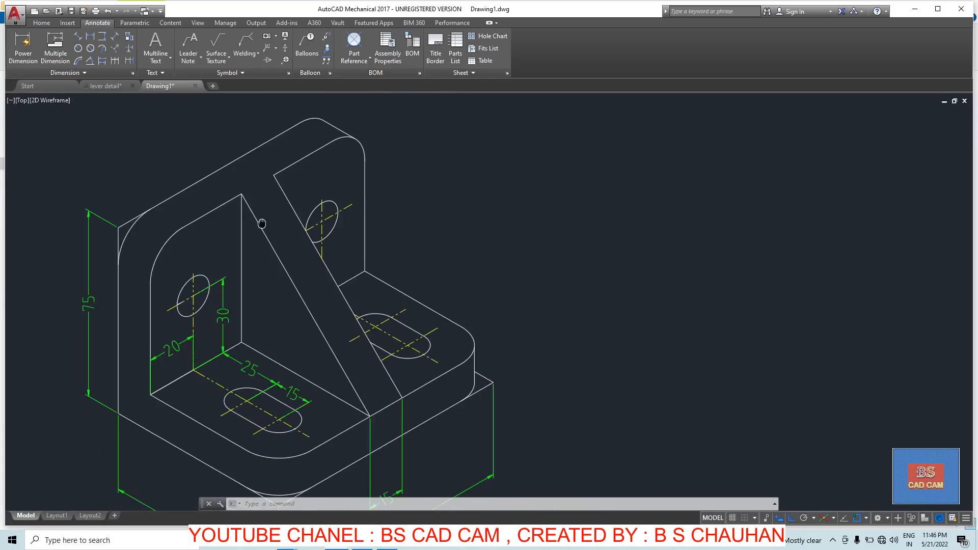
{"action": "left_click", "coordinate": [188, 46]}
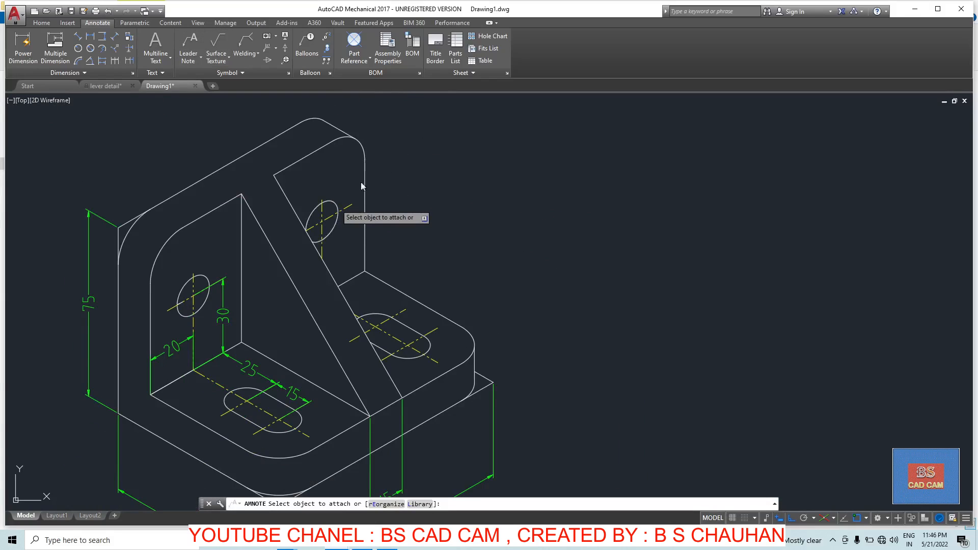
{"action": "left_click", "coordinate": [339, 202]}
{"action": "right_click", "coordinate": [394, 130]}
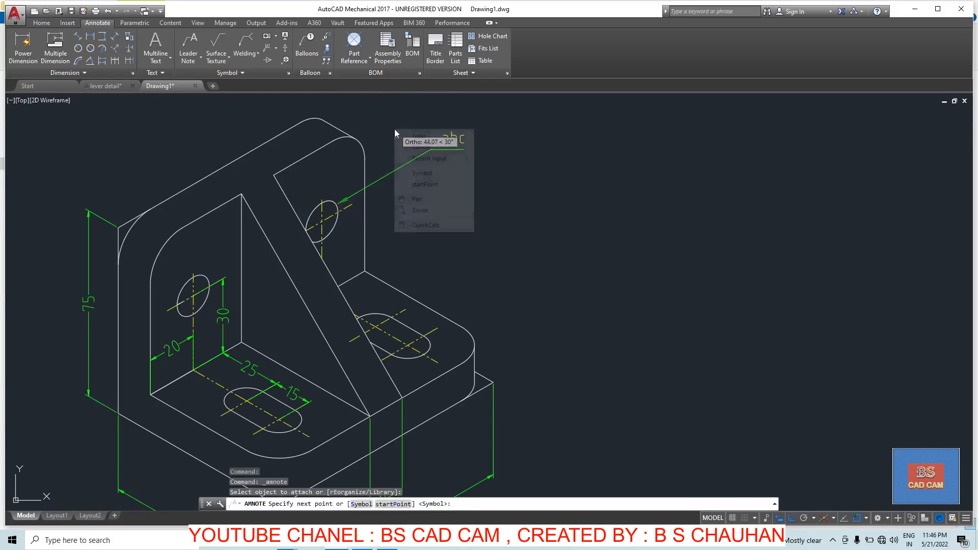
{"action": "left_click", "coordinate": [397, 137]}
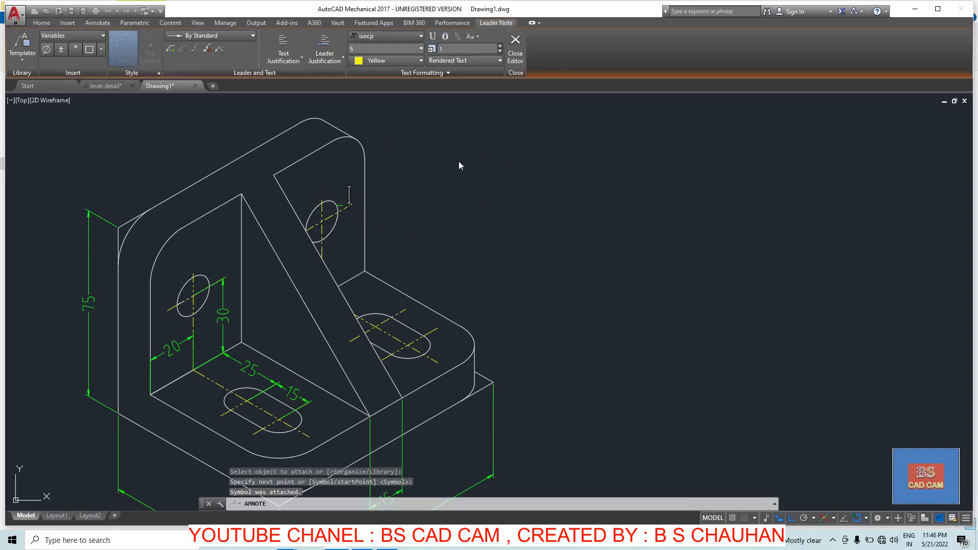
{"action": "key", "text": "Escape"}
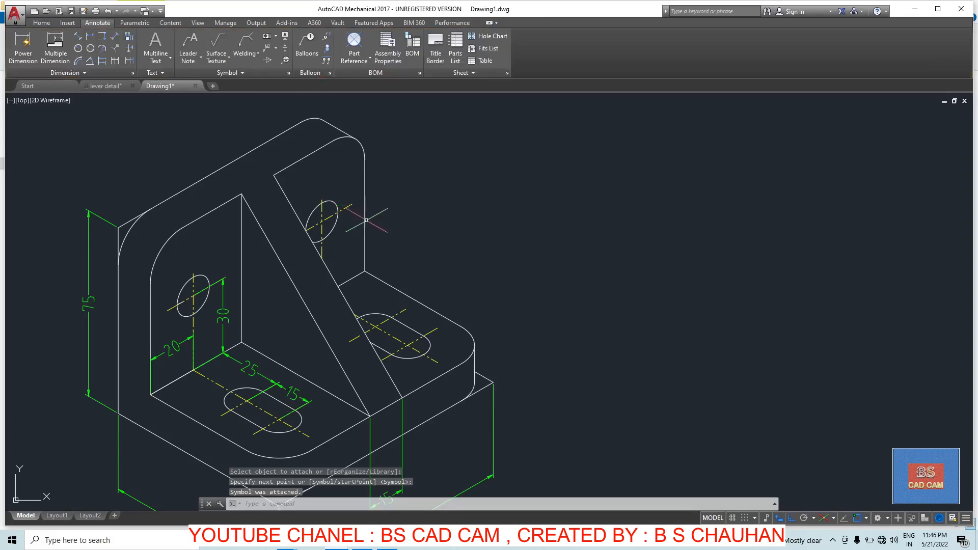
Step: Attach a leader note reading R7.5 to the far hole in the wall, with the leader running outside the bracket
{"action": "left_click", "coordinate": [191, 43]}
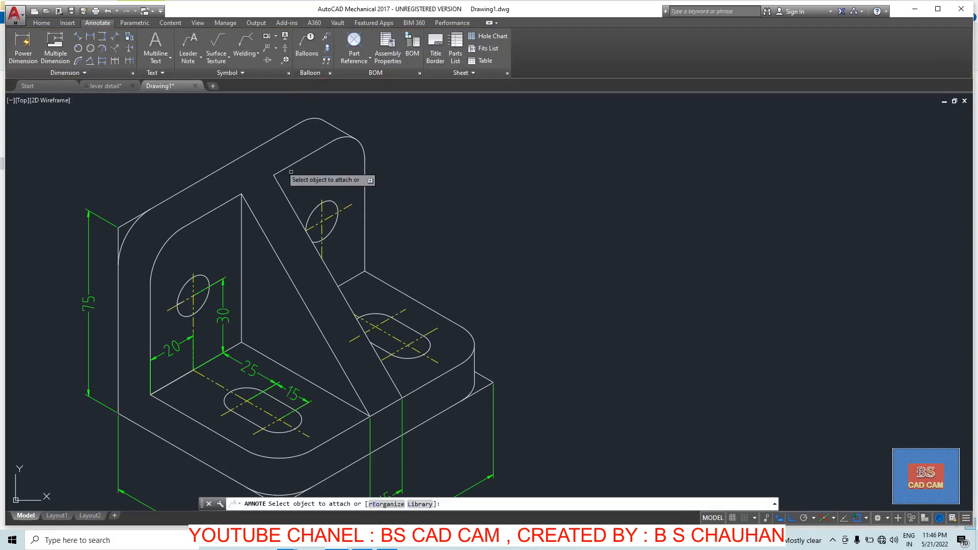
{"action": "left_click", "coordinate": [338, 202]}
{"action": "left_click", "coordinate": [429, 123]}
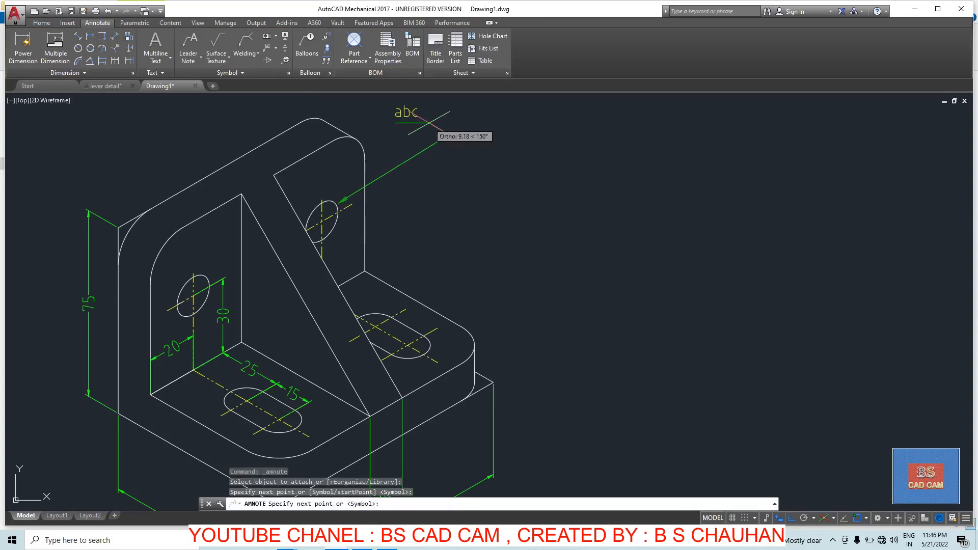
{"action": "left_click", "coordinate": [454, 136]}
{"action": "key", "text": "Return"}
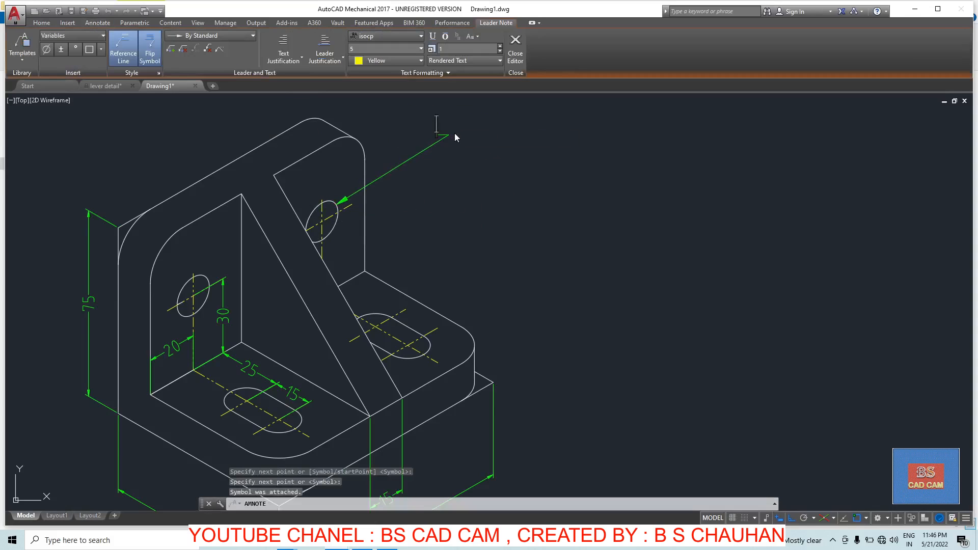
{"action": "type", "text": "R7.5"}
{"action": "key", "text": "Return"}
{"action": "left_click", "coordinate": [537, 178]}
{"action": "key", "text": "Escape"}
Step: Flip the far hole's R7.5 note text to the outer side of its leader, below the reference line
{"action": "left_click", "coordinate": [415, 125]}
{"action": "left_click", "coordinate": [409, 134]}
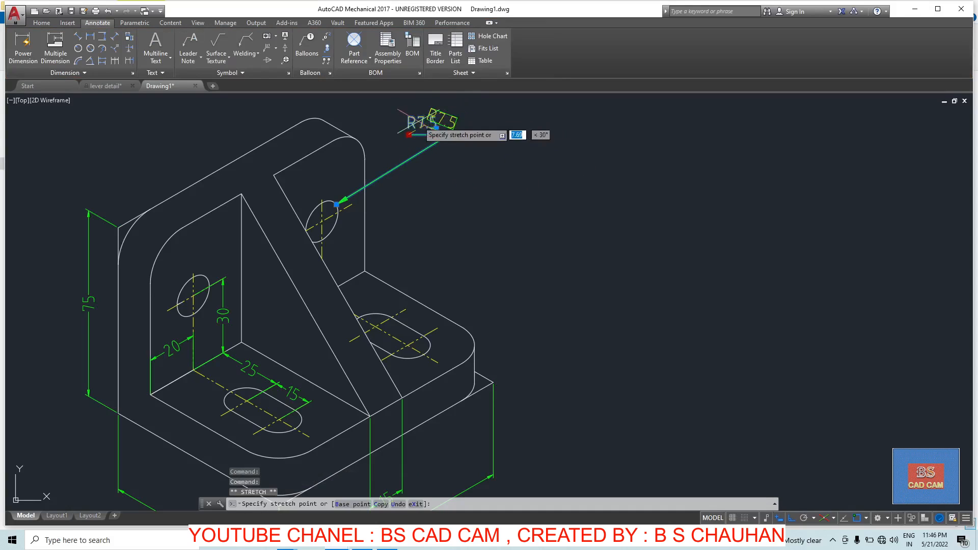
{"action": "key", "text": "Escape"}
{"action": "key", "text": "Escape"}
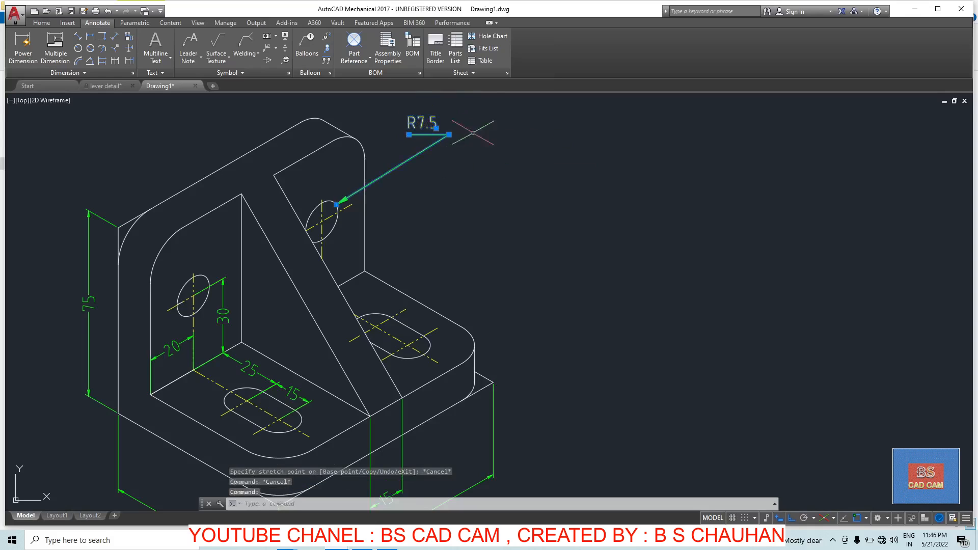
{"action": "left_click", "coordinate": [436, 128]}
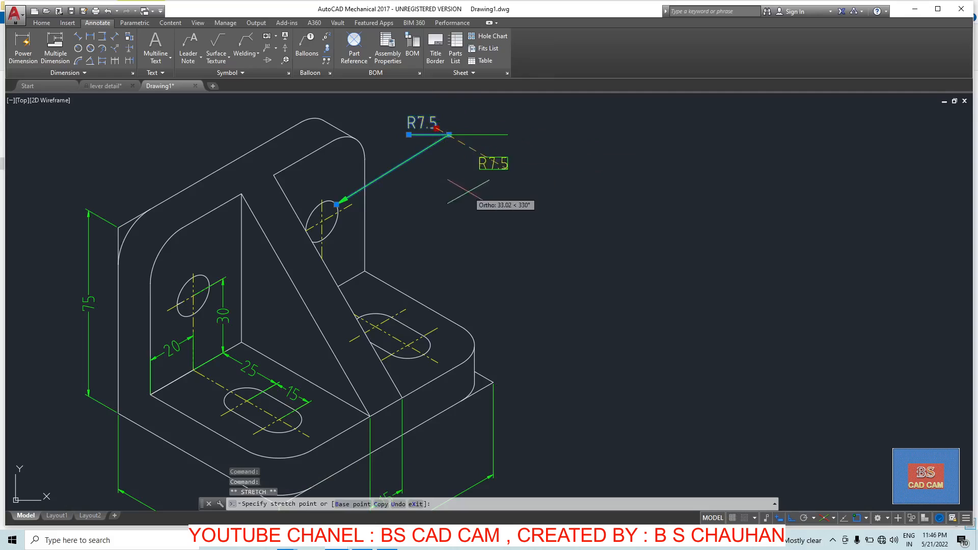
{"action": "left_click", "coordinate": [481, 180]}
{"action": "key", "text": "Escape"}
{"action": "left_click_drag", "start_coordinate": [480, 156], "coordinate": [476, 126]}
{"action": "key", "text": "Escape"}
Step: Attach a leader note reading R7.5 to the rounded outer end of the far slot on the base
{"action": "scroll", "coordinate": [510, 430], "scroll_direction": "up", "scroll_amount": 4}
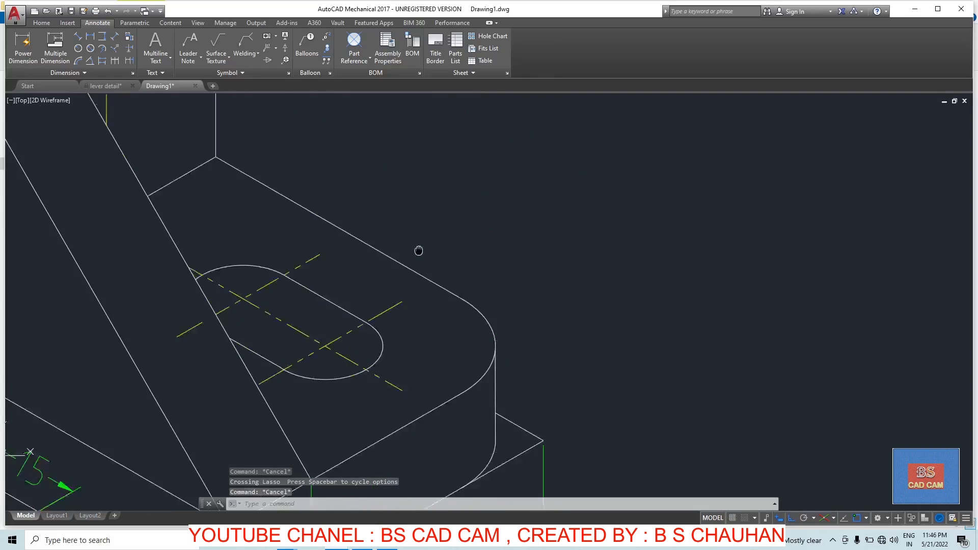
{"action": "left_click", "coordinate": [188, 43]}
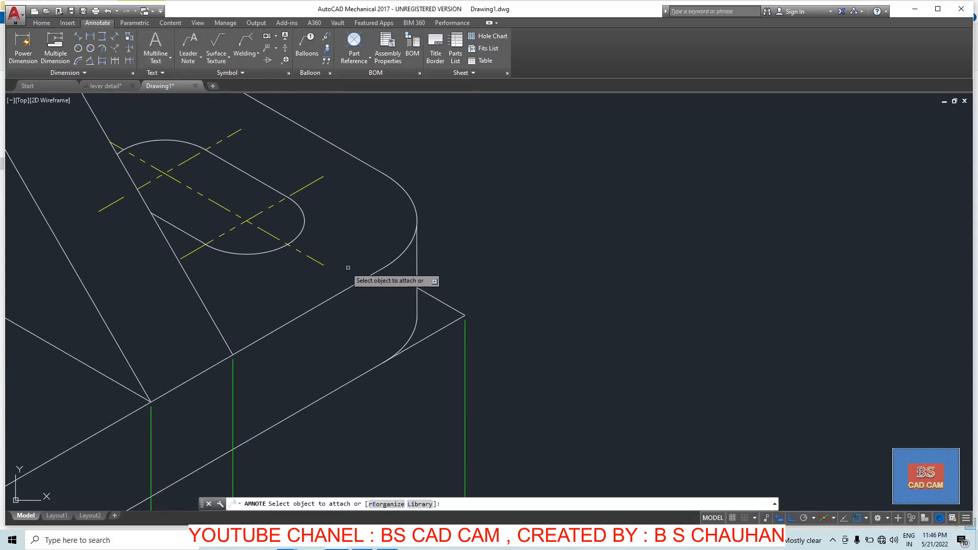
{"action": "left_click", "coordinate": [304, 209]}
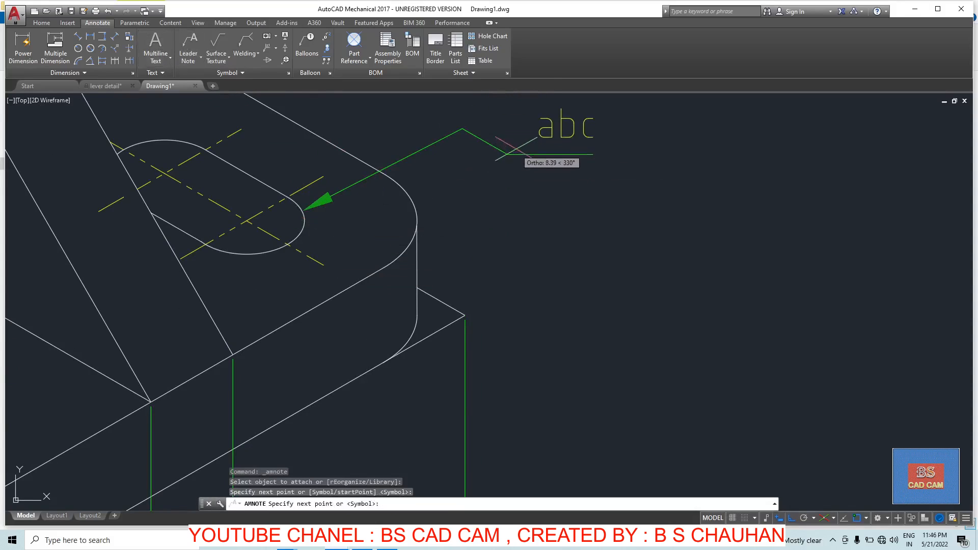
{"action": "left_click", "coordinate": [487, 142]}
{"action": "key", "text": "Return"}
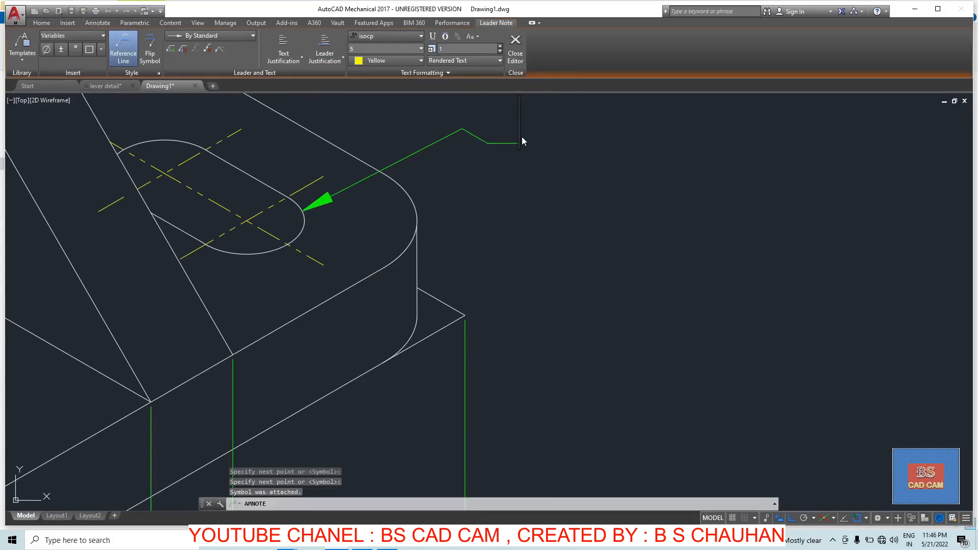
{"action": "type", "text": "R7.5"}
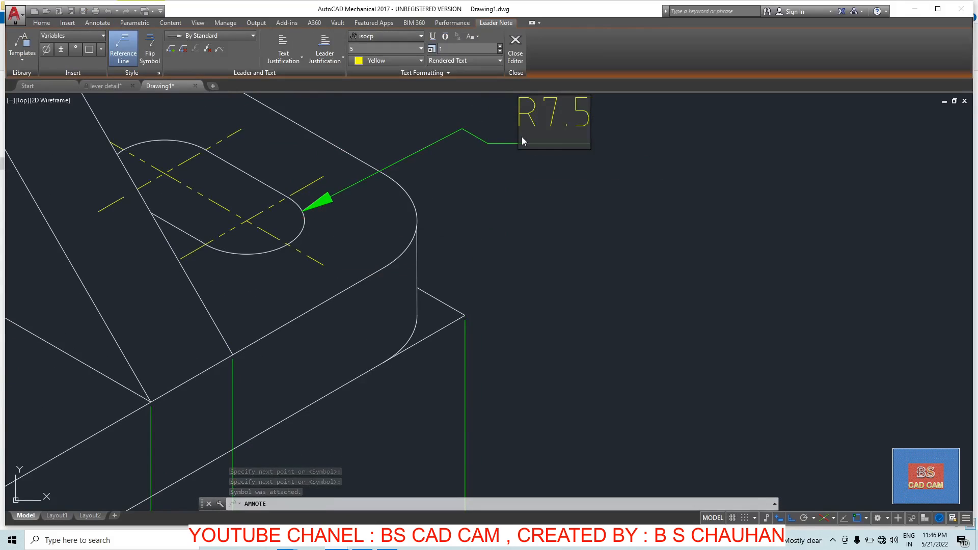
{"action": "left_click", "coordinate": [640, 172]}
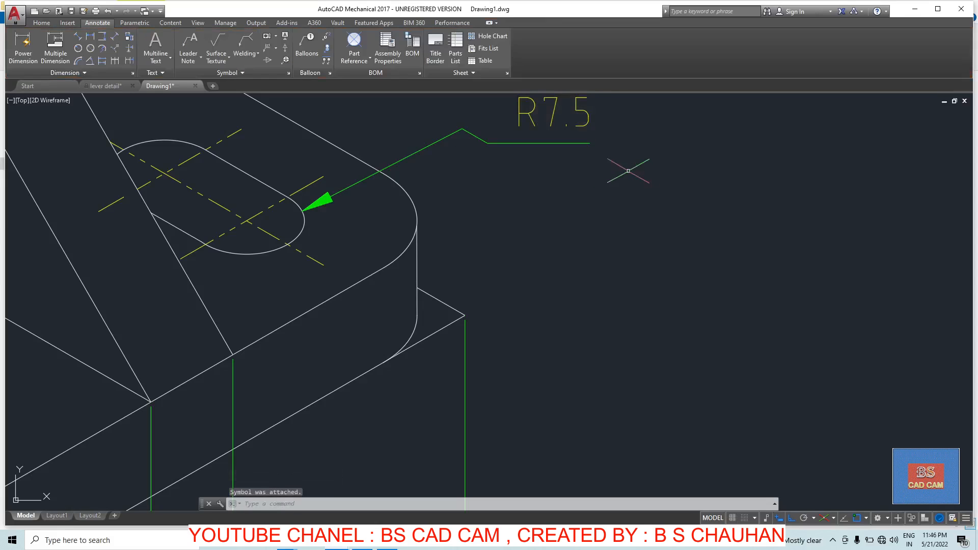
{"action": "scroll", "coordinate": [611, 181], "scroll_direction": "down", "scroll_amount": 4}
{"action": "middle_click_drag", "start_coordinate": [536, 263], "coordinate": [478, 374]}
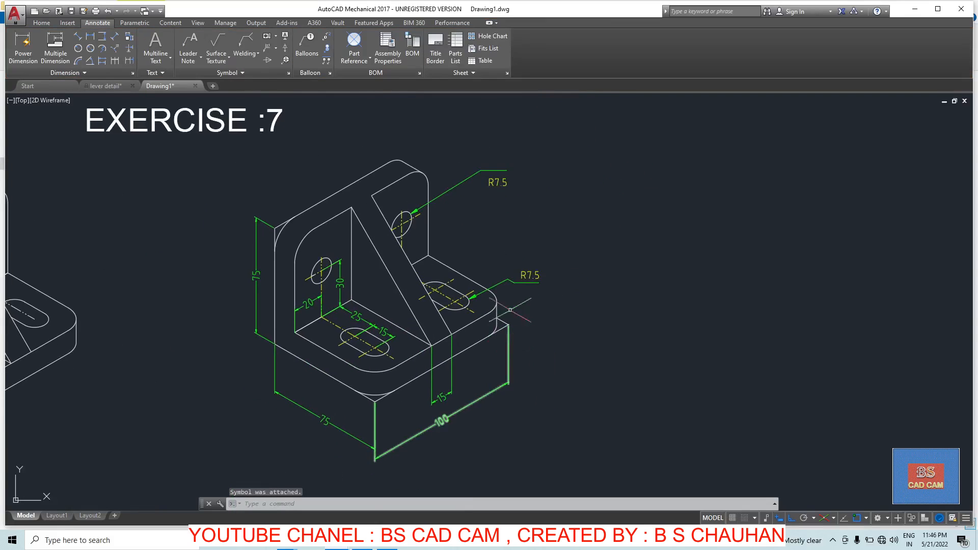
Step: Attach a leader note reading R15 to the rounded outer corner of the base, beneath the slot's R7.5 note
{"action": "scroll", "coordinate": [517, 313], "scroll_direction": "up", "scroll_amount": 2}
{"action": "key", "text": "Escape"}
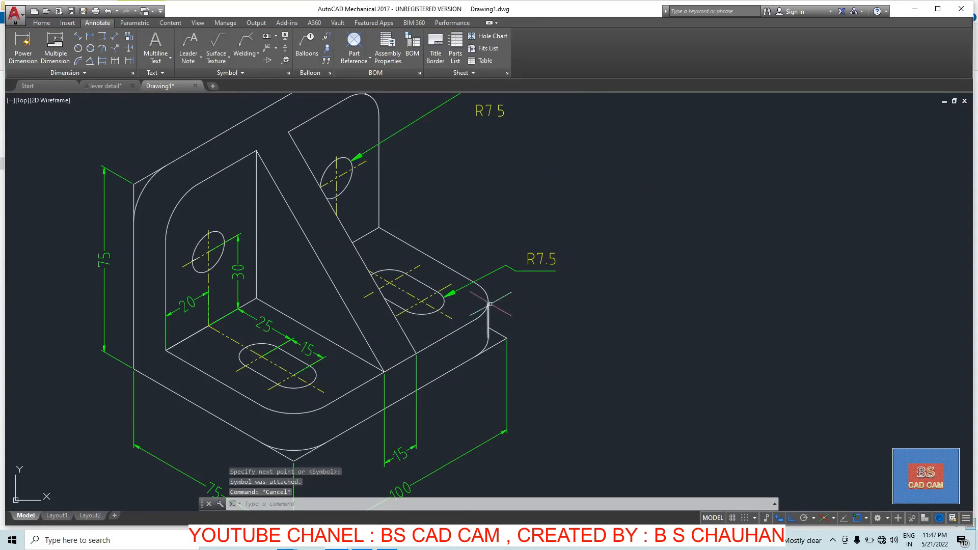
{"action": "left_click", "coordinate": [187, 41]}
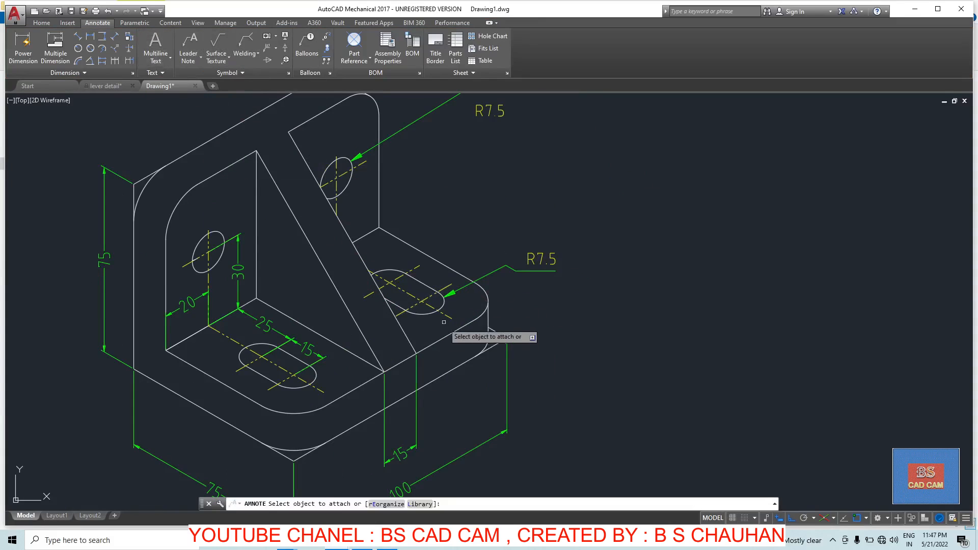
{"action": "left_click", "coordinate": [486, 296]}
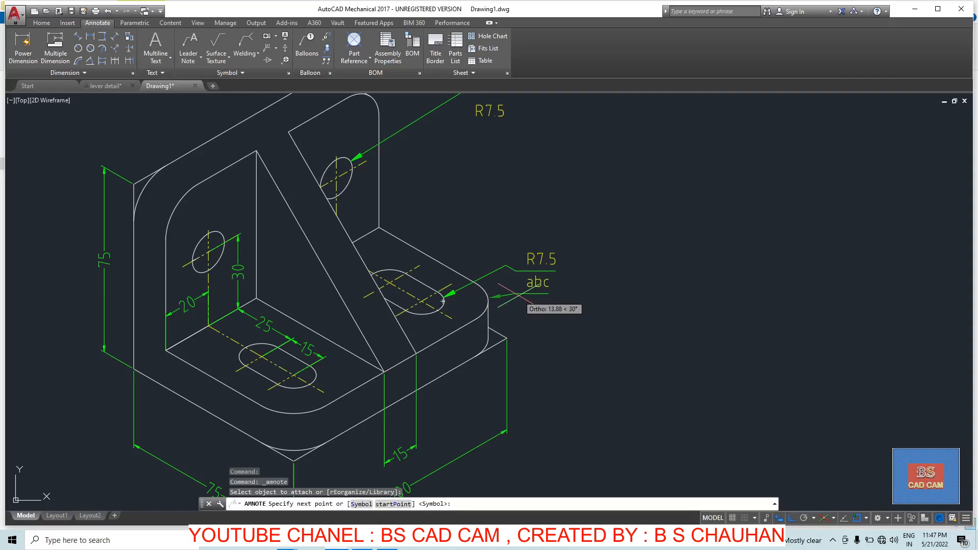
{"action": "left_click", "coordinate": [514, 280]}
{"action": "key", "text": "Return"}
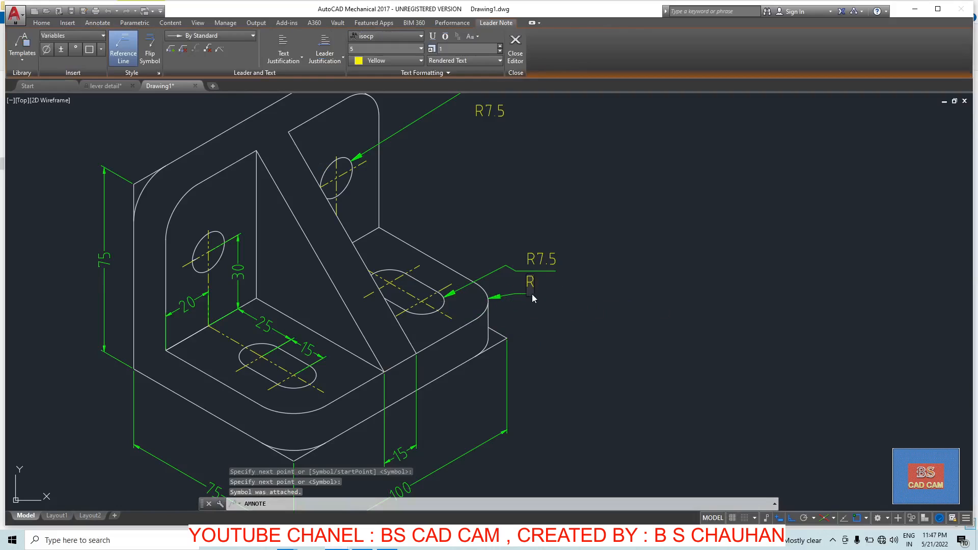
{"action": "key", "text": "Escape"}
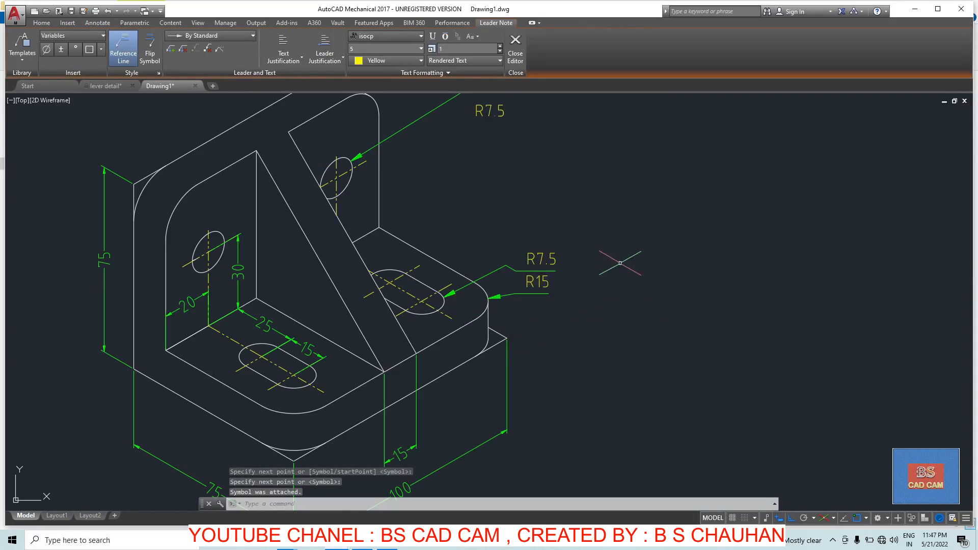
Step: Stretch the reference line of the far slot's R7.5 note outward along the 30-degree direction, straightening the kinked leader
{"action": "left_click_drag", "start_coordinate": [538, 262], "coordinate": [523, 234]}
{"action": "left_click", "coordinate": [519, 267]}
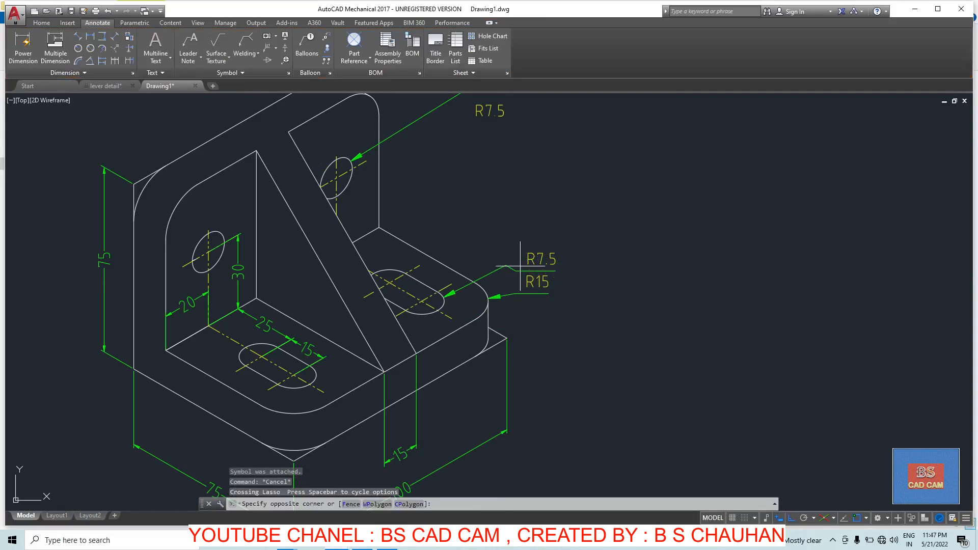
{"action": "left_click", "coordinate": [508, 271]}
{"action": "left_click", "coordinate": [514, 270]}
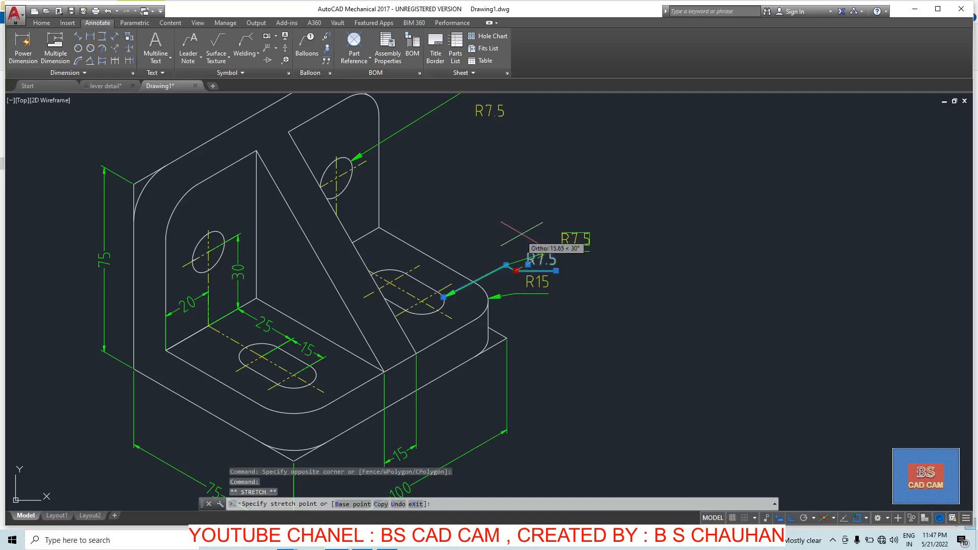
{"action": "scroll", "coordinate": [504, 239], "scroll_direction": "up", "scroll_amount": 5}
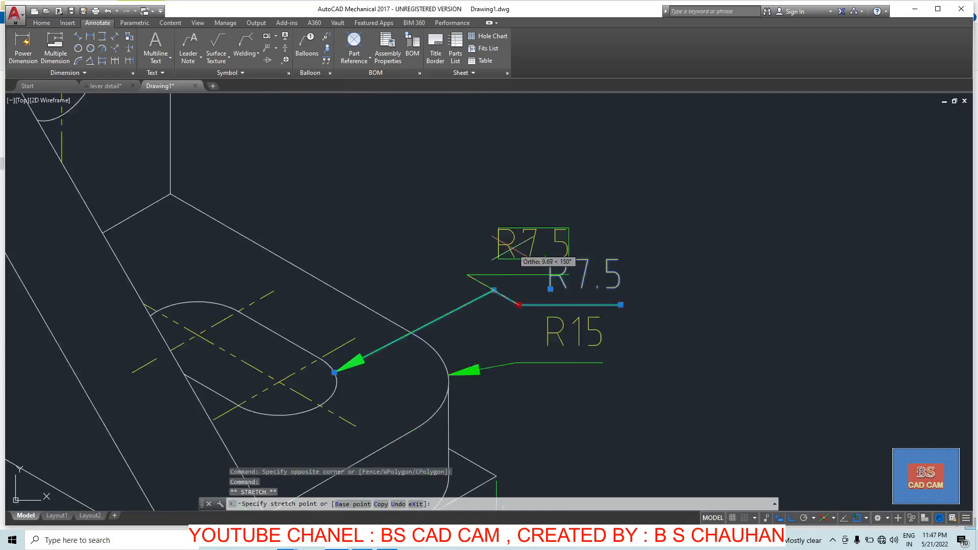
{"action": "scroll", "coordinate": [554, 261], "scroll_direction": "down", "scroll_amount": 1}
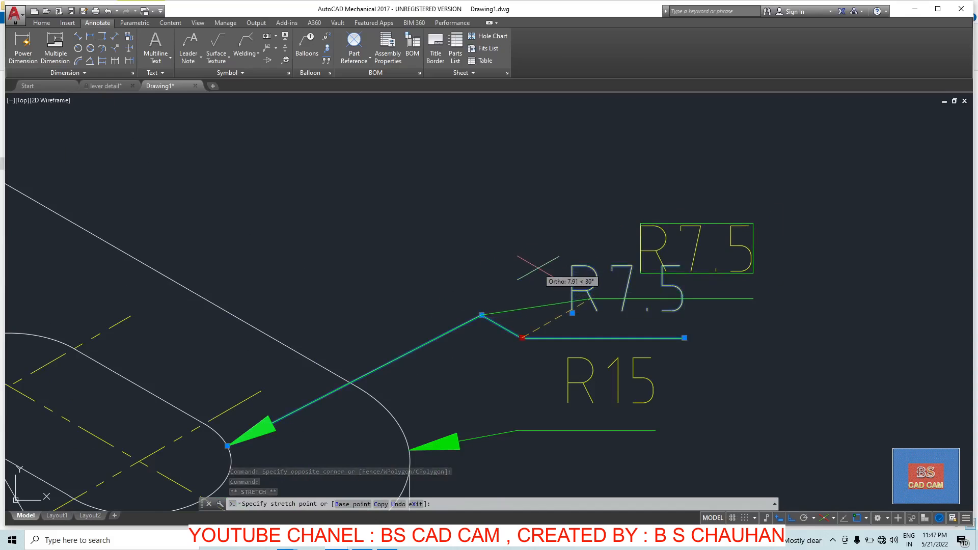
{"action": "key", "text": "Escape"}
{"action": "key", "text": "Escape"}
Step: Save the drawing with the fully annotated bracket in view
{"action": "scroll", "coordinate": [538, 287], "scroll_direction": "down", "scroll_amount": 5}
{"action": "scroll", "coordinate": [510, 326], "scroll_direction": "down", "scroll_amount": 2}
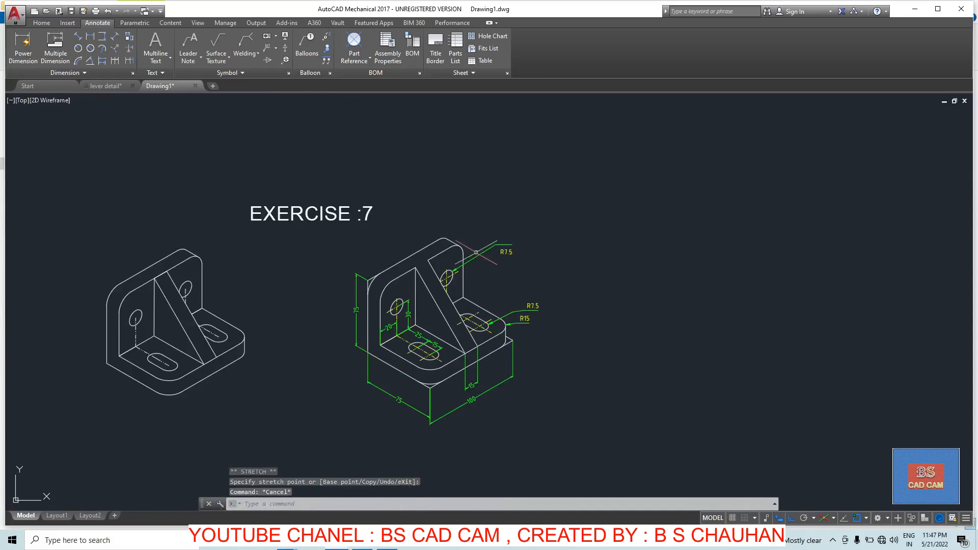
{"action": "scroll", "coordinate": [477, 254], "scroll_direction": "up", "scroll_amount": 1}
{"action": "middle_click_drag", "start_coordinate": [565, 299], "coordinate": [560, 233]}
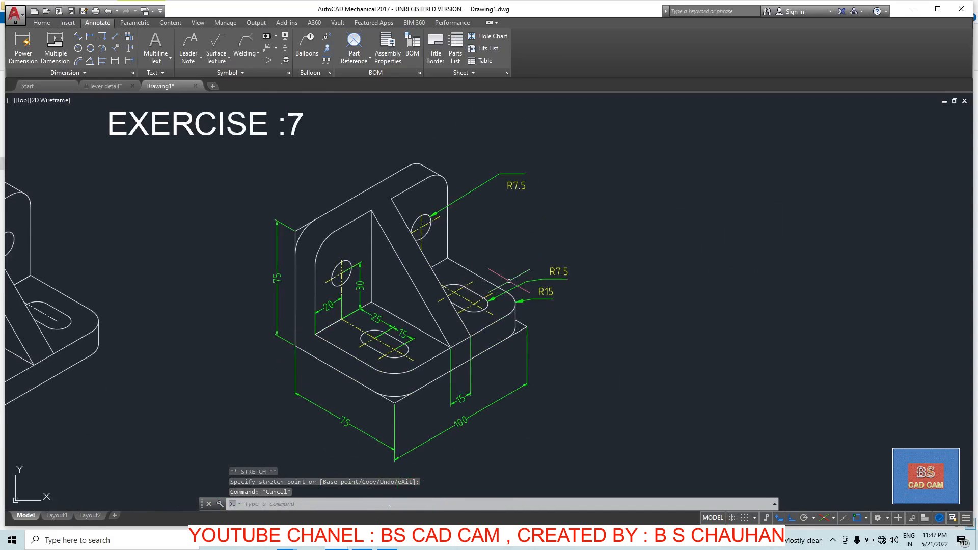
{"action": "key", "text": "ctrl+s"}
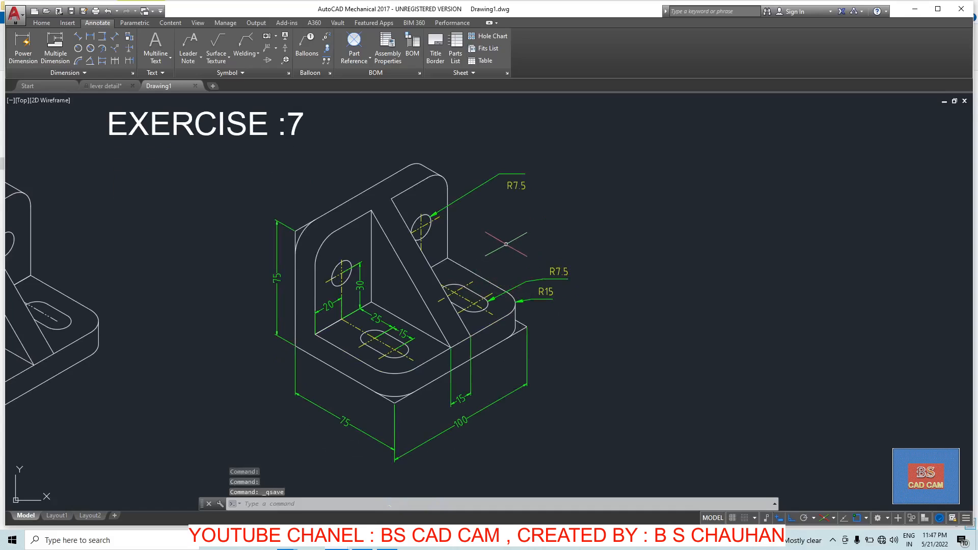